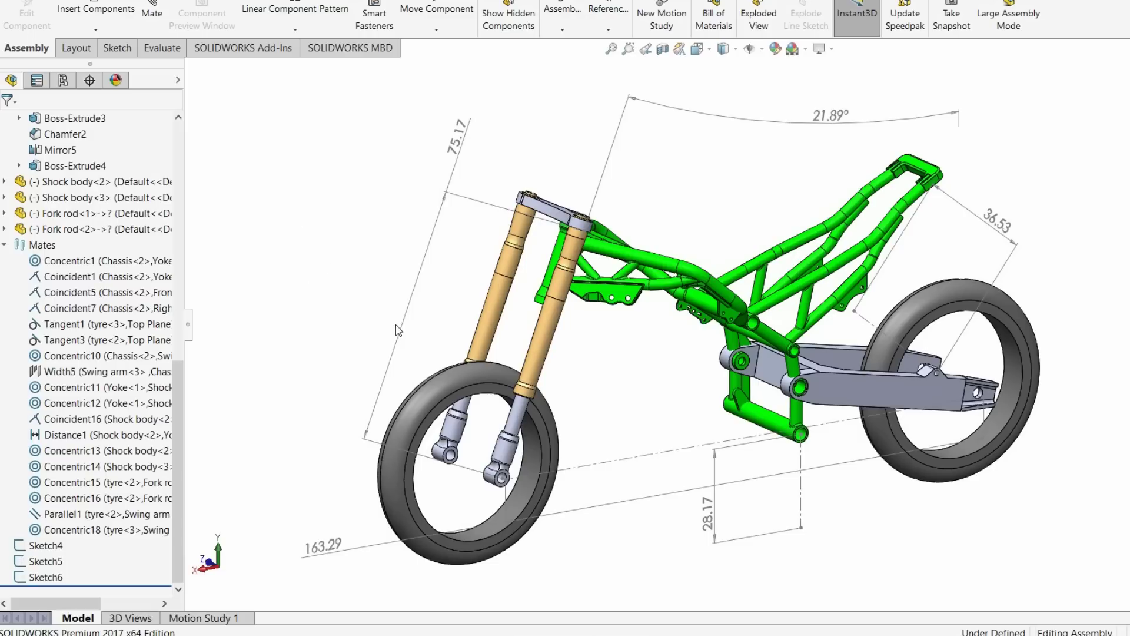
- Examine the motorcycle assembly's frame, forks, swing arm and geometry dimensions from several angles and distances
mouse_move(345, 278)
middle_mouse_down()
mouse_move(328, 253)
mouse_move(375, 281)
mouse_move(411, 255)
mouse_move(445, 261)
mouse_move(391, 263)
mouse_move(344, 282)
middle_mouse_up()
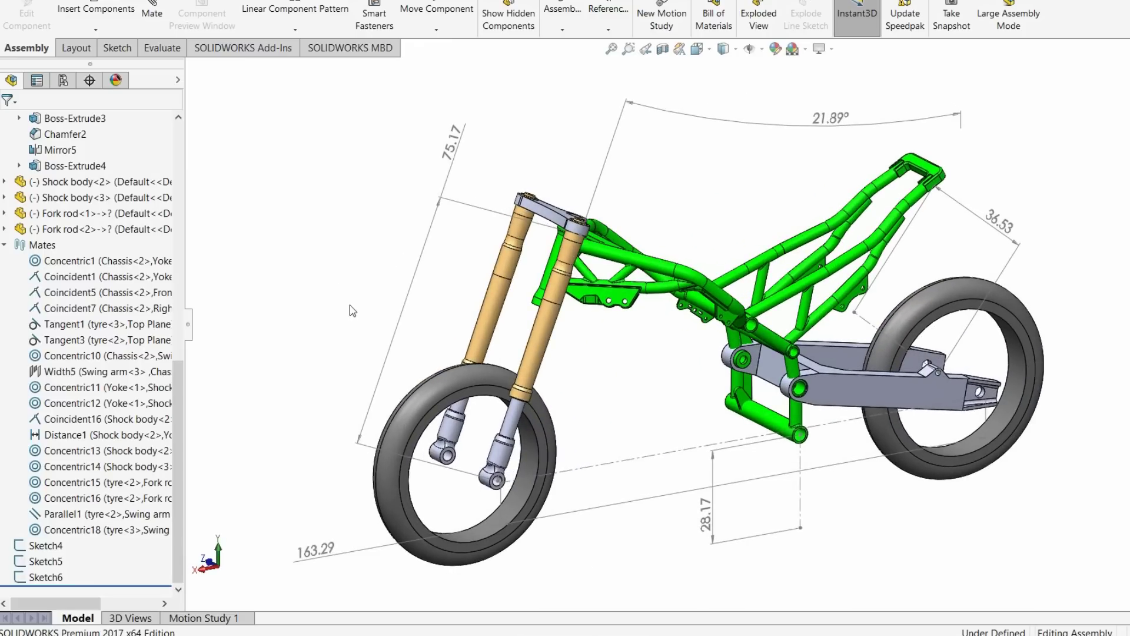
scroll(464, 330, "down", 3)
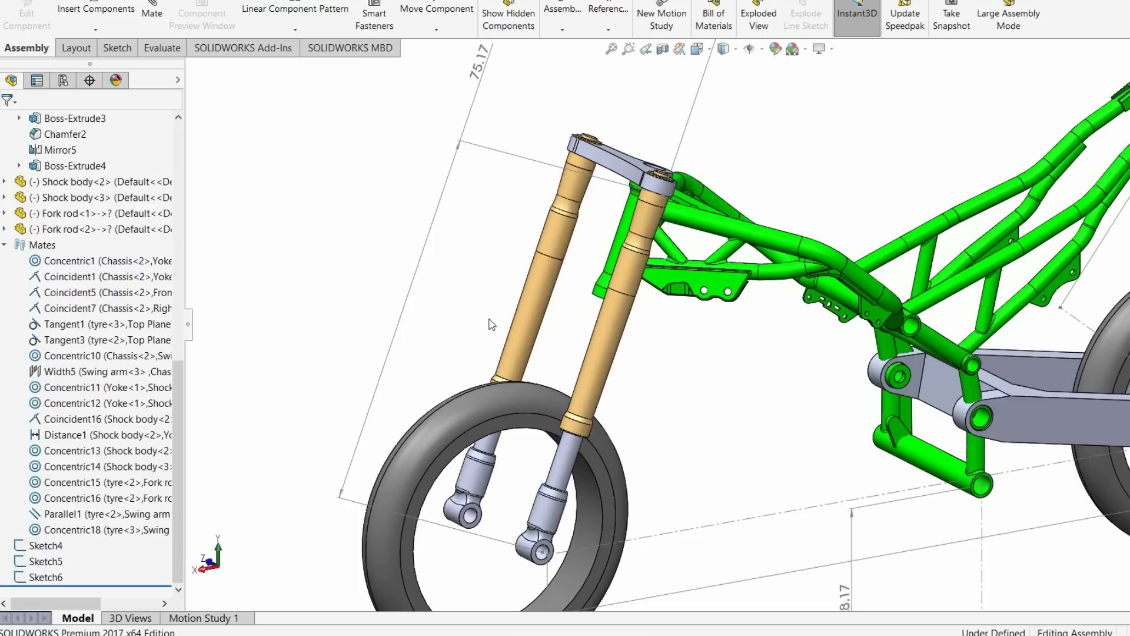
scroll(626, 304, "up", 3)
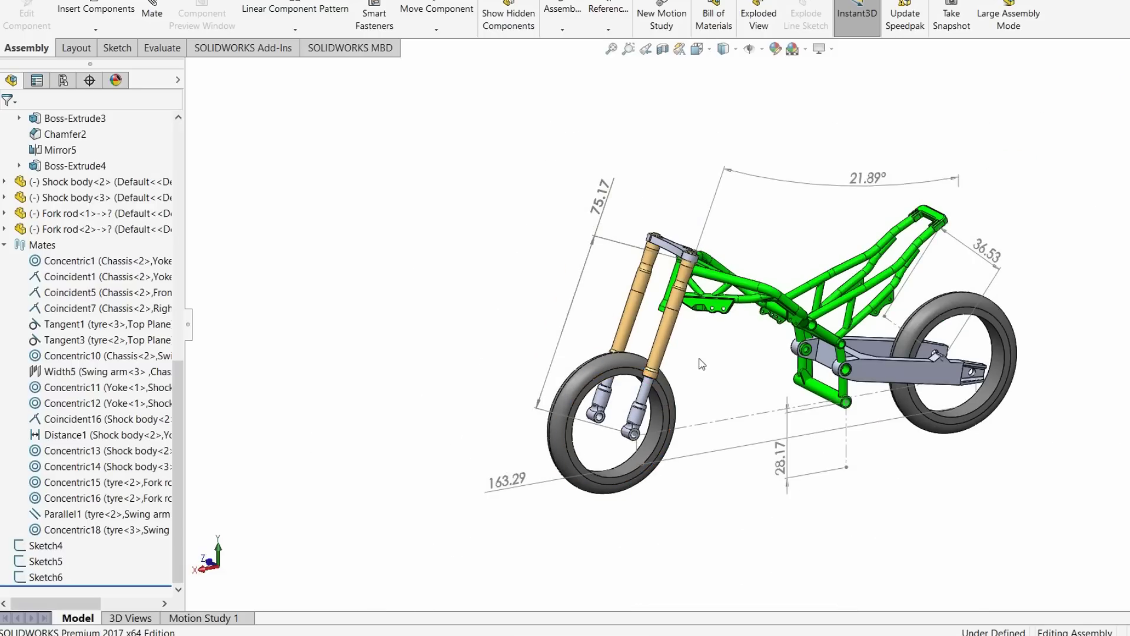
middle_click_drag(735, 369, 756, 347)
scroll(757, 346, "down", 2)
scroll(774, 351, "down", 2)
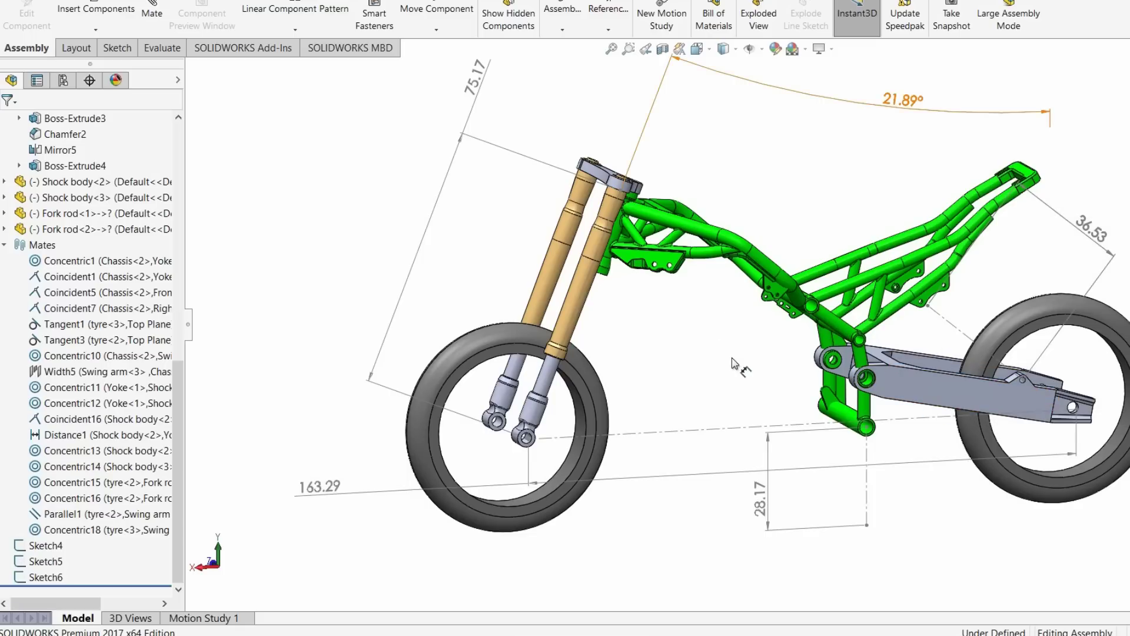
scroll(732, 345, "up", 2)
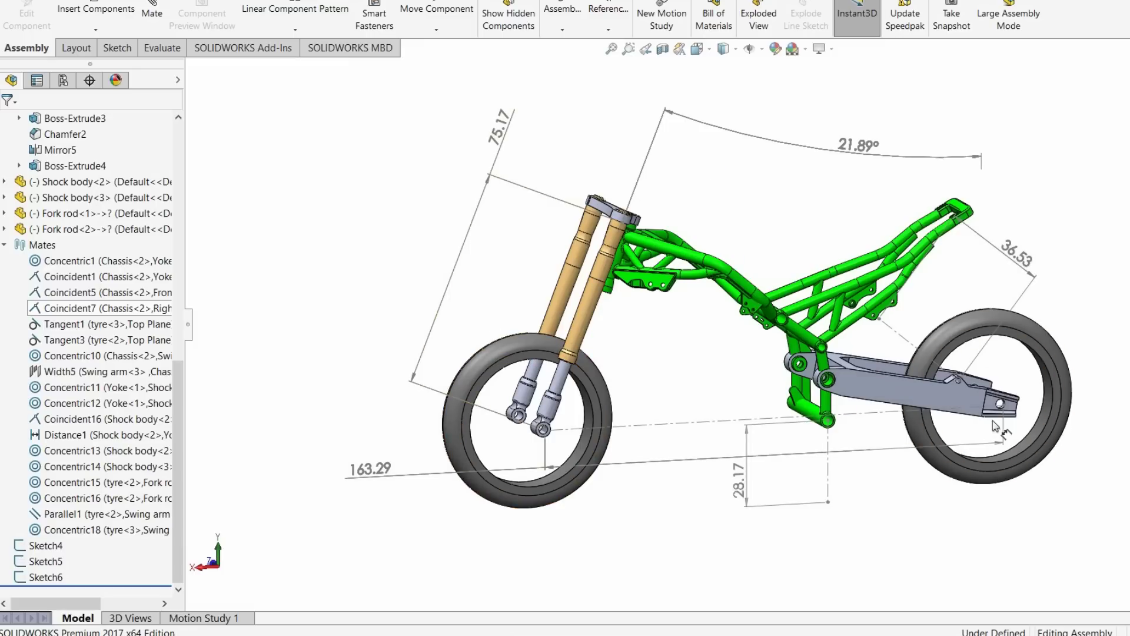
- Move the 163.29 wheelbase dimension below the wheels and the 28.17 height dimension further toward the front wheel
left_click_drag(367, 471, 393, 571)
left_click(322, 430)
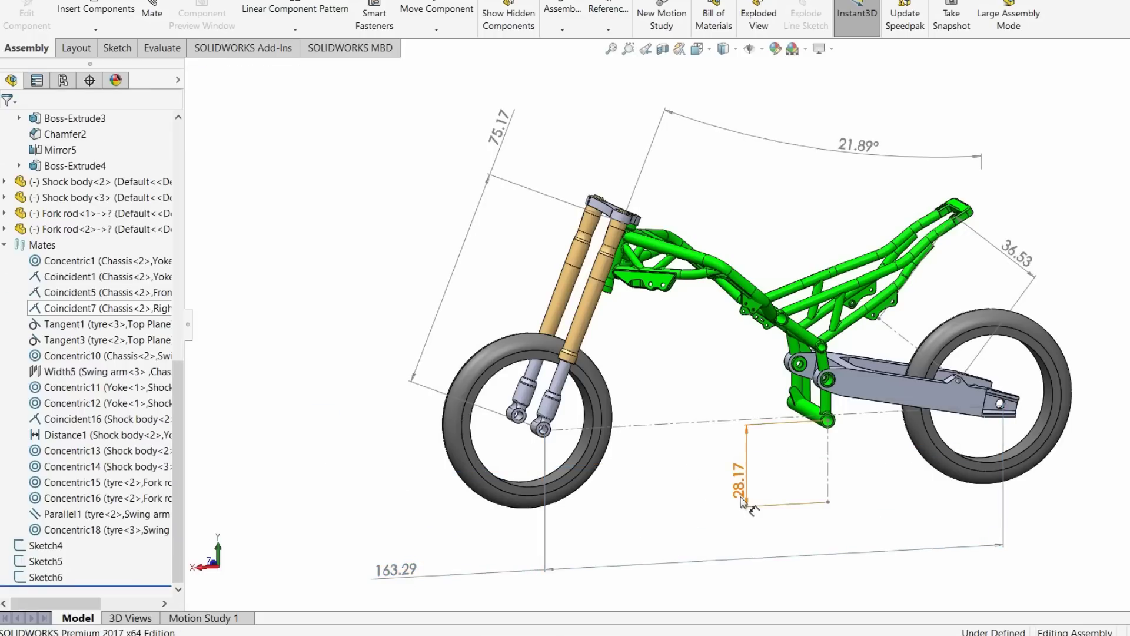
left_click_drag(743, 482, 696, 481)
left_click(870, 466)
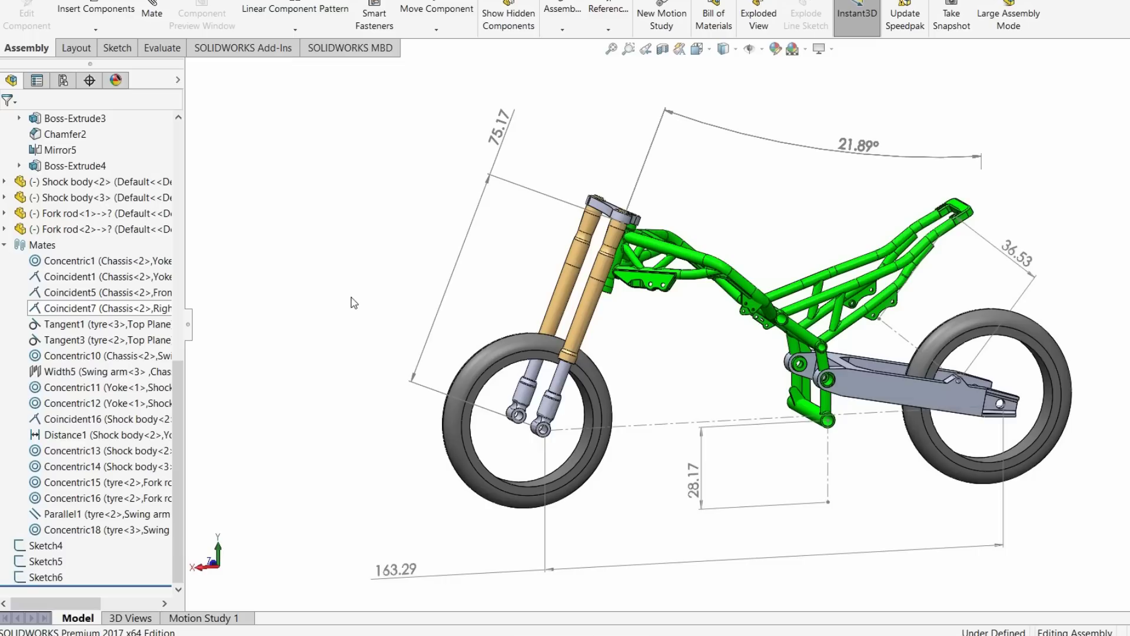
- Orient the assembly to the Back view and turn on the display of the center of mass
mouse_move(459, 307)
middle_mouse_down()
mouse_move(434, 295)
mouse_move(495, 307)
mouse_move(454, 291)
mouse_move(464, 306)
middle_mouse_up()
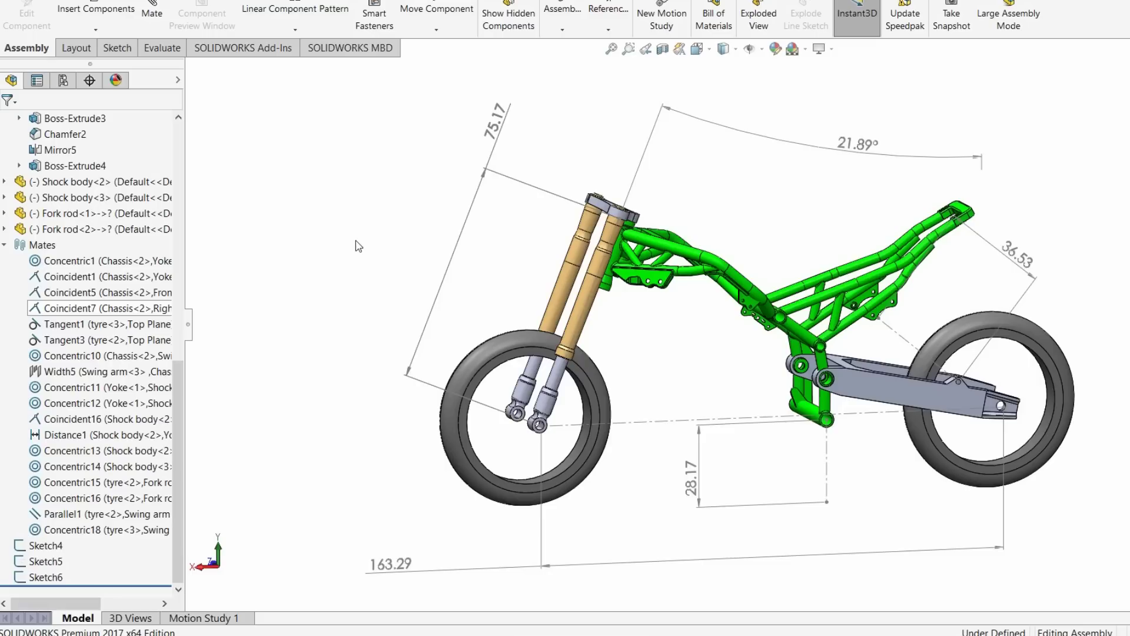
left_click(696, 49)
left_click(752, 106)
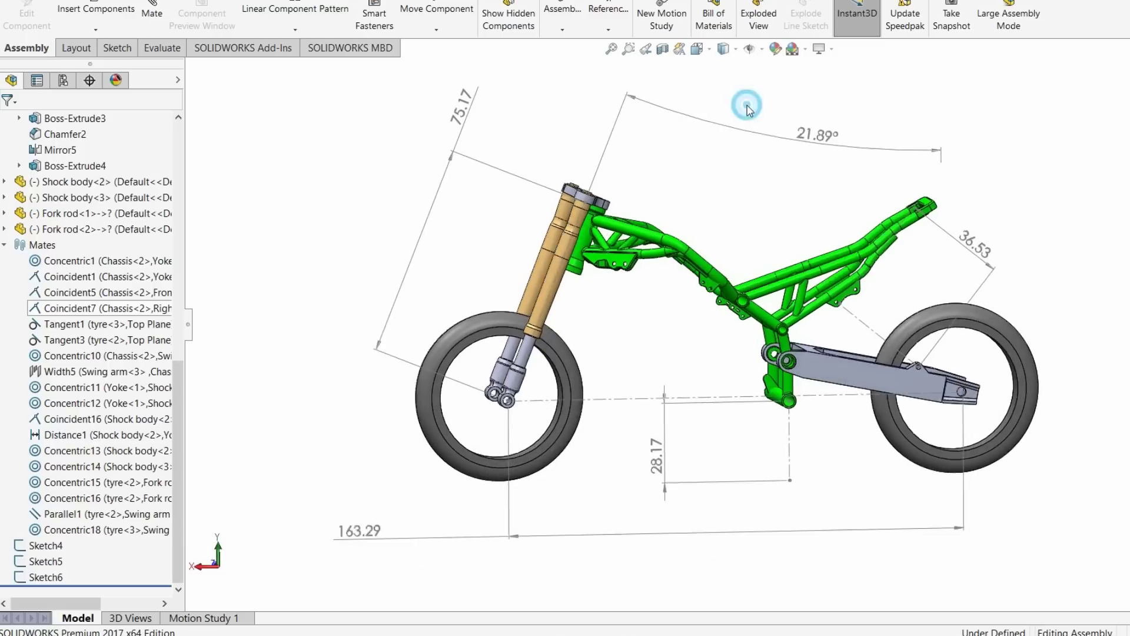
left_click(762, 49)
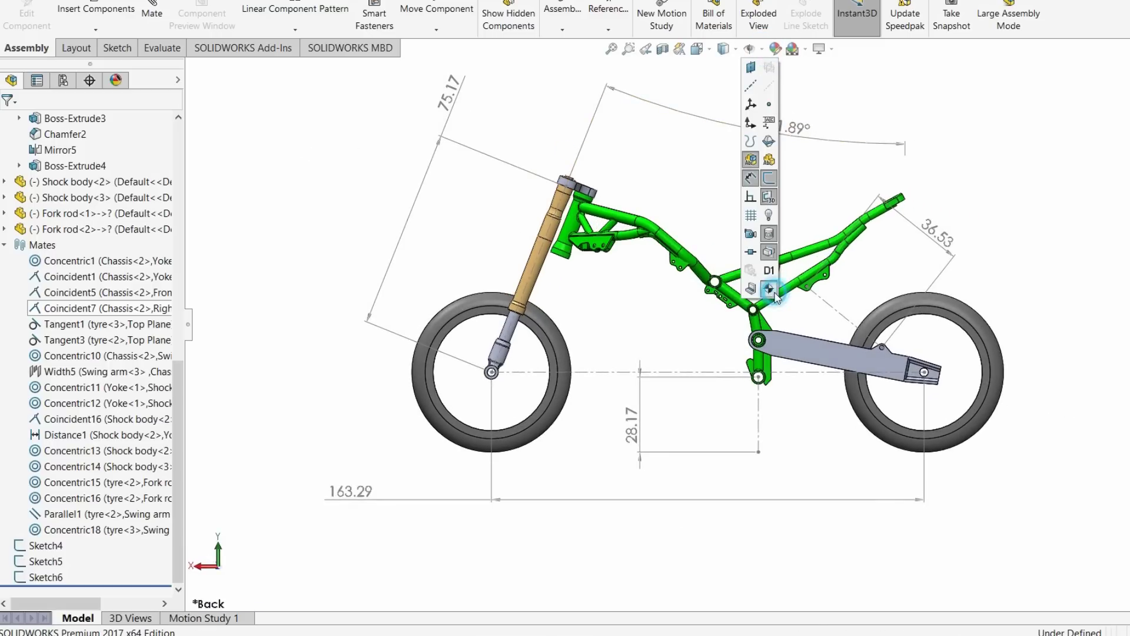
left_click(693, 207)
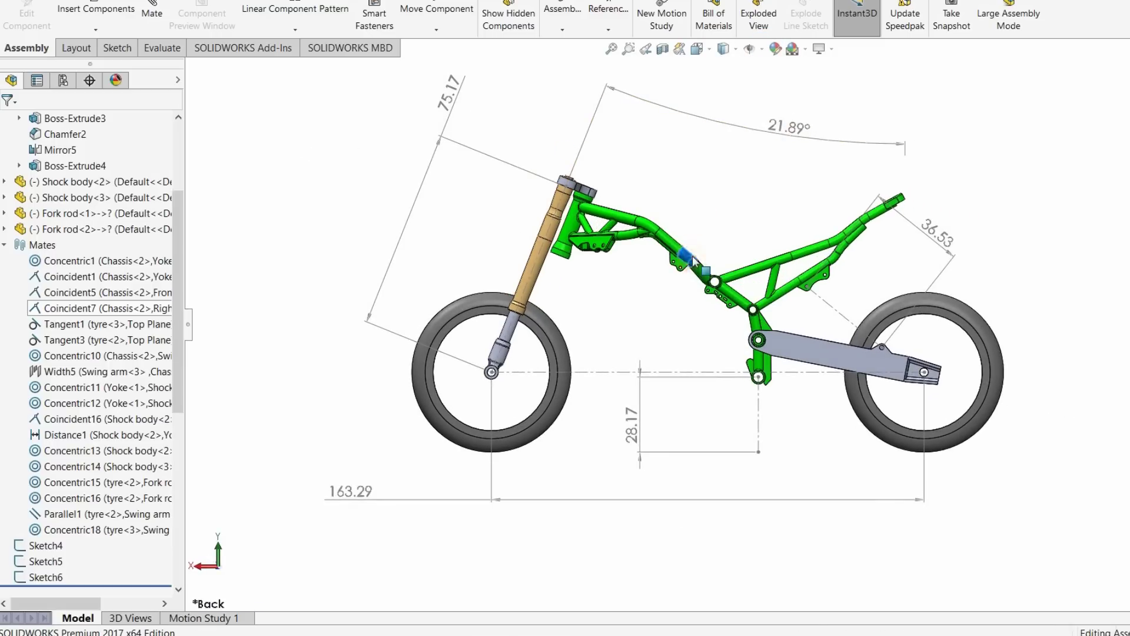
- Open the chassis part from the assembly and set its scene background to plain white
right_click(692, 256)
left_click(704, 108)
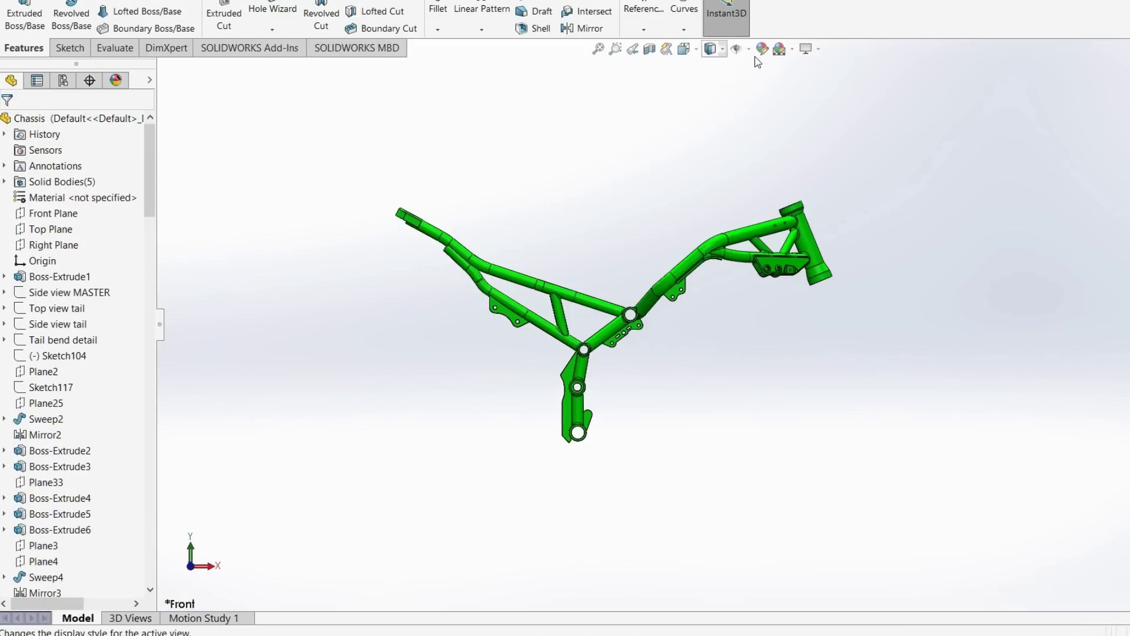
left_click(793, 49)
left_click(815, 69)
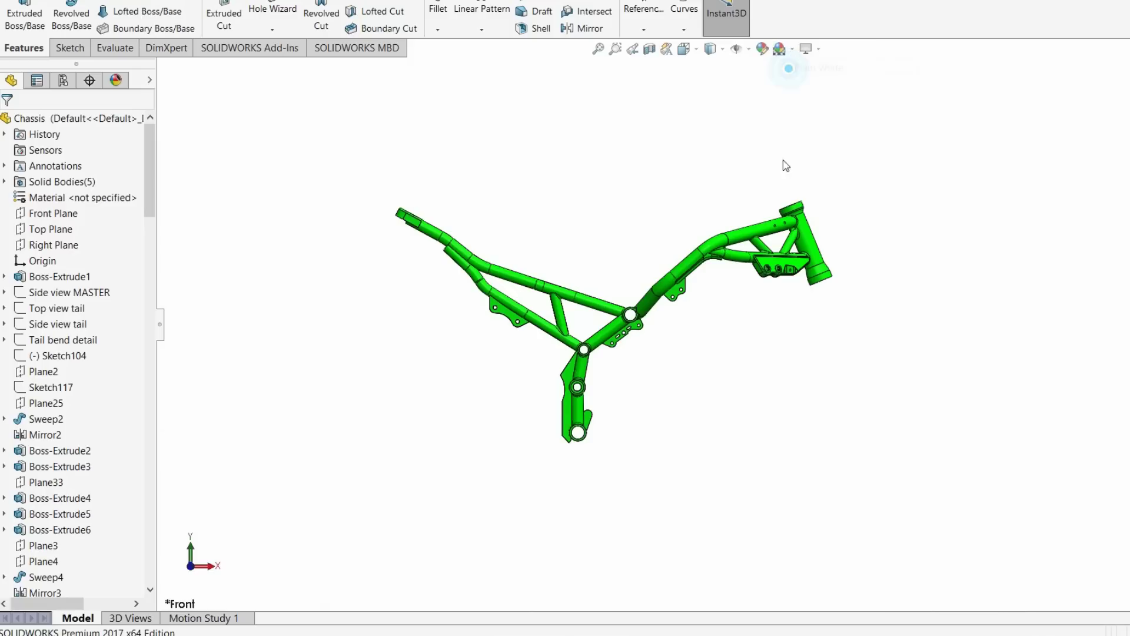
key("alt+t")
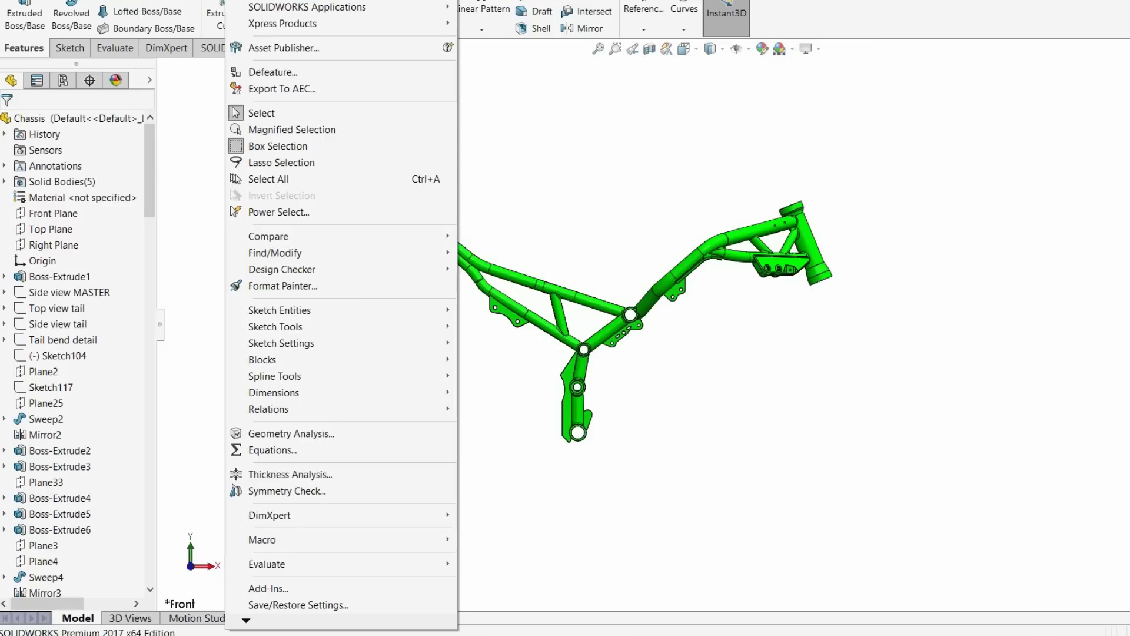
key("Escape")
key("alt+i")
key("Left")
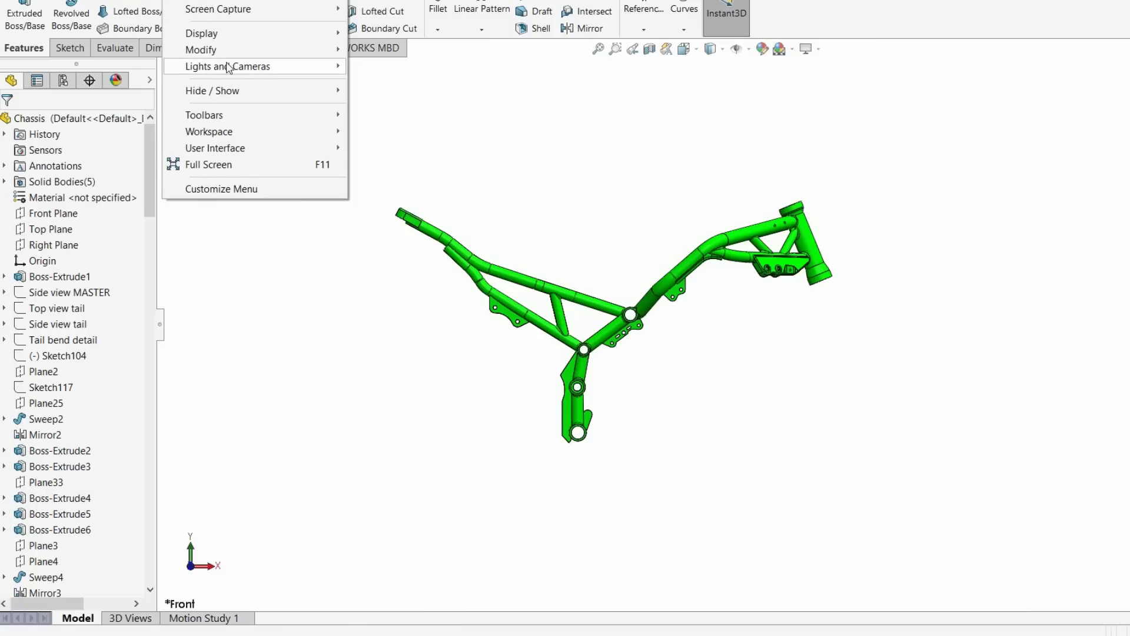
left_click(252, 91)
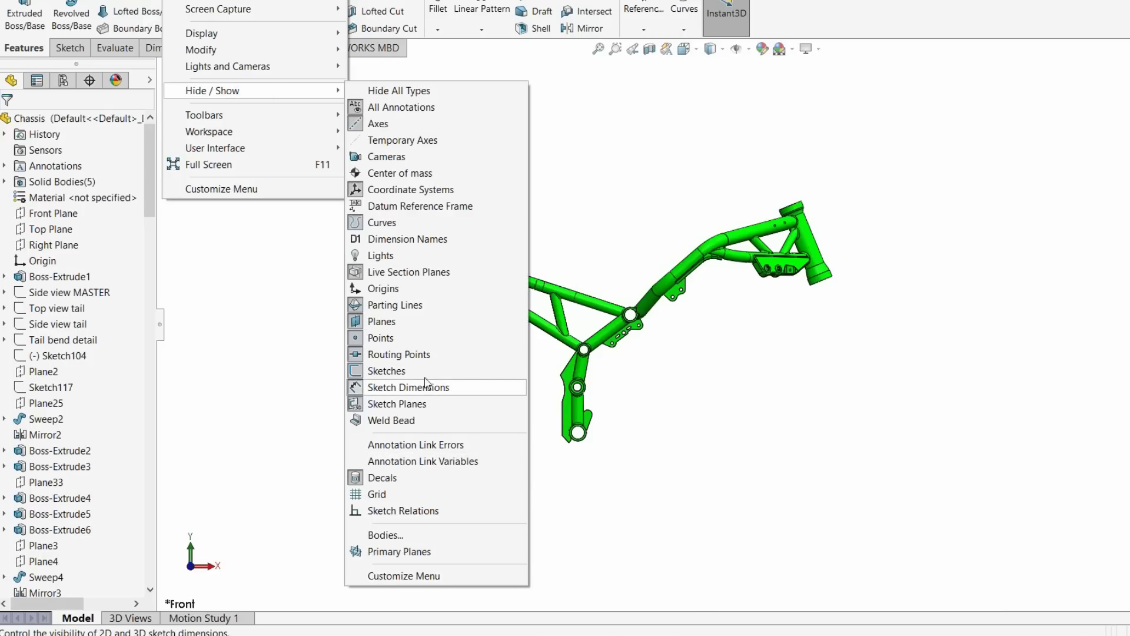
left_click(415, 189)
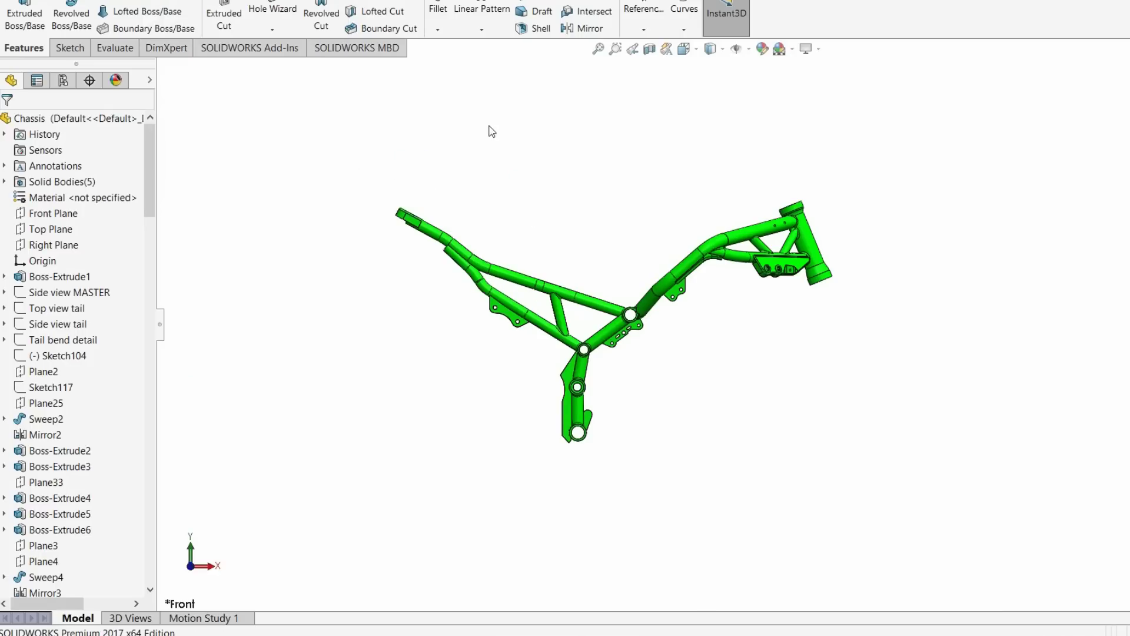
left_click(753, 47)
right_click(40, 119)
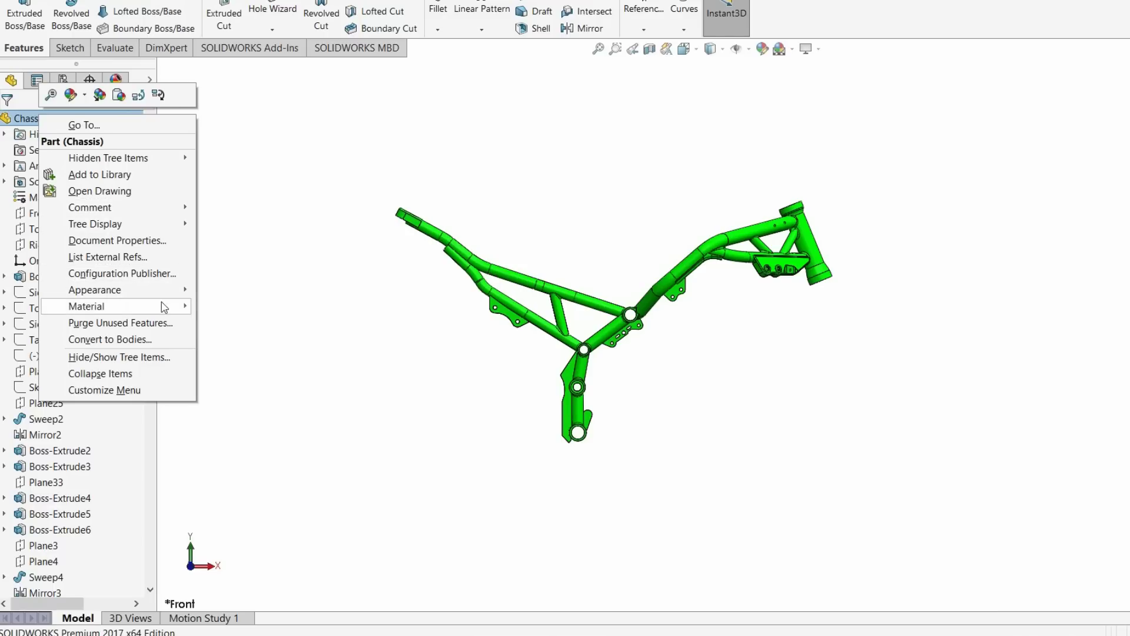
mouse_move(164, 307)
left_click(302, 195)
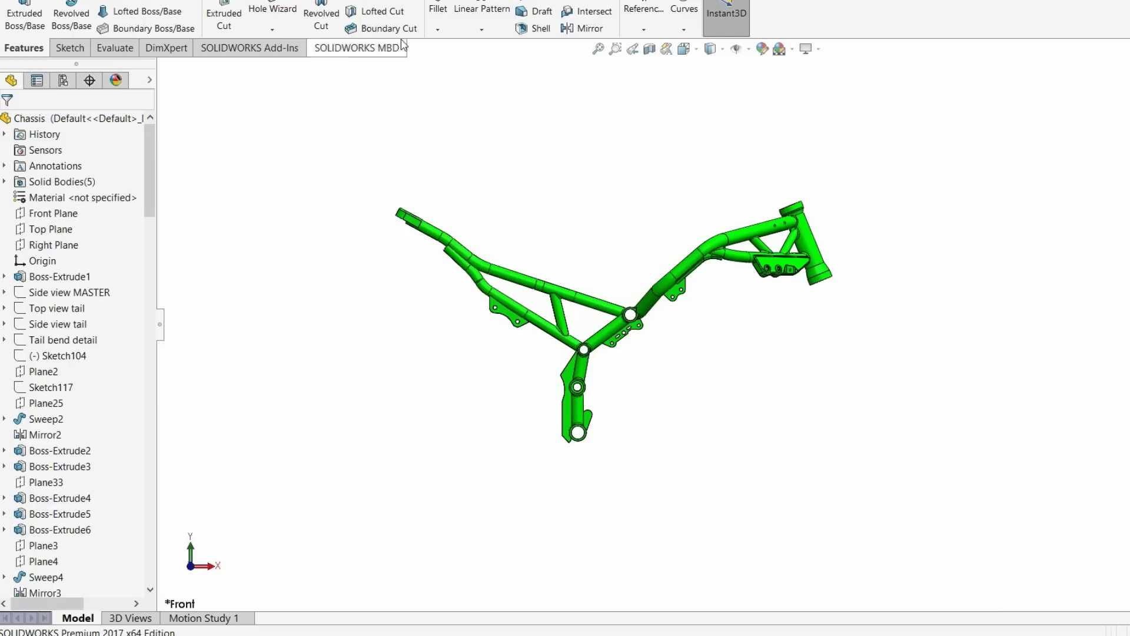
- Add a Center of Mass reference to the chassis part and inspect its marker on the frame
left_click(238, 2)
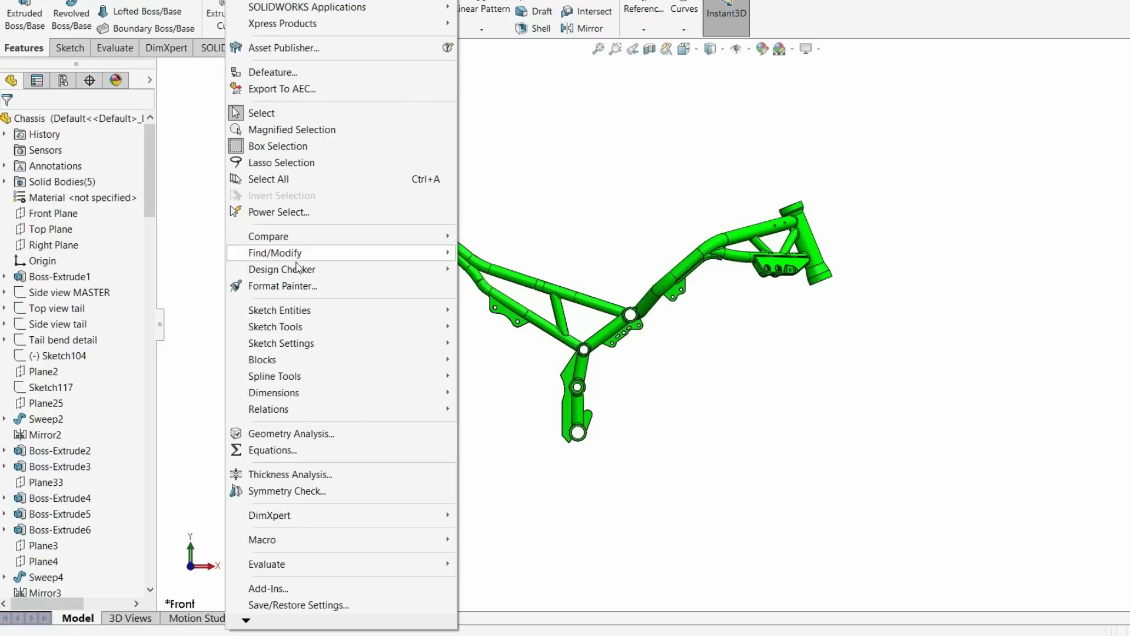
mouse_move(370, 384)
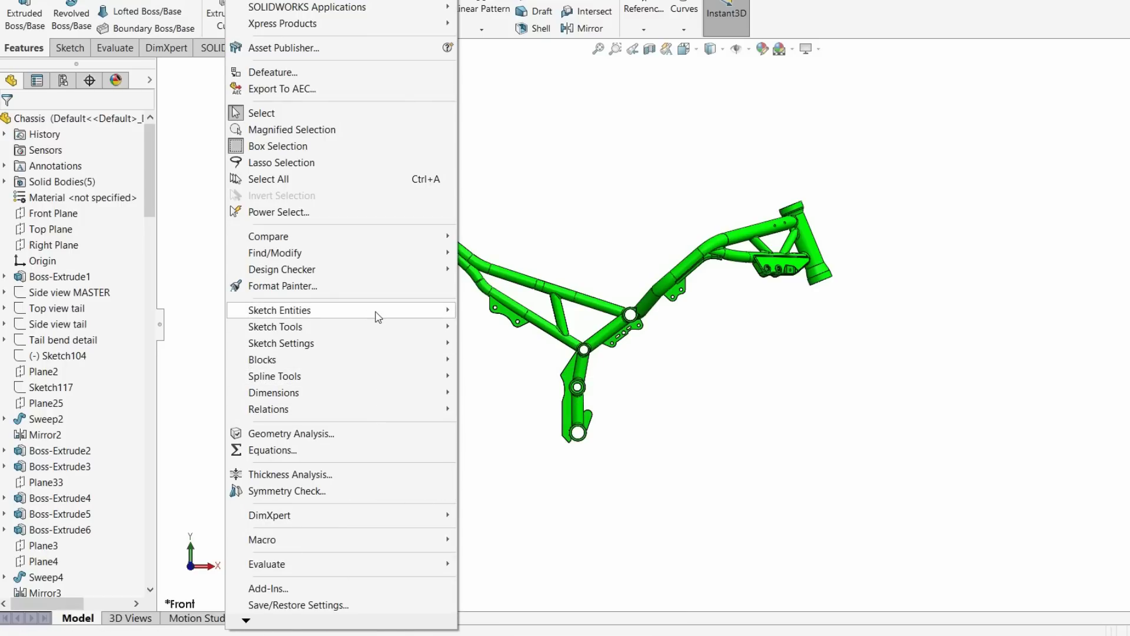
mouse_move(212, 2)
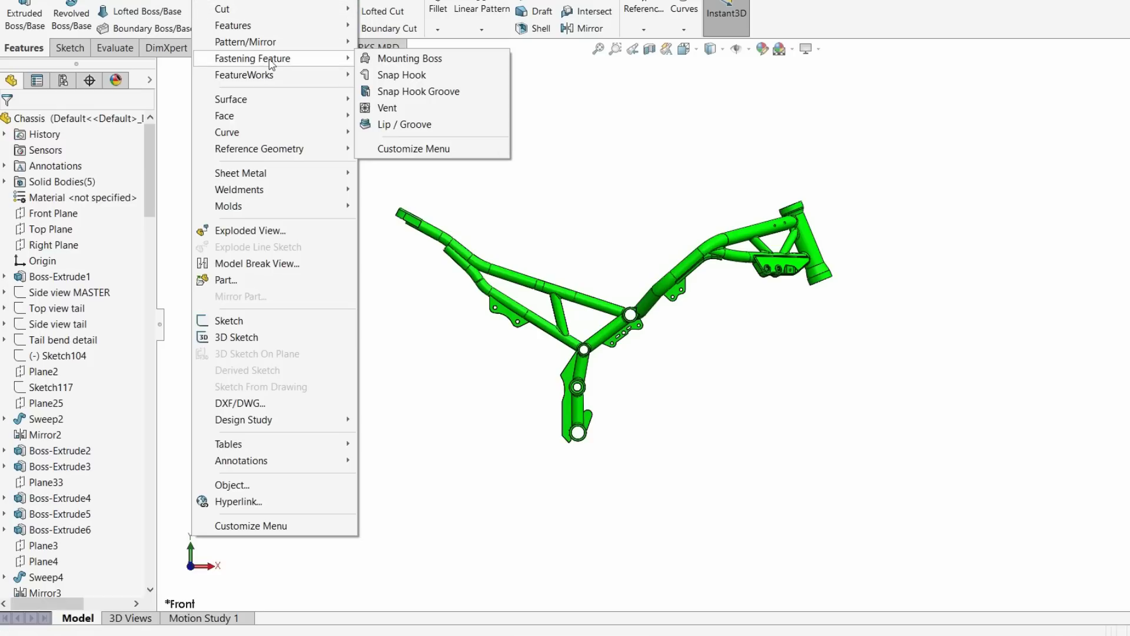
mouse_move(283, 33)
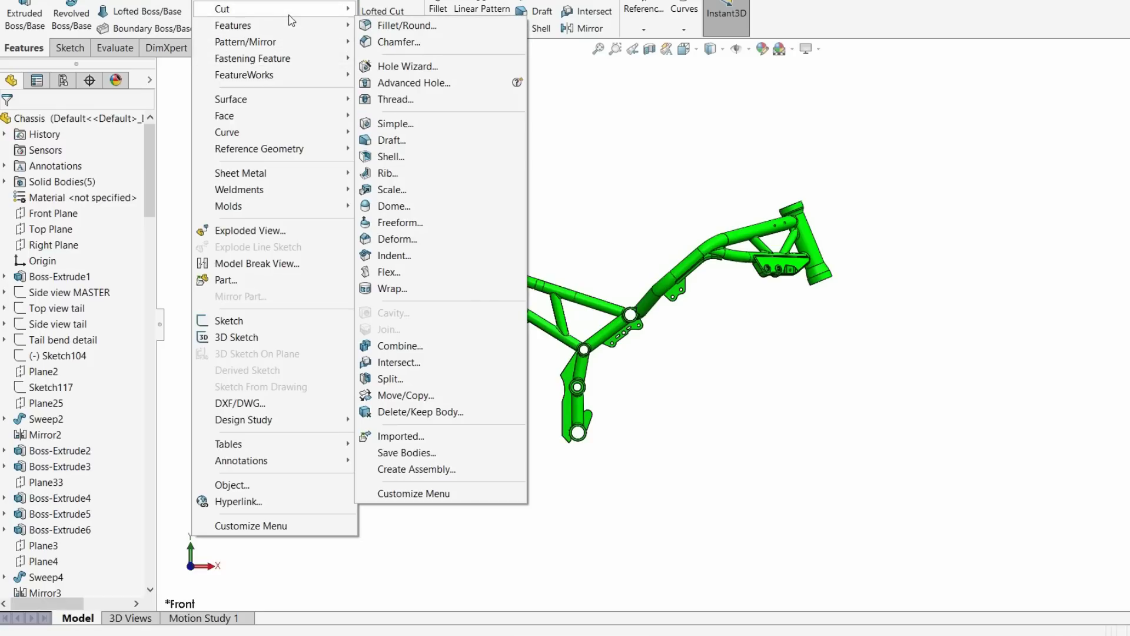
mouse_move(299, 3)
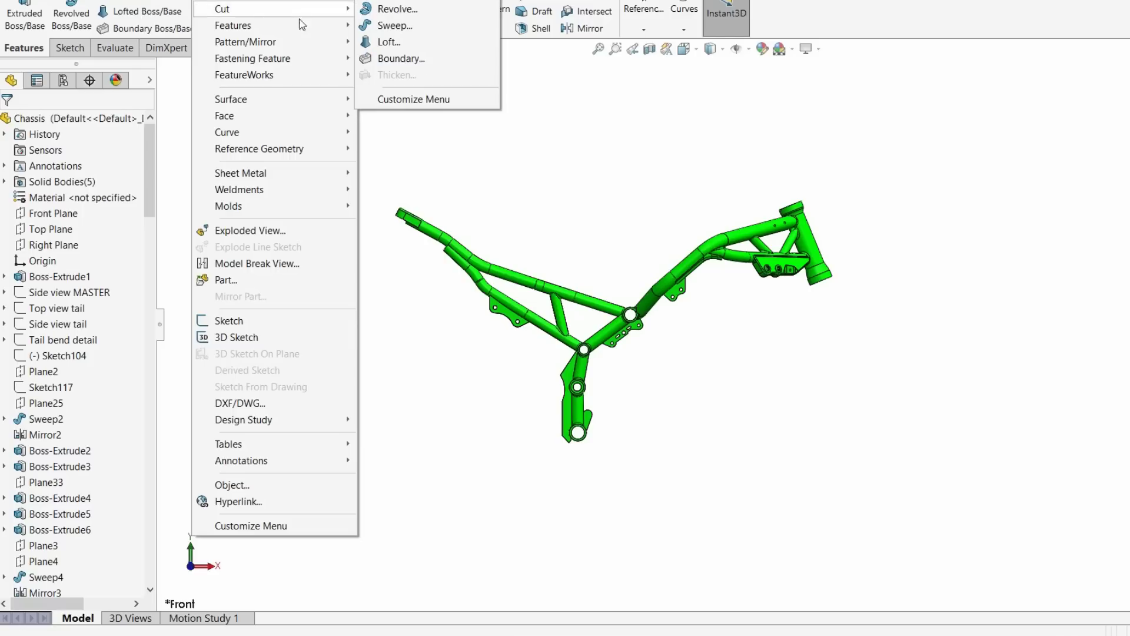
mouse_move(304, 82)
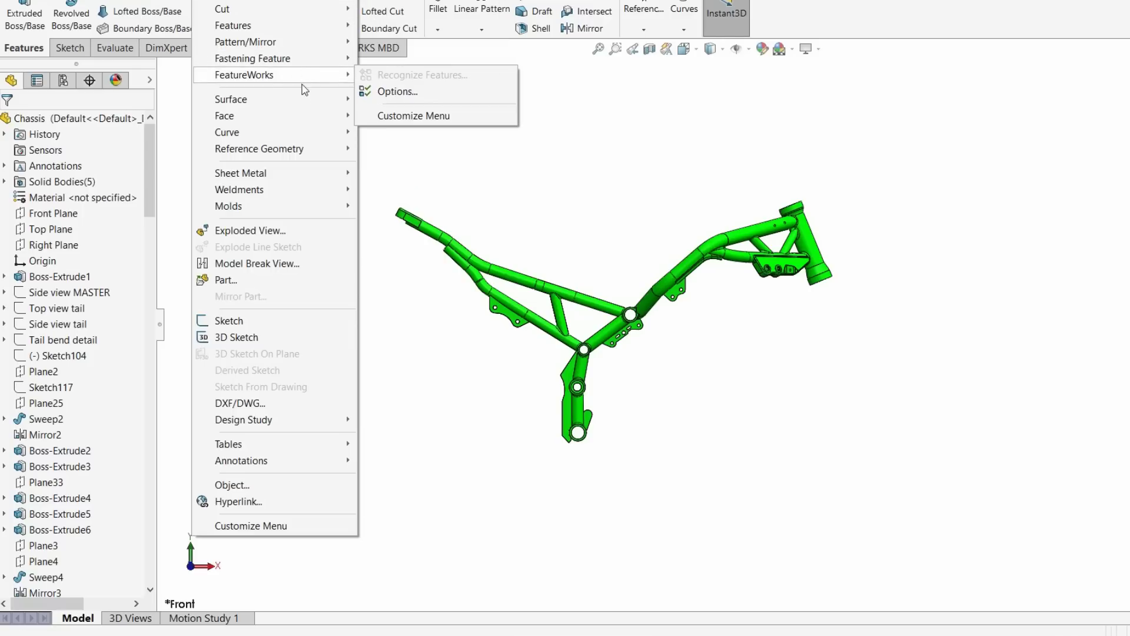
mouse_move(306, 122)
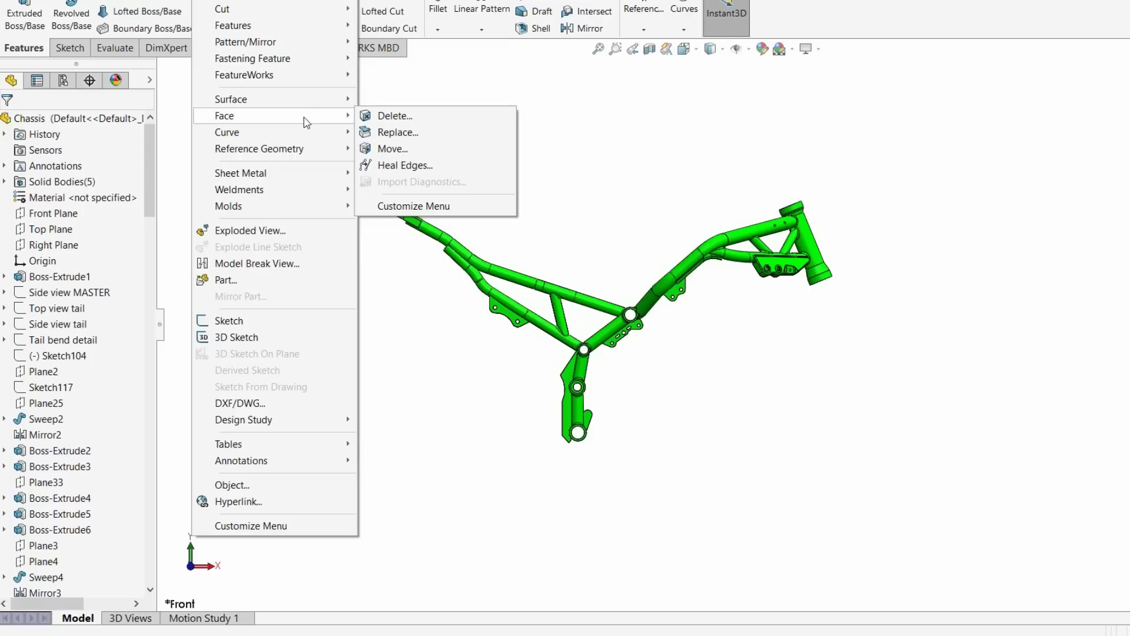
mouse_move(308, 158)
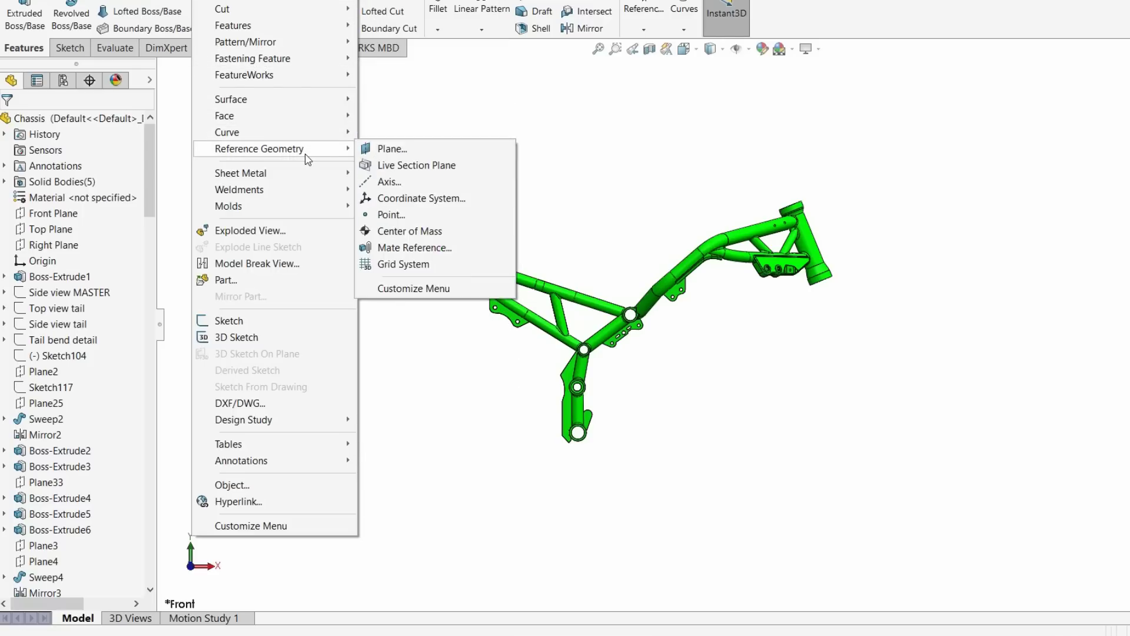
left_click(400, 233)
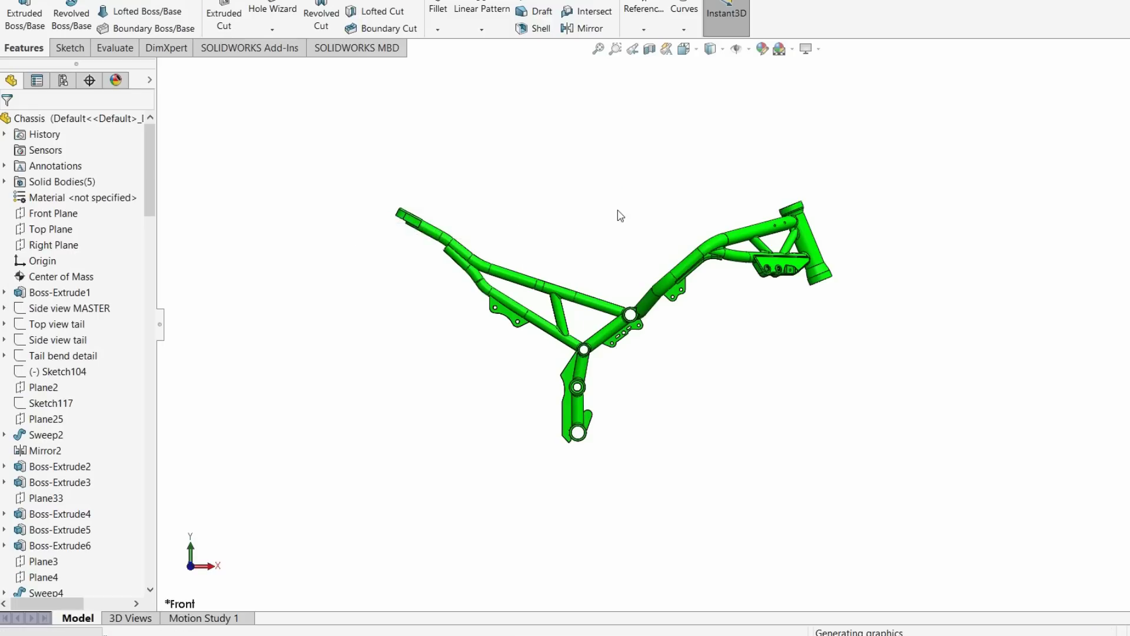
middle_click_drag(682, 139, 649, 199)
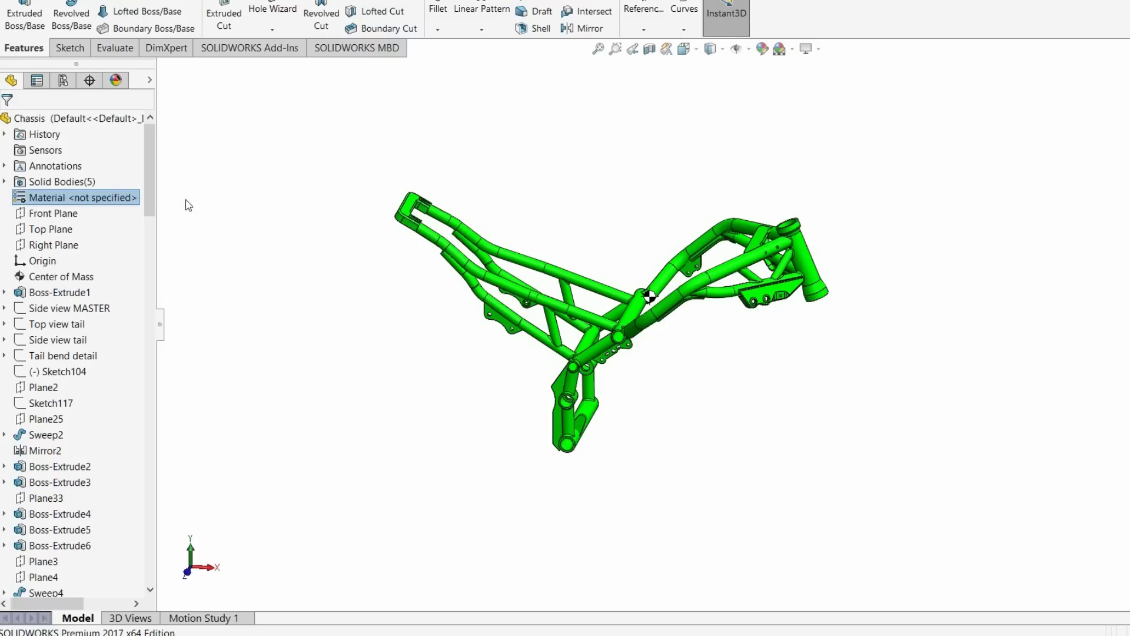
scroll(619, 244, "down", 3)
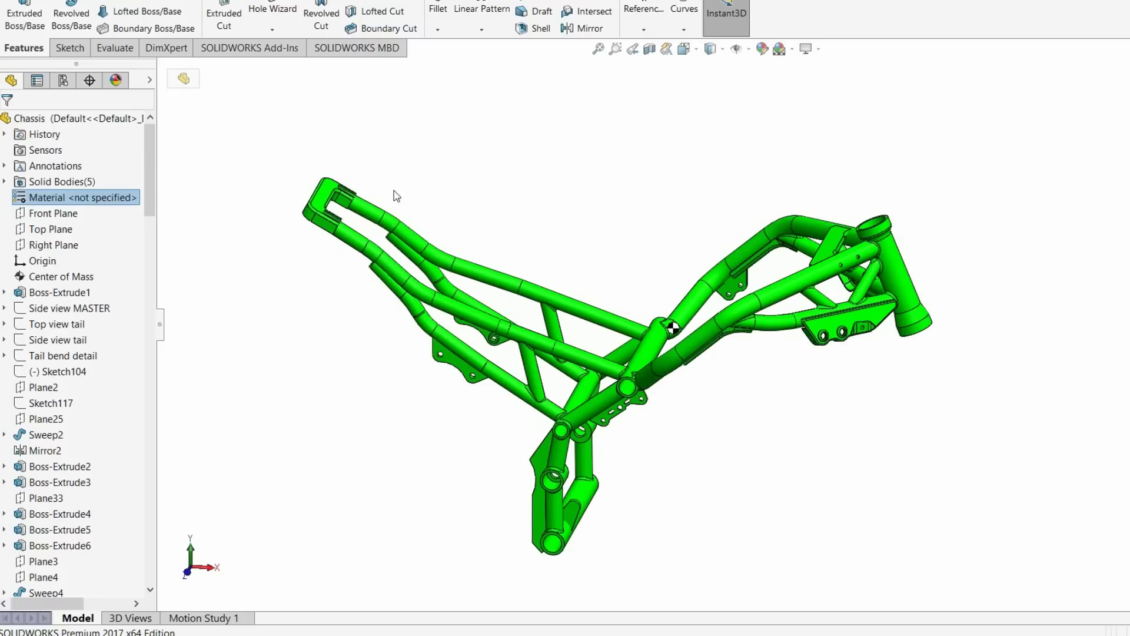
mouse_move(659, 322)
middle_mouse_down()
mouse_move(676, 329)
mouse_move(603, 468)
mouse_move(565, 359)
mouse_move(505, 245)
mouse_move(447, 214)
mouse_move(589, 243)
mouse_move(624, 283)
mouse_move(662, 300)
mouse_move(606, 290)
mouse_move(642, 318)
middle_mouse_up()
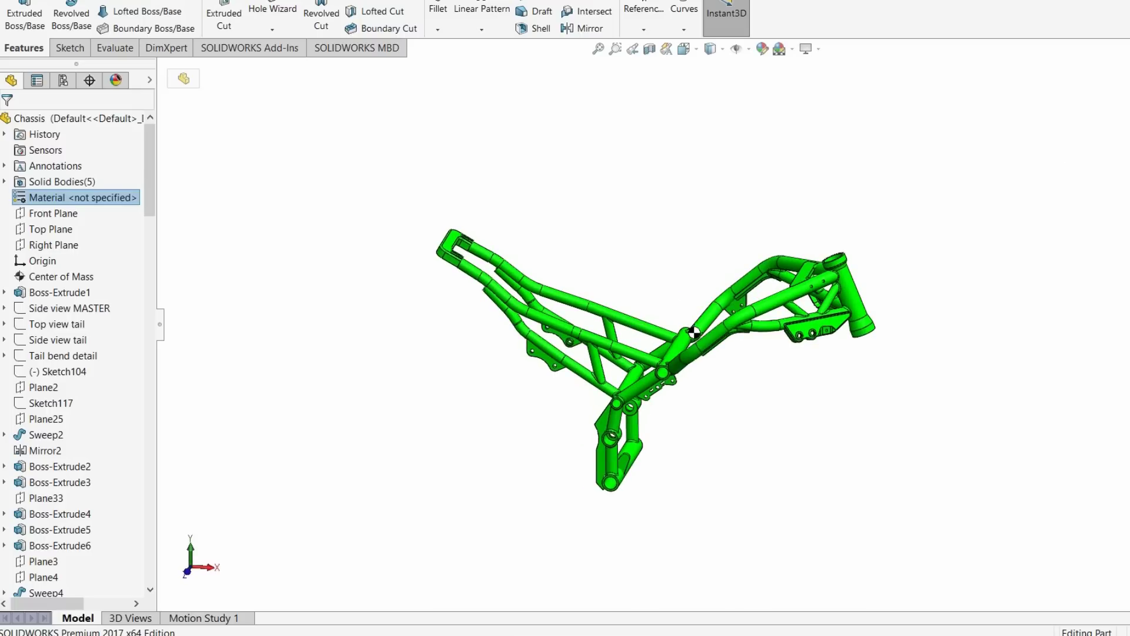
- Close the chassis part with its changes saved and inspect the center of mass marker in the bike assembly
key("ctrl+w")
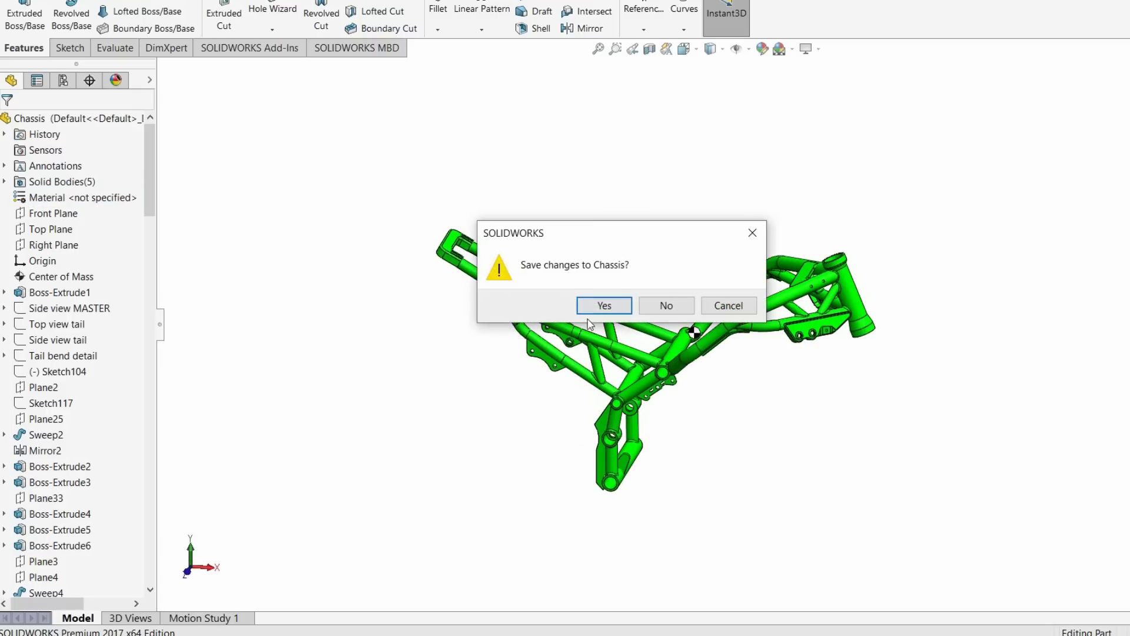
left_click(596, 307)
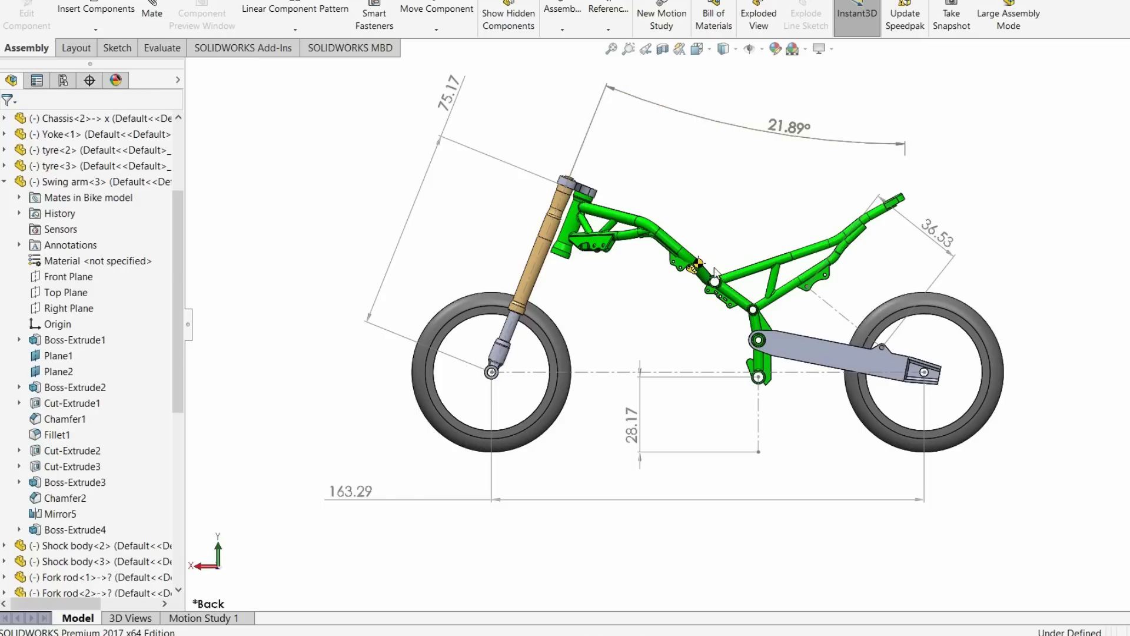
scroll(732, 270, "down", 4)
scroll(731, 268, "up", 5)
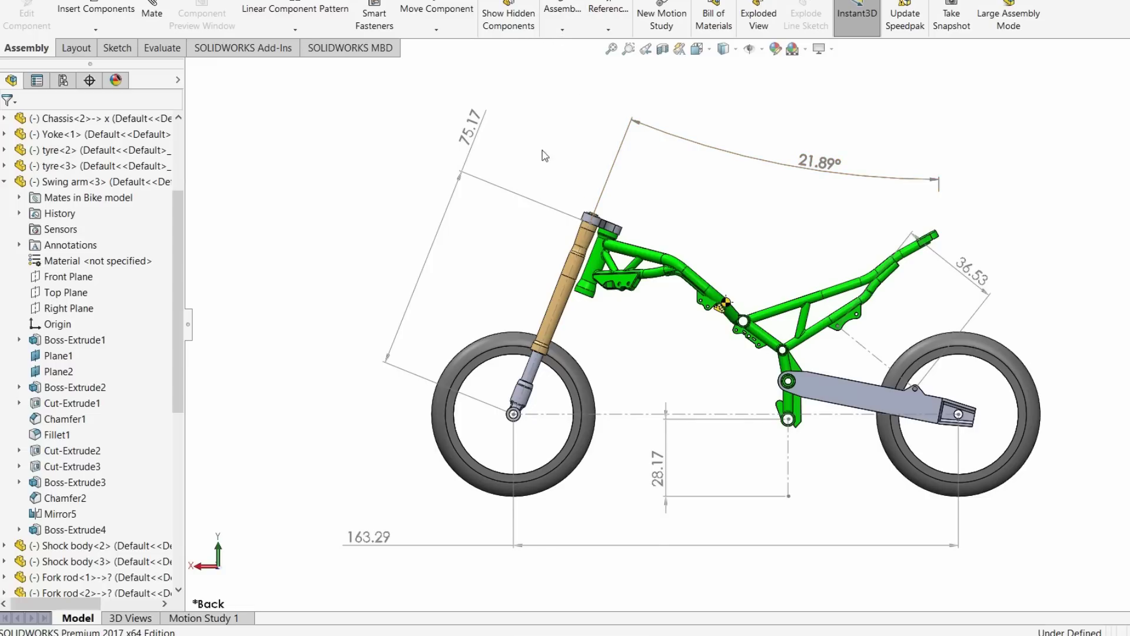
left_click(775, 48)
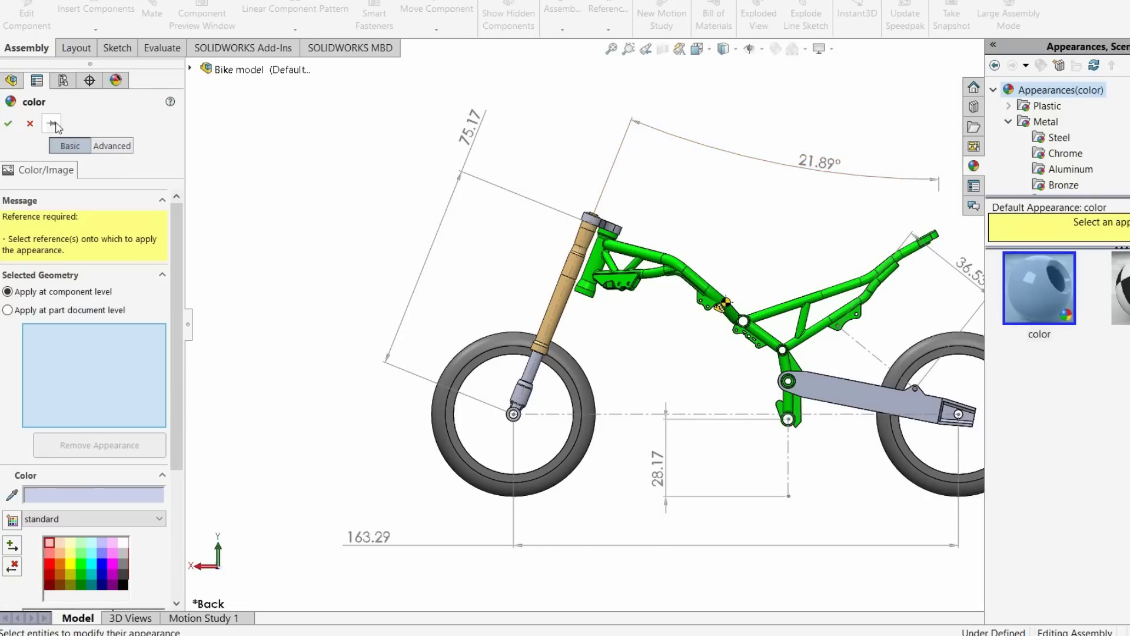
left_click(38, 122)
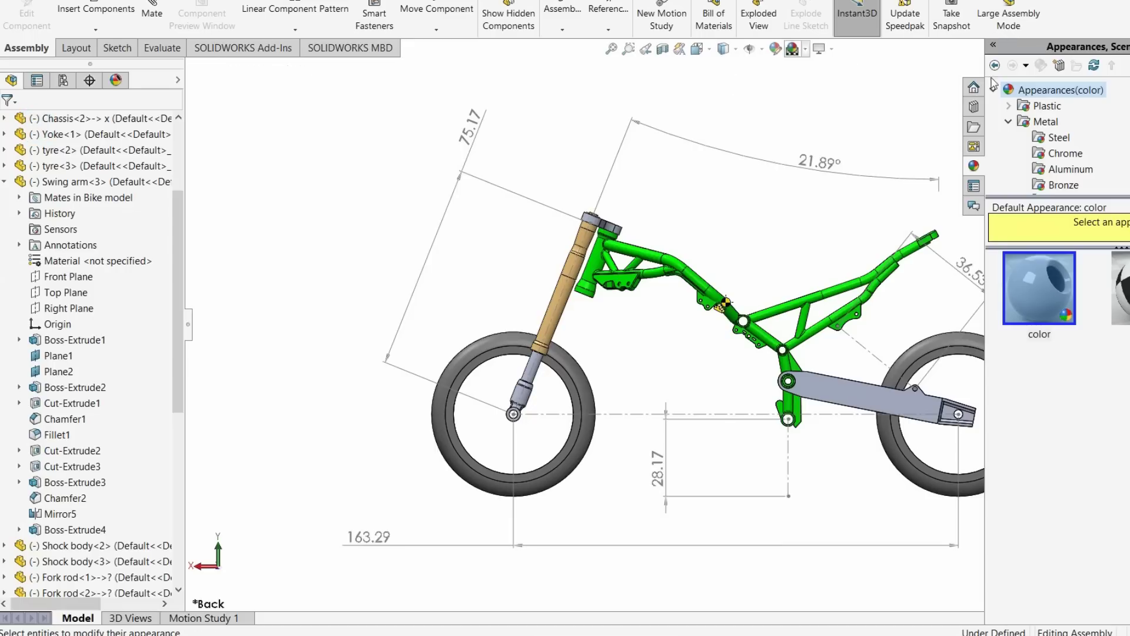
left_click(860, 111)
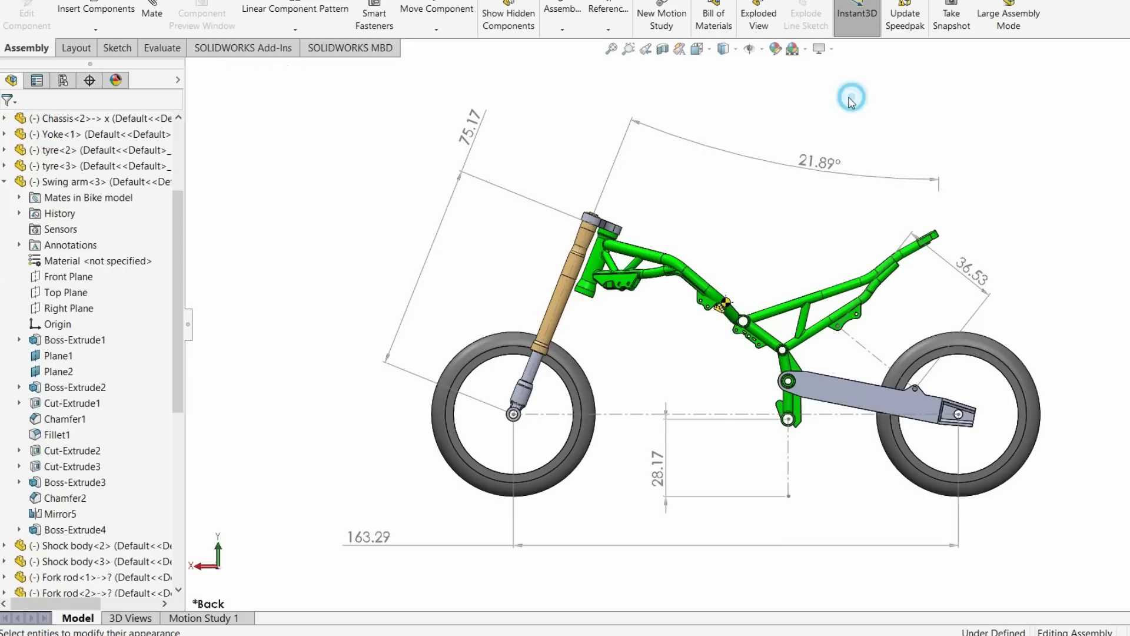
left_click(805, 51)
left_click(820, 68)
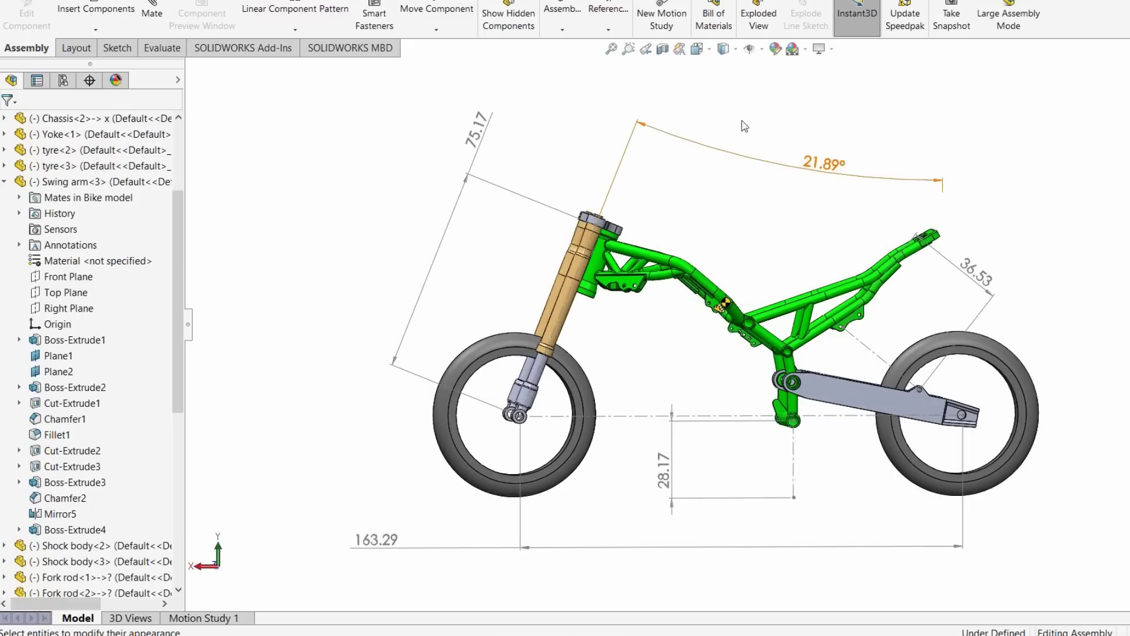
- Turn off the display of the center of mass in the bike assembly
left_click(762, 49)
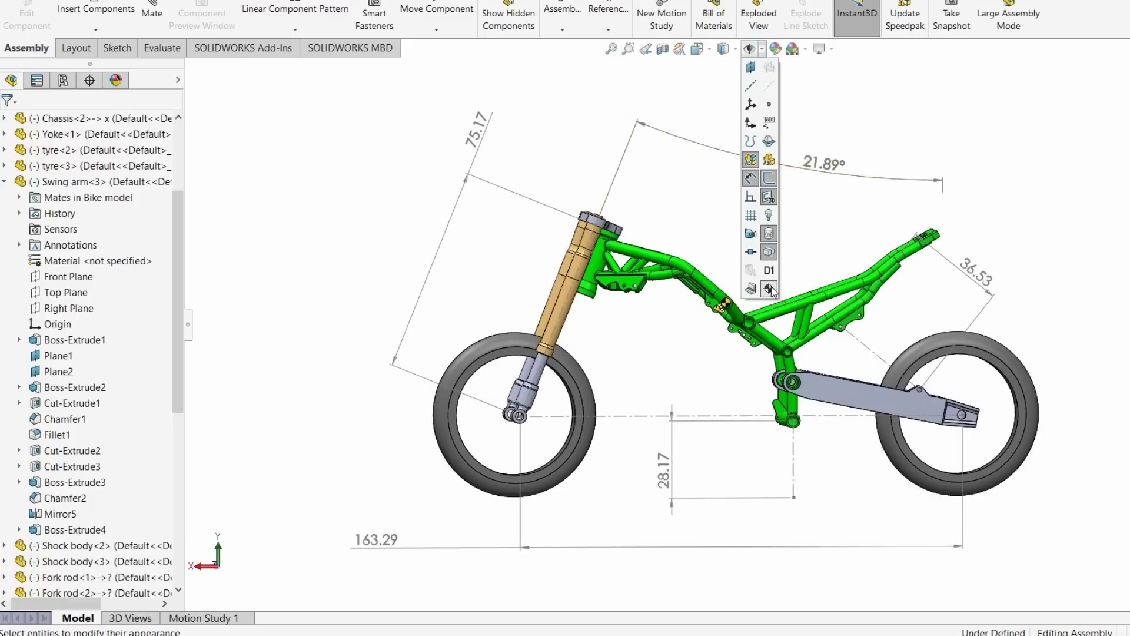
mouse_move(819, 226)
middle_mouse_down()
mouse_move(847, 240)
mouse_move(836, 265)
mouse_move(857, 230)
mouse_move(858, 282)
mouse_move(802, 245)
mouse_move(858, 237)
mouse_move(810, 234)
middle_mouse_up()
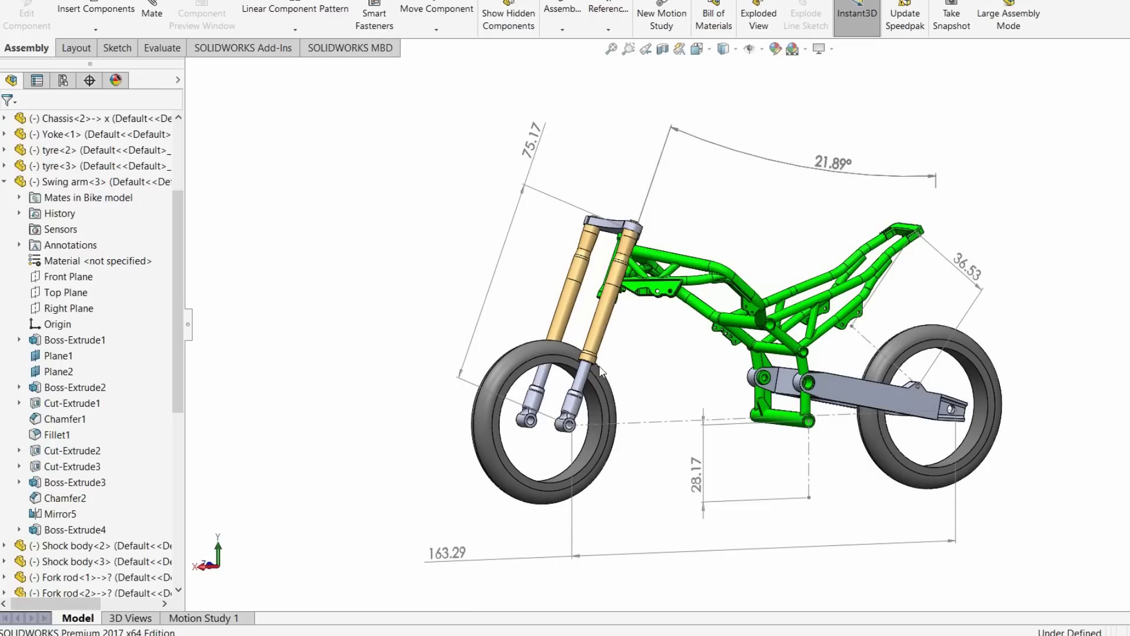
- Examine the forks, frame, swing arm and geometry dimensions of the bike assembly from several angles
middle_click_drag(694, 341, 621, 329)
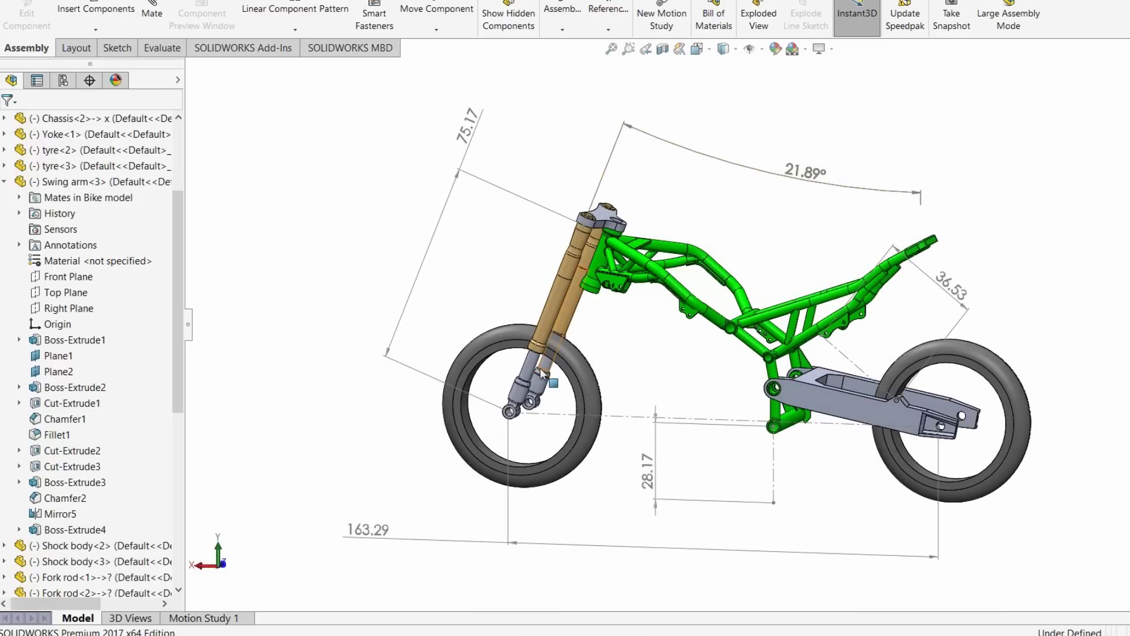
middle_click_drag(542, 372, 593, 199)
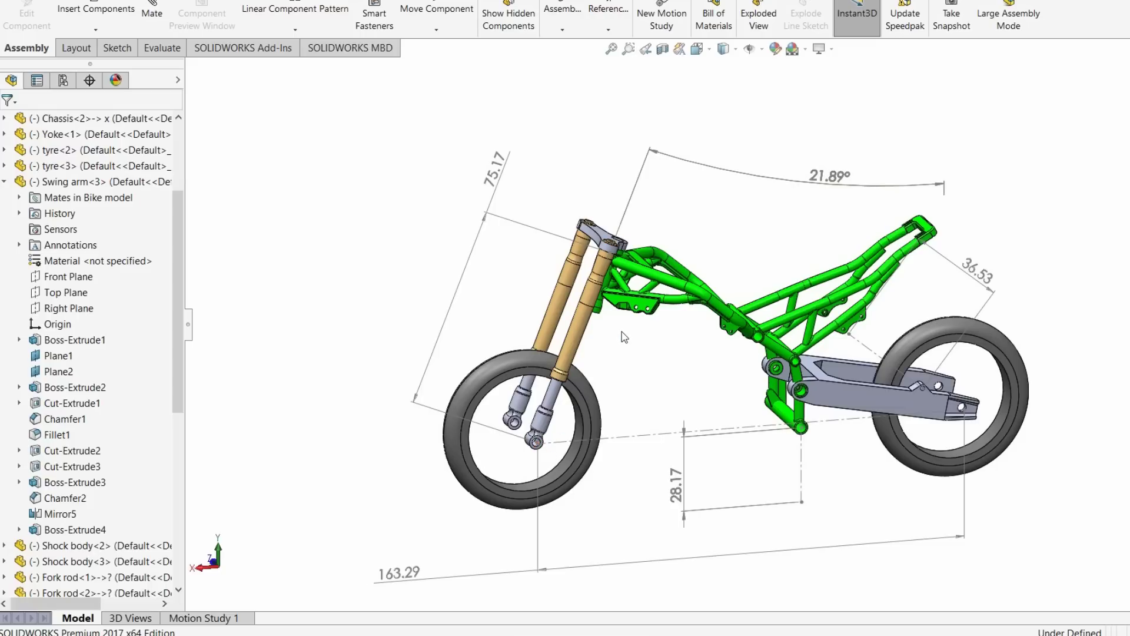
mouse_move(622, 331)
middle_mouse_down()
mouse_move(617, 305)
mouse_move(640, 335)
middle_mouse_up()
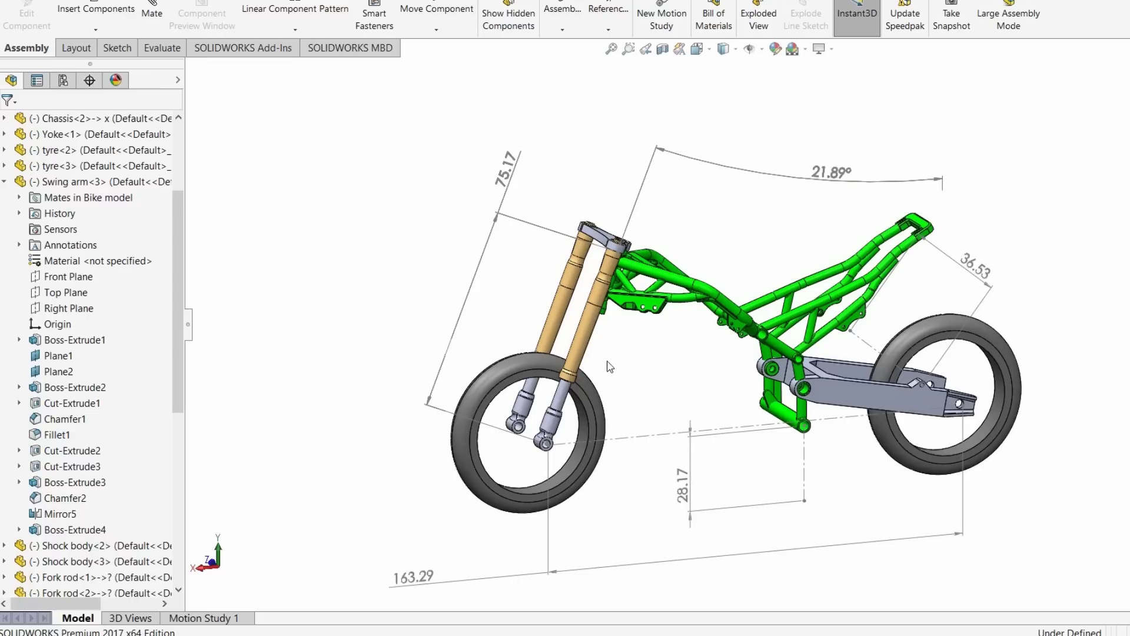
middle_click_drag(650, 377, 676, 377)
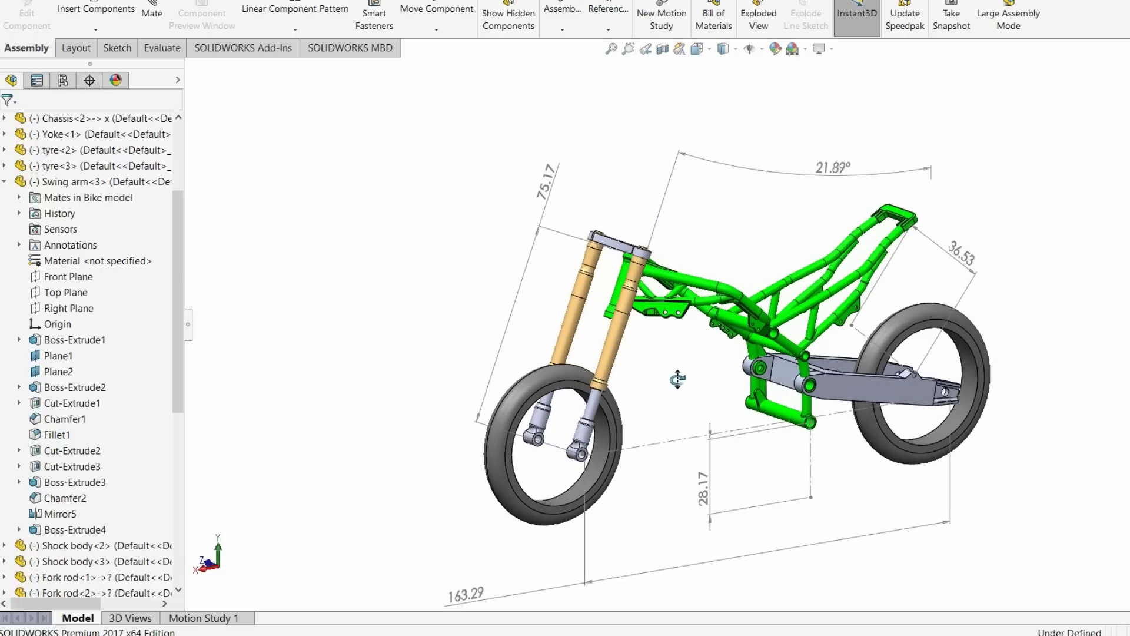
middle_click_drag(736, 419, 595, 333)
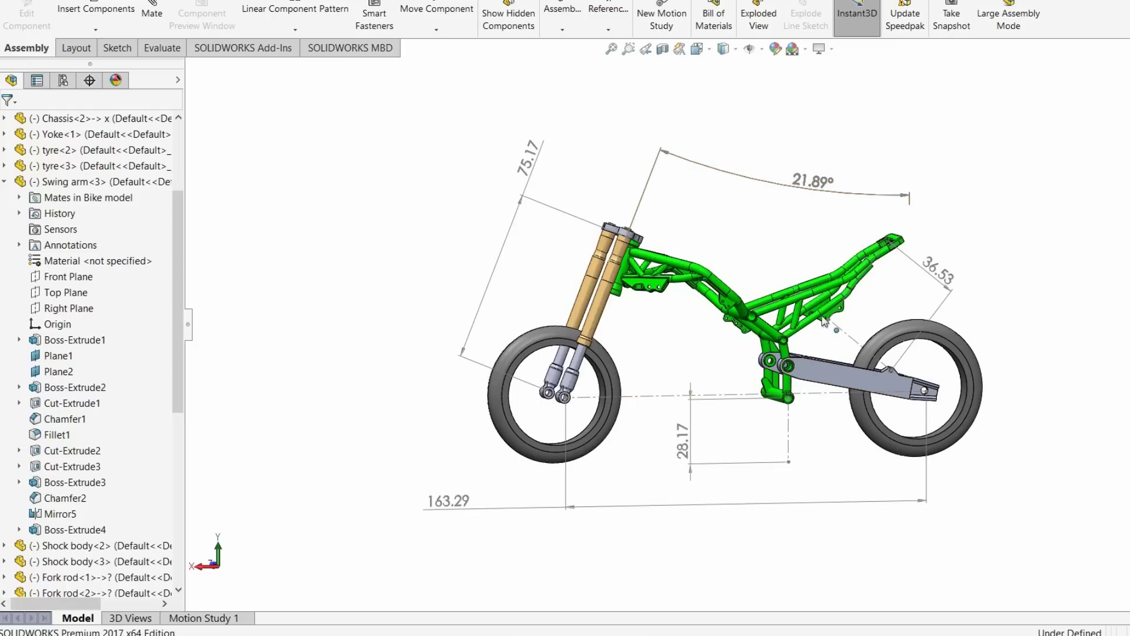
middle_click_drag(701, 356, 712, 362)
scroll(772, 352, "down", 3)
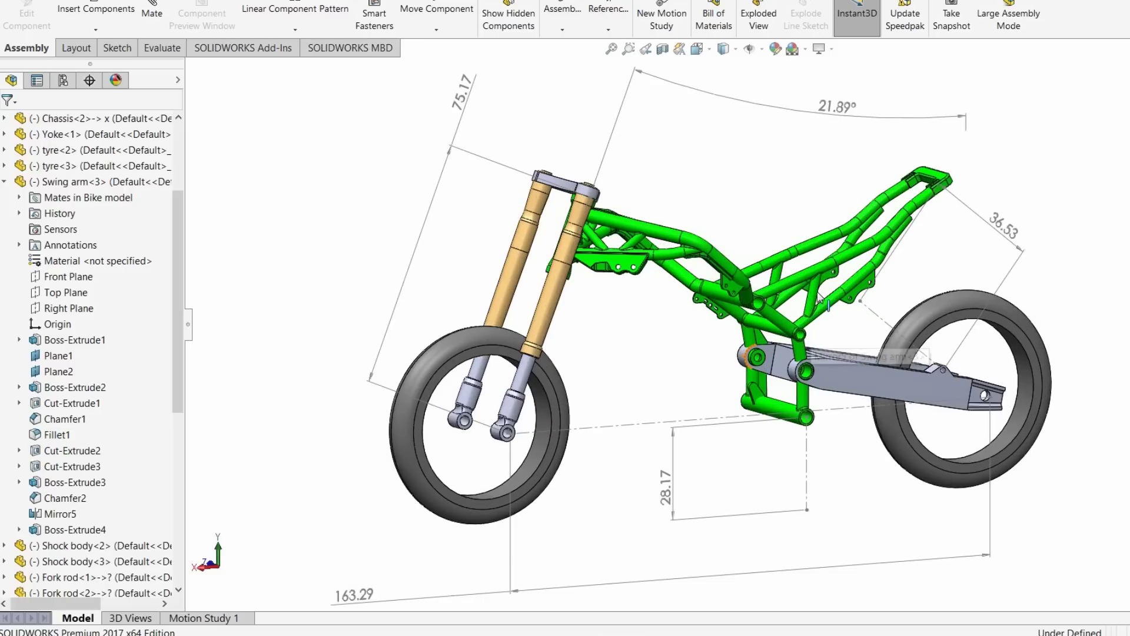
scroll(634, 389, "up", 2)
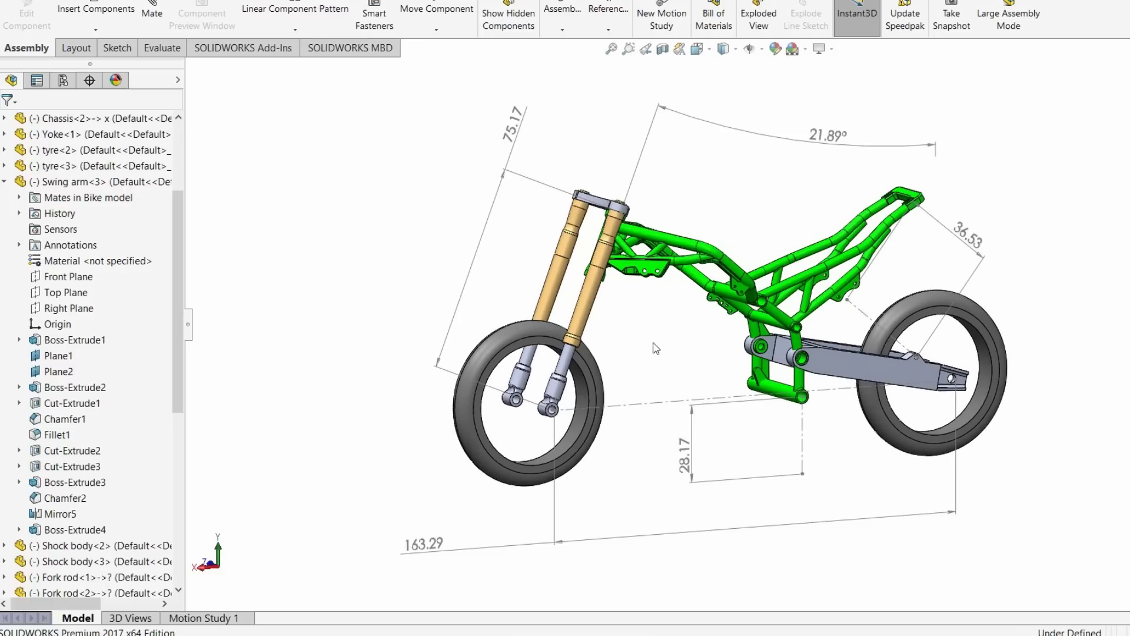
- Switch to Notepad, fit its window beside the bike model, and enter the heading "State 1 STD"
left_click(202, 625)
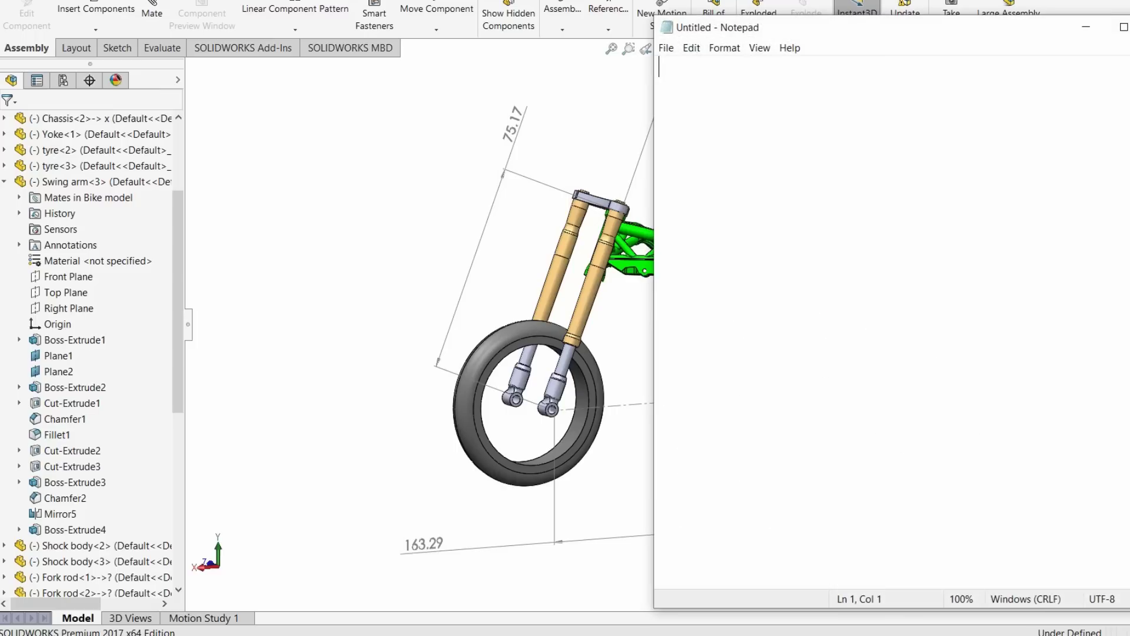
left_click_drag(931, 31, 284, 42)
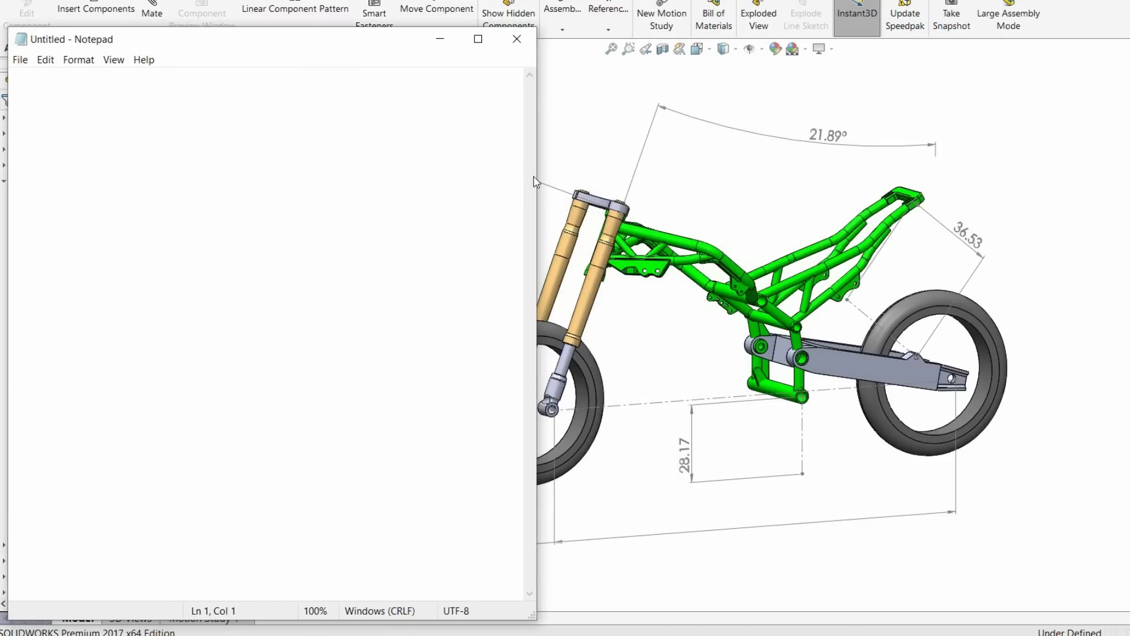
left_click_drag(534, 180, 403, 196)
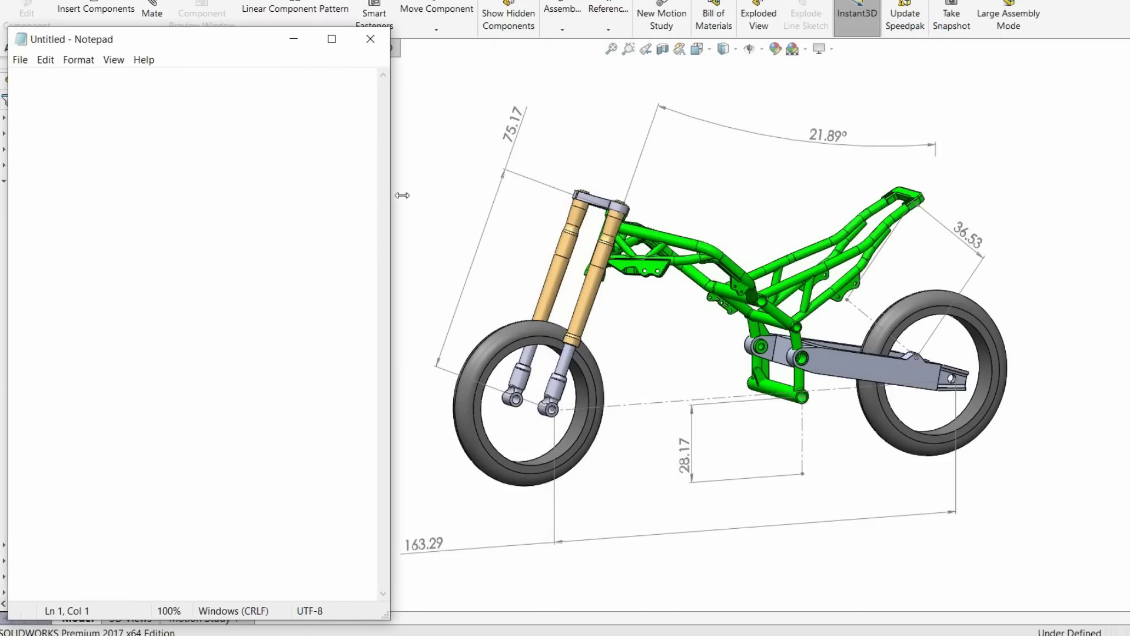
type("State 1 STD ")
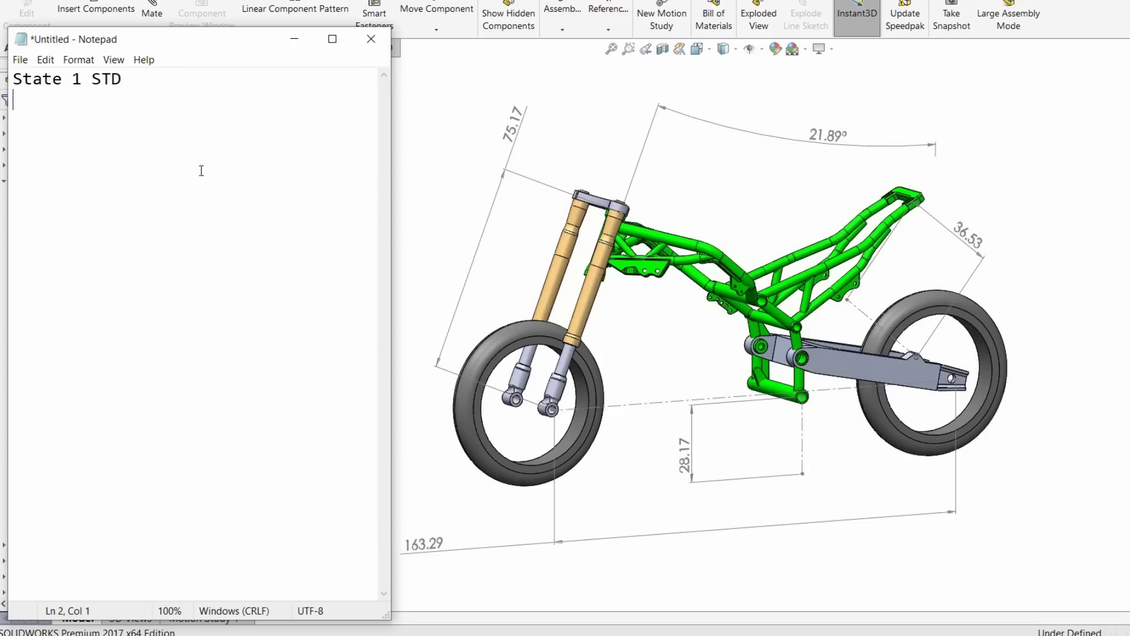
- Record the lines "Forks 75.17", "WB 163" and "Rake 21.89" under the State 1 STD heading
type("Forks 75.17")
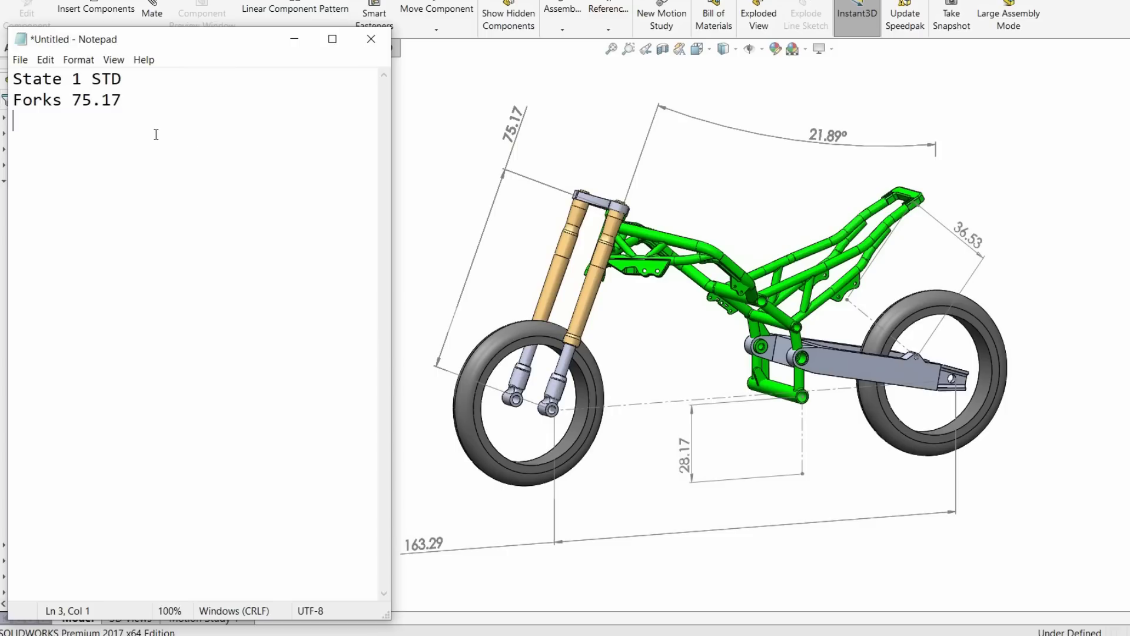
type("WB 163 Ra")
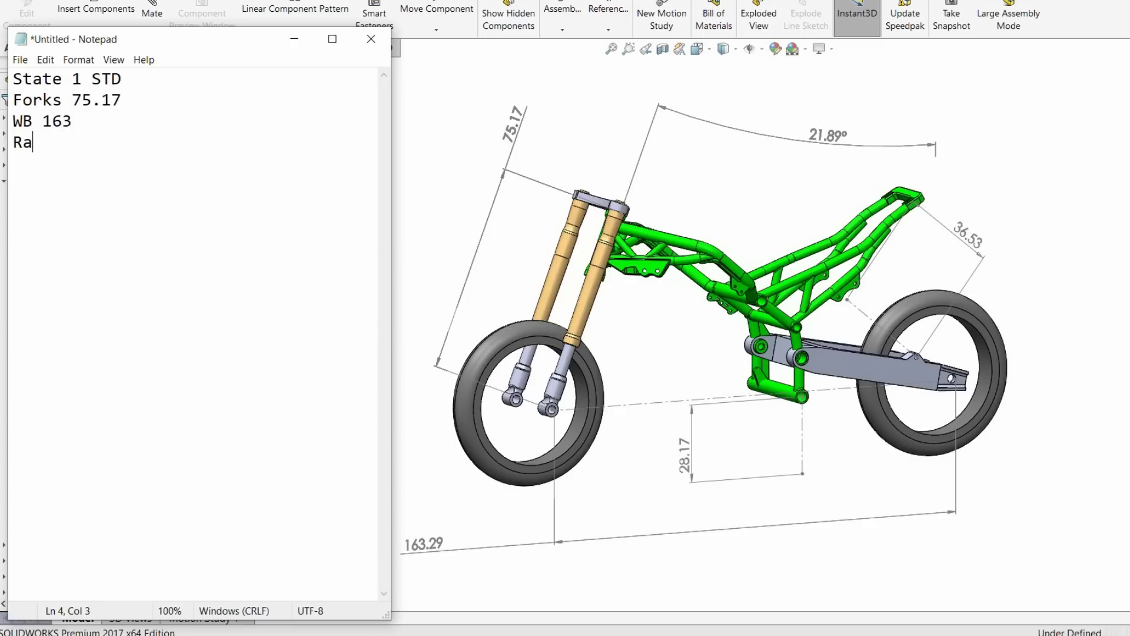
type("ke 21.89#")
key("Return")
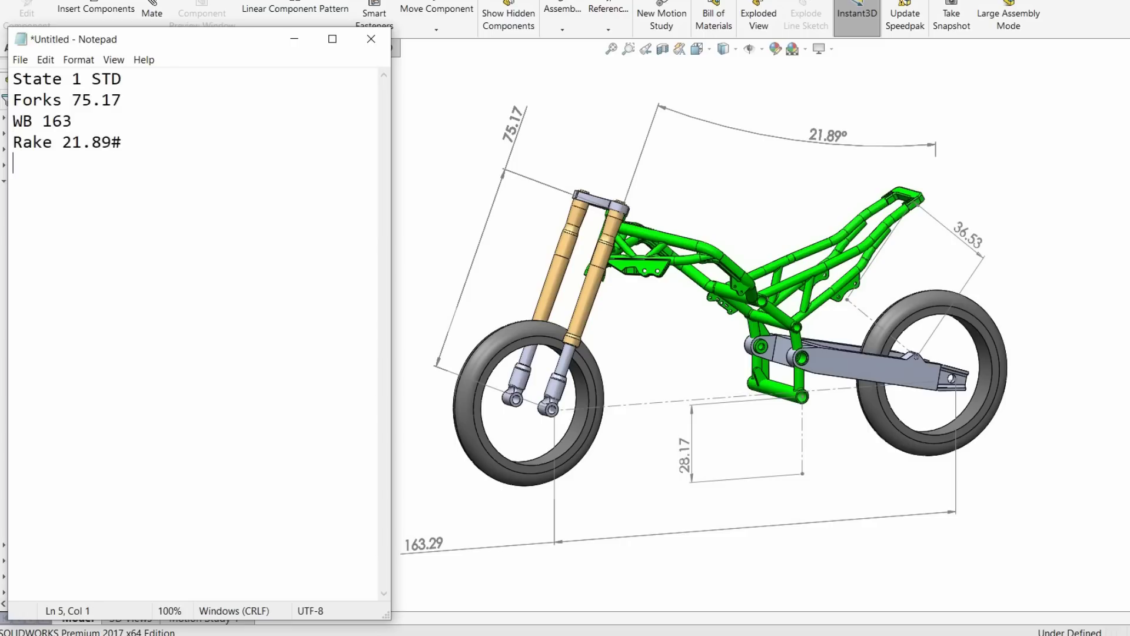
key("BackSpace")
- Add the lines "GC 28.17" and "Rear shock 36.53" to the State 1 STD notes
type("GC 28.17REA")
key("BackSpace")
key("BackSpace")
type("ear shock")
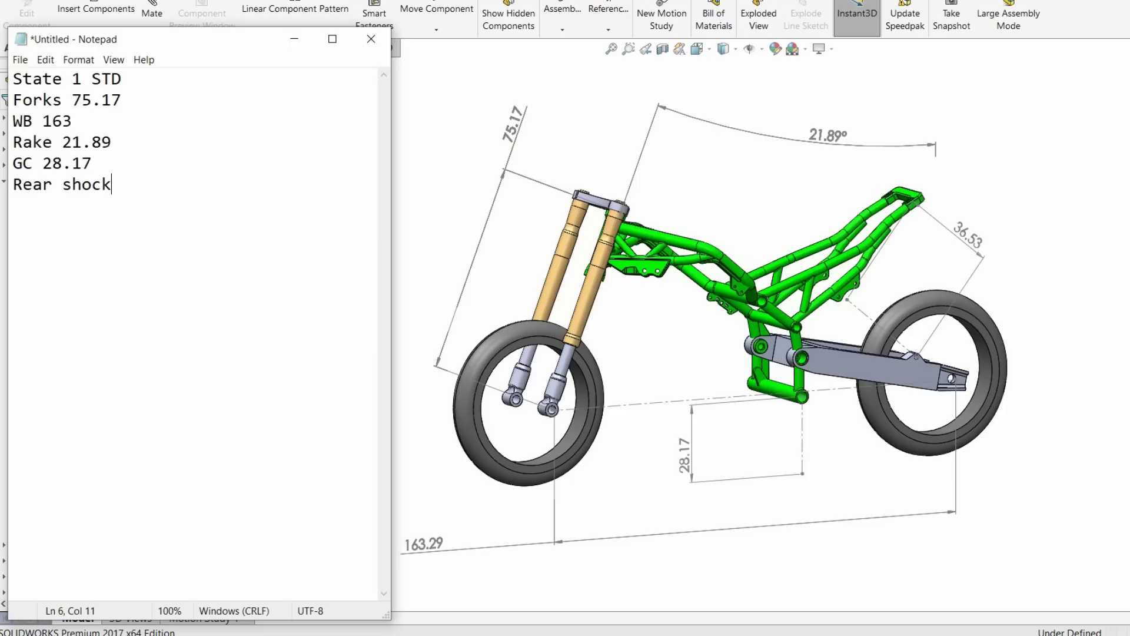
type(" 36.53")
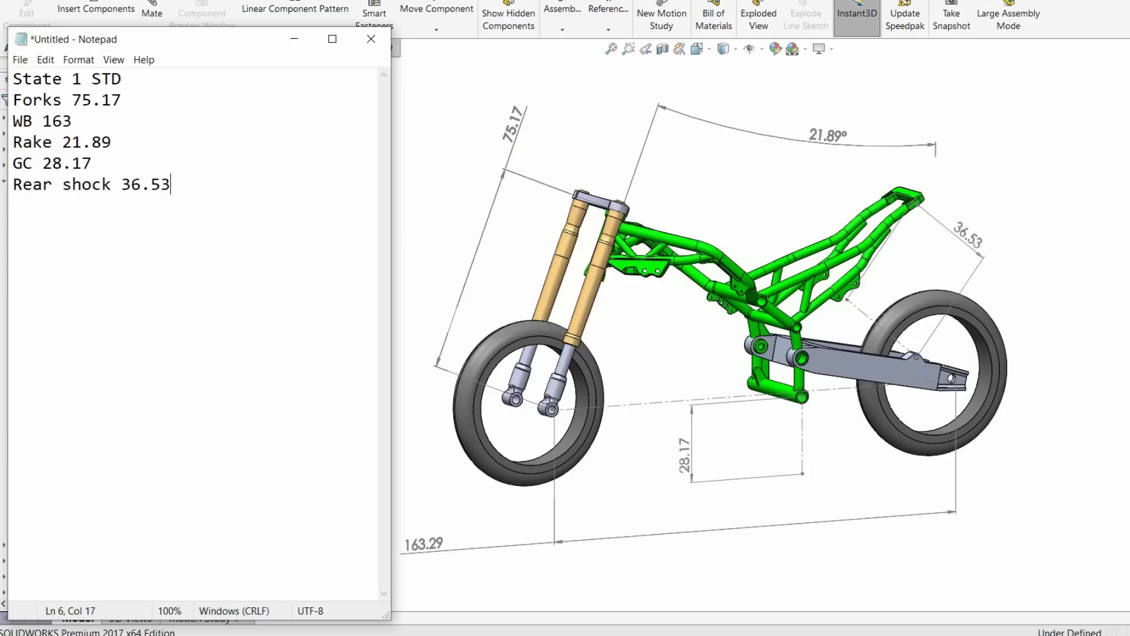
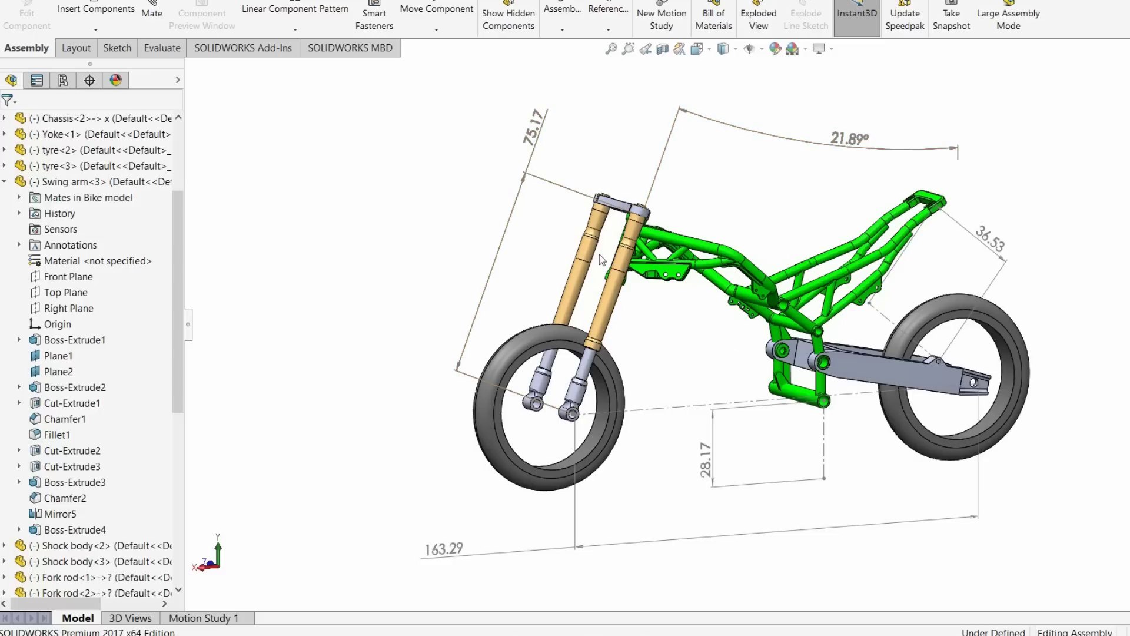
- Switch to the SOLIDWORKS assembly and lower the front shock body to compress the suspension to a fork length of about 65
left_click_drag(610, 297, 599, 358)
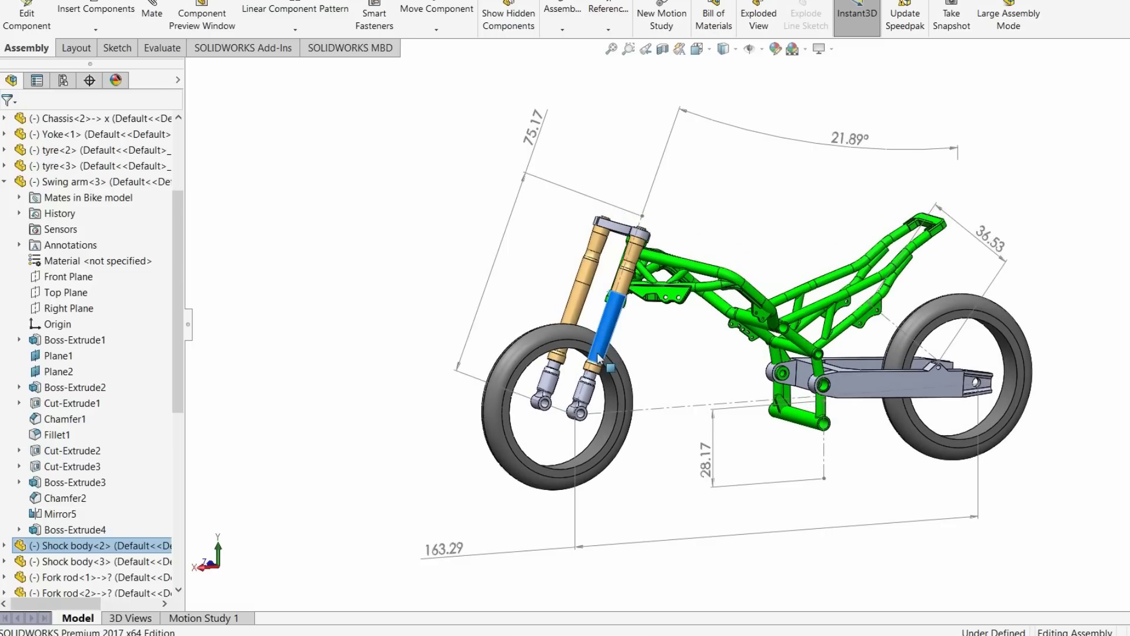
left_click_drag(618, 319, 602, 351)
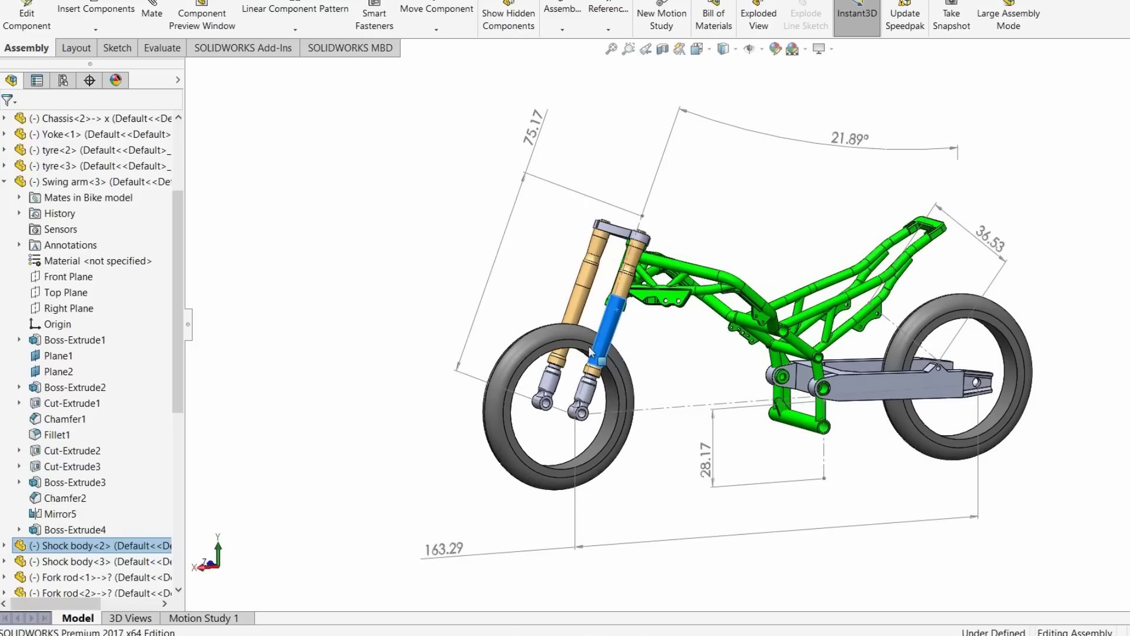
left_click(373, 236)
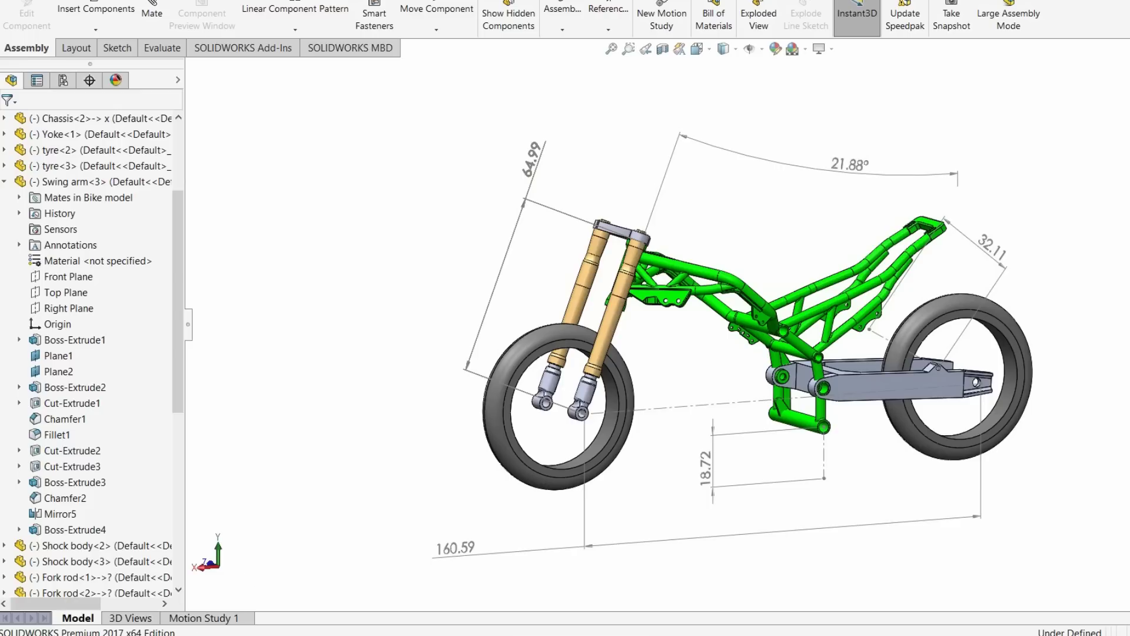
- Switch to Notepad, add the heading "Reduced Spacer/spring", and copy the five State 1 STD measurement lines beneath it
key("alt+Tab")
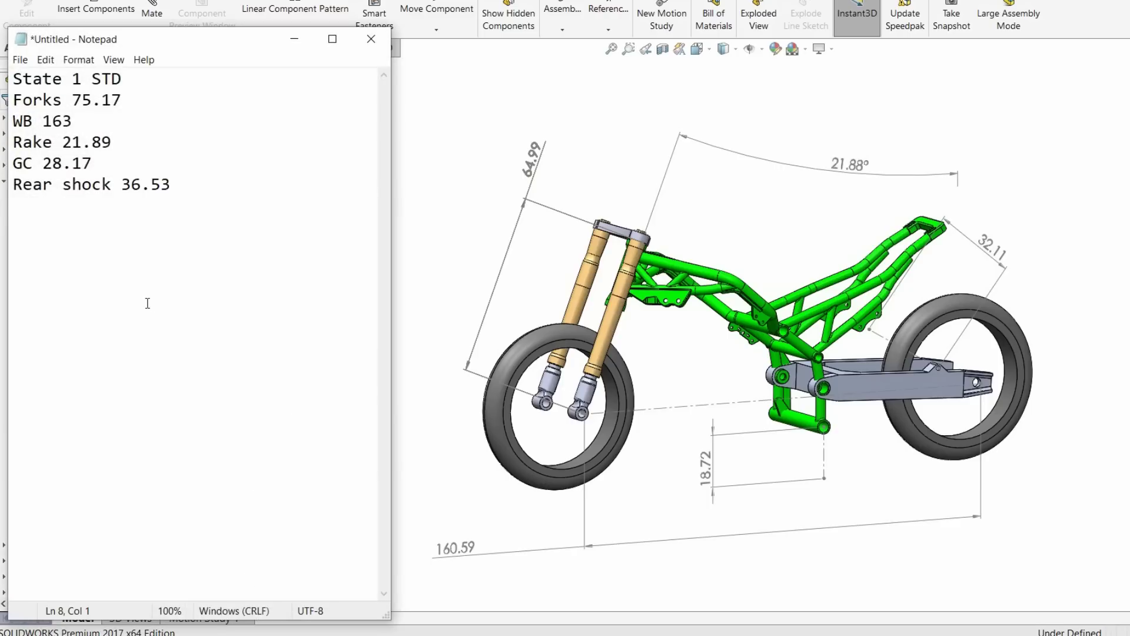
type("Reduced Spacer/spring")
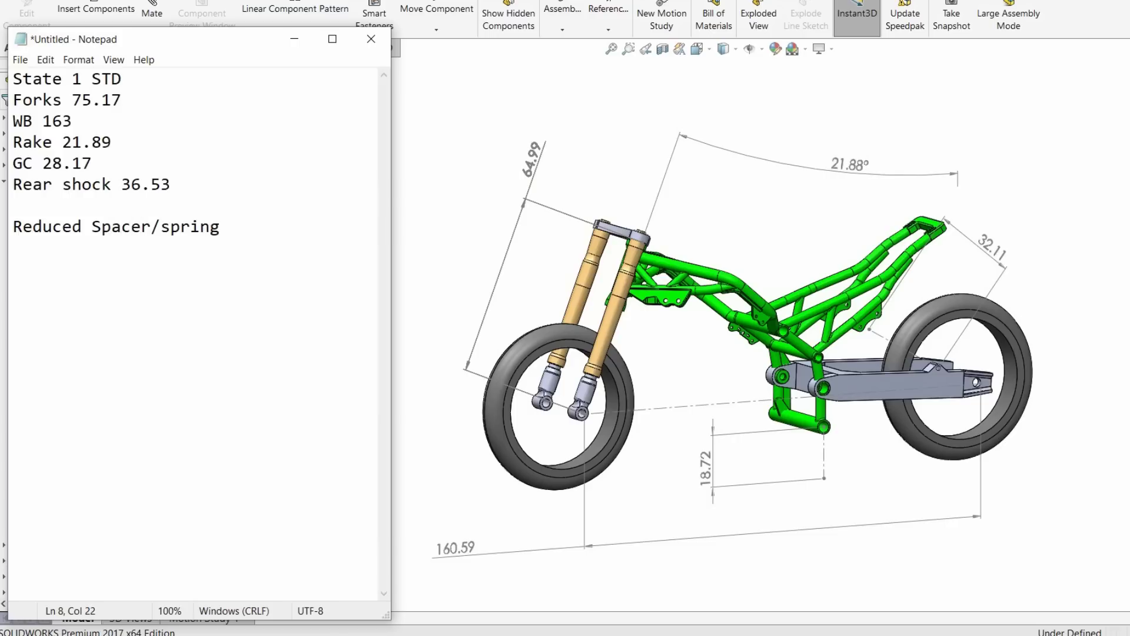
left_click_drag(173, 184, 14, 104)
key("ctrl+c")
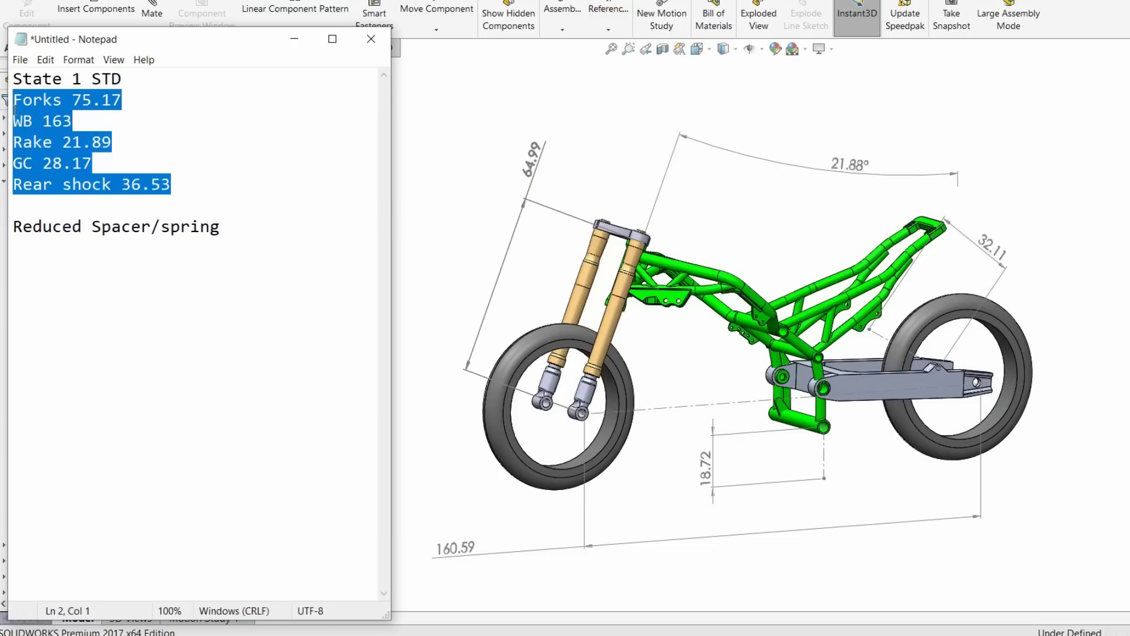
left_click(64, 268)
key("ctrl+v")
- Set the Forks value in the Reduced Spacer/spring notes to 64.99
left_click_drag(123, 247, 79, 248)
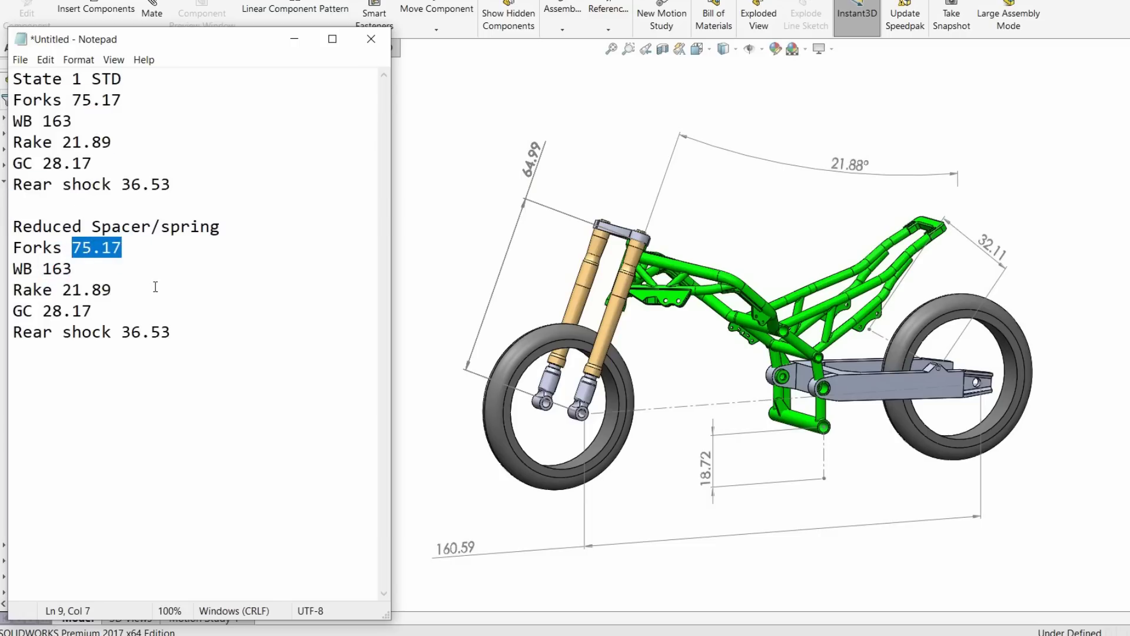
type("68")
key("BackSpace")
type("4.99")
key("Return")
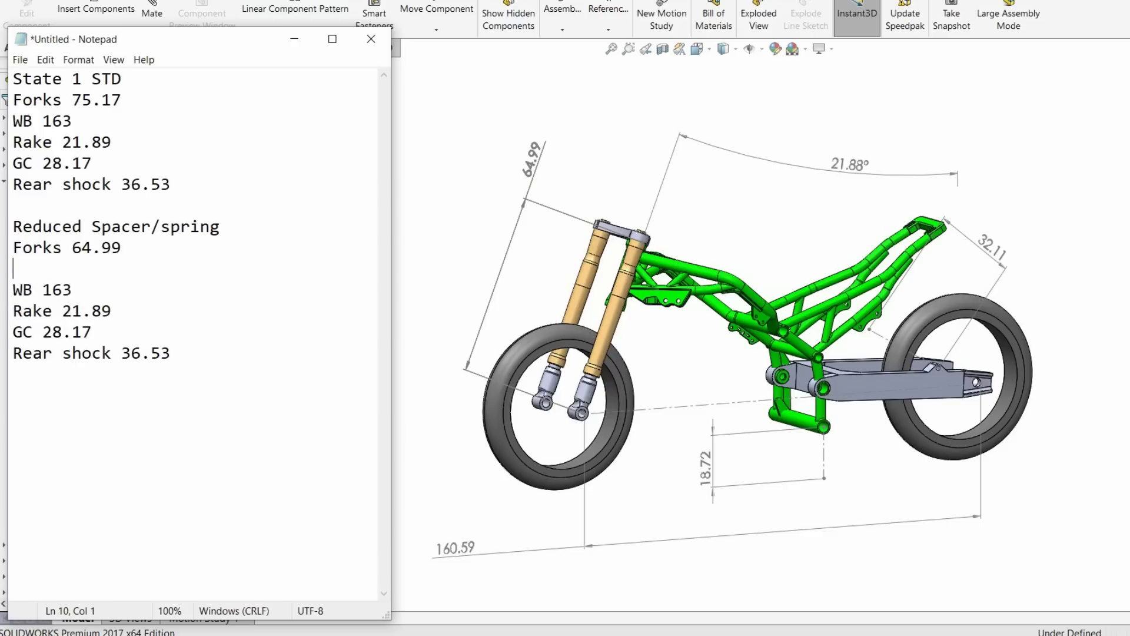
key("BackSpace")
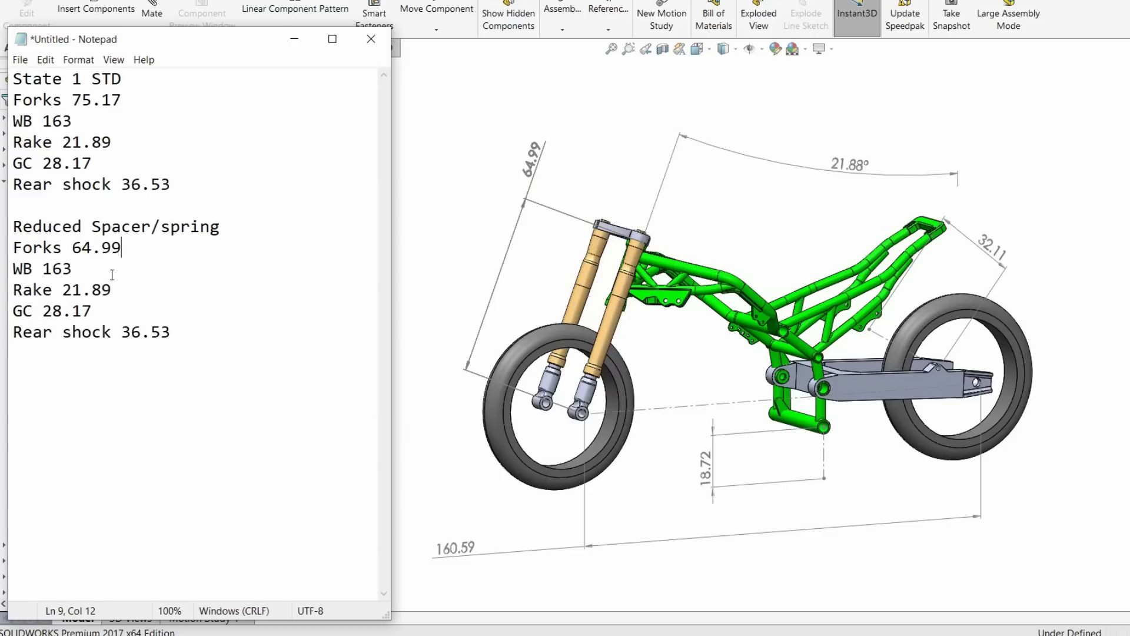
- Set the WB value to 160.59 and the Rake value to 21.88 in the Reduced Spacer/spring notes
left_click_drag(104, 273, 54, 270)
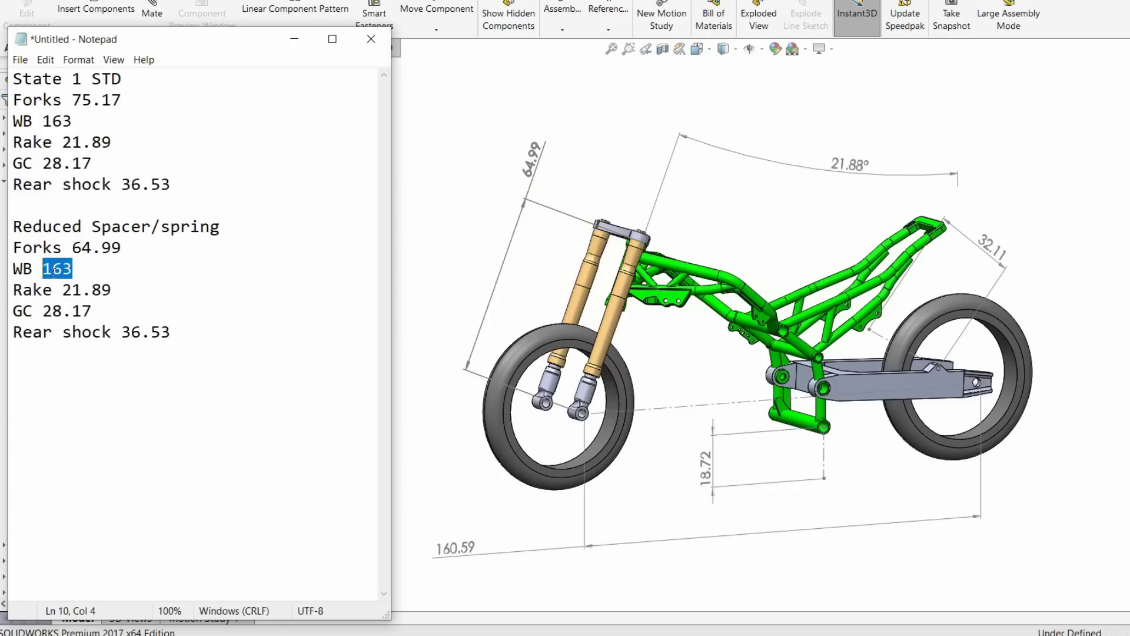
type("160")
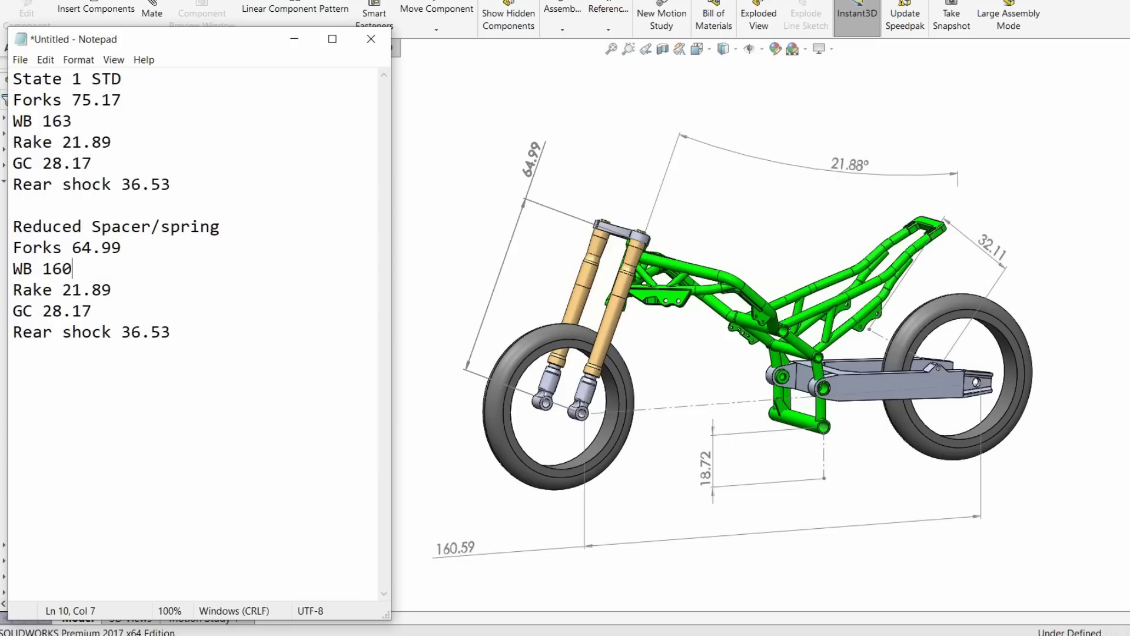
type(".59")
left_click_drag(131, 288, 70, 293)
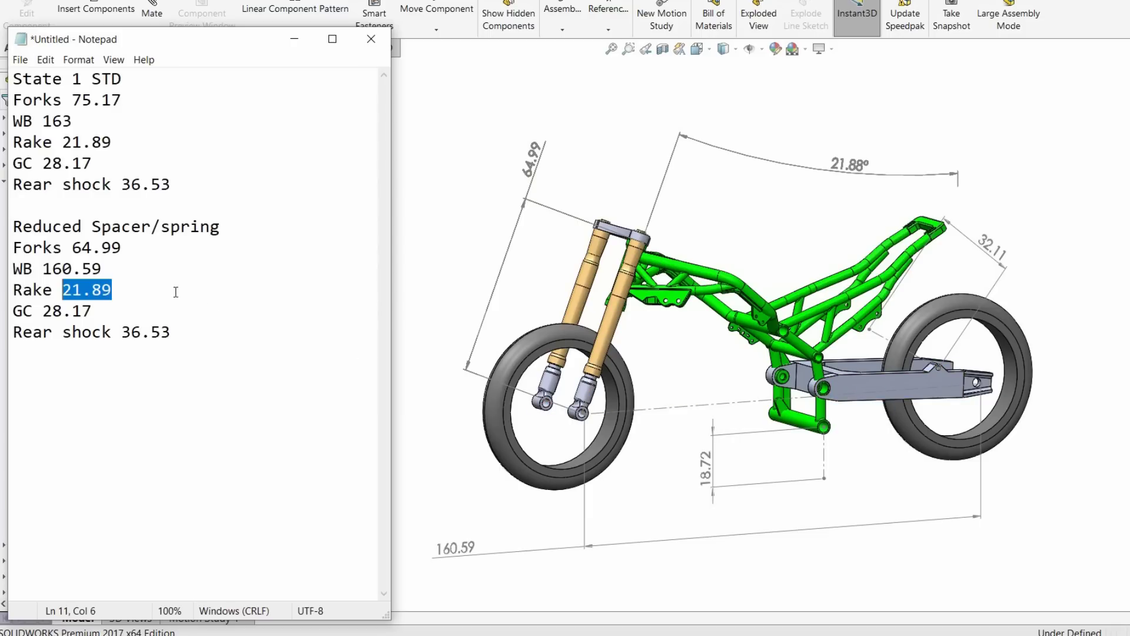
type("21.88")
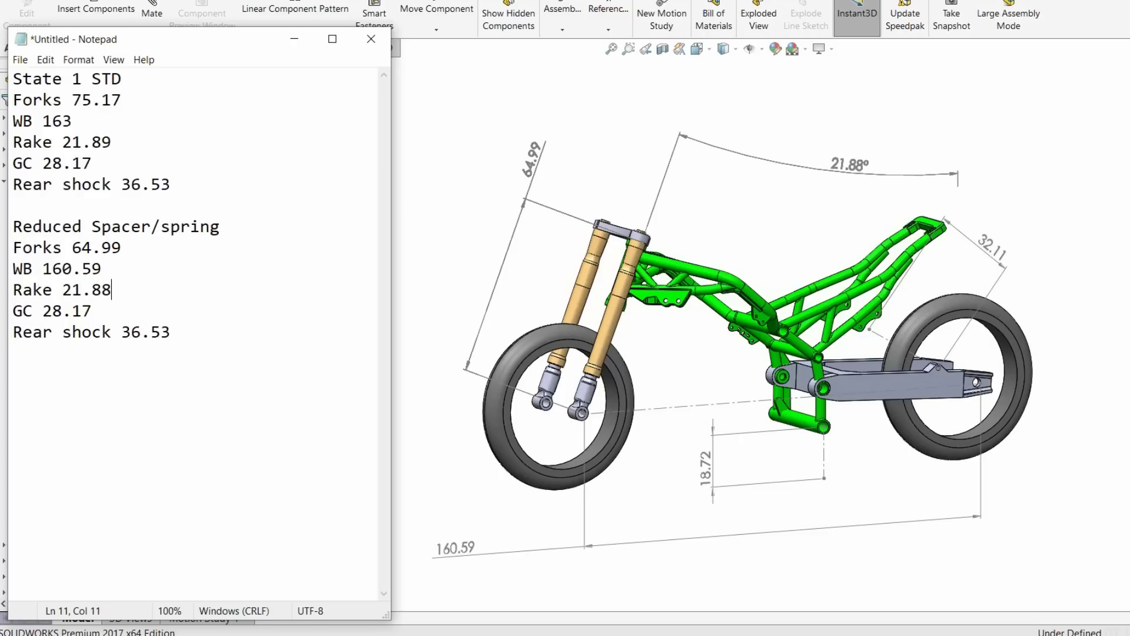
- Set the GC value to 18.72 and the Rear shock value to 32.11 in the Reduced Spacer/spring notes
left_click_drag(111, 310, 43, 315)
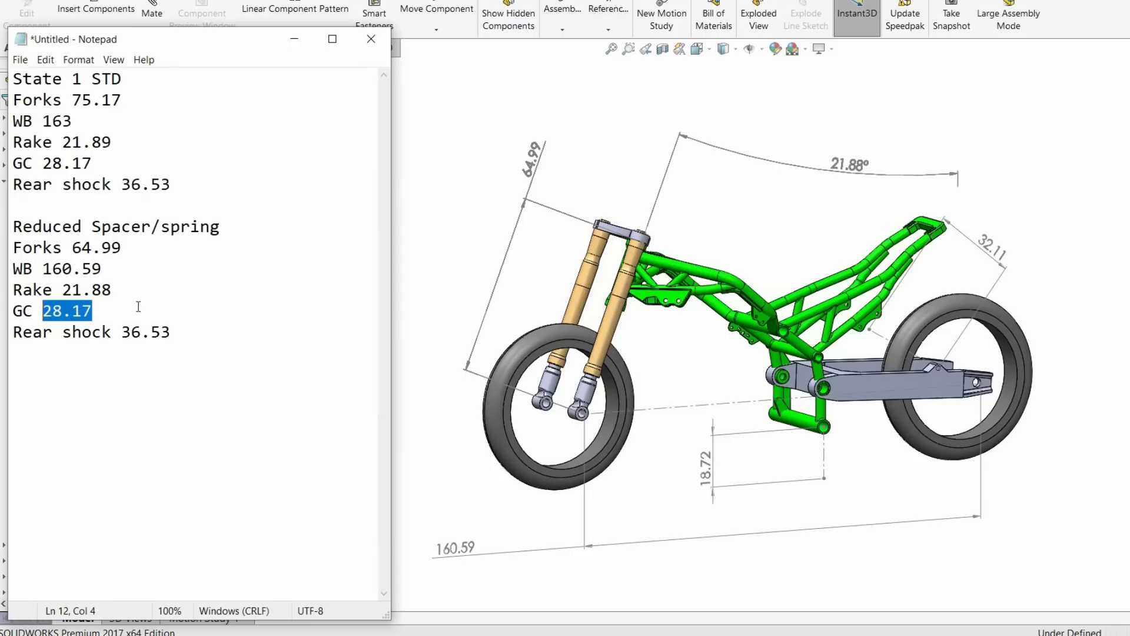
type("18.72")
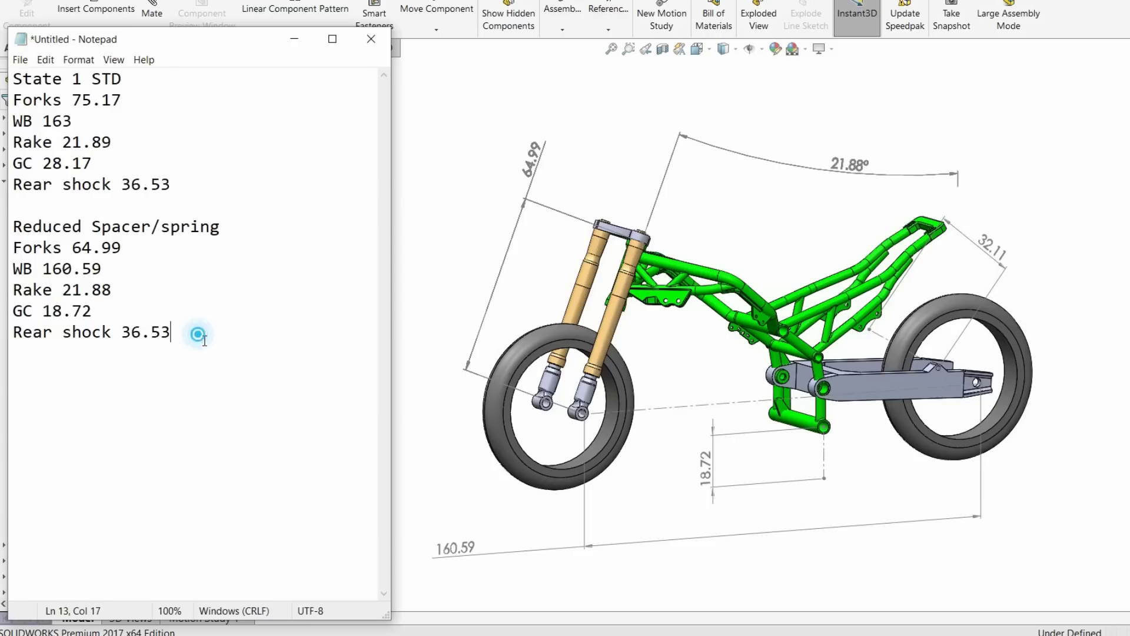
left_click_drag(197, 330, 136, 331)
type("32.11")
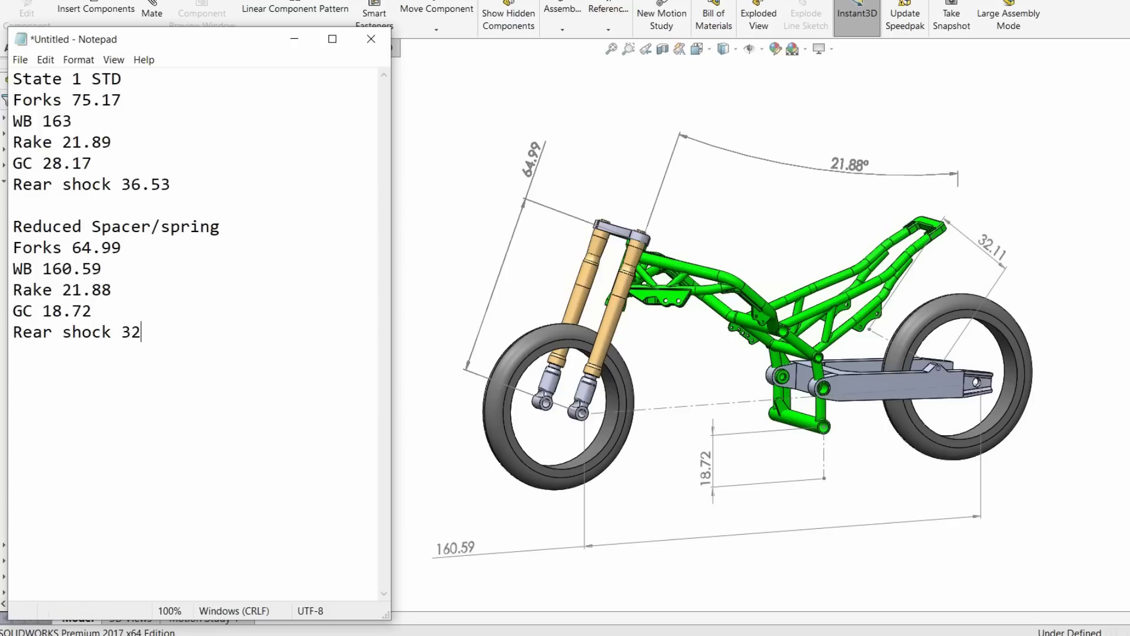
left_click(199, 301)
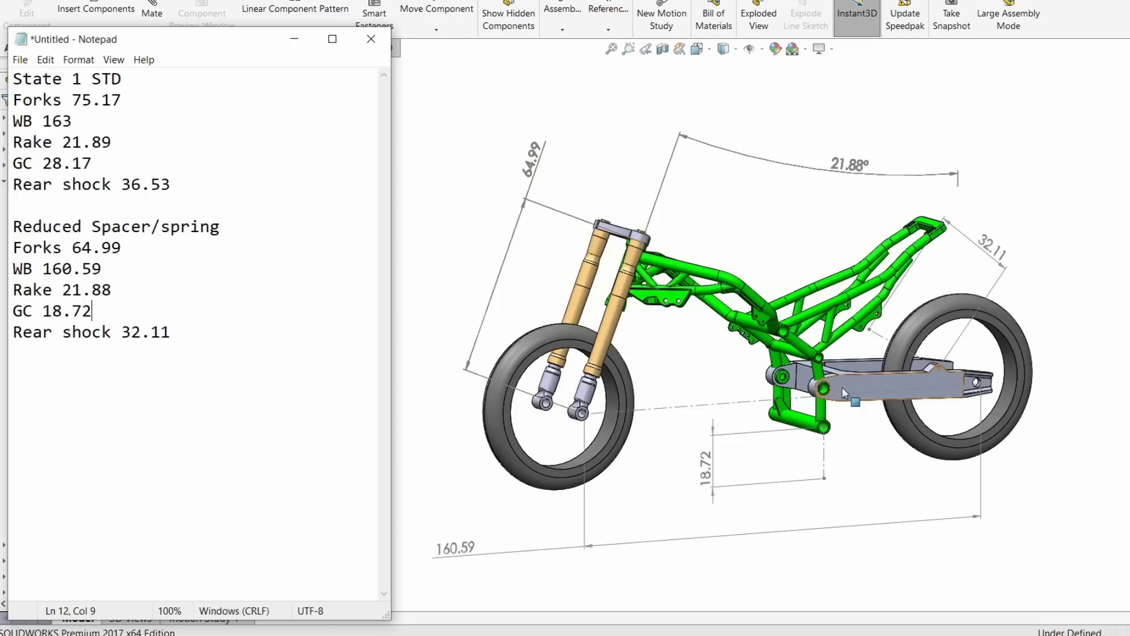
- Switch to SOLIDWORKS and add a 1.24902954 mm distance mate between the fork rod's rim face and the shock body's lower end face
left_click(294, 39)
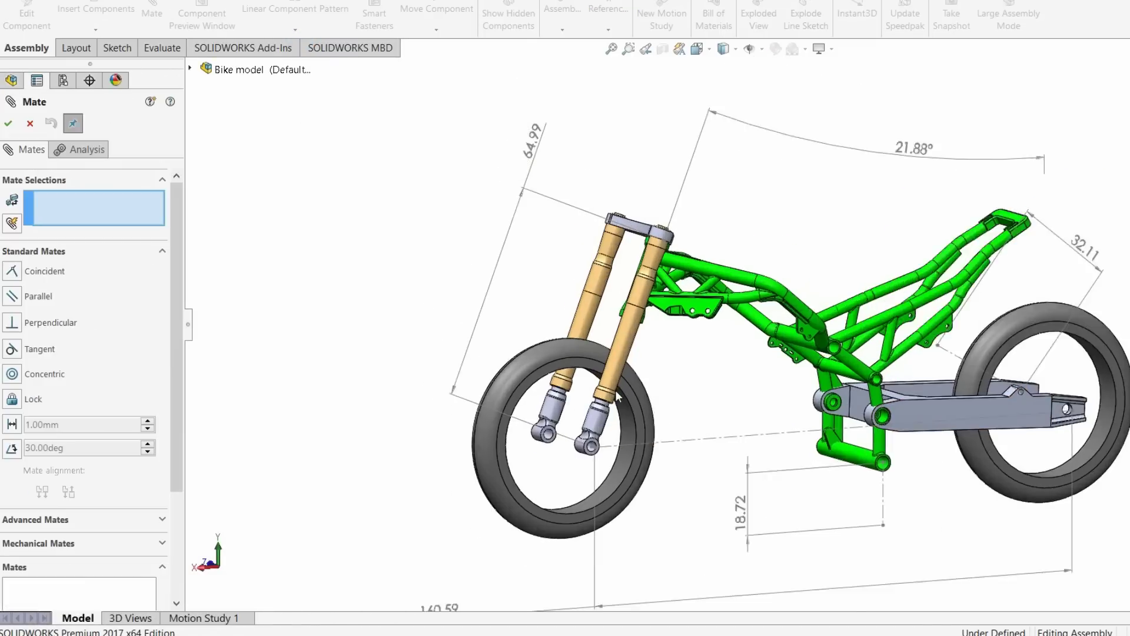
scroll(606, 444, "down", 10)
left_click(612, 500)
left_click(612, 499)
scroll(660, 304, "down", 10)
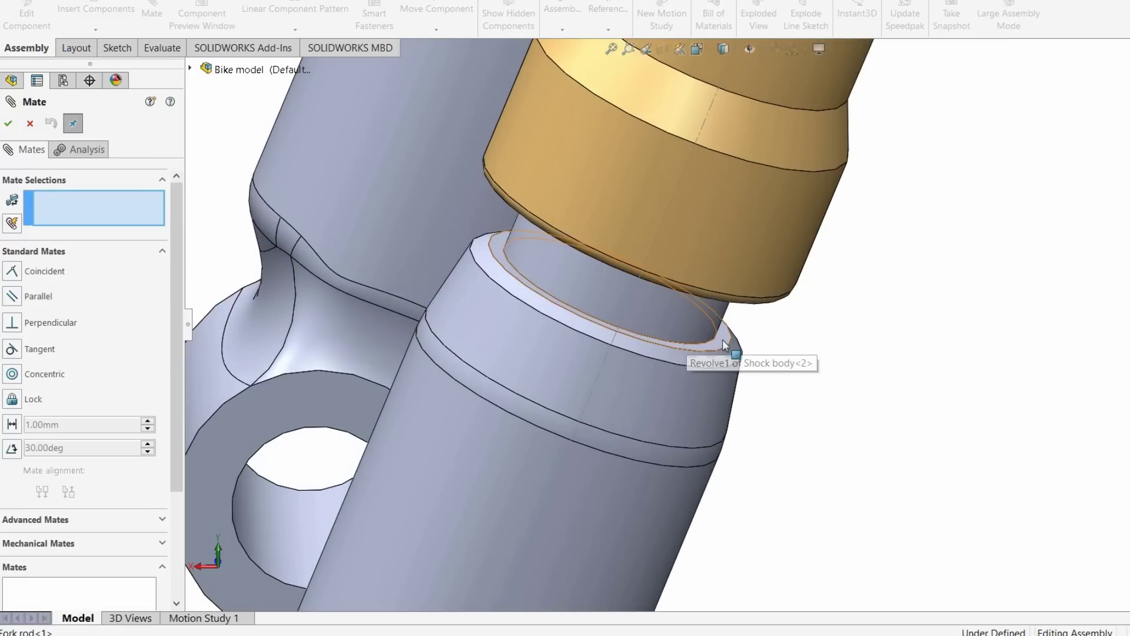
left_click(723, 339)
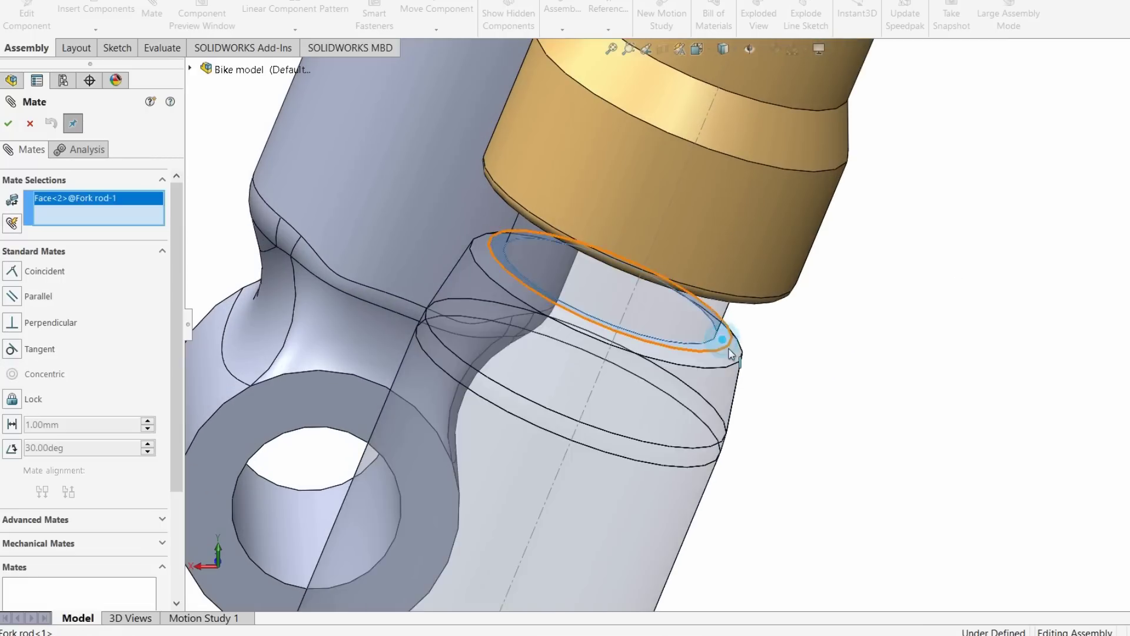
left_click(759, 288)
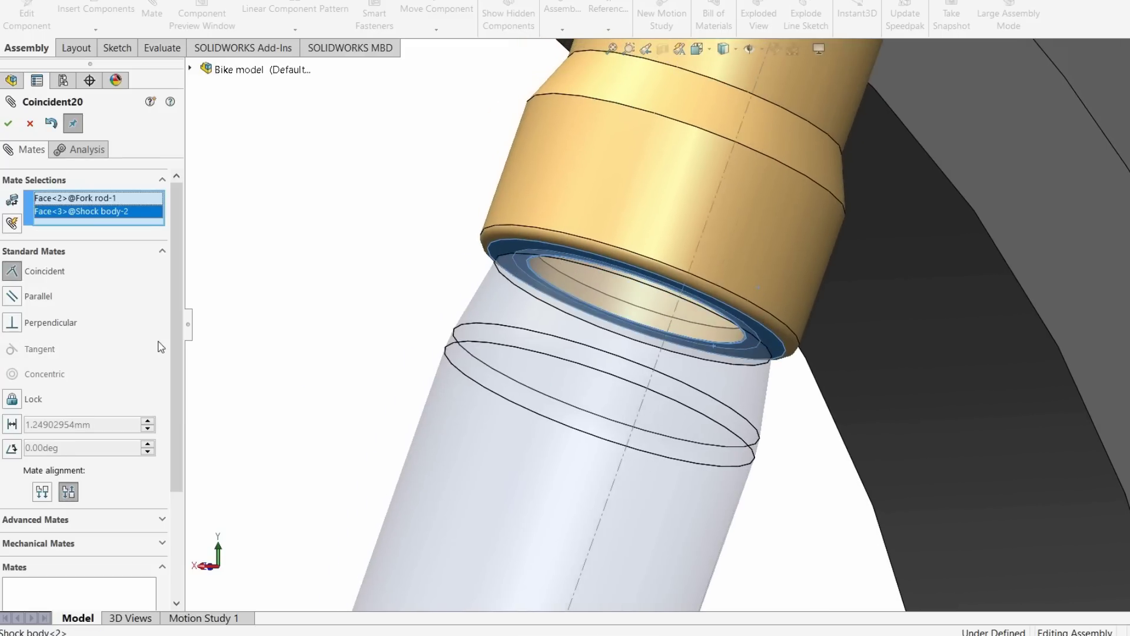
left_click(53, 425)
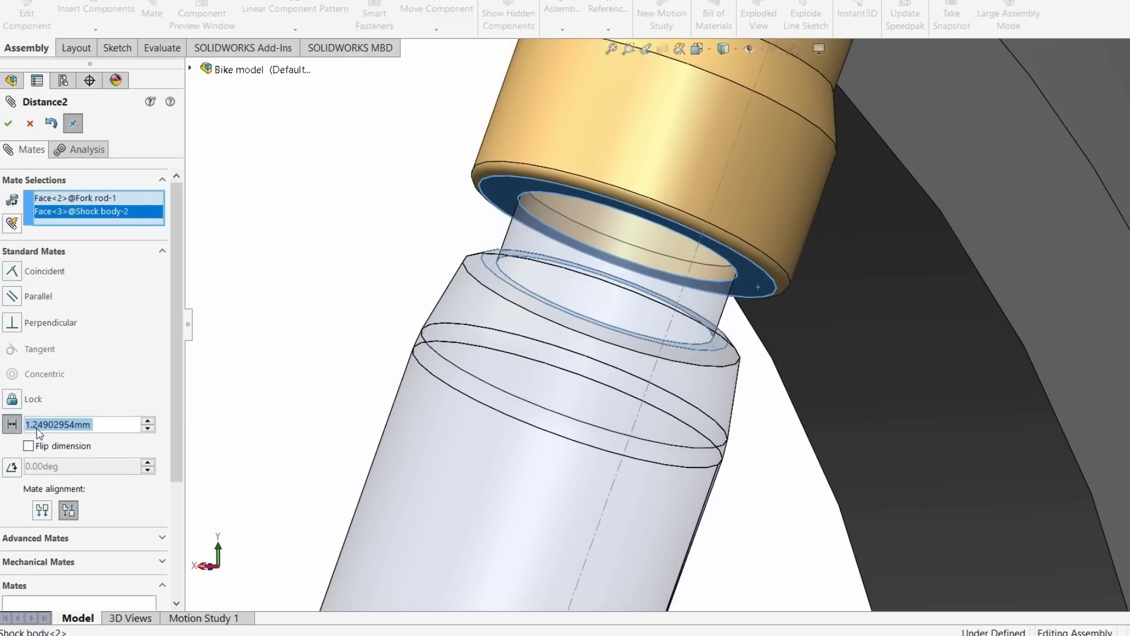
left_click(8, 123)
scroll(554, 436, "up", 5)
scroll(583, 444, "up", 5)
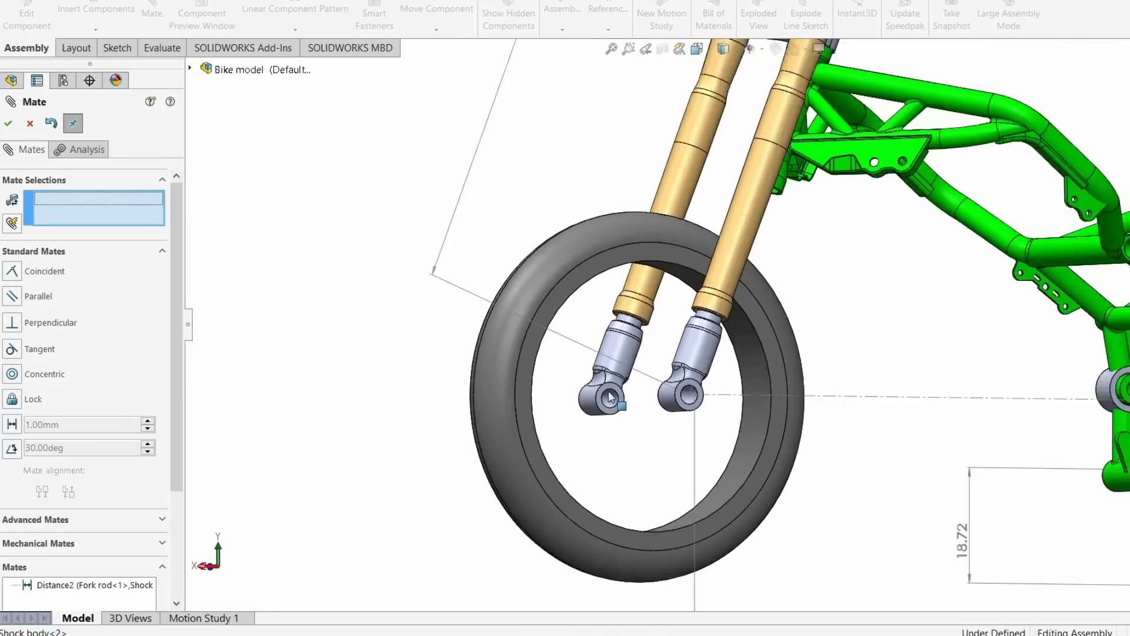
left_click(8, 123)
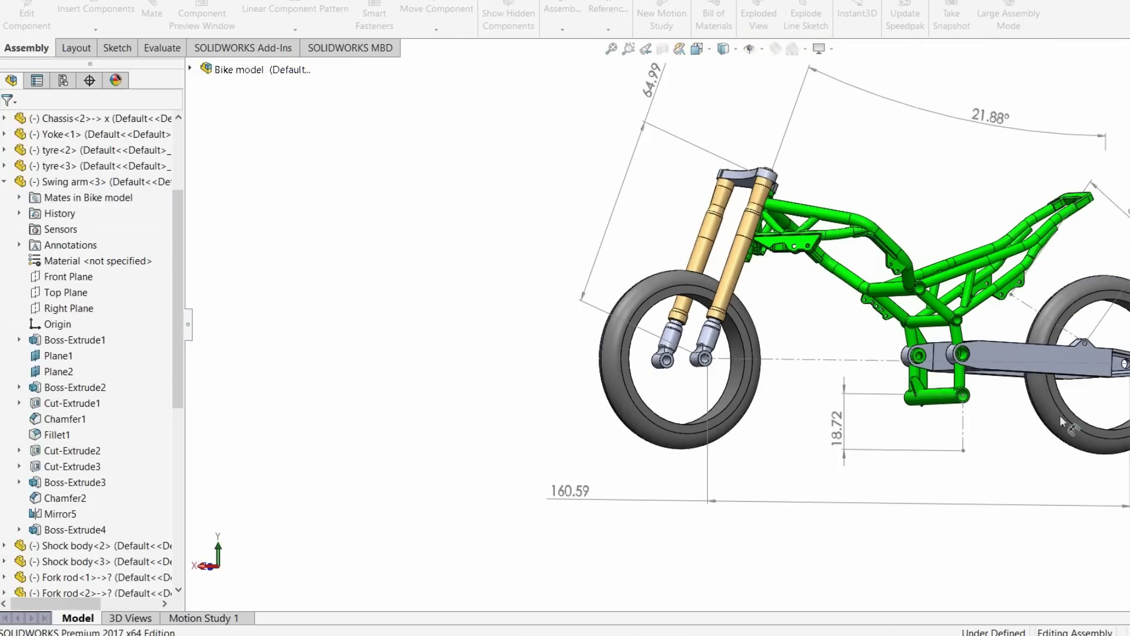
- Raise the front of the swing arm to extend the rear shock length to about 36.06
scroll(765, 295, "up", 2)
middle_click_drag(918, 294, 963, 298)
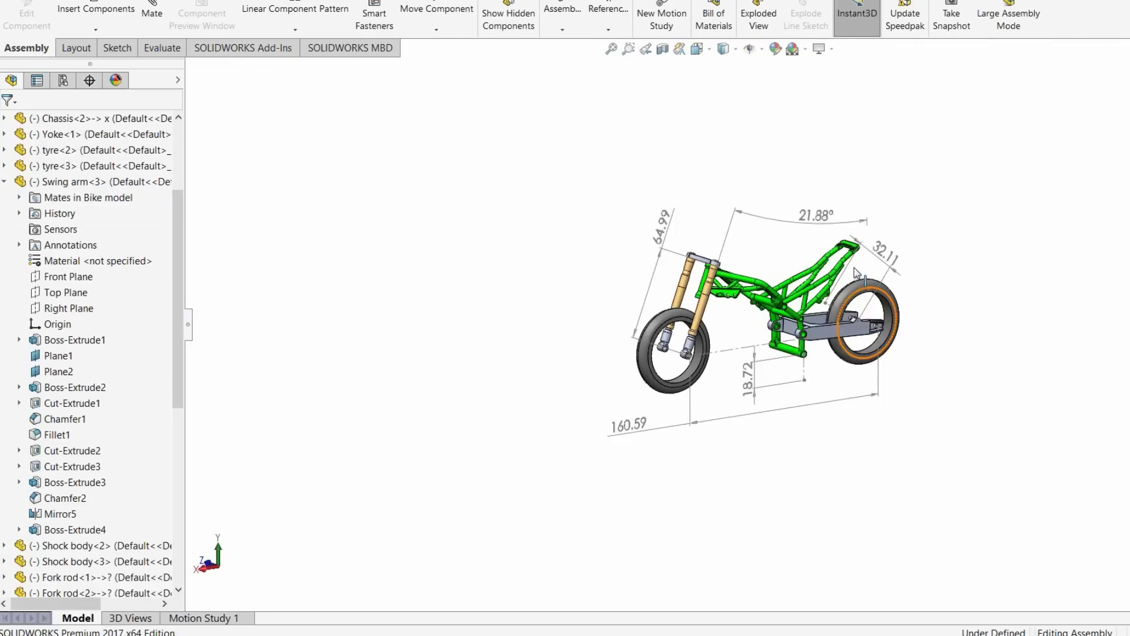
scroll(753, 327, "down", 3)
middle_click_drag(753, 326, 712, 318)
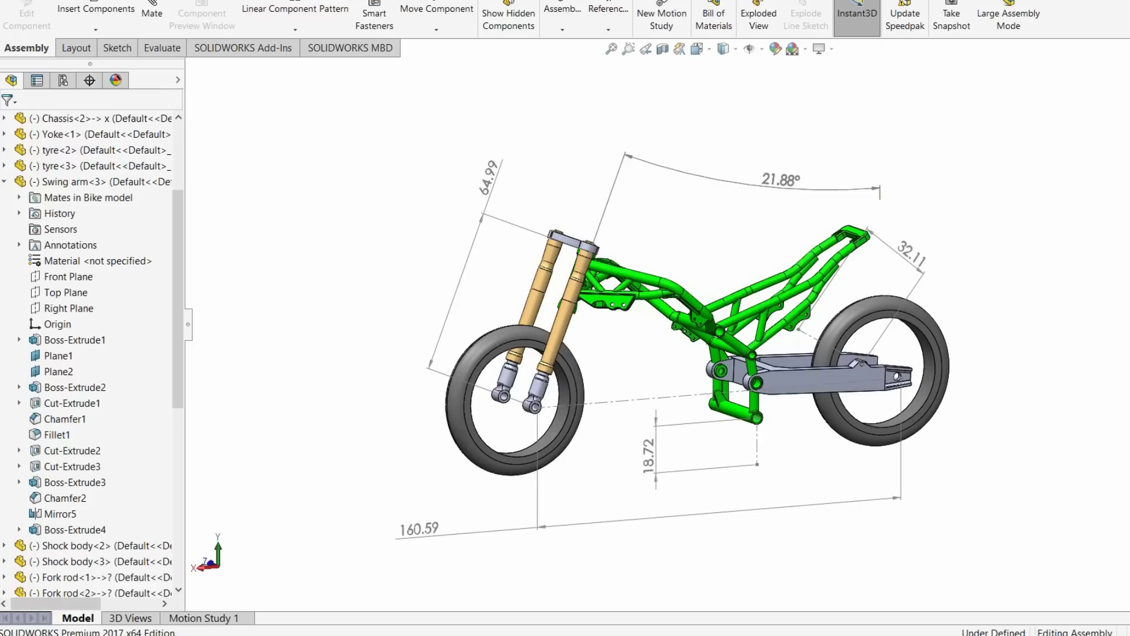
key("alt+Tab")
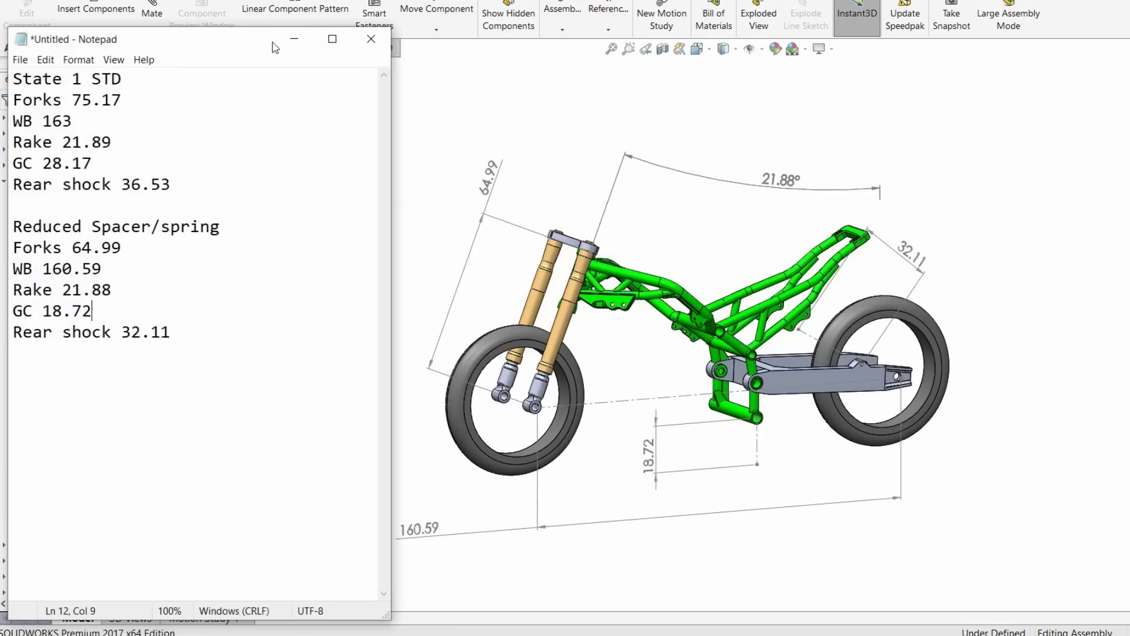
left_click(294, 39)
scroll(740, 303, "down", 3)
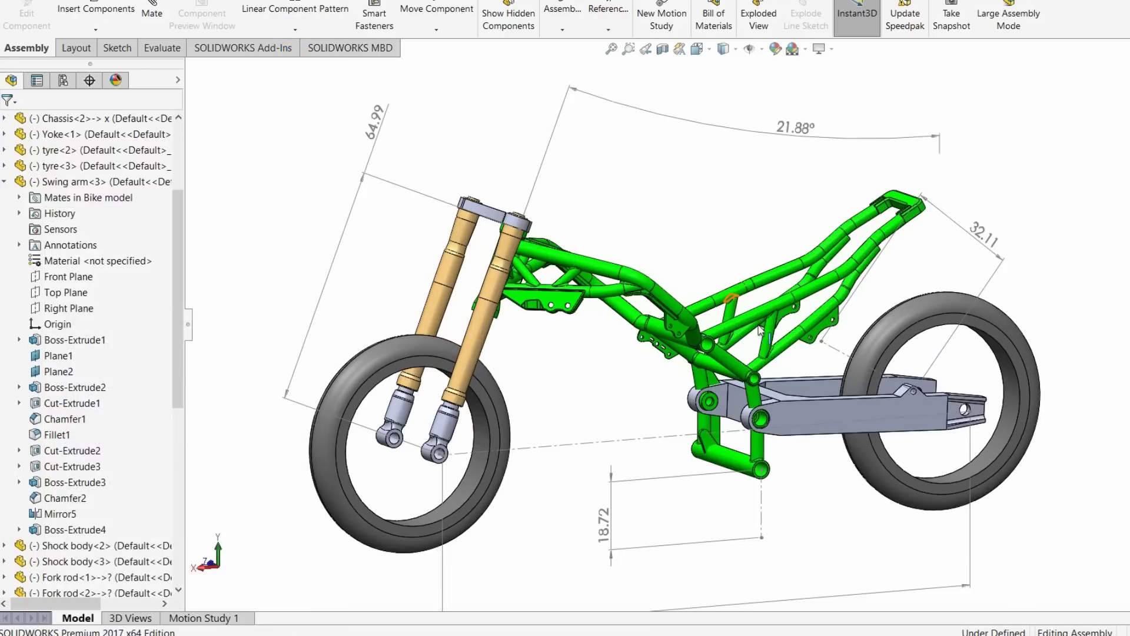
left_click(779, 395)
left_click_drag(779, 386, 778, 382)
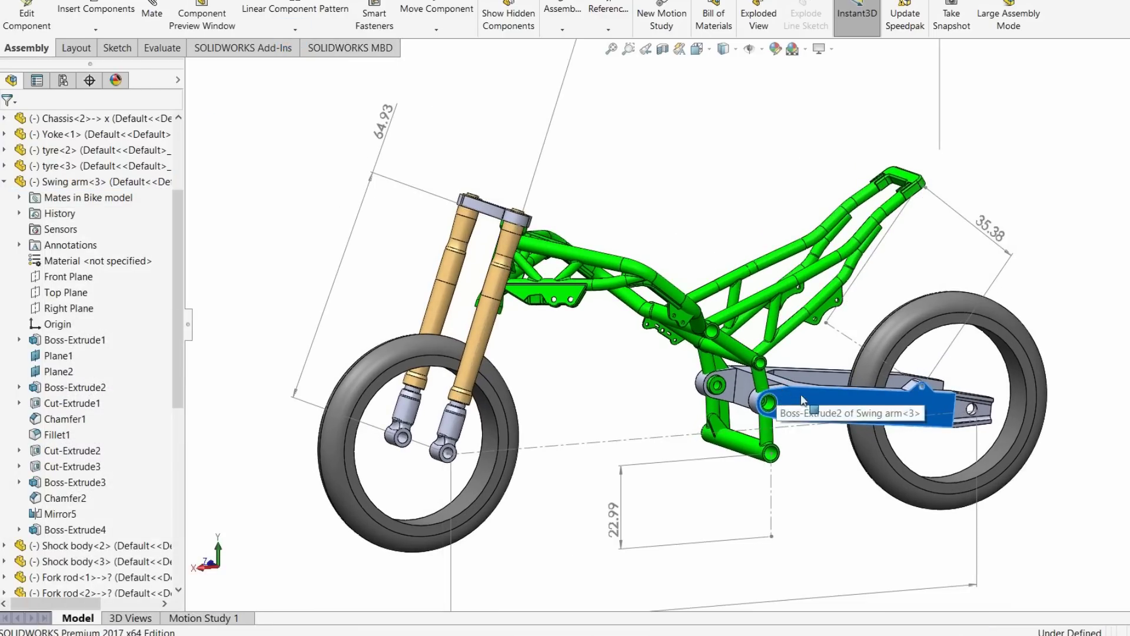
left_click_drag(801, 398, 802, 395)
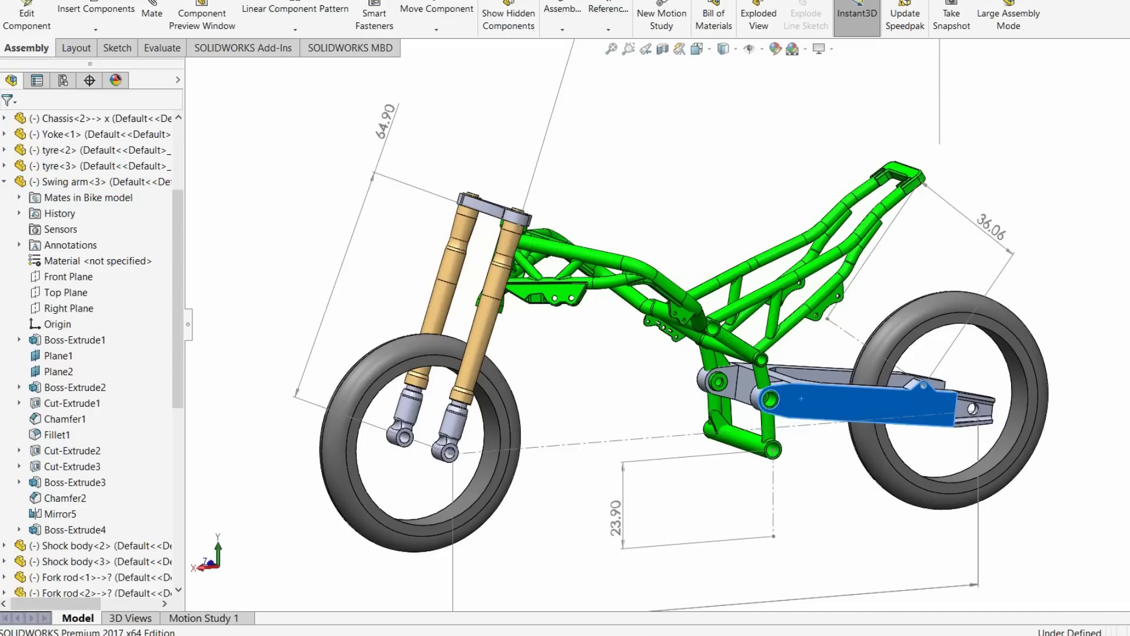
- Check the State 1 STD rear shock value in Notepad and raise the swing arm slightly for a shock length of about 36.57
key("alt+Tab")
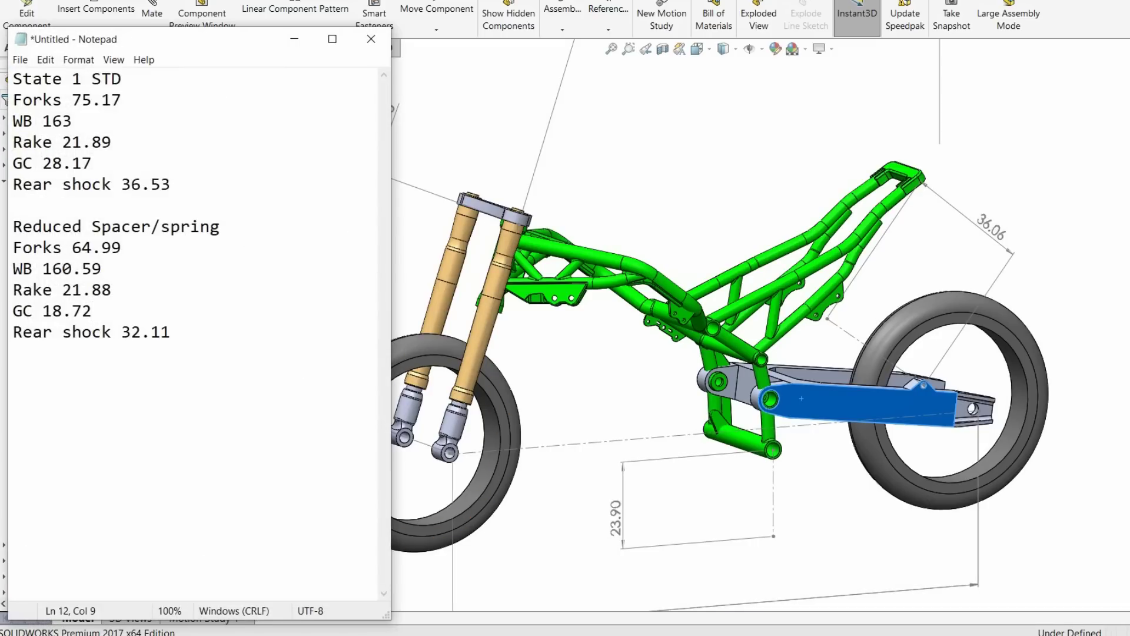
key("alt+Tab")
left_click_drag(839, 401, 838, 396)
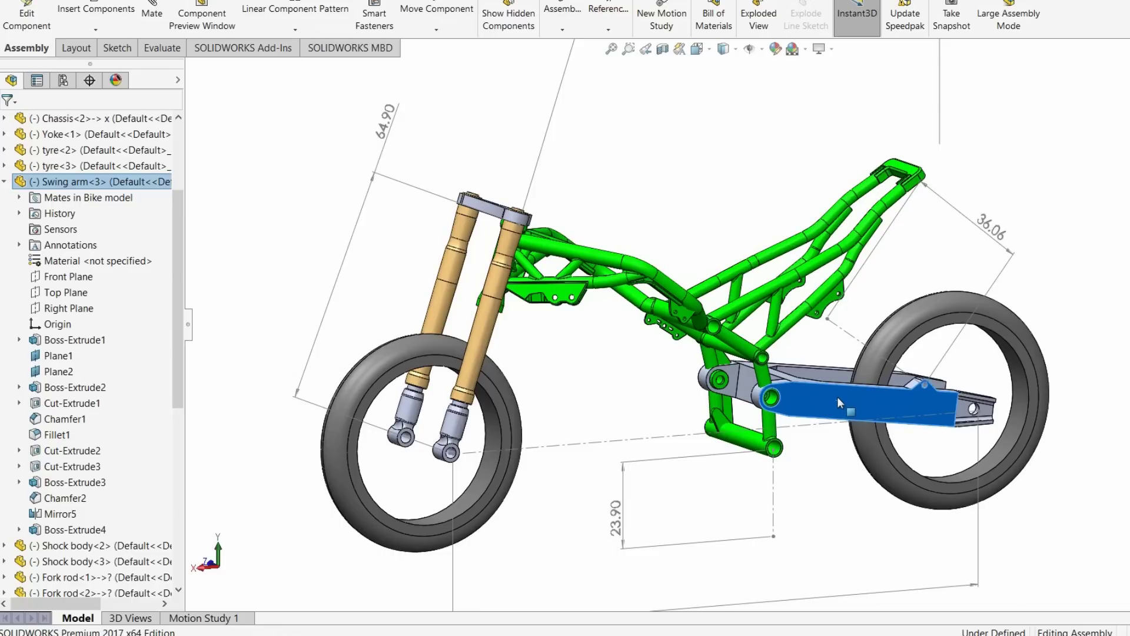
left_click(837, 397)
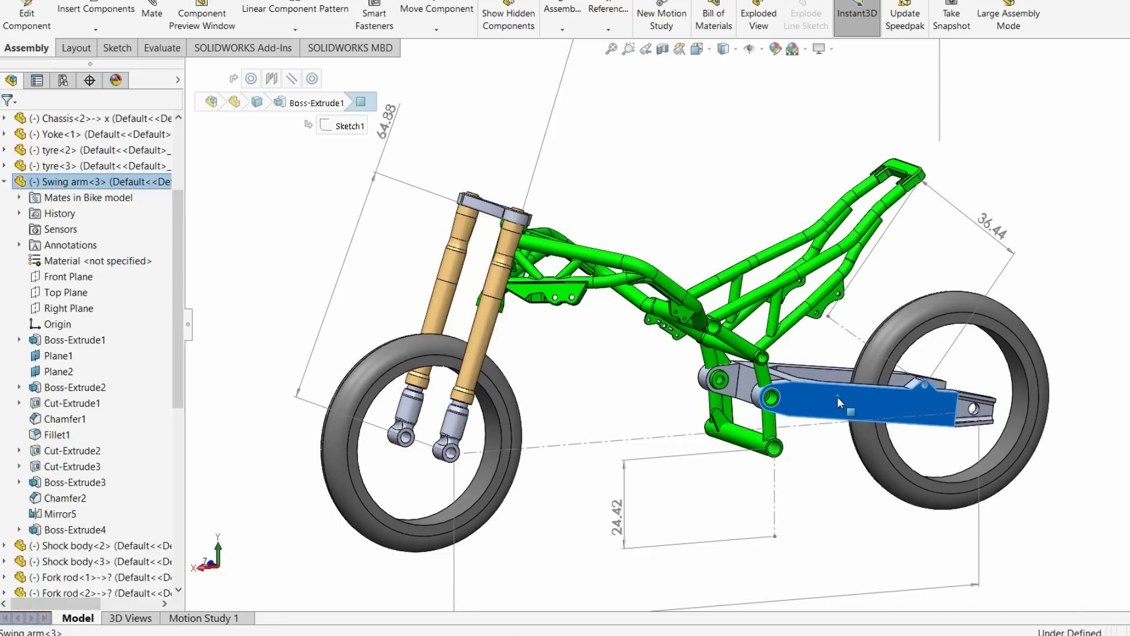
left_click_drag(837, 395, 837, 393)
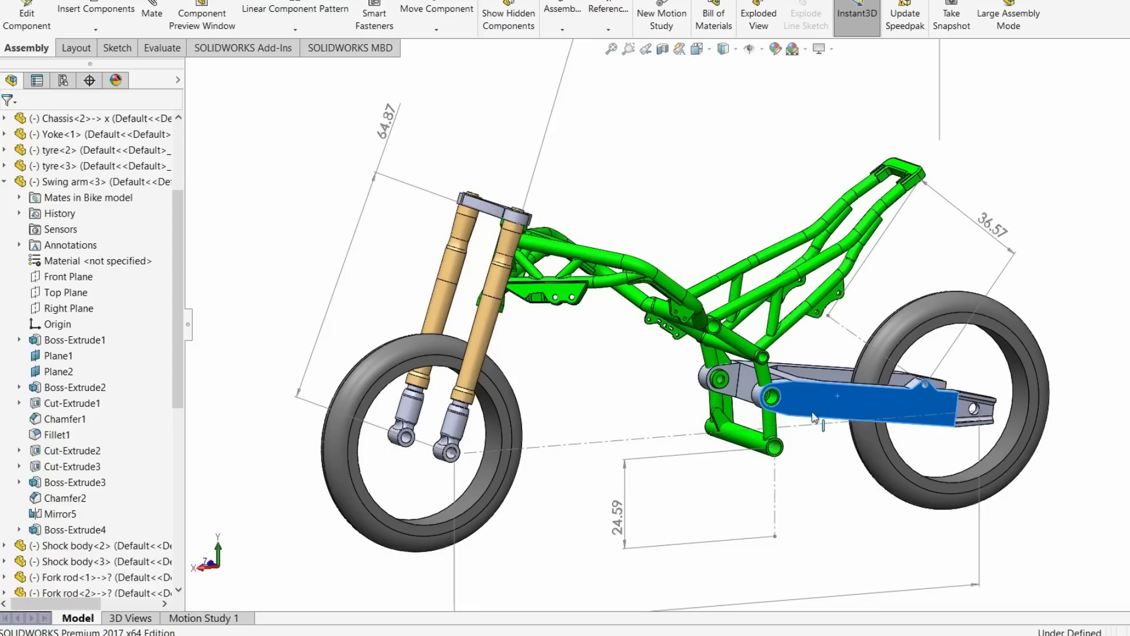
key("alt+Tab")
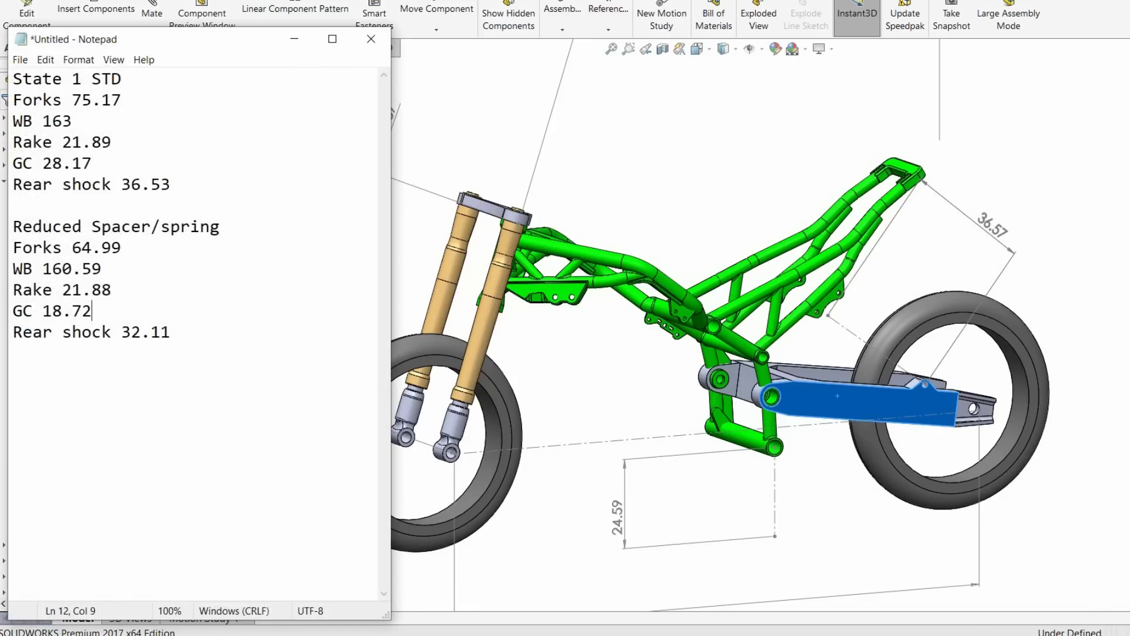
key("alt+Tab")
- Move the rake angle dimension down closer to the bike frame
left_click(1101, 324)
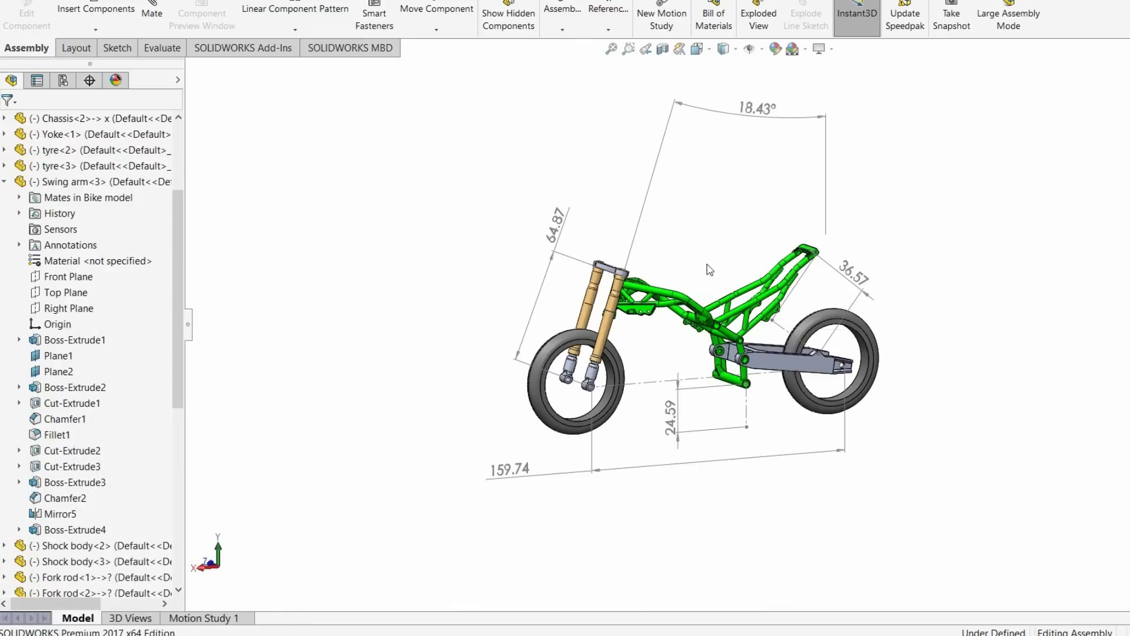
scroll(705, 247, "down", 2)
left_click_drag(765, 86, 751, 201)
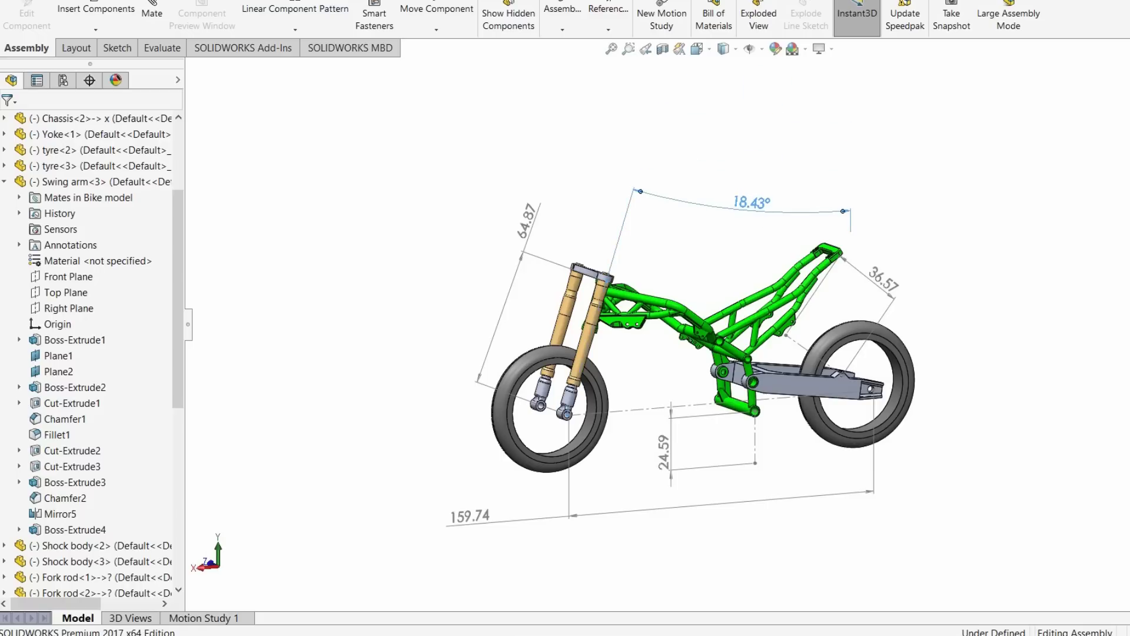
scroll(780, 327, "down", 2)
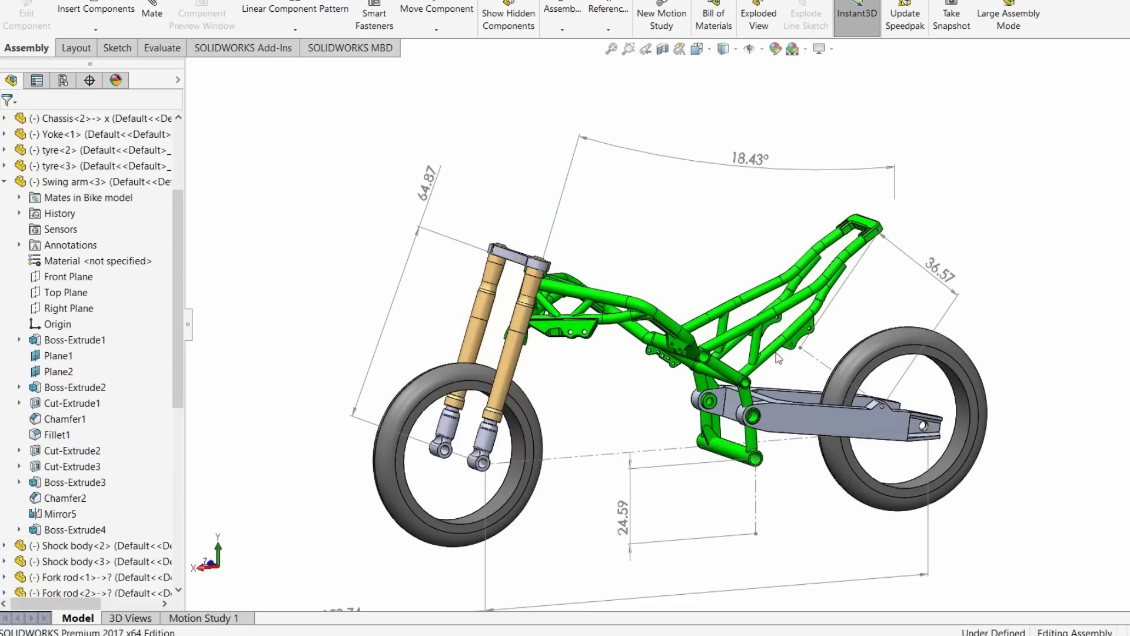
scroll(782, 325, "up", 2)
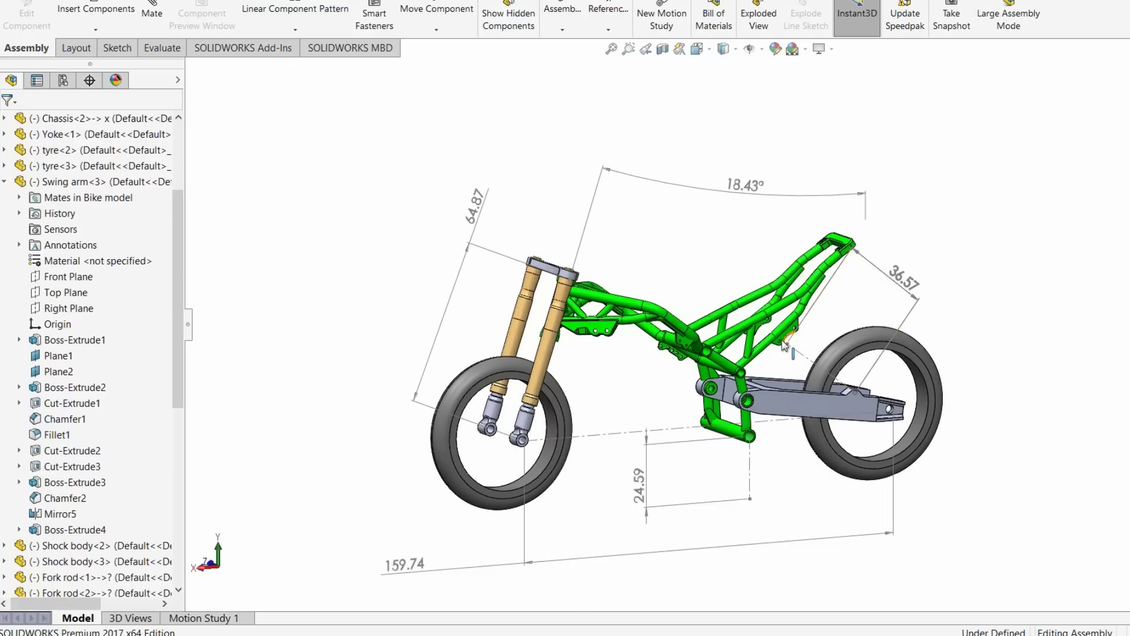
key("ctrl+2")
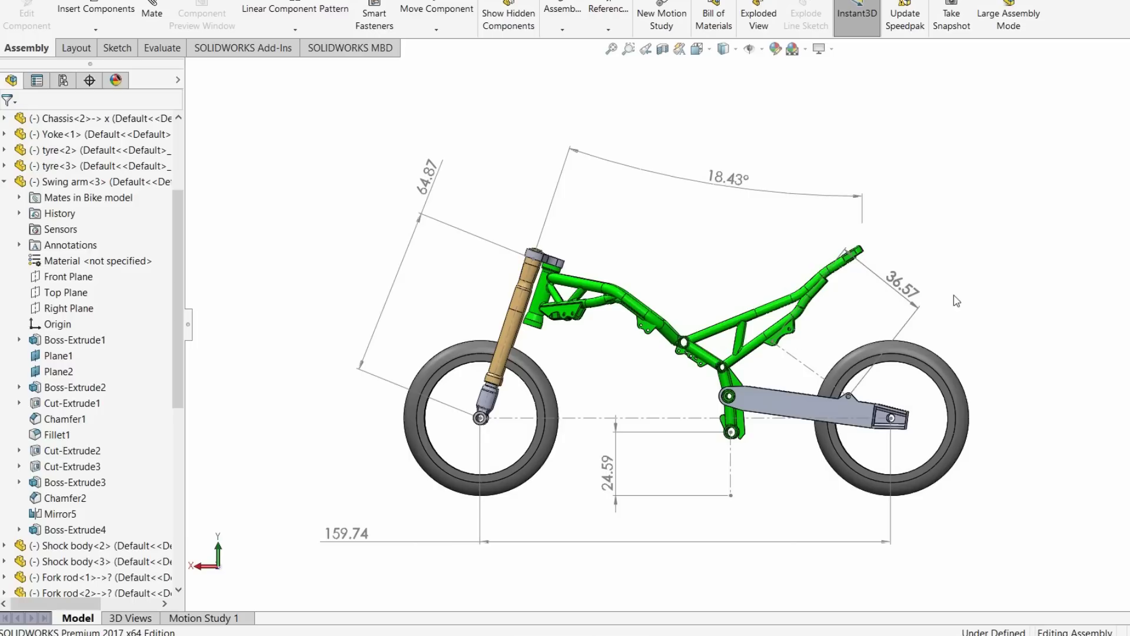
middle_click_drag(846, 395, 391, 522)
scroll(361, 503, "up", 2)
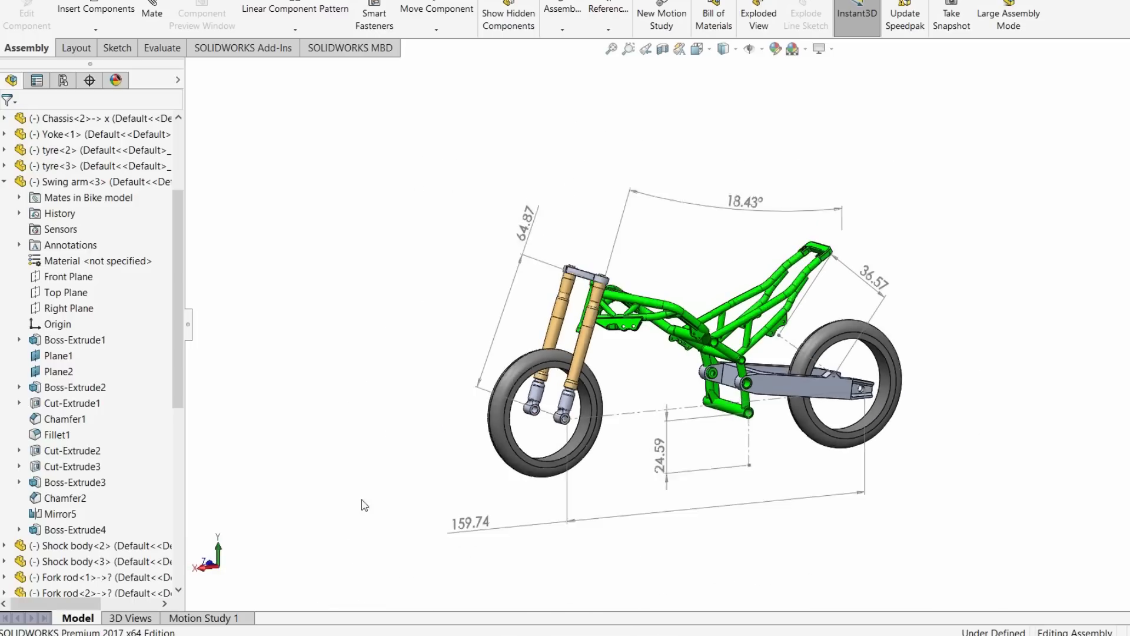
scroll(477, 457, "down", 1)
- Switch to Notepad and duplicate the whole Reduced Spacer/spring block below the existing one
key("alt+Tab")
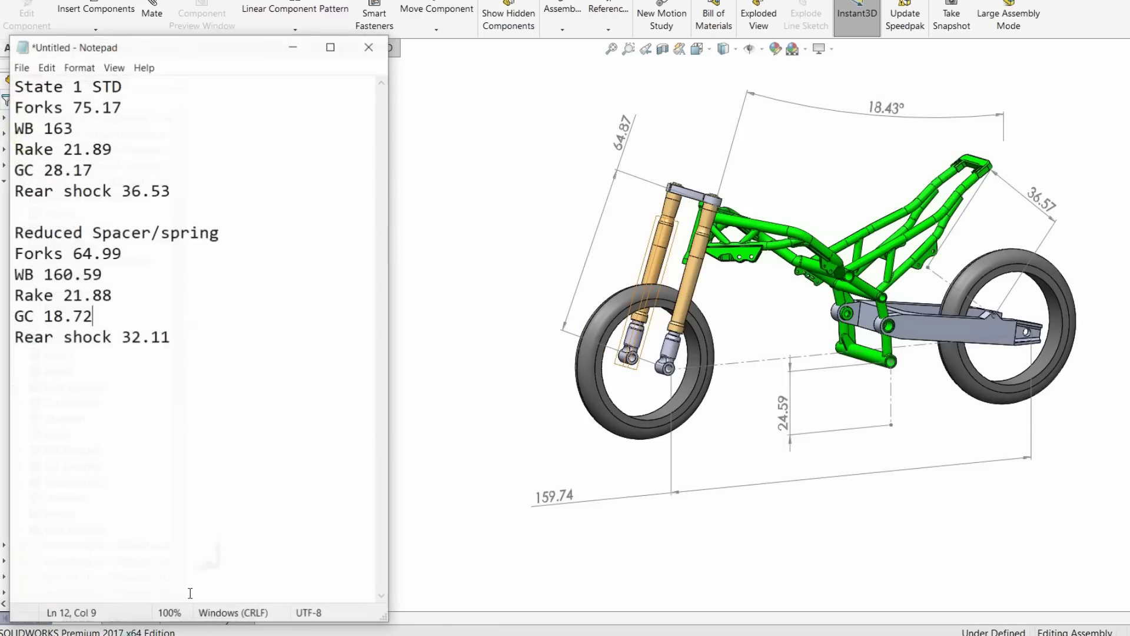
left_click(213, 327)
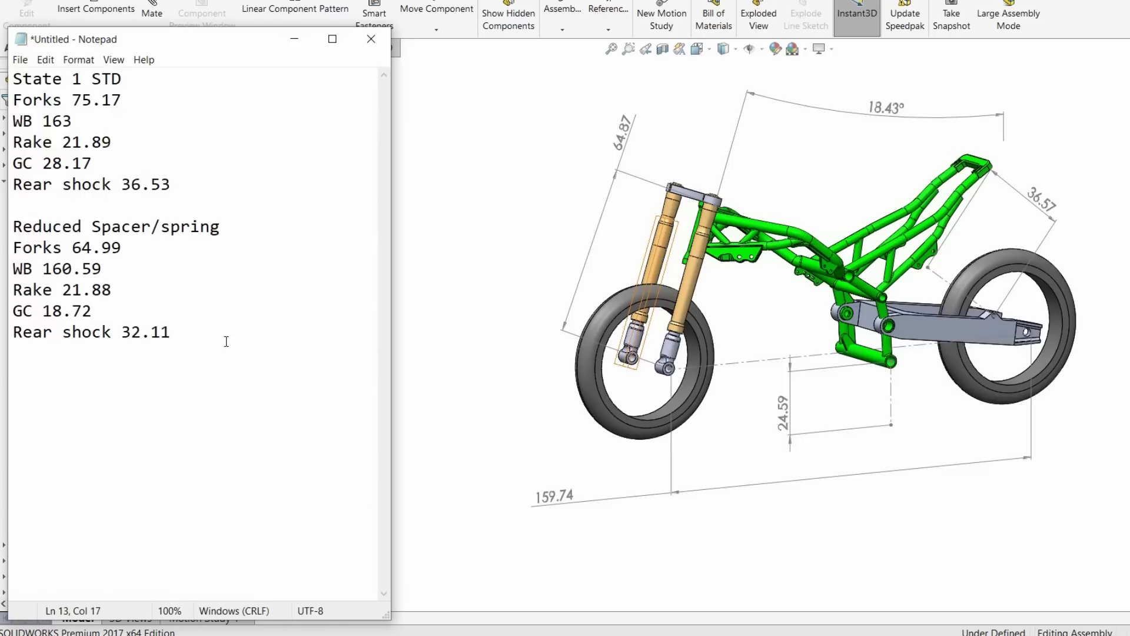
left_click_drag(197, 335, 21, 235)
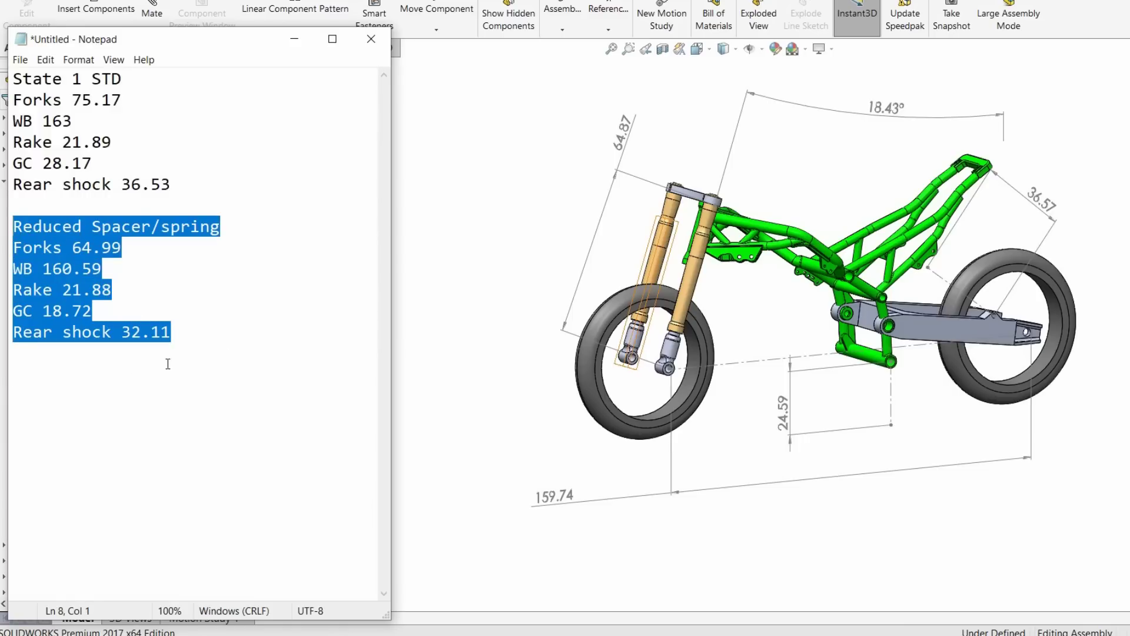
key("ctrl+c")
left_click(123, 375)
key("ctrl+v")
- Append "ADJUSTED REAR" to the heading of the duplicated Reduced Spacer/spring block
mouse_move(227, 375)
left_mouse_down()
mouse_move(24, 377)
mouse_move(223, 372)
left_mouse_up()
type("ADJ")
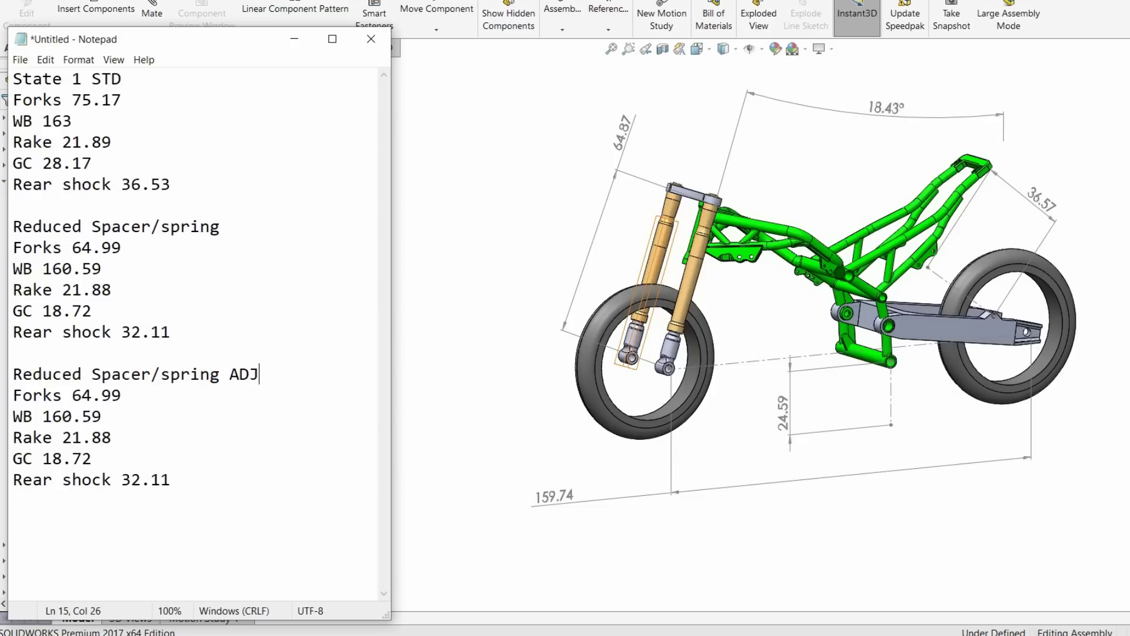
type("USTED SEAR")
- In the ADJUSTED REAR block, set WB to 159.74 and Rake to 18.43
left_click_drag(122, 396, 83, 406)
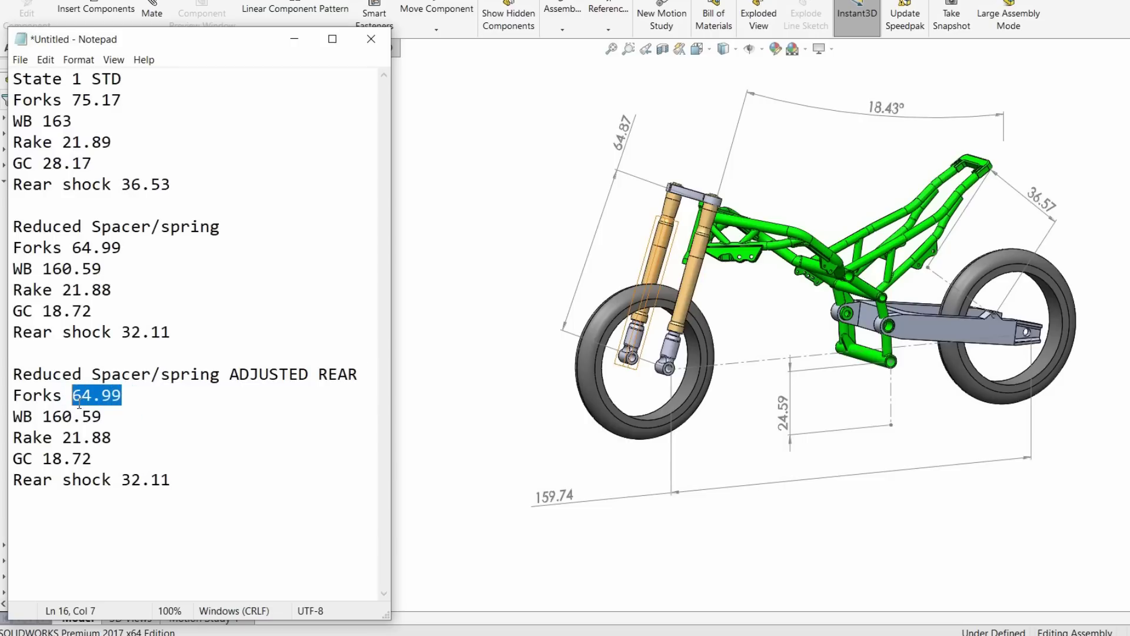
left_click(179, 406)
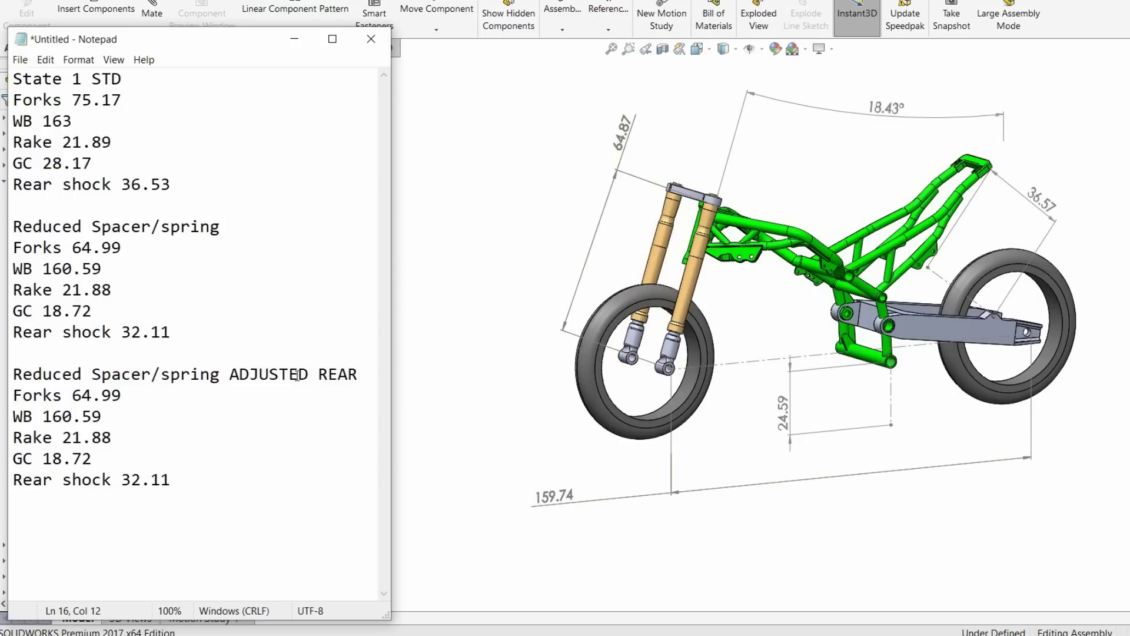
left_click_drag(102, 416, 51, 423)
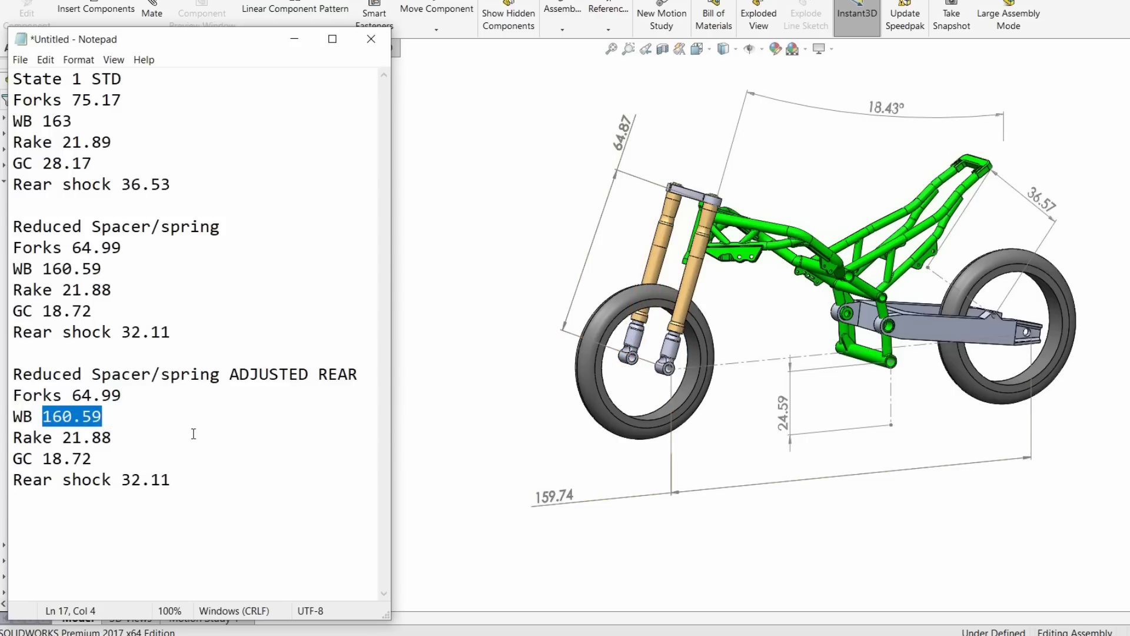
type("159.")
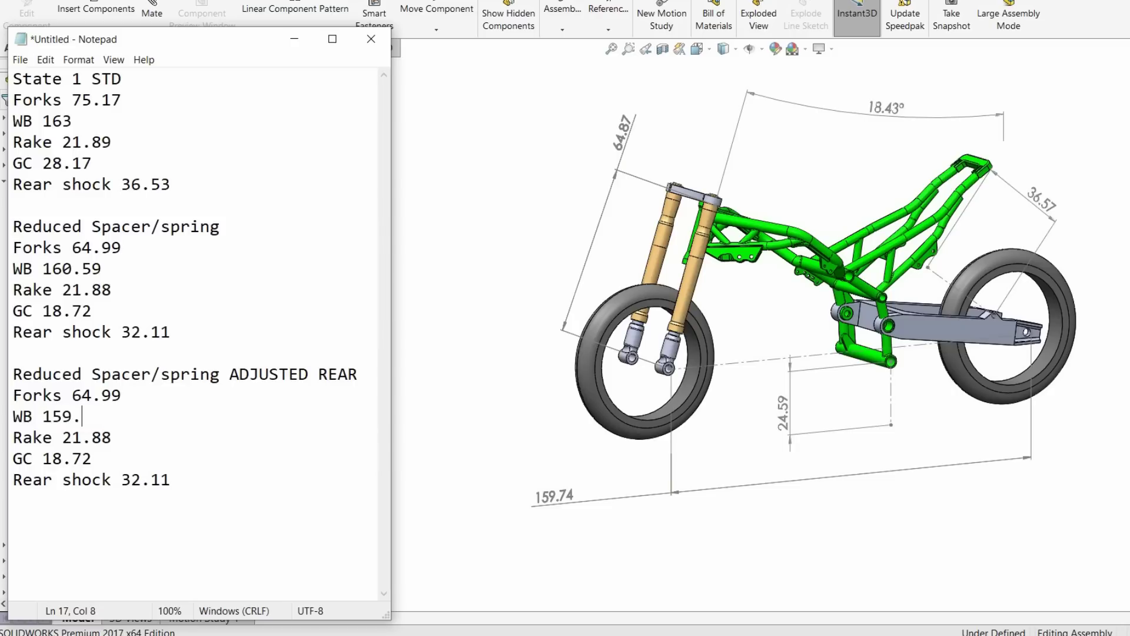
type("74")
left_click_drag(115, 439, 70, 445)
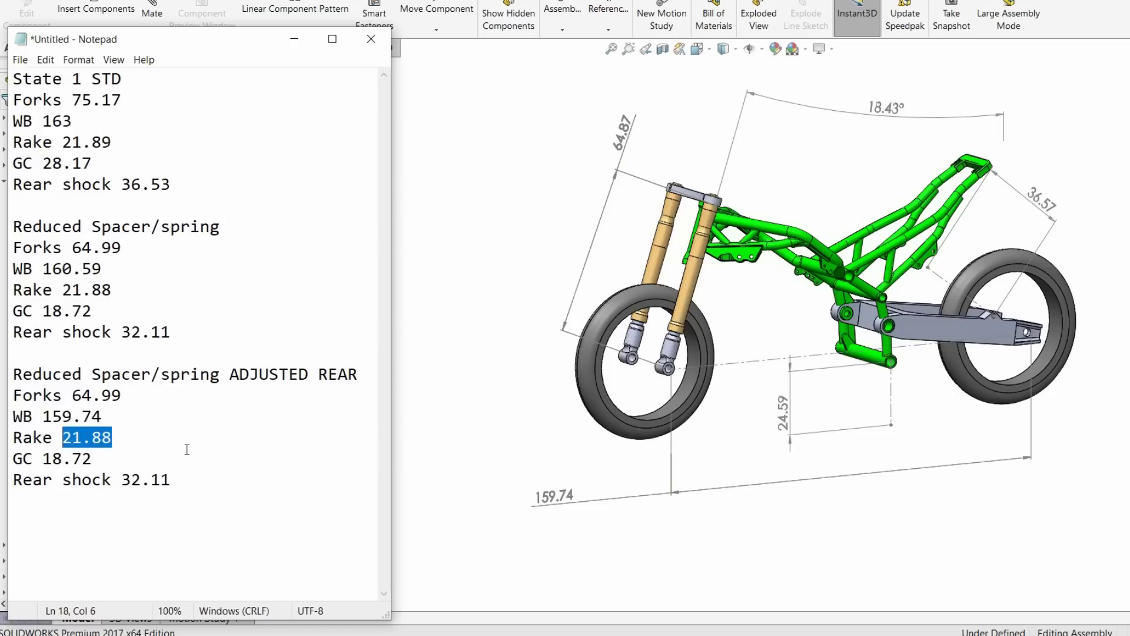
type("18.43")
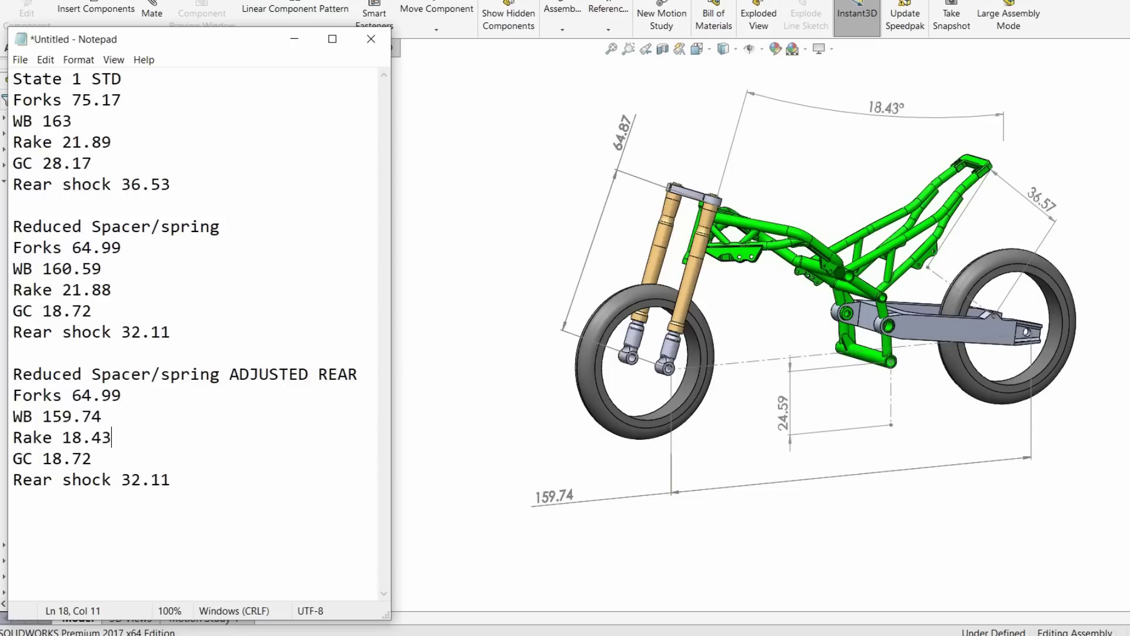
- In the ADJUSTED REAR block, set GC to 24.59 and Rear shock to 36.57
left_click_drag(133, 461, 49, 471)
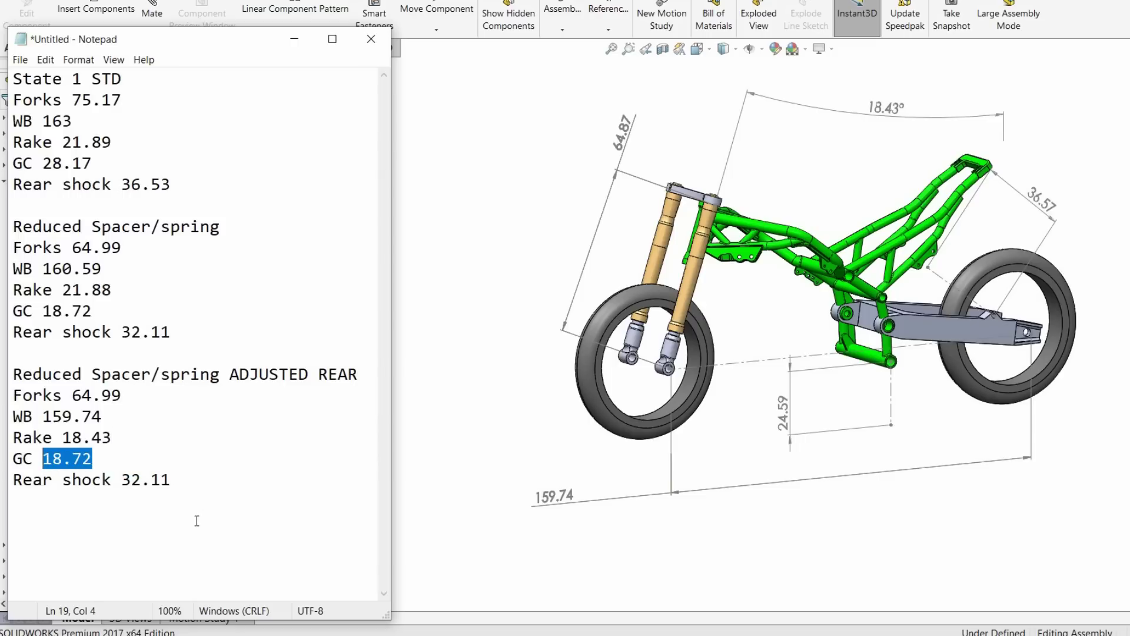
type("24.")
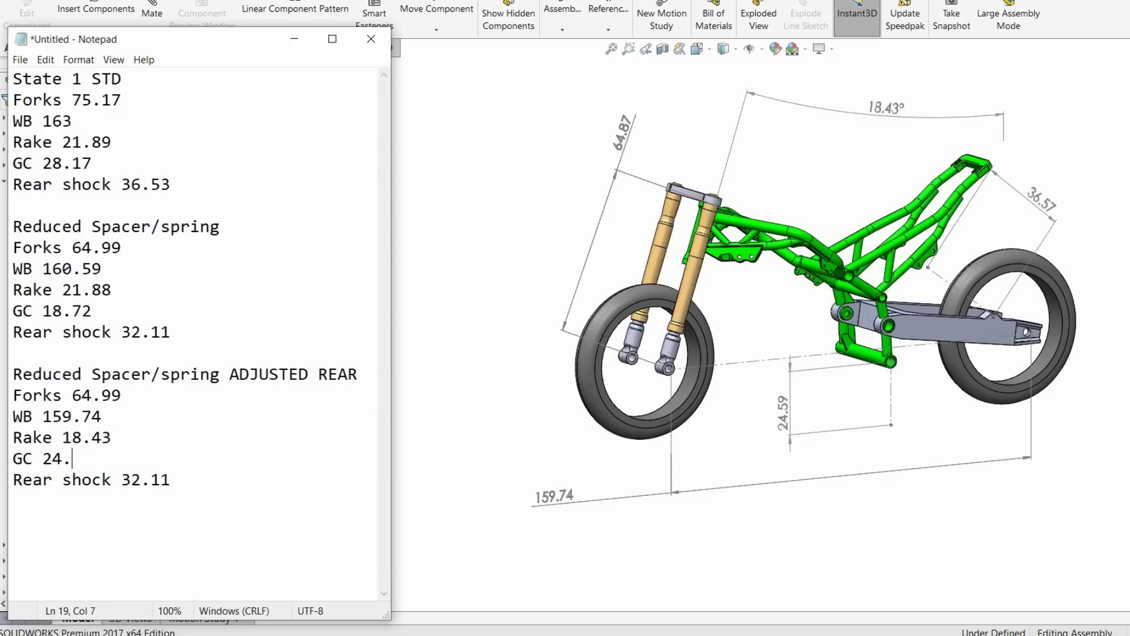
type("59")
left_click_drag(207, 482, 130, 480)
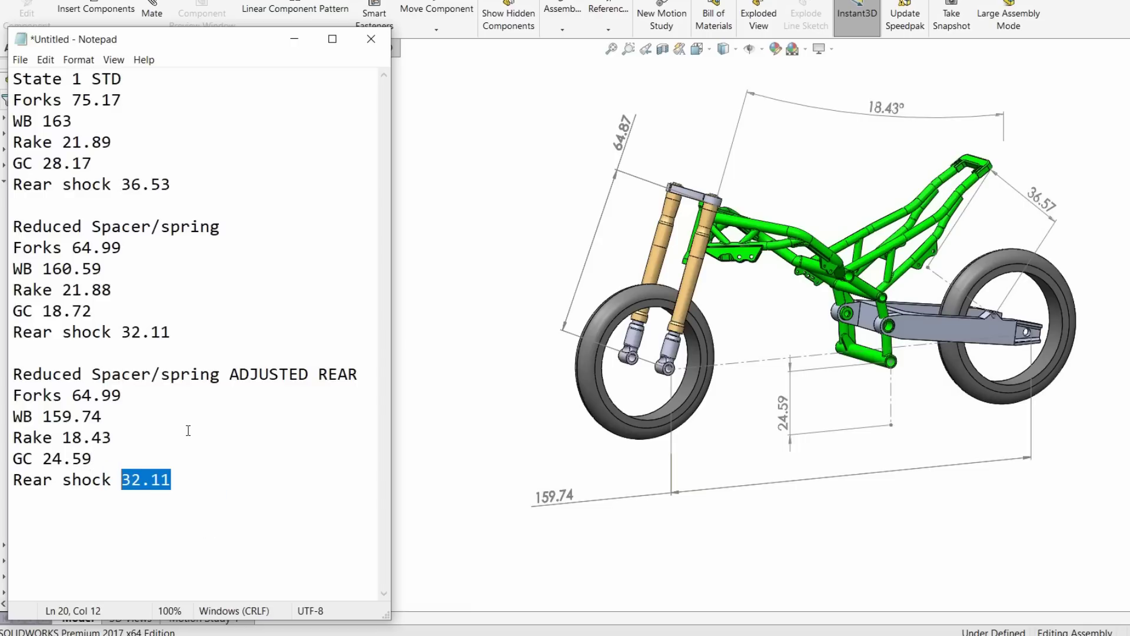
type("36.")
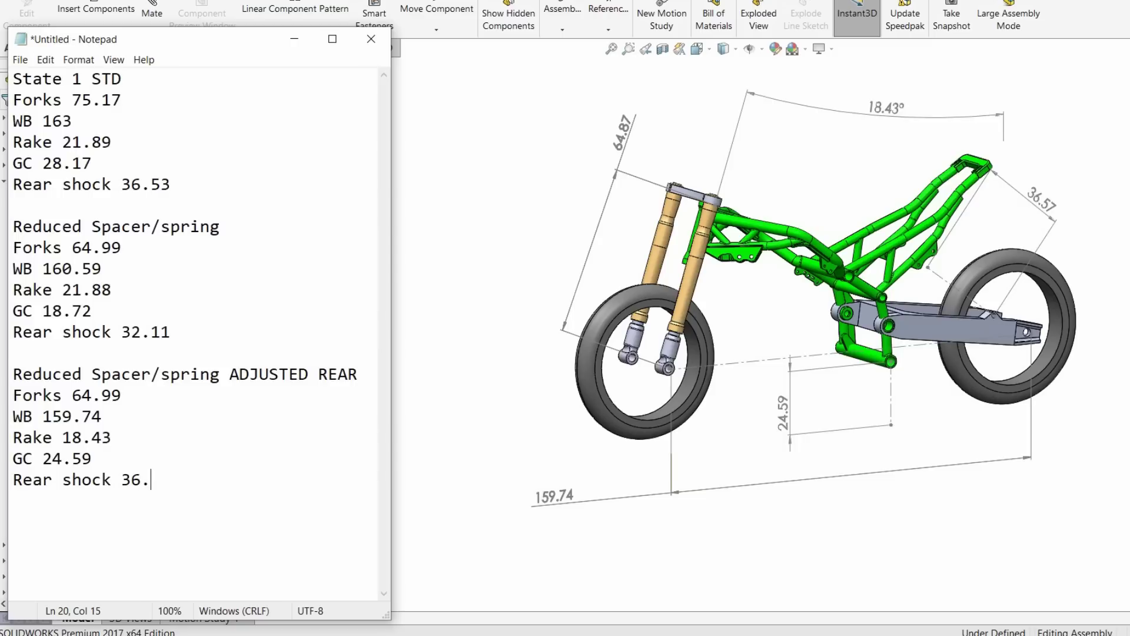
type("57")
left_click(150, 412)
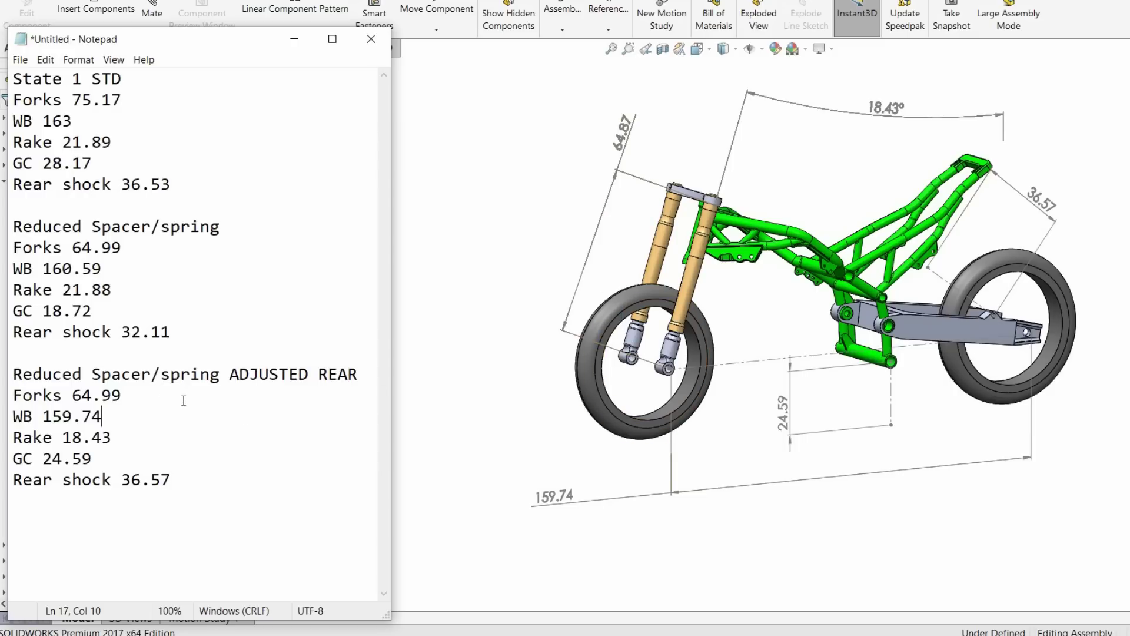
- Delete the original Reduced Spacer/spring block and close up the gap above the ADJUSTED REAR block
left_click_drag(56, 419, 147, 418)
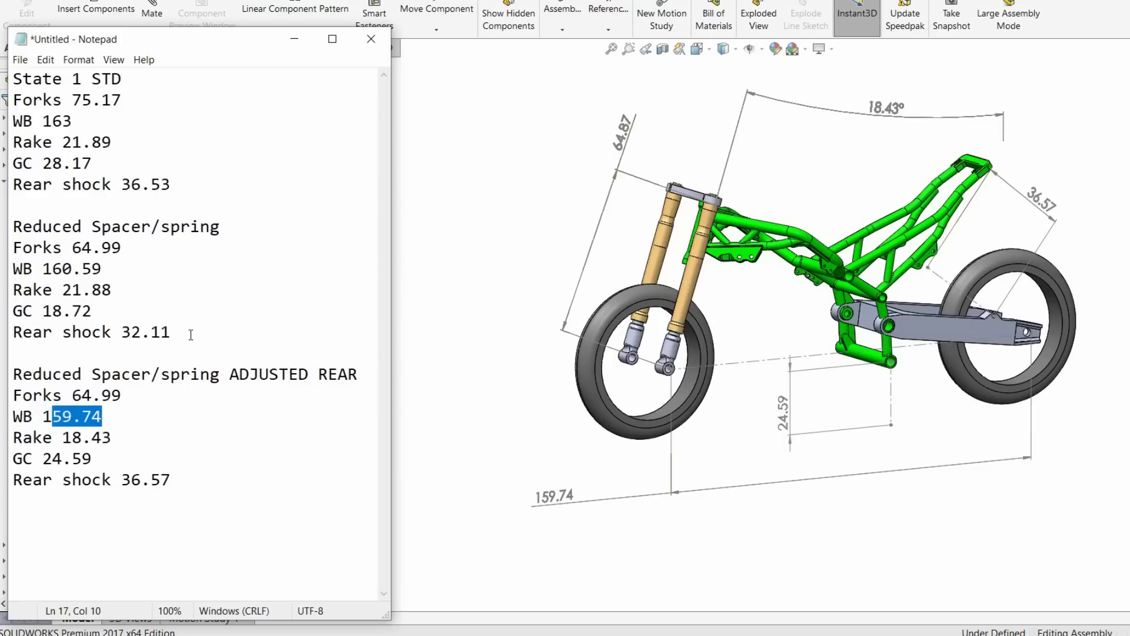
left_click_drag(179, 334, 5, 228)
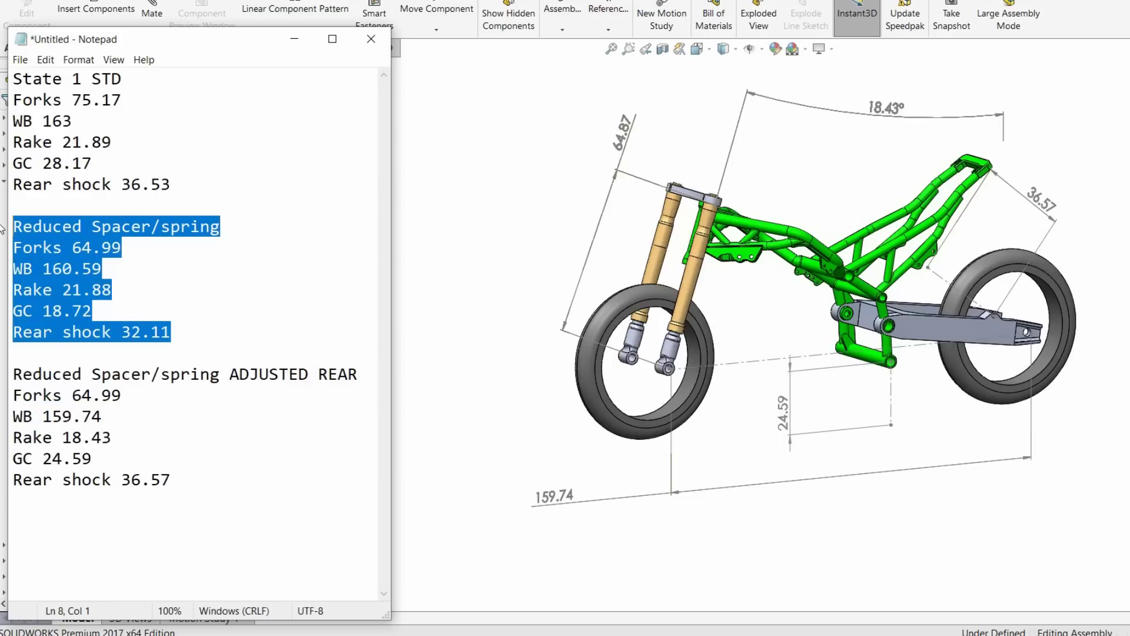
key("Delete")
key("Down")
key("Down")
key("BackSpace")
key("BackSpace")
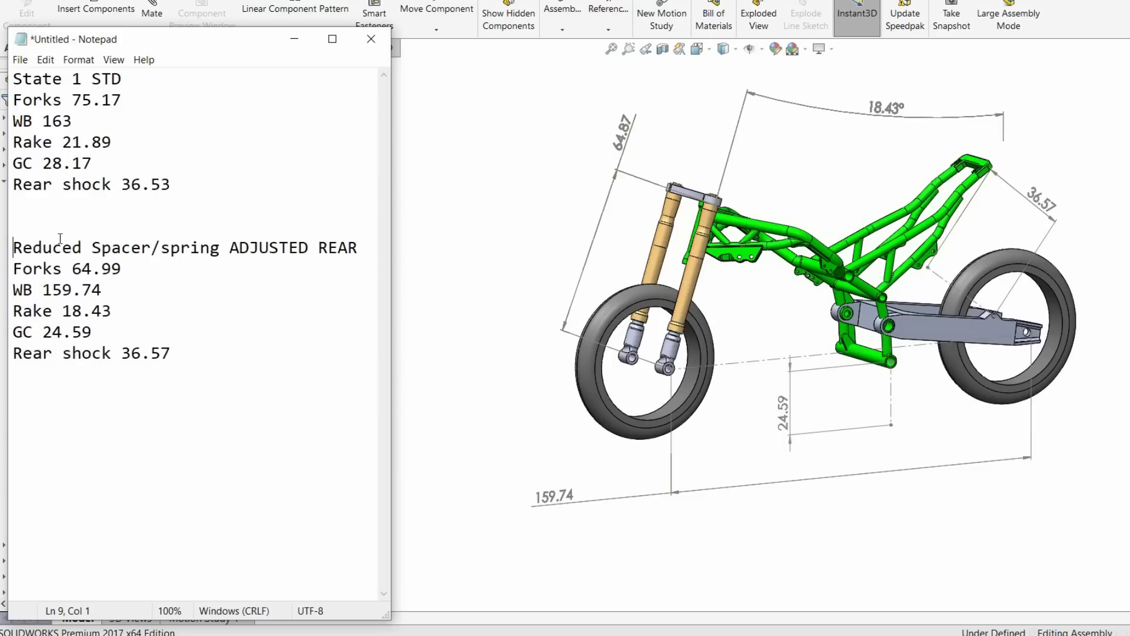
- Compare the WB and Rake values of the ADJUSTED REAR block with those of State 1 STD
left_click(136, 273)
left_click_drag(118, 263, 26, 282)
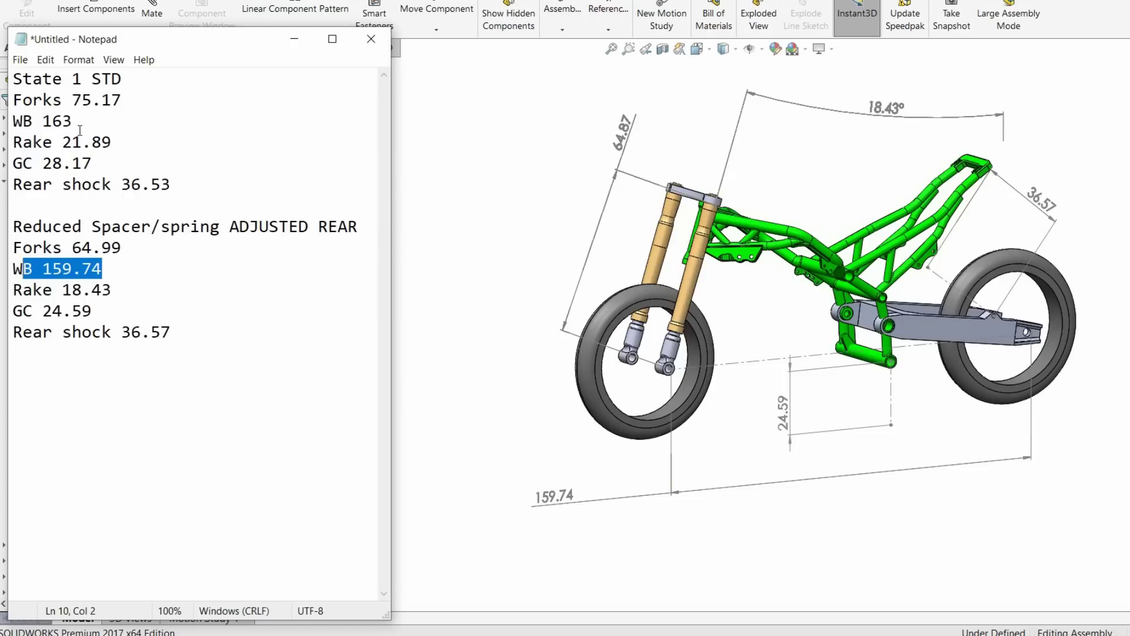
left_click(76, 272)
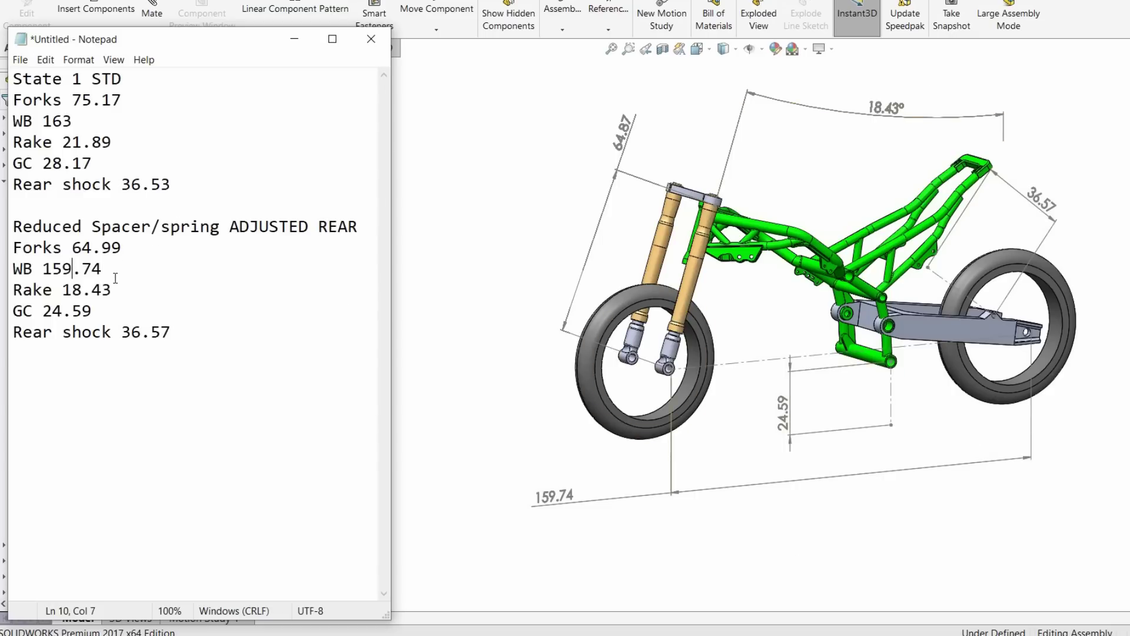
left_click_drag(116, 275, 23, 270)
left_click(158, 275)
left_click_drag(118, 271, 36, 270)
left_click(145, 266)
left_click_drag(114, 294, 62, 291)
left_click(173, 285)
- Minimize Notepad and show the Side view MASTER sketch of the Chassis<2> component in SOLIDWORKS
left_click(294, 39)
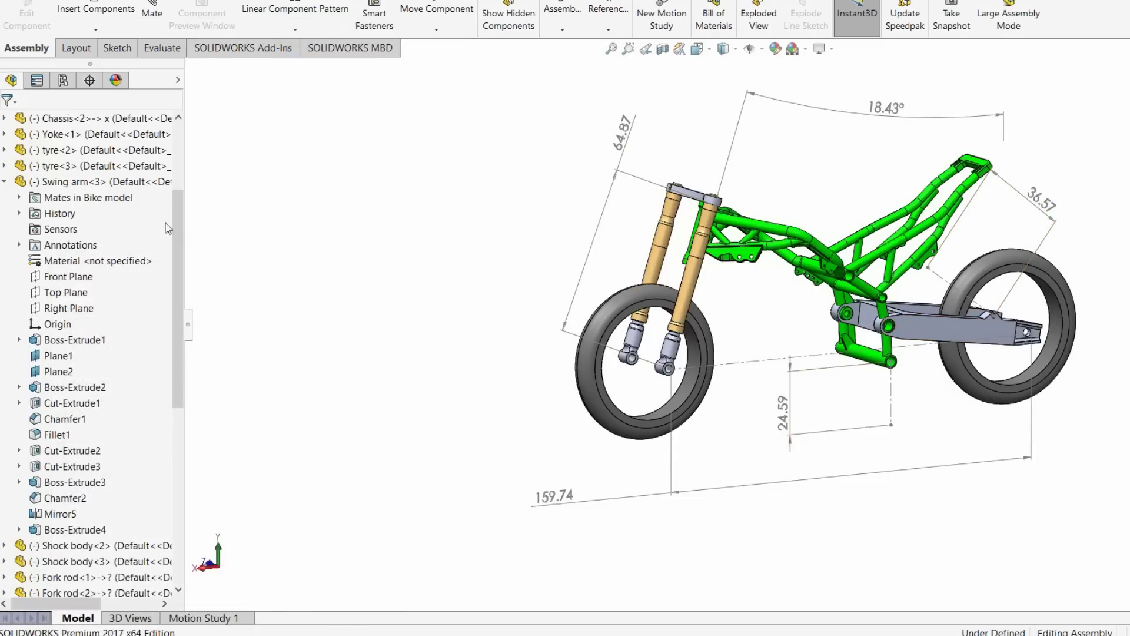
scroll(53, 336, "up", 3)
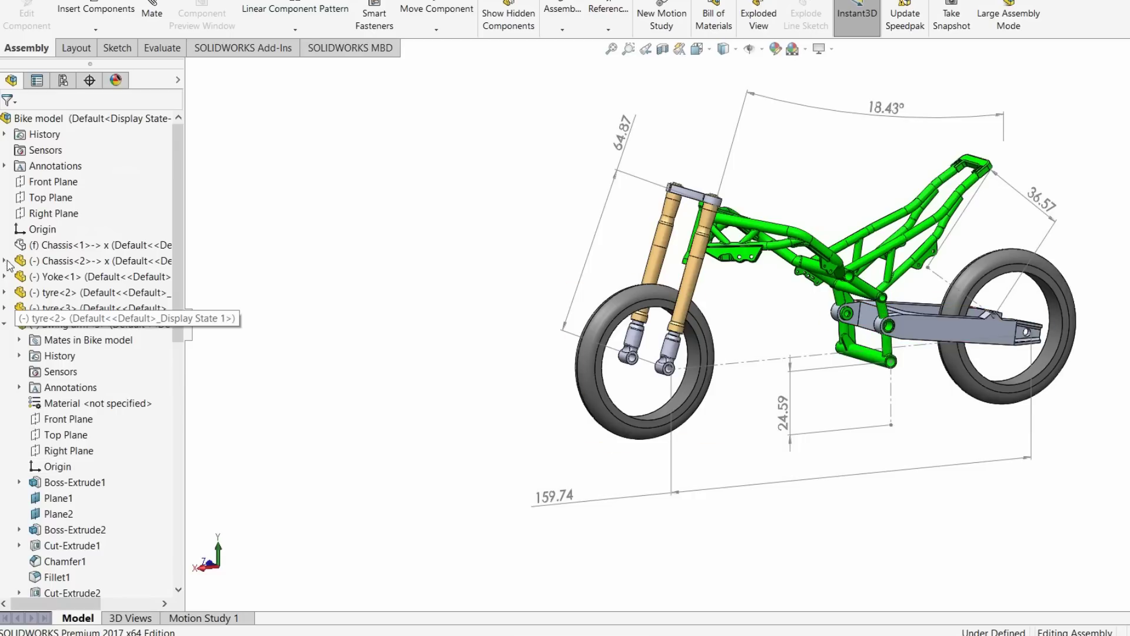
left_click(6, 263)
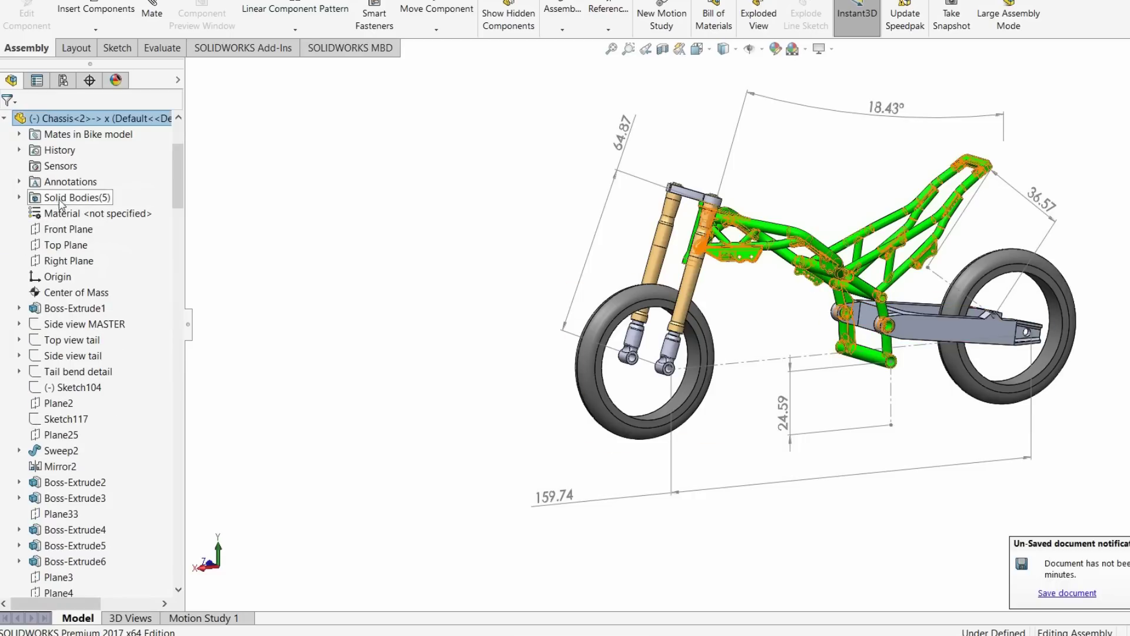
left_click(60, 325)
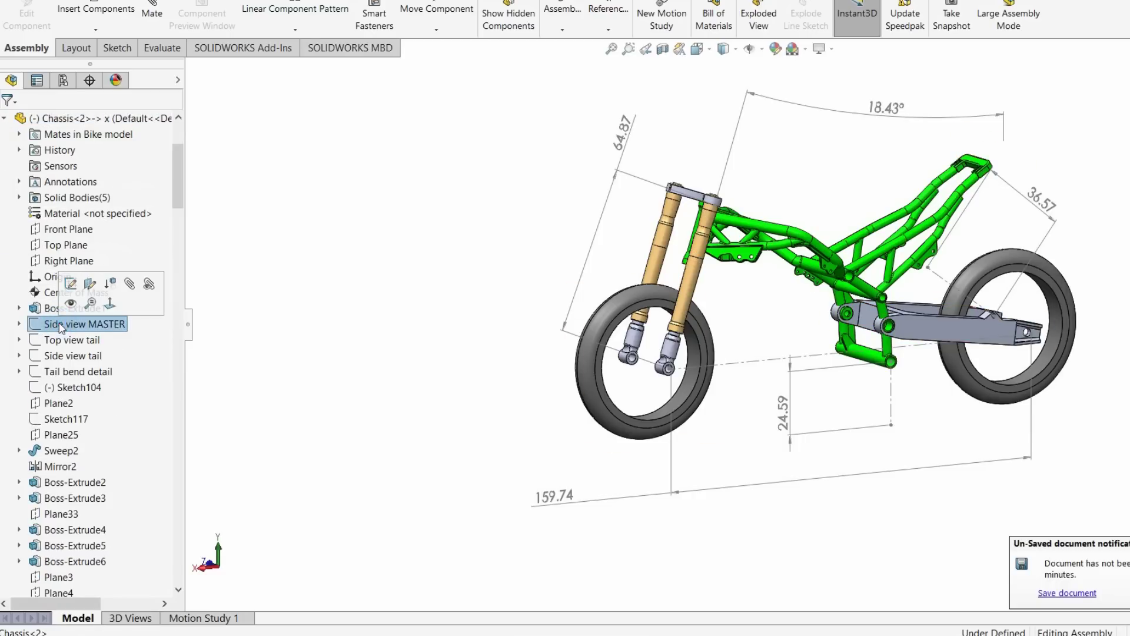
left_click(71, 303)
left_click(315, 213)
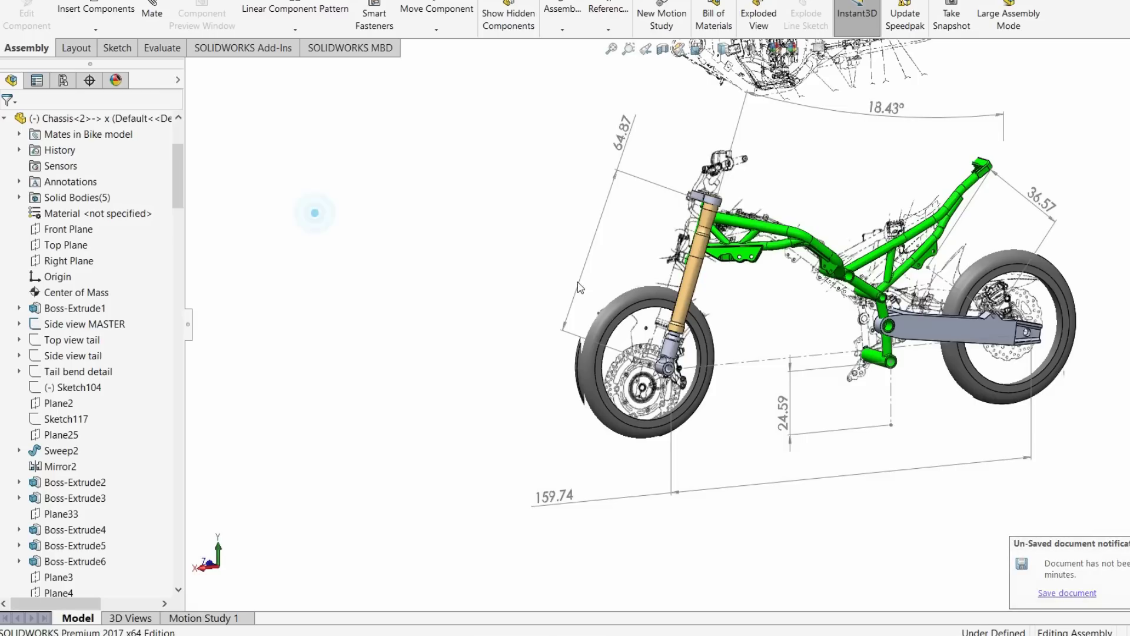
- Set the assembly to the Back view and examine how the forks, frame and swing arm line up with the side view reference picture
key("ctrl+1")
scroll(876, 360, "down", 3)
scroll(876, 361, "up", 1)
scroll(629, 294, "down", 2)
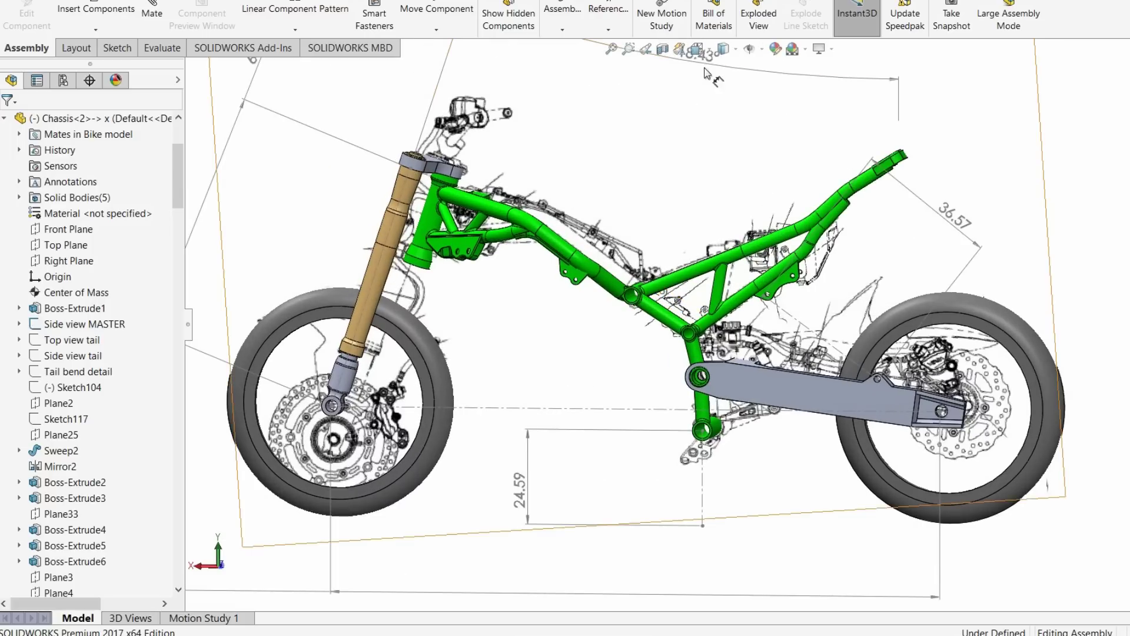
left_click(697, 49)
left_click(754, 106)
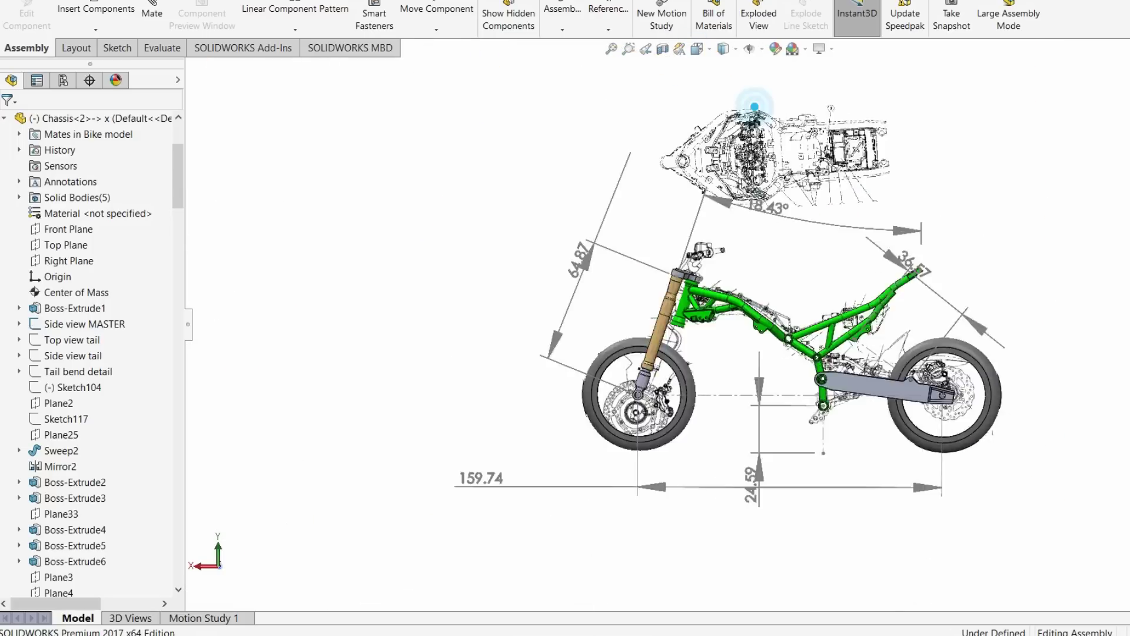
scroll(971, 406, "down", 8)
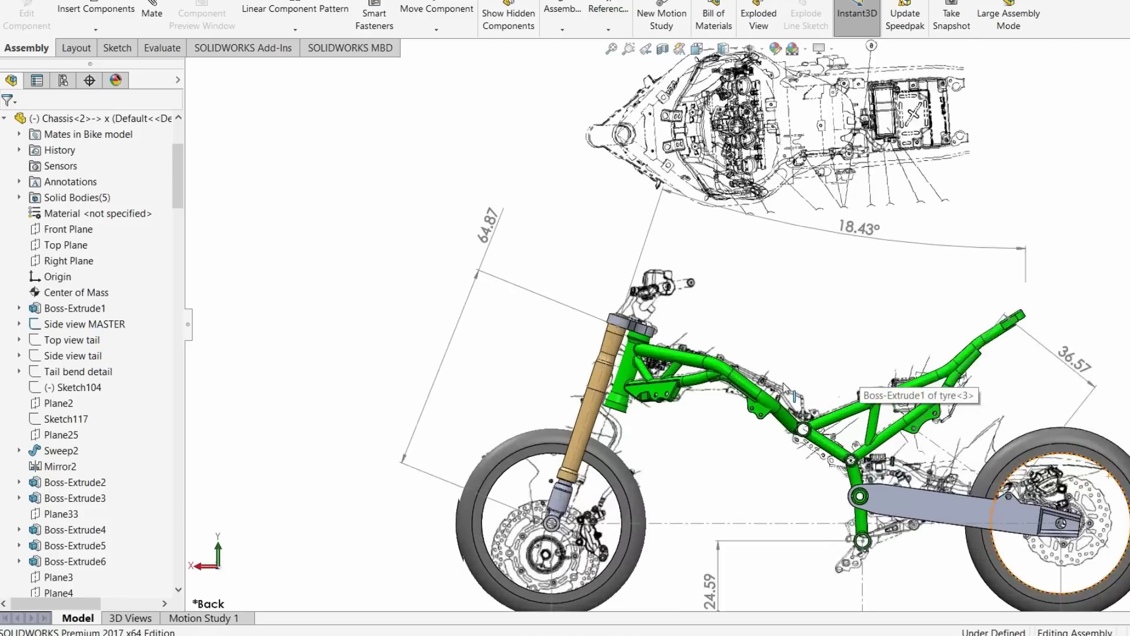
scroll(784, 389, "down", 2)
scroll(576, 328, "down", 3)
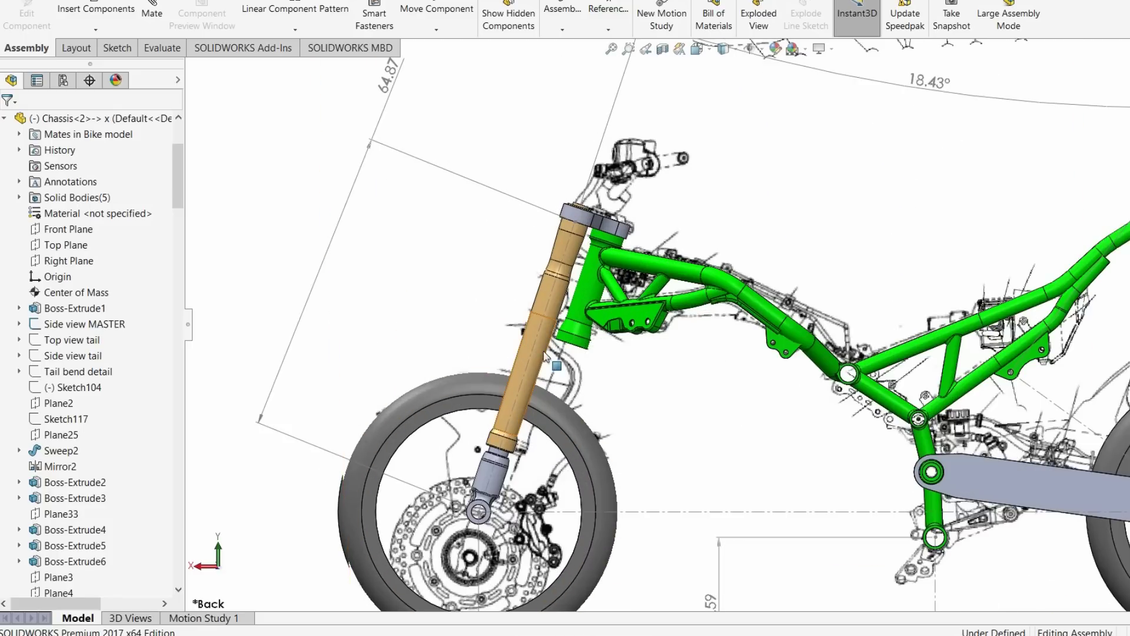
scroll(476, 568, "up", 2)
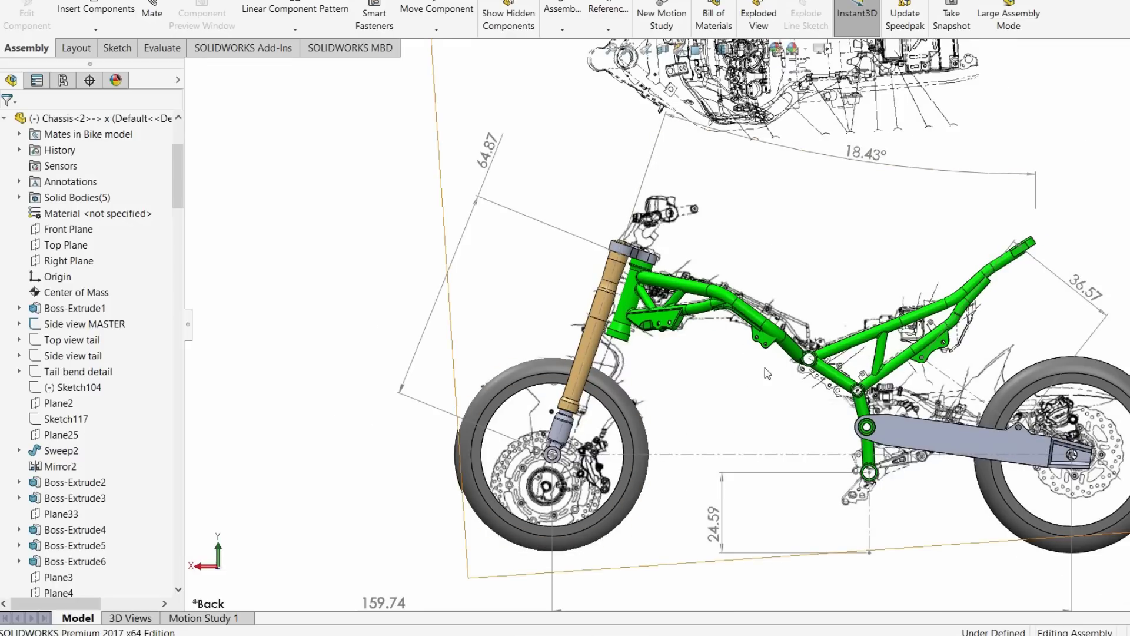
mouse_move(973, 369)
middle_mouse_down("ctrl")
mouse_move(962, 348)
mouse_move(834, 343)
middle_mouse_up("ctrl")
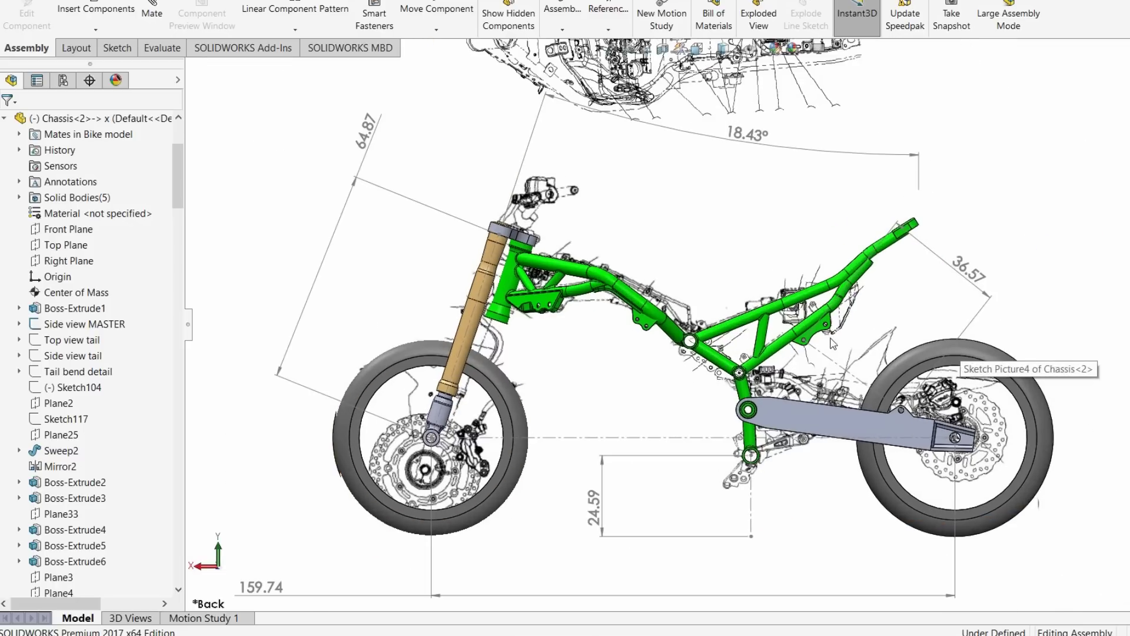
scroll(833, 343, "down", 2)
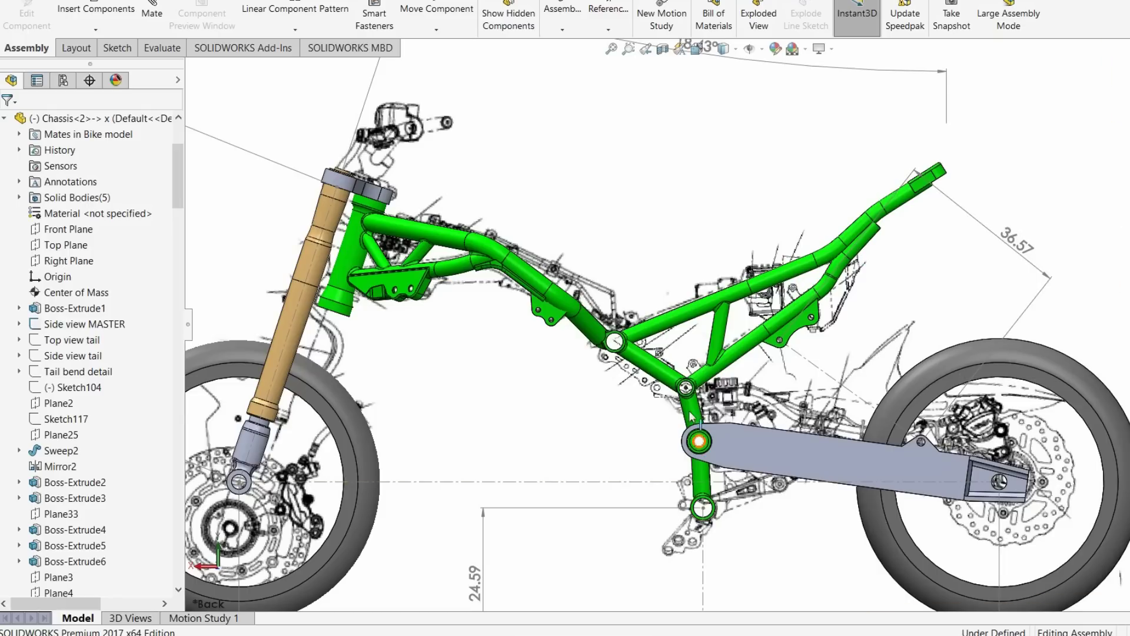
scroll(820, 234, "up", 2)
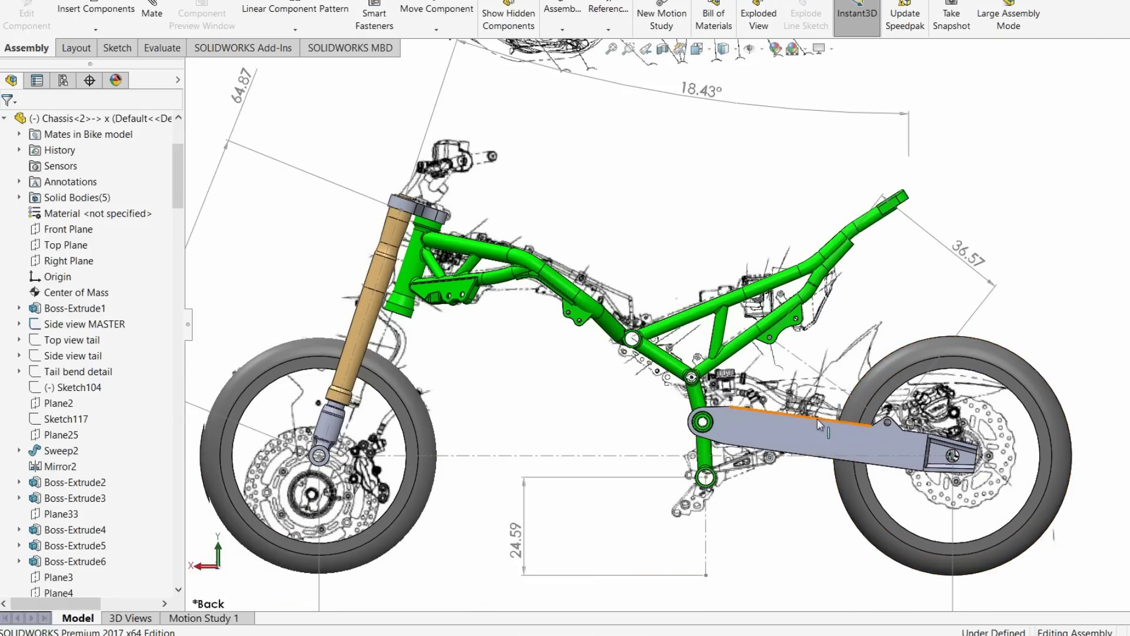
scroll(721, 318, "up", 3)
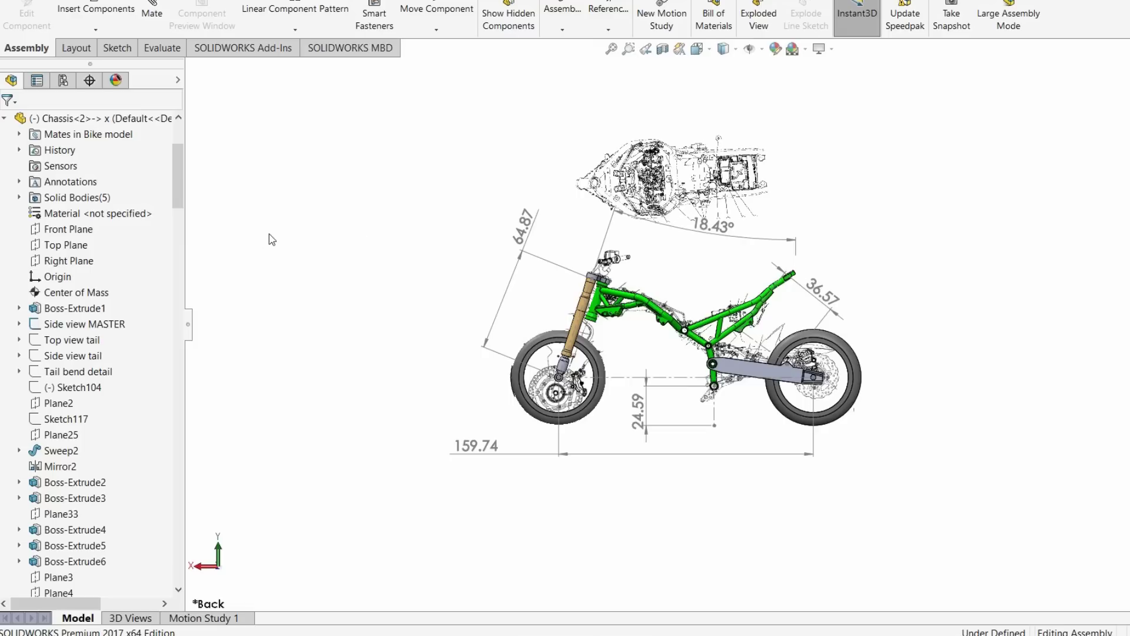
- Hide the Side view MASTER sketch of the Chassis<2> component
right_click(74, 324)
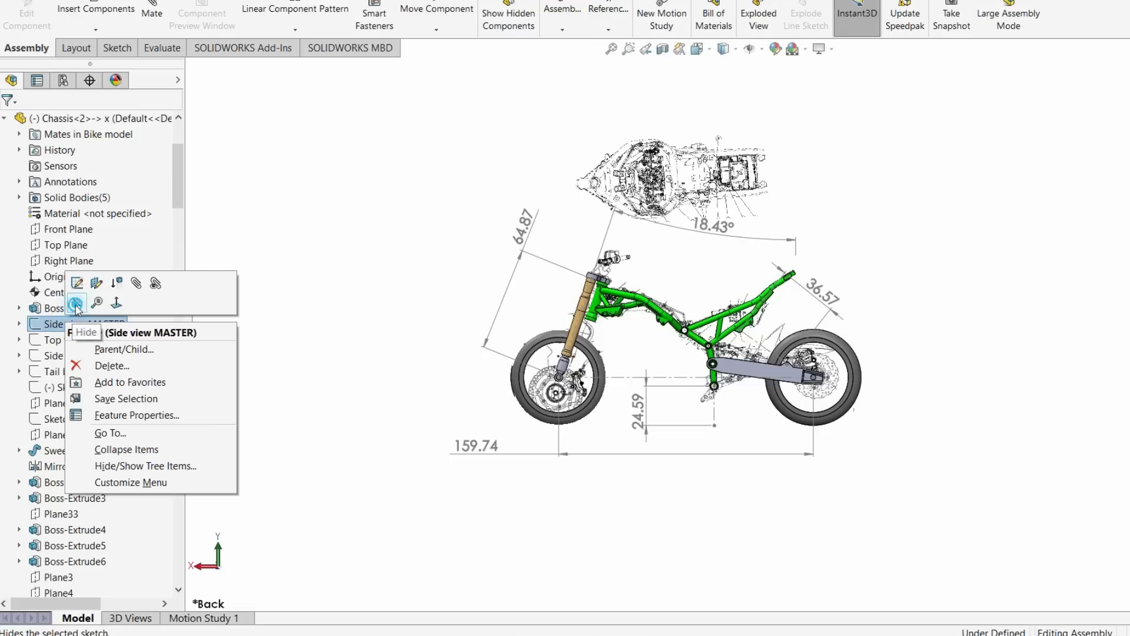
left_click(75, 304)
left_click(476, 189)
middle_click_drag(475, 189, 628, 334)
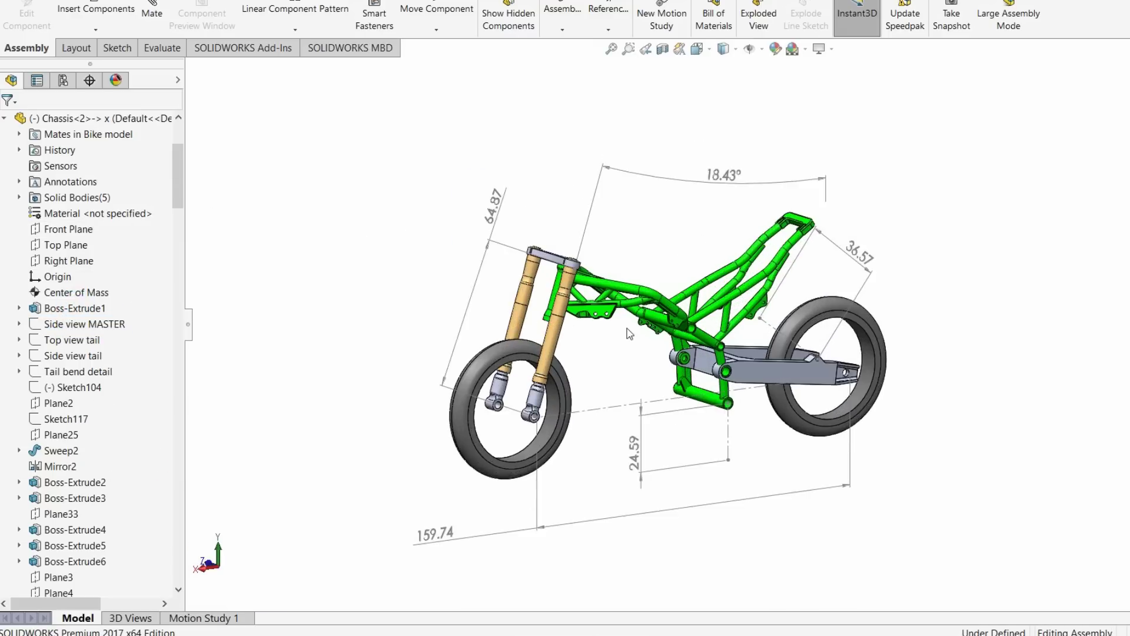
scroll(630, 333, "up", 2)
scroll(621, 348, "up", 2)
scroll(659, 343, "down", 3)
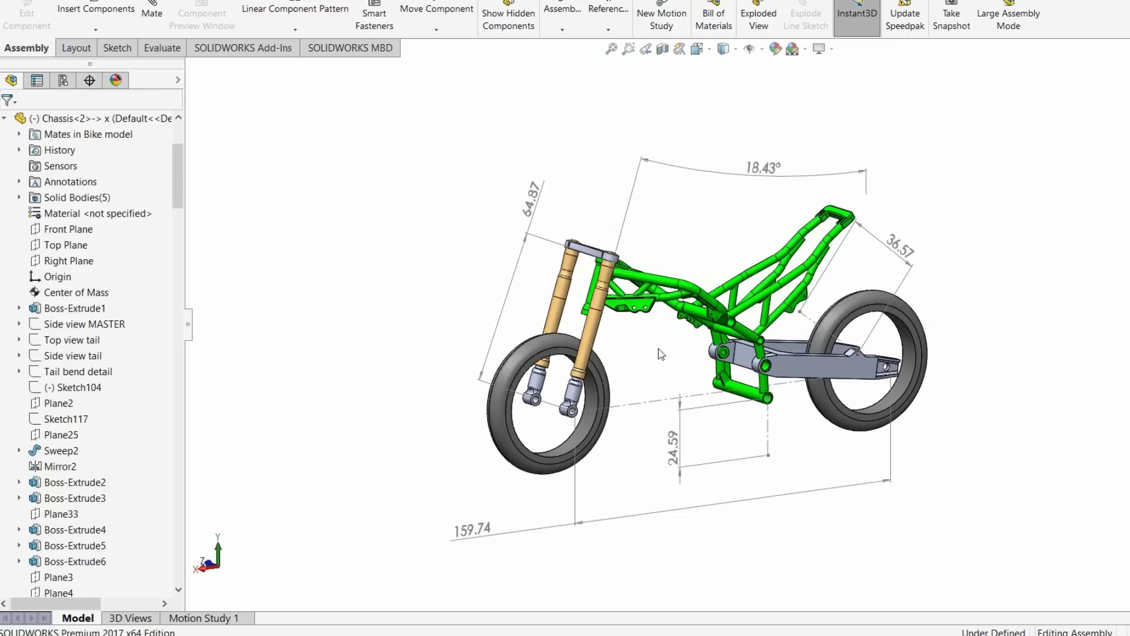
scroll(696, 336, "up", 1)
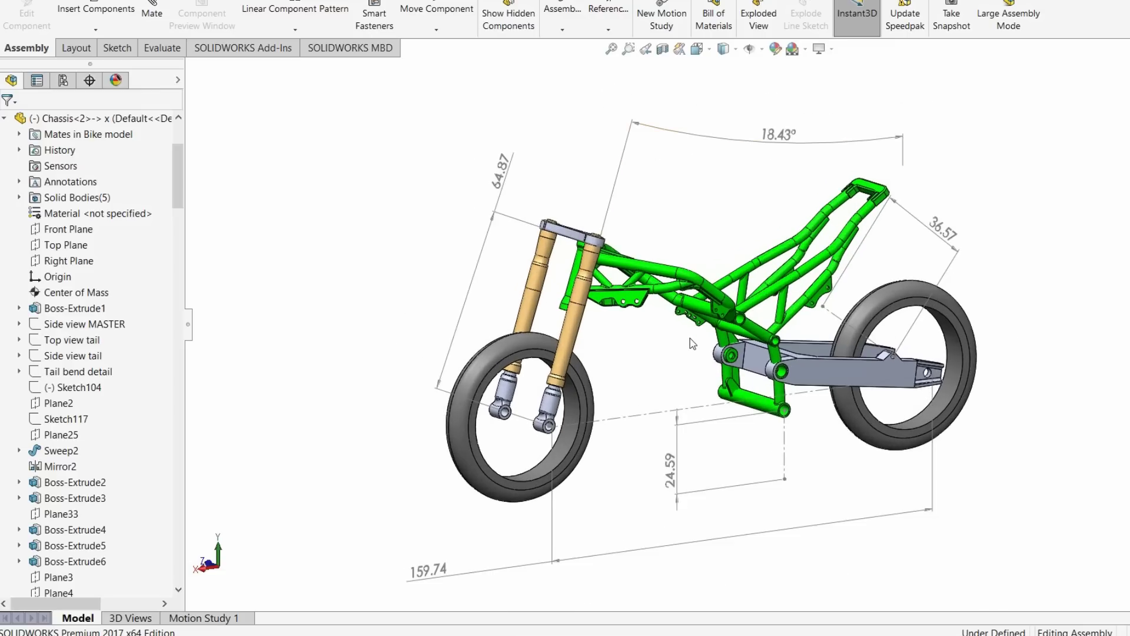
- Check the ADJUSTED REAR rake entry in Notepad, then examine the forks and frame of the lowered bike in SOLIDWORKS
key("alt+Tab")
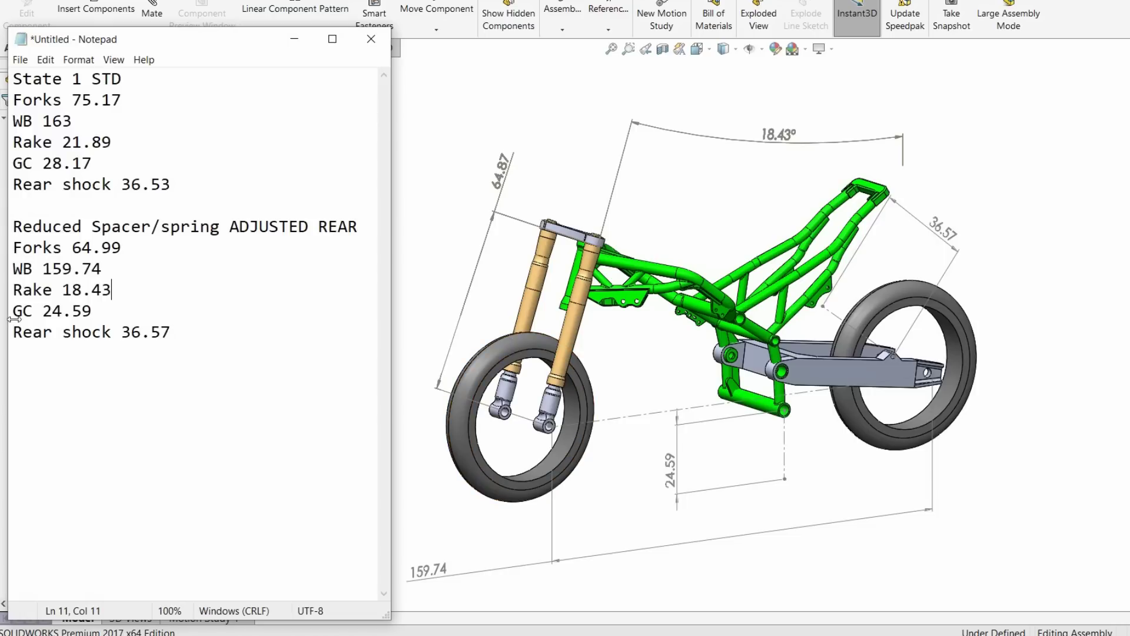
left_click(154, 293)
middle_click_drag(613, 327, 596, 301)
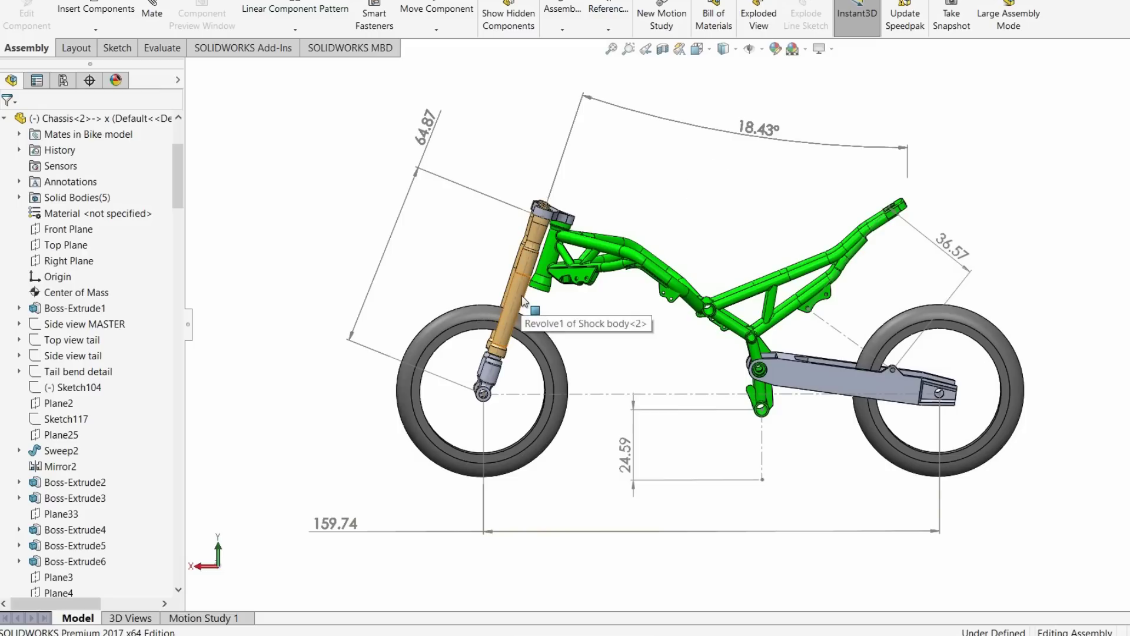
middle_click_drag(318, 292, 554, 295)
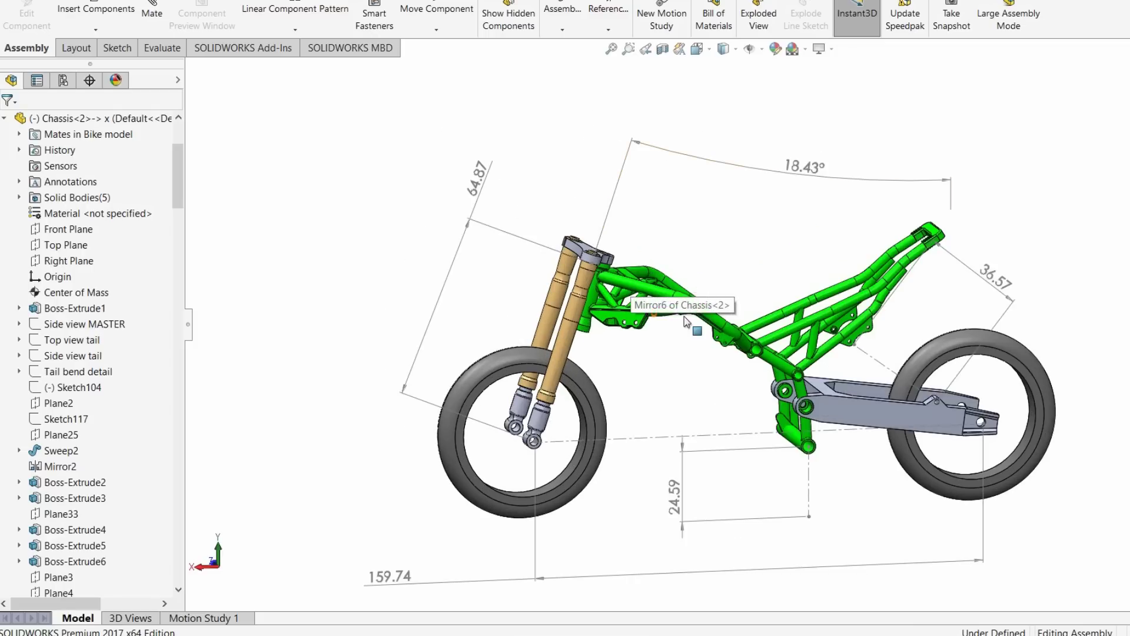
middle_click_drag(616, 287, 598, 388)
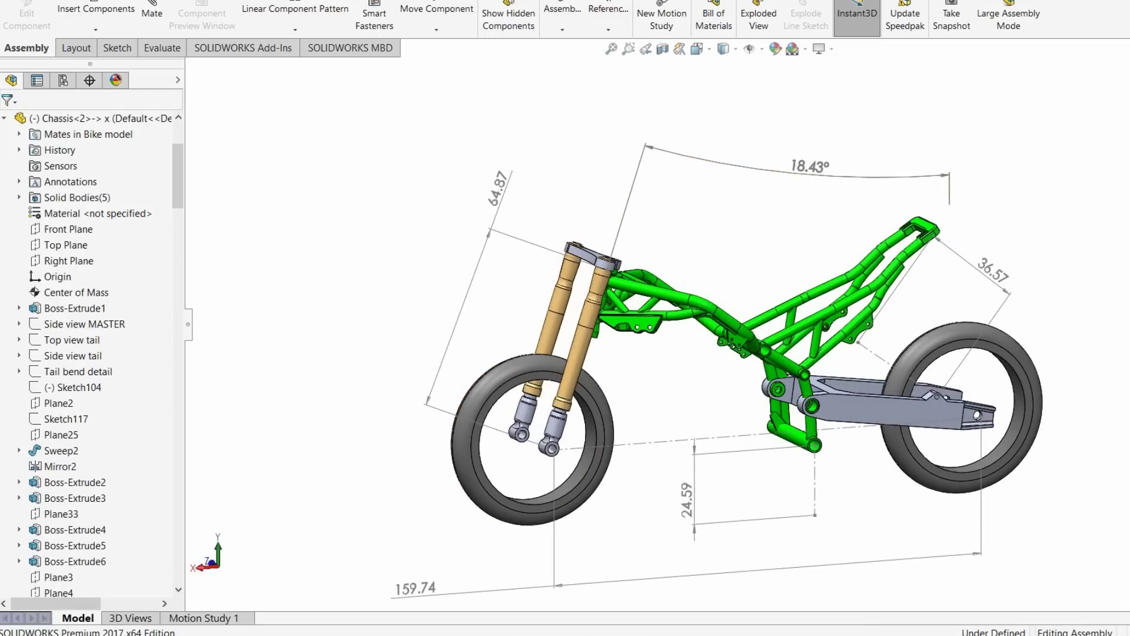
- Review the GC, Rear shock, WB and Rake values of the ADJUSTED REAR block in Notepad against the model
key("alt+Tab")
left_click(134, 311)
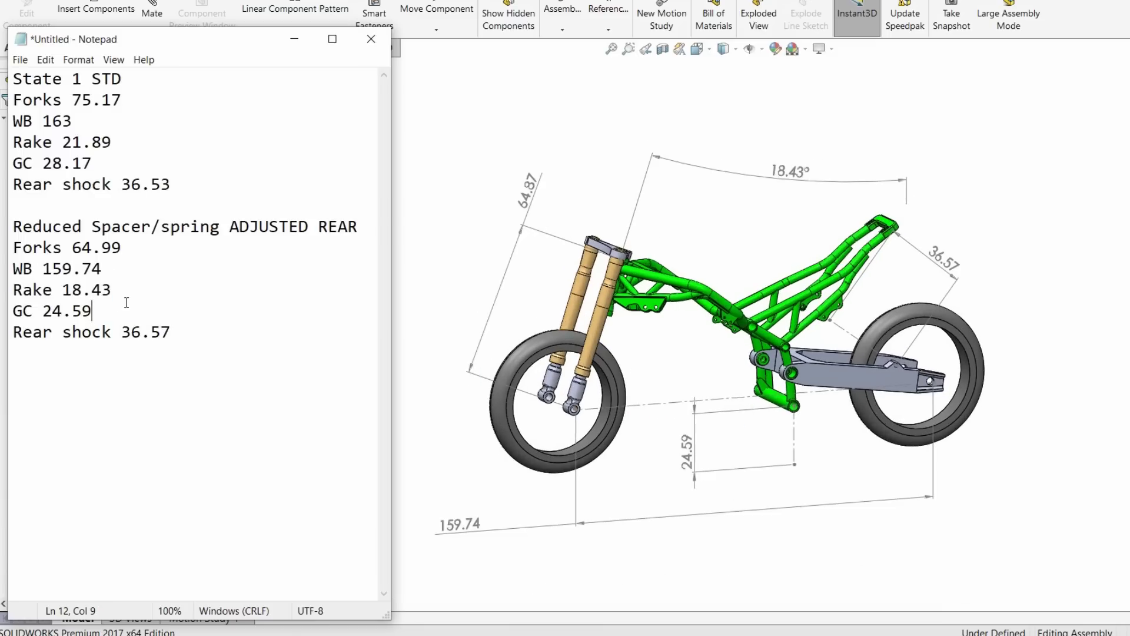
double_click(116, 311)
left_click(166, 315)
left_click(233, 326)
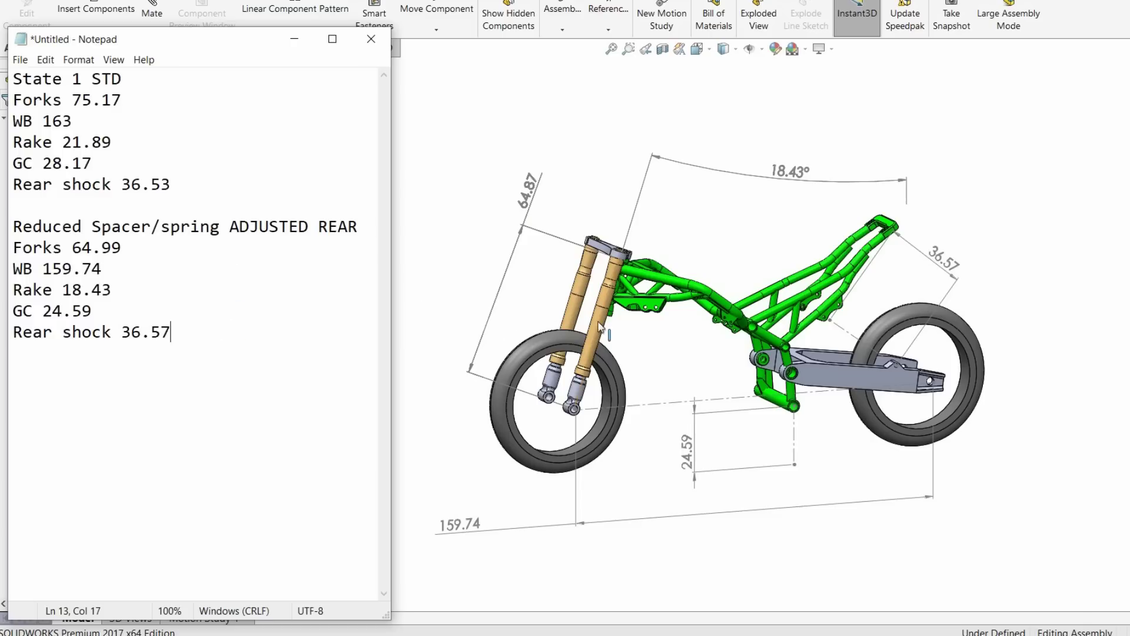
double_click(126, 272)
left_click(168, 268)
left_click(128, 293)
double_click(75, 291)
left_click(210, 294)
left_click(634, 164)
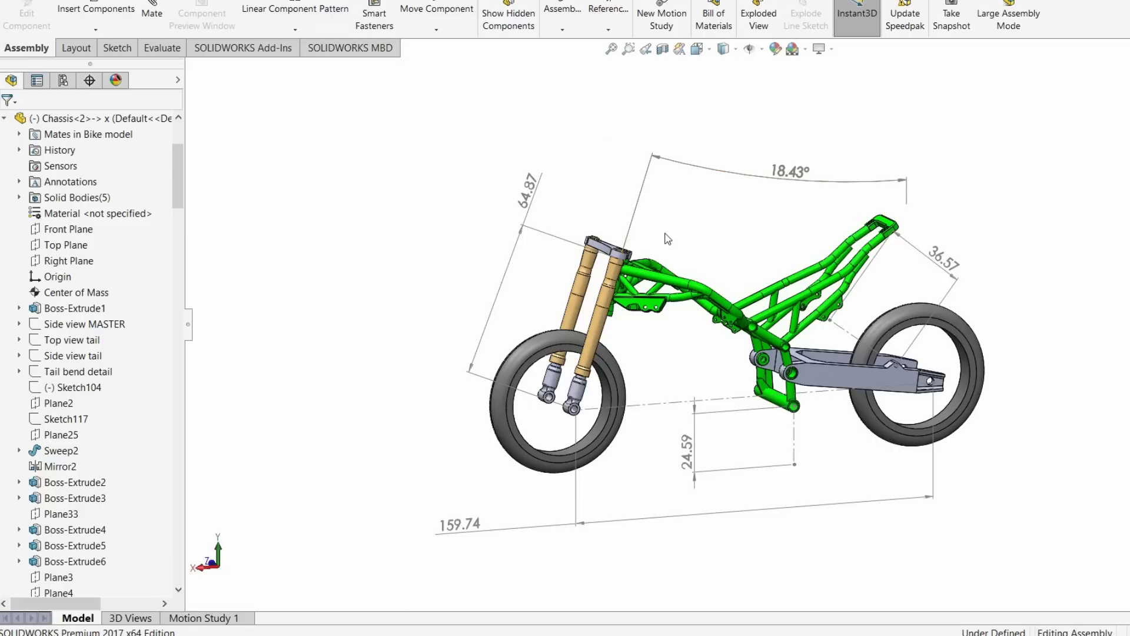
- Delete the Distance2 mate between Fork rod<1> and the shock body
scroll(707, 318, "down", 3)
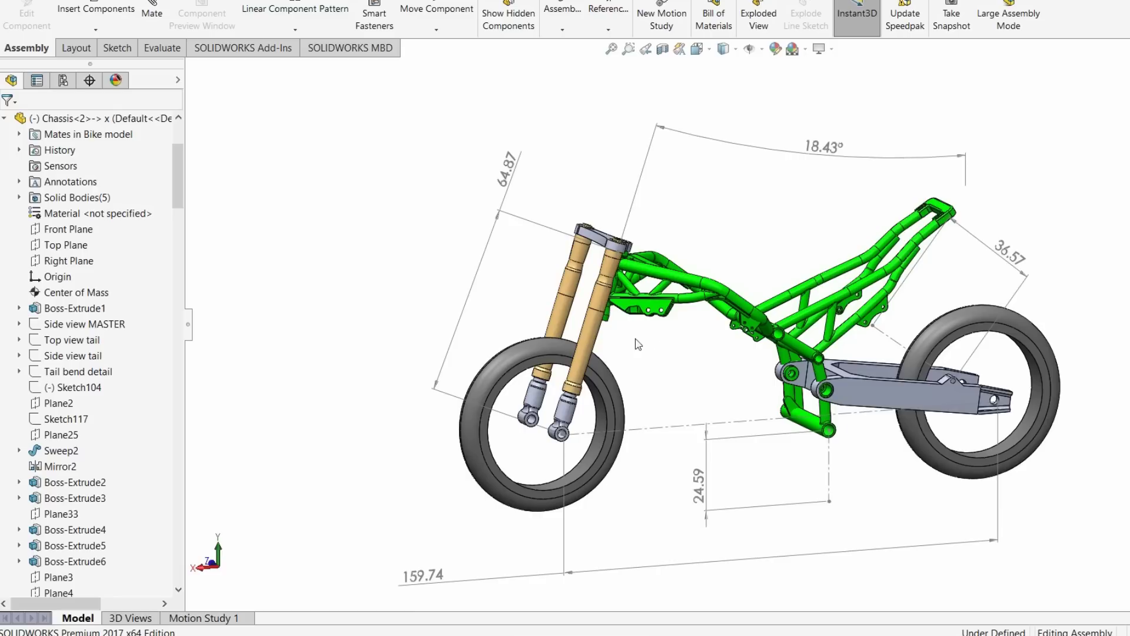
scroll(97, 487, "down", 12)
left_click_drag(177, 262, 173, 583)
left_click(41, 530)
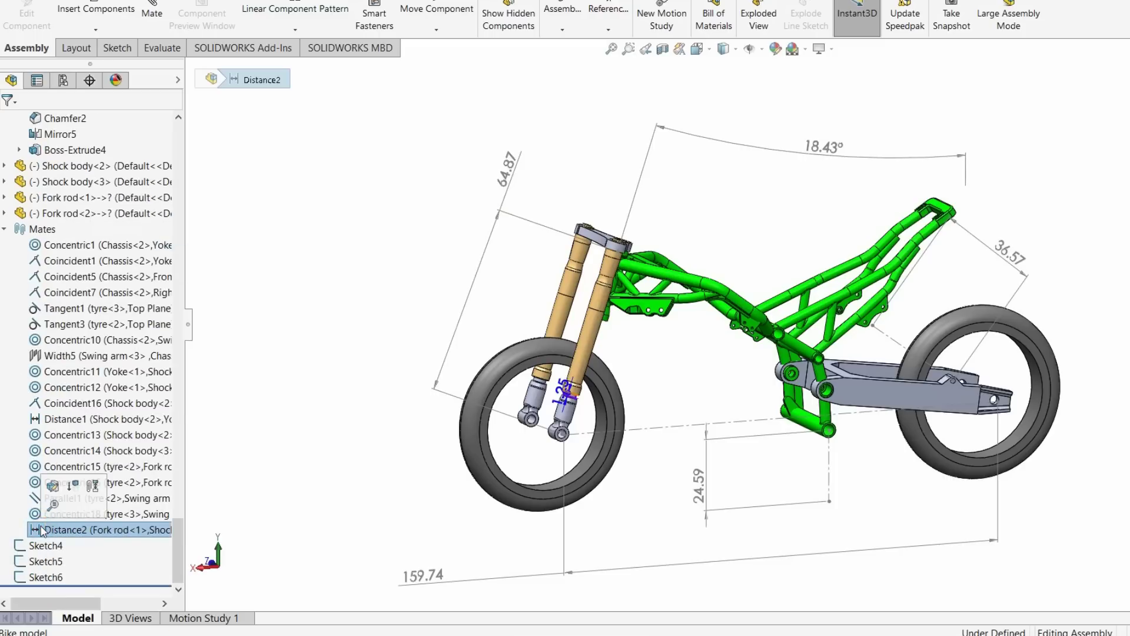
key("Delete")
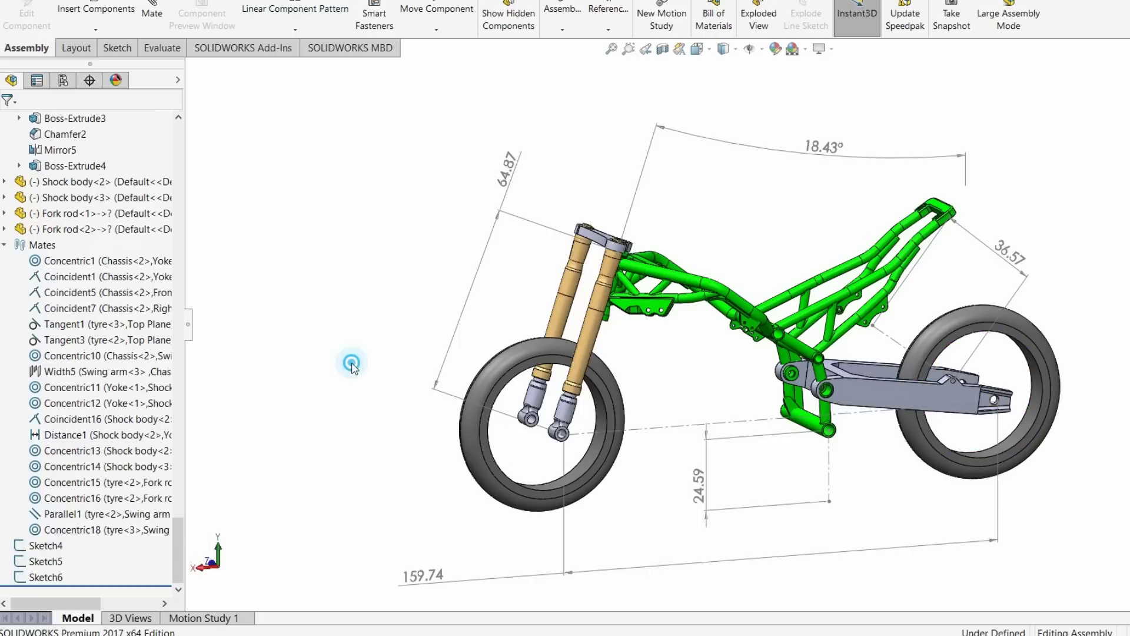
- Raise the shock bodies along the fork rods to extend the front forks to about 87.80
mouse_move(596, 297)
left_mouse_down()
mouse_move(607, 271)
mouse_move(591, 277)
left_mouse_up()
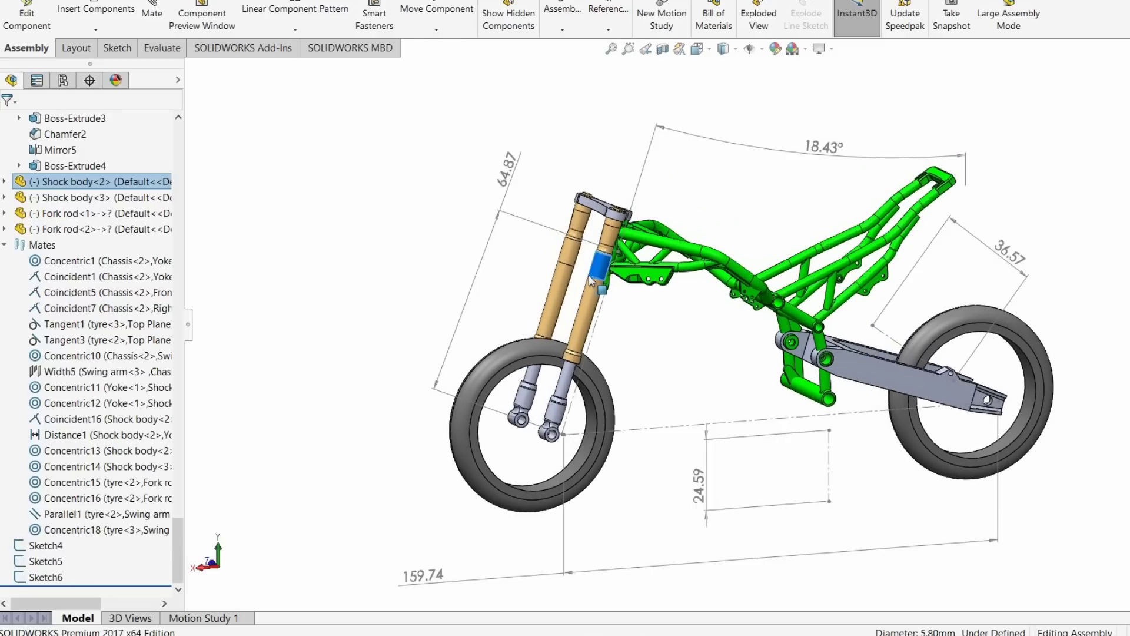
left_click(512, 312)
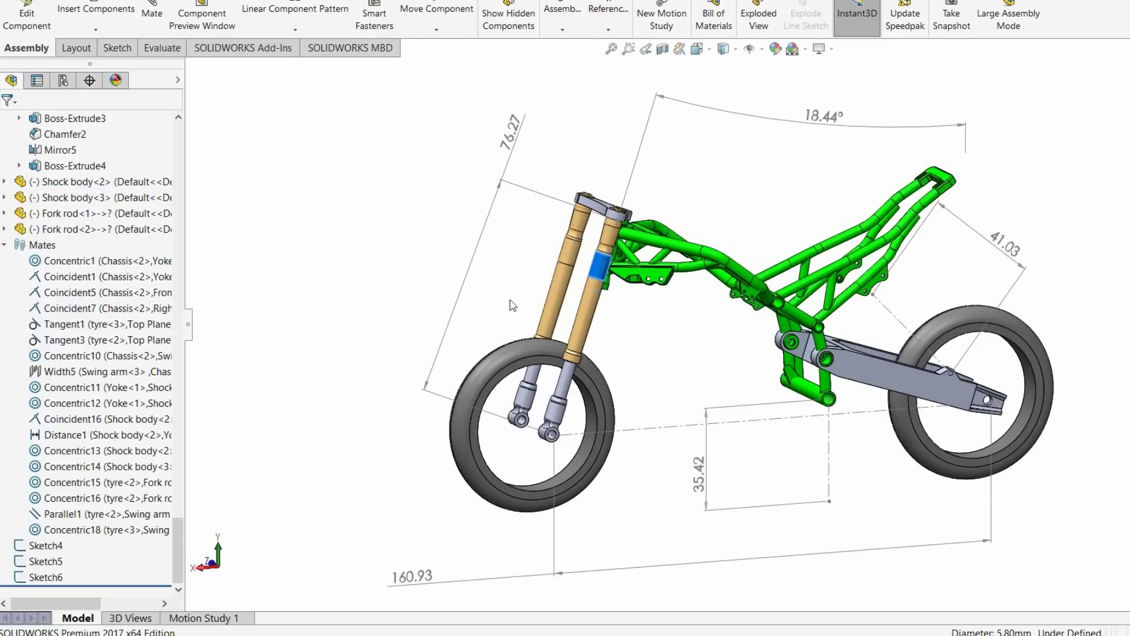
left_click_drag(604, 267, 601, 219)
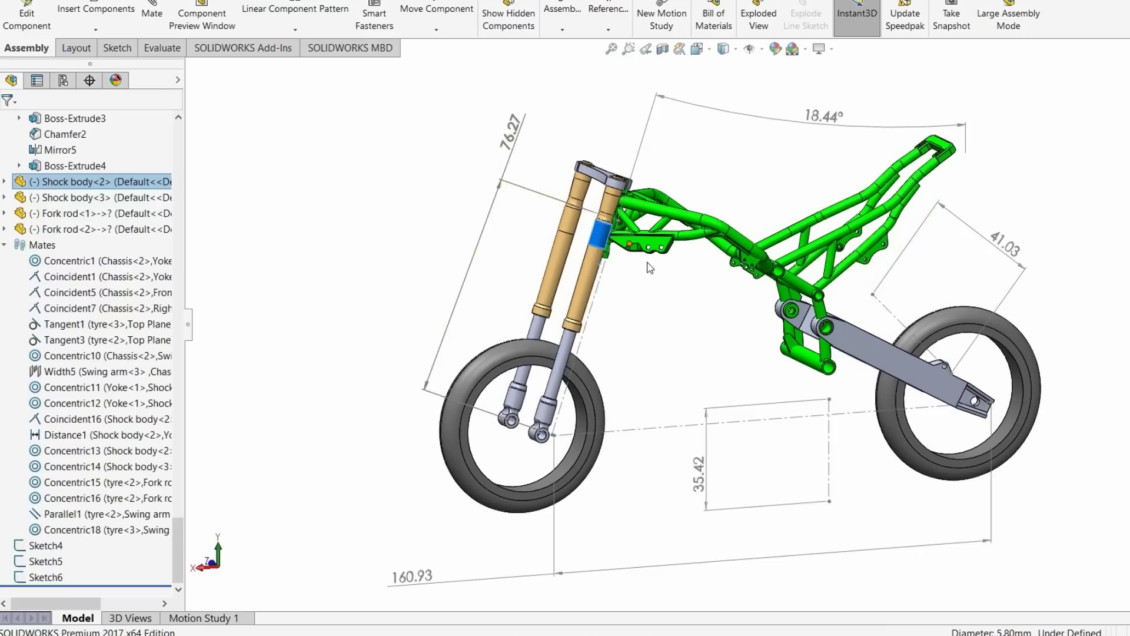
left_click(1050, 159)
key("f")
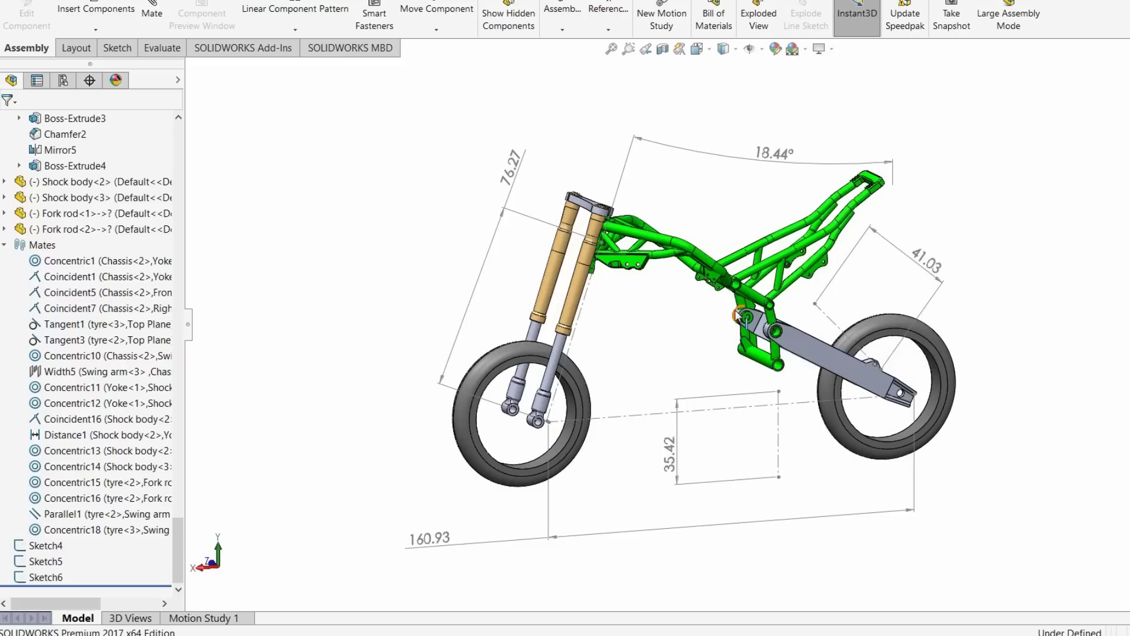
left_click_drag(738, 316, 734, 309)
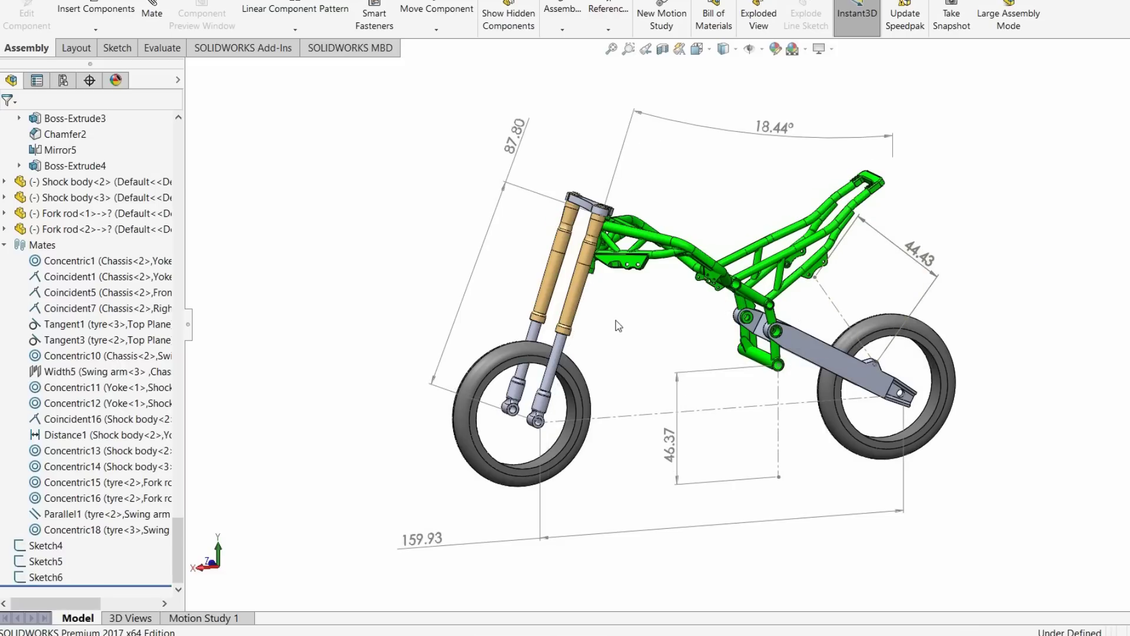
- Rotate the swing arm and lower the rear of the frame until the rear shock dimension is about 36.20
left_click(819, 352)
left_click_drag(819, 352, 807, 367)
left_click(999, 288)
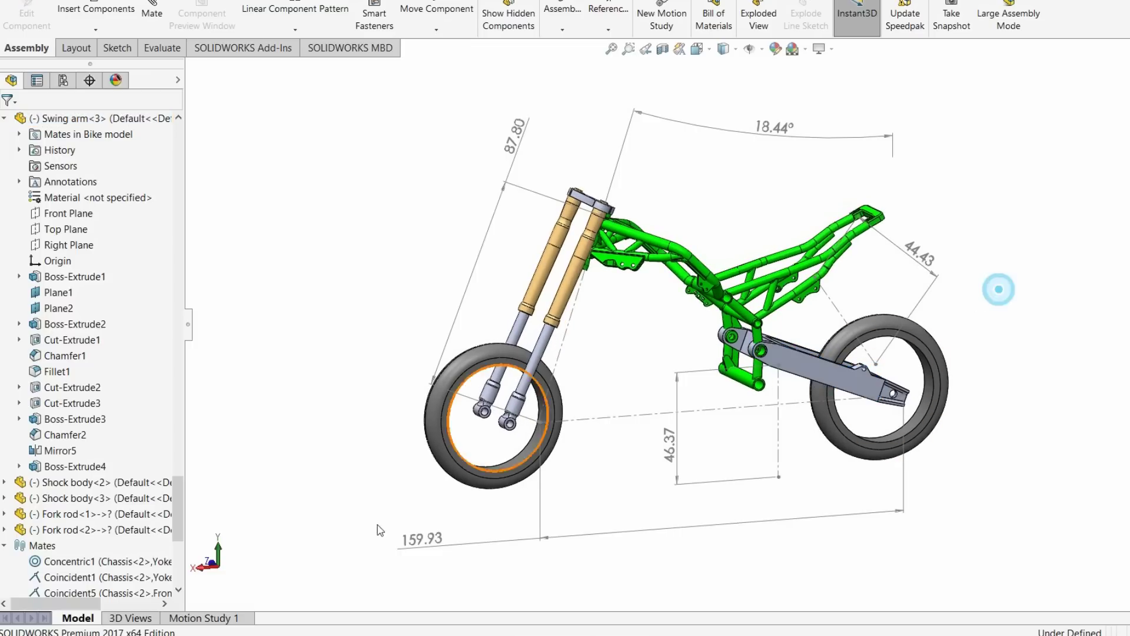
key("alt+Tab")
key("alt+Tab")
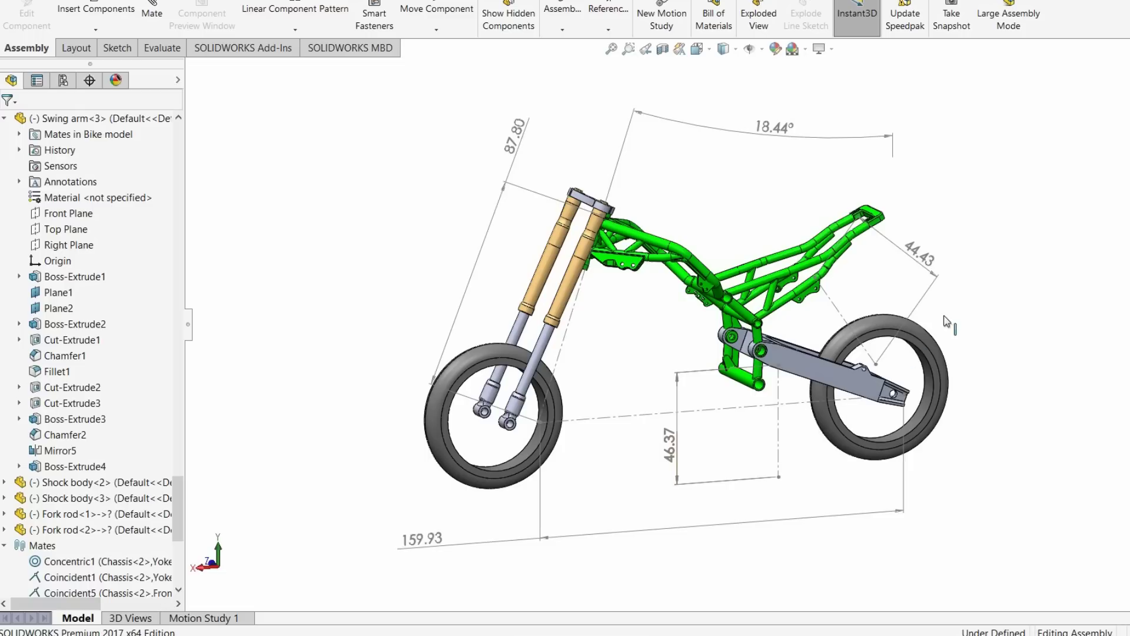
left_click(800, 377)
left_click_drag(801, 376, 802, 382)
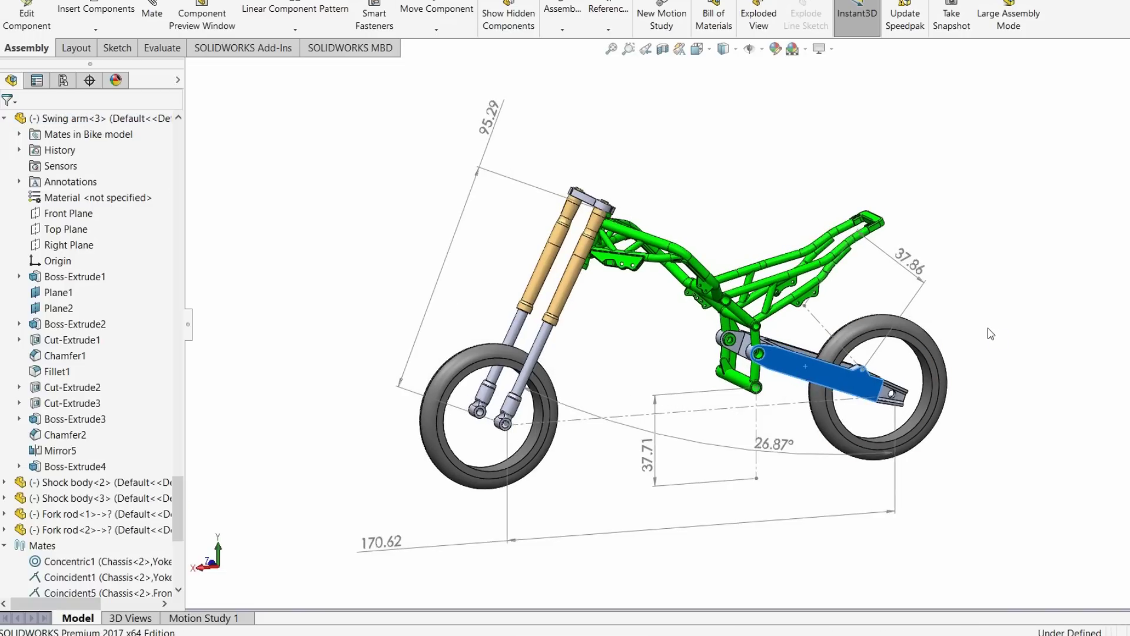
left_click_drag(776, 367, 778, 373)
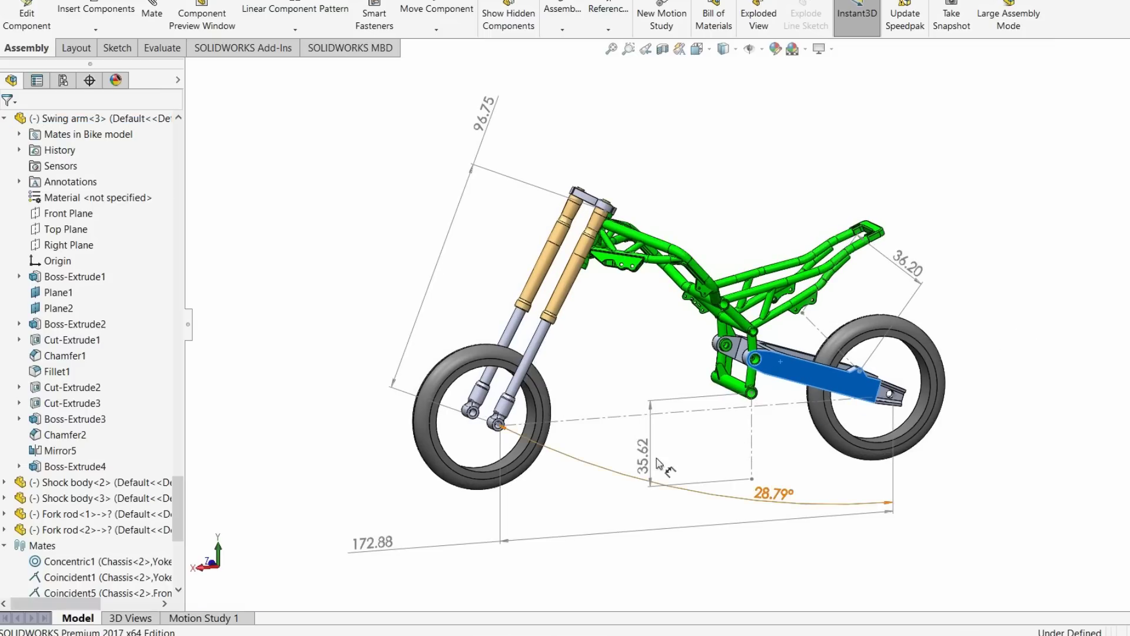
- Move the rake angle dimension from below the bike to above the frame
left_click(764, 492)
left_click_drag(773, 492, 805, 117)
left_click(1088, 246)
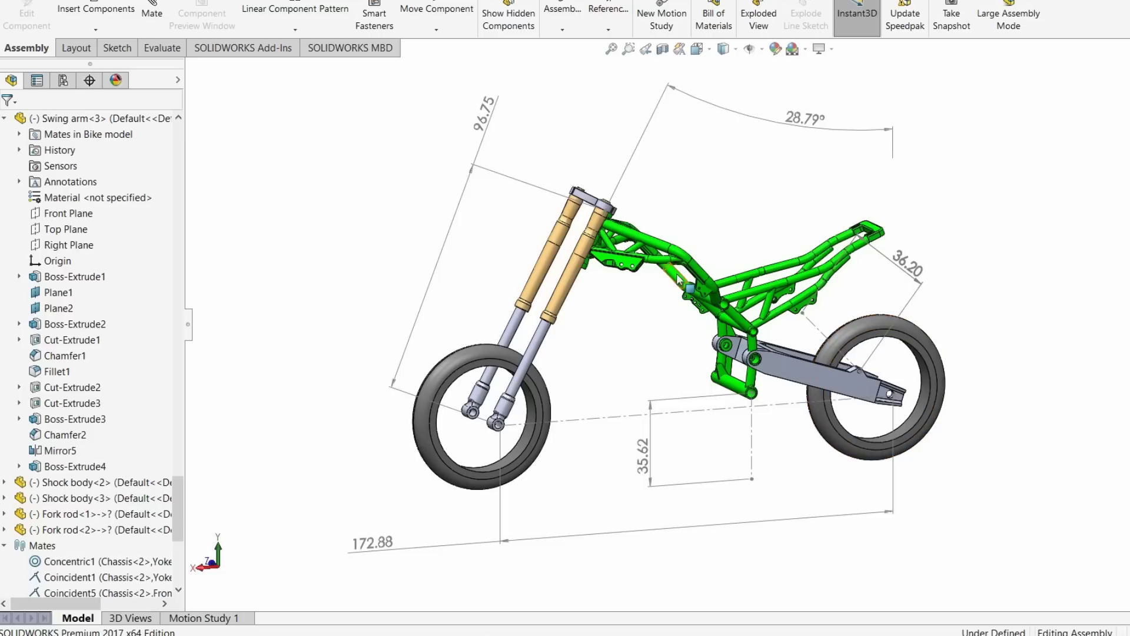
middle_click_drag(646, 309, 585, 323)
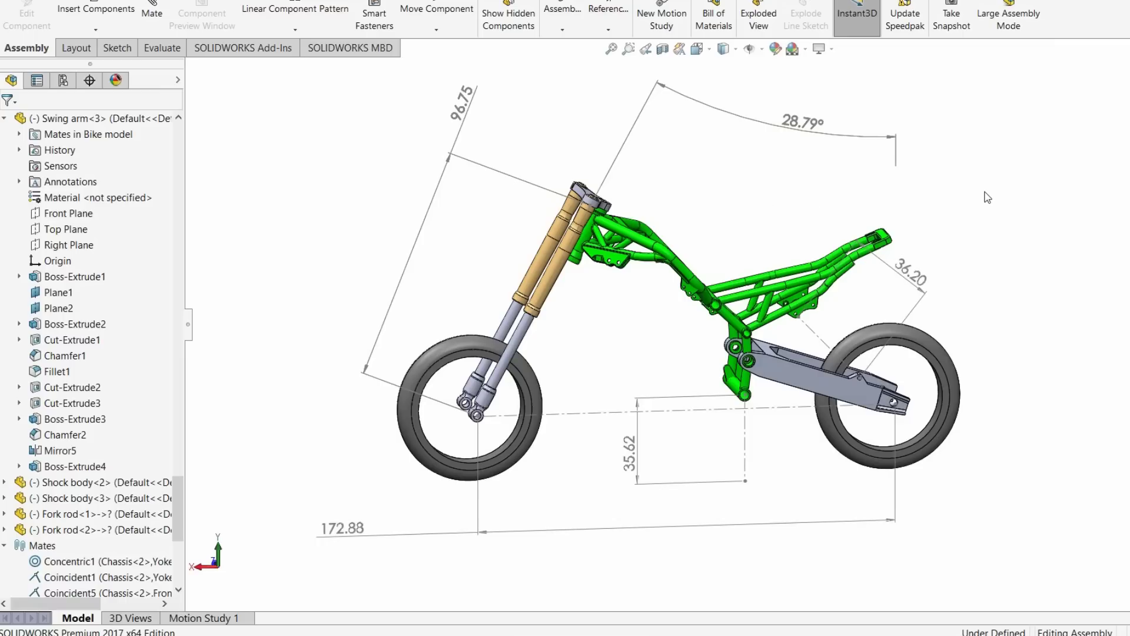
middle_click_drag(995, 264, 683, 294)
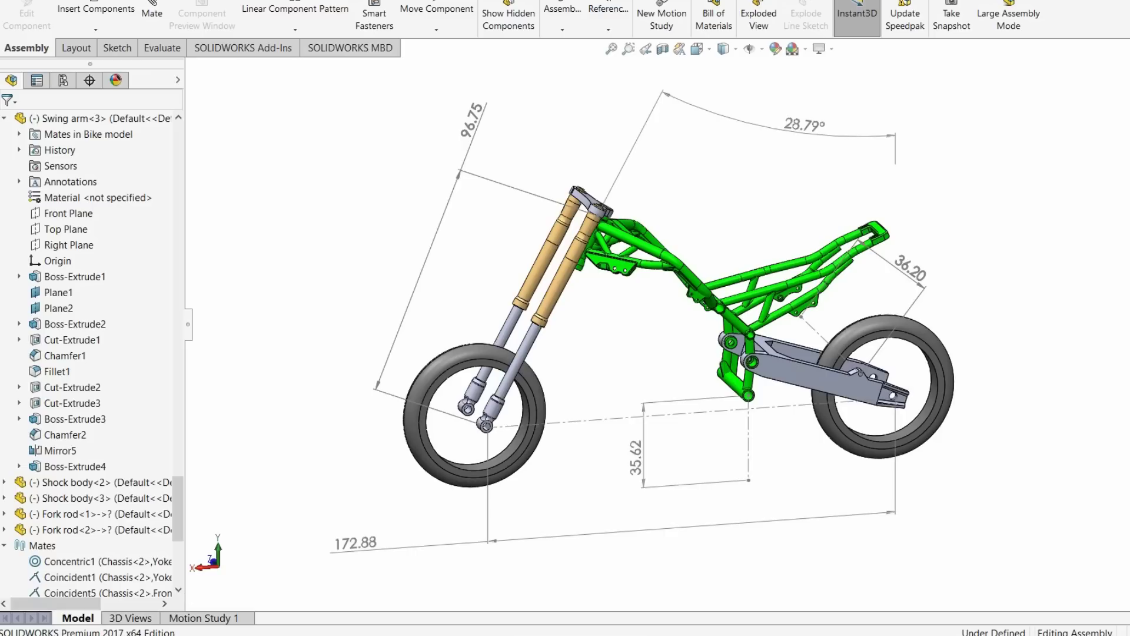
- Delete the Reduced Spacer/spring ADJUSTED REAR block from the Notepad notes
key("alt+Tab")
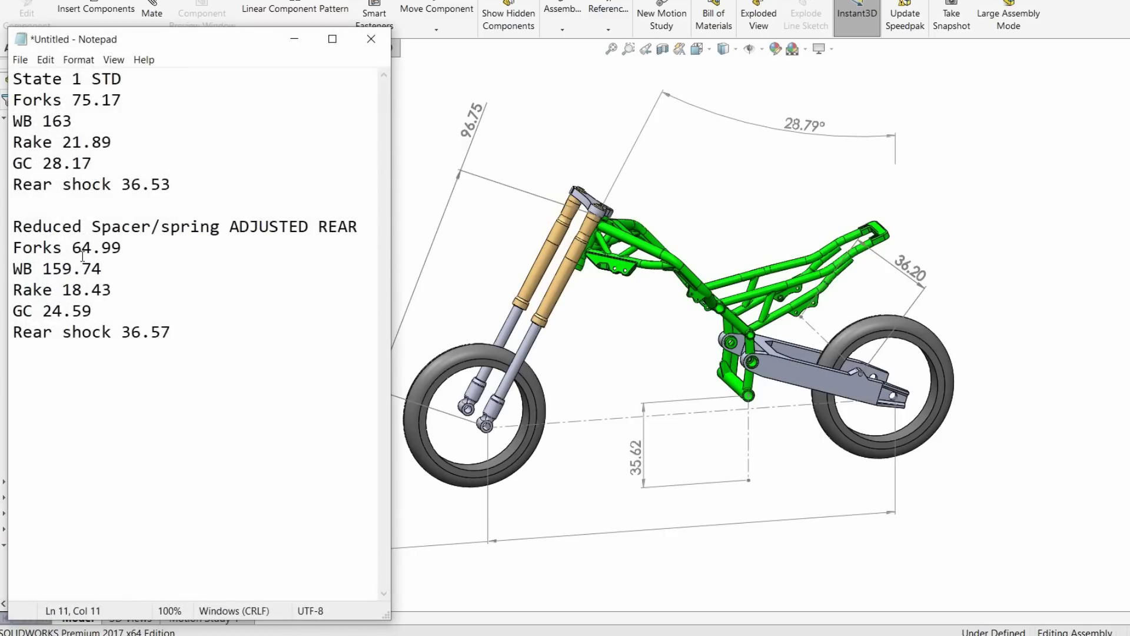
left_click_drag(228, 322, 7, 224)
key("Delete")
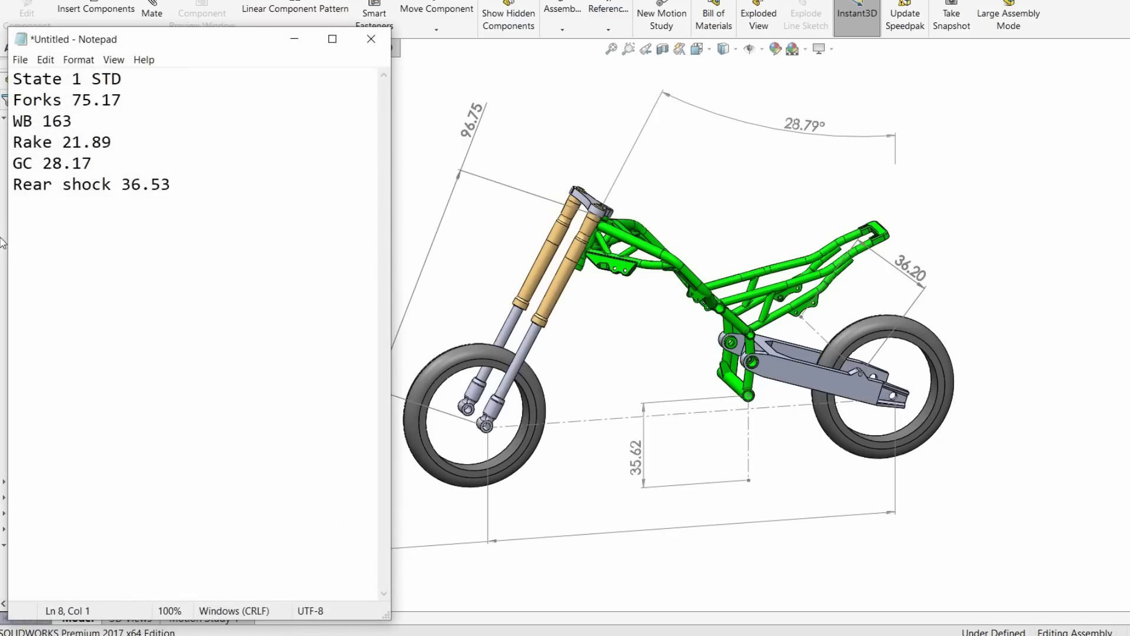
left_click(185, 139)
- Compare the State 1 STD Forks and WB values with the extended-fork dimensions on the model
double_click(141, 94)
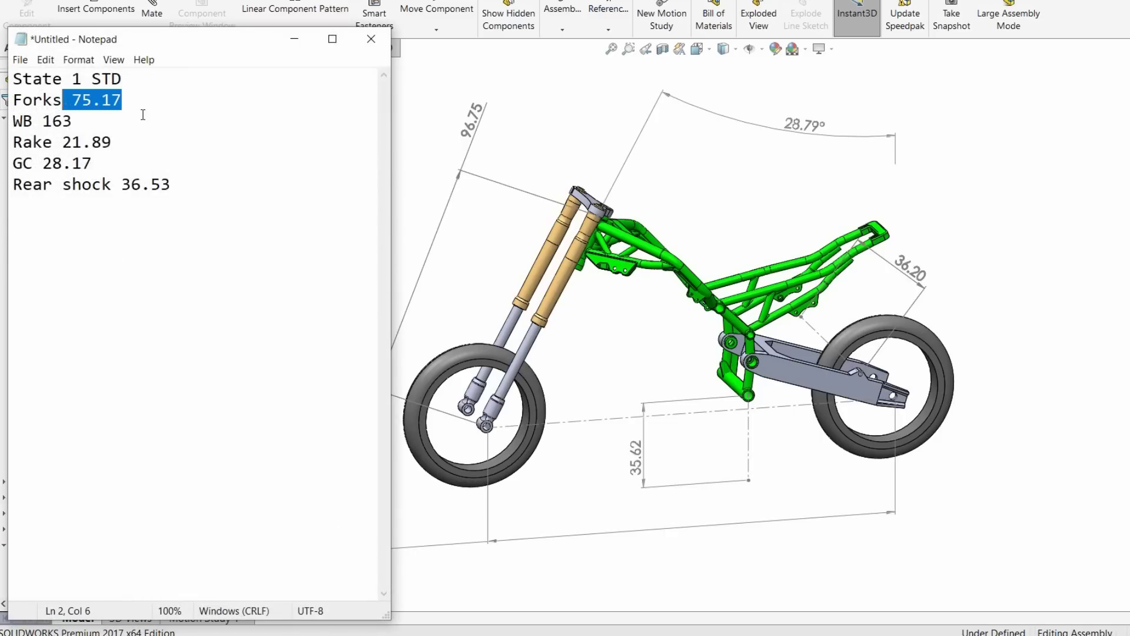
left_click(234, 94)
middle_click(551, 321)
middle_click(550, 321)
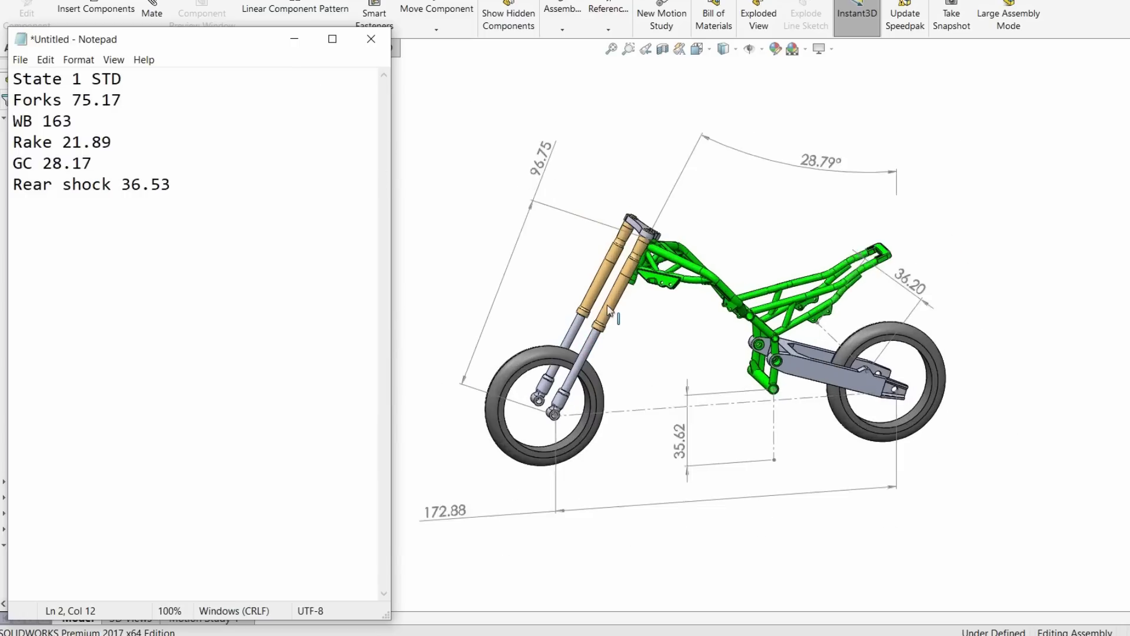
left_click_drag(106, 130, 33, 121)
left_click(142, 138)
left_click(76, 120)
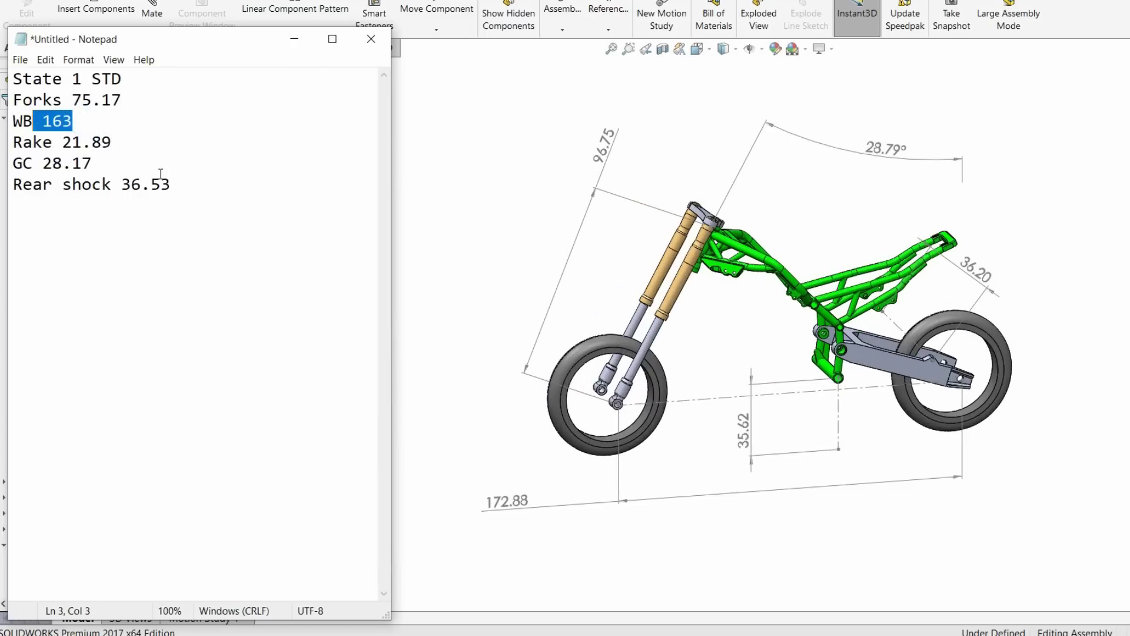
- Compare the State 1 STD Rake, GC and Rear shock values with the extended-fork dimensions on the model
left_click(128, 141)
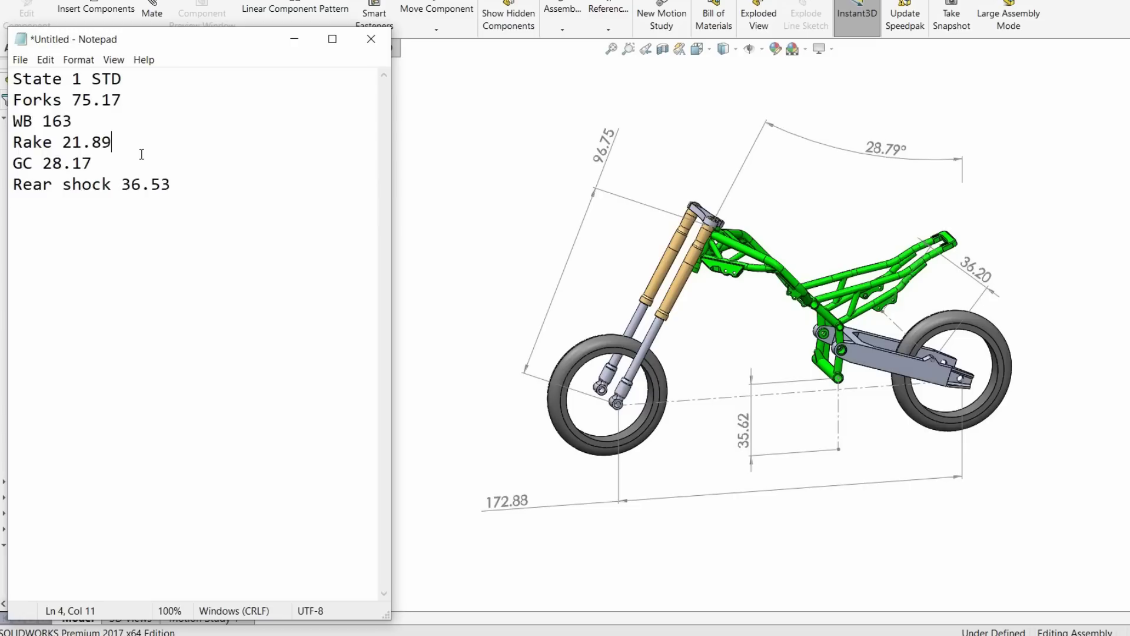
left_click_drag(135, 153, 61, 144)
left_click(151, 144)
left_click(131, 162)
left_click_drag(131, 161, 47, 176)
left_click(149, 167)
left_click(224, 177)
left_click_drag(225, 176, 138, 184)
left_click(202, 140)
- Recheck the State 1 STD Rake value against the model and examine the extended-fork bike from the side
scroll(735, 285, "down", 2)
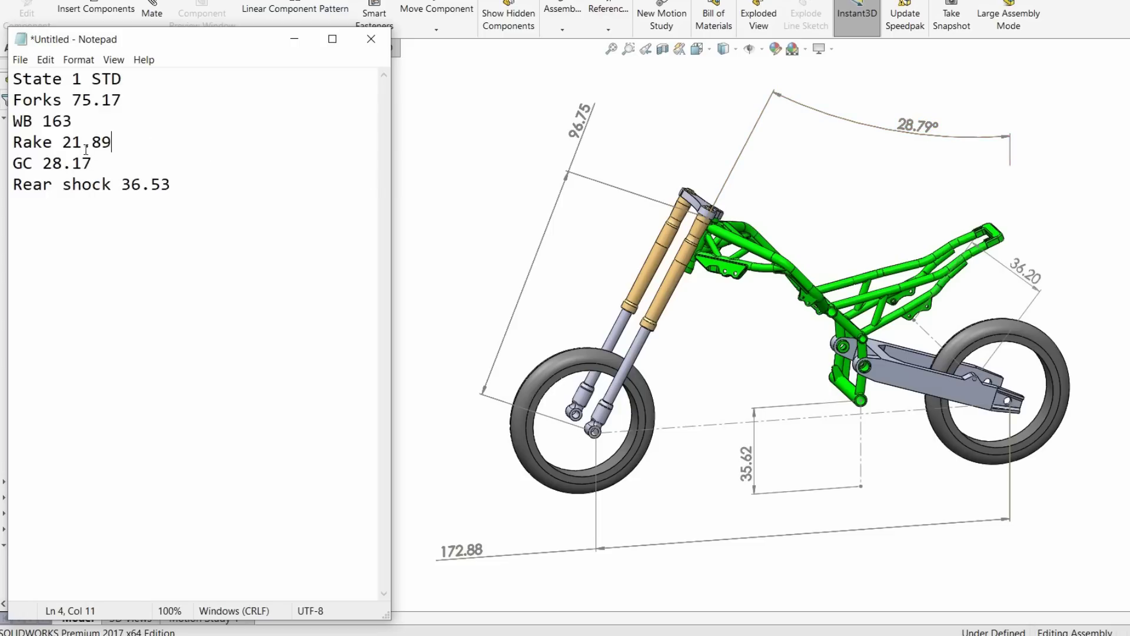
double_click(147, 142)
triple_click(186, 131)
left_click(157, 142)
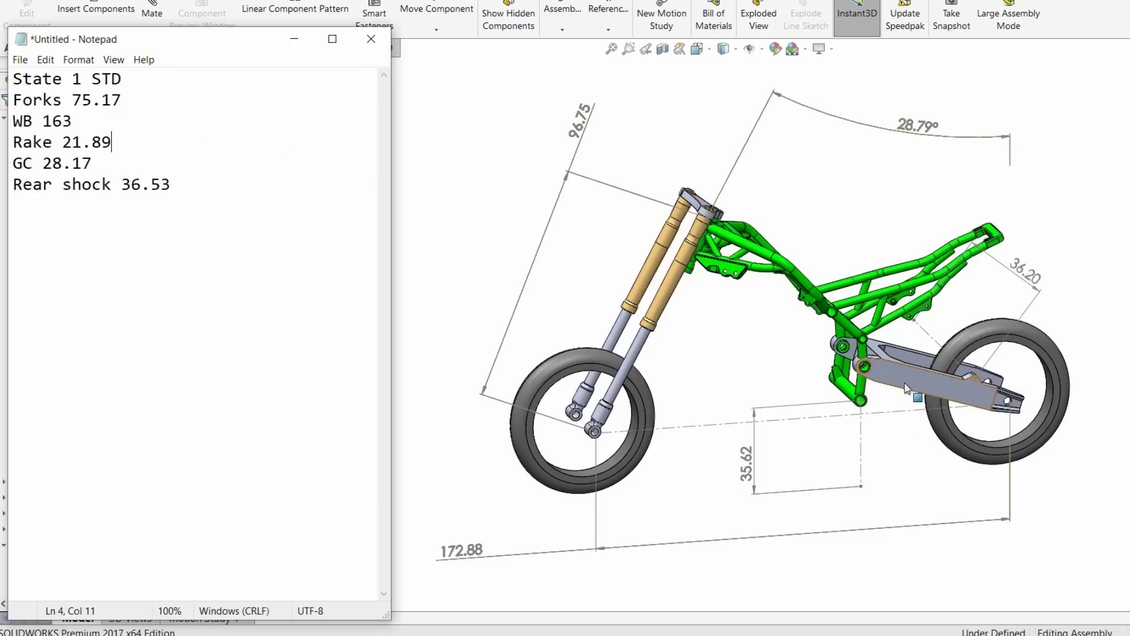
middle_click_drag(875, 417, 873, 394)
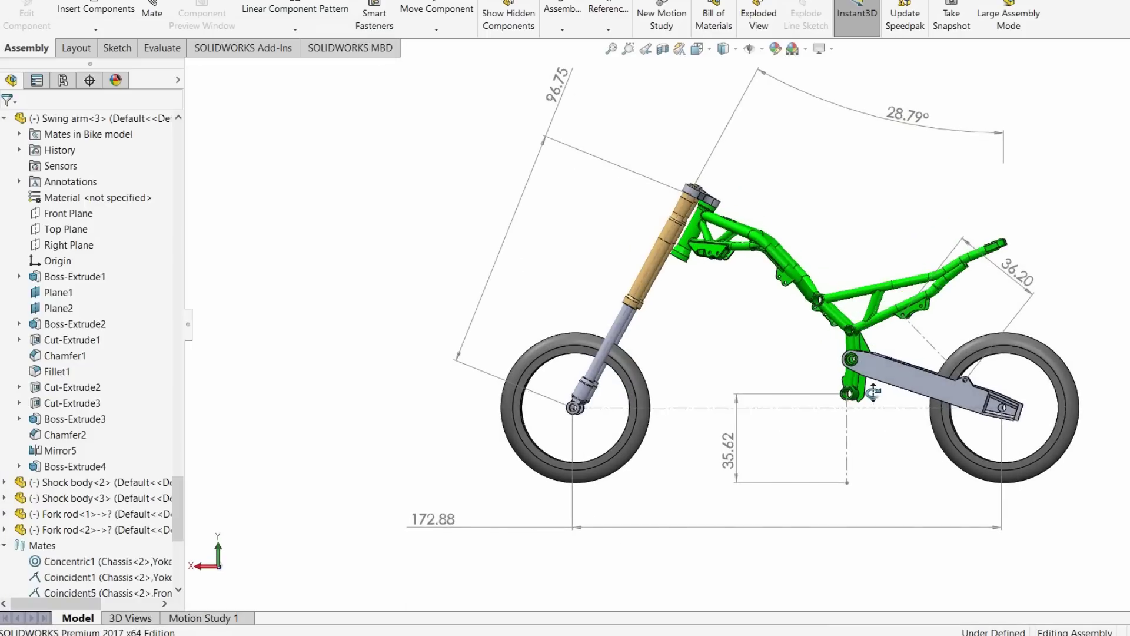
- Examine the extended-fork bike's axle line, swing arm and frame from the side and from slightly angled views
left_click(883, 408)
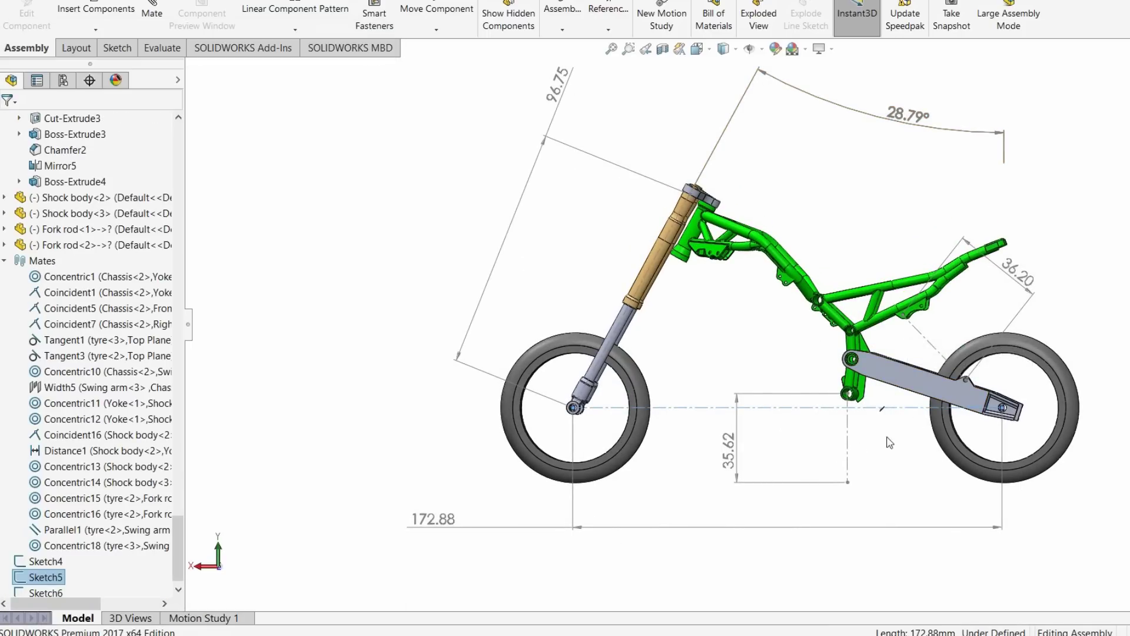
left_click(989, 412)
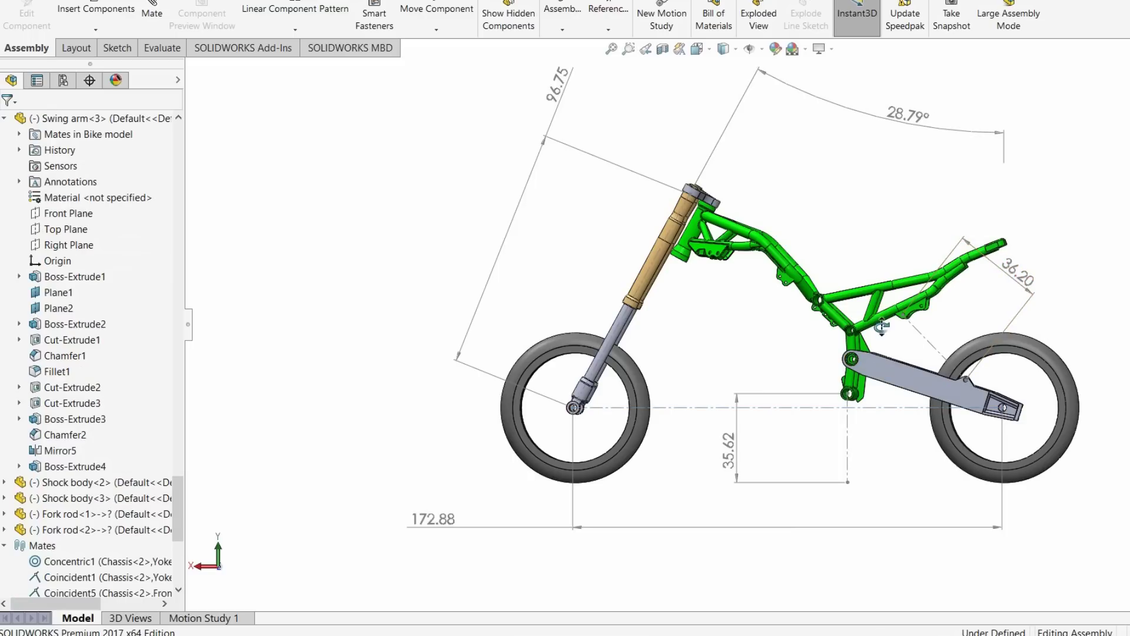
middle_click_drag(881, 327, 898, 318)
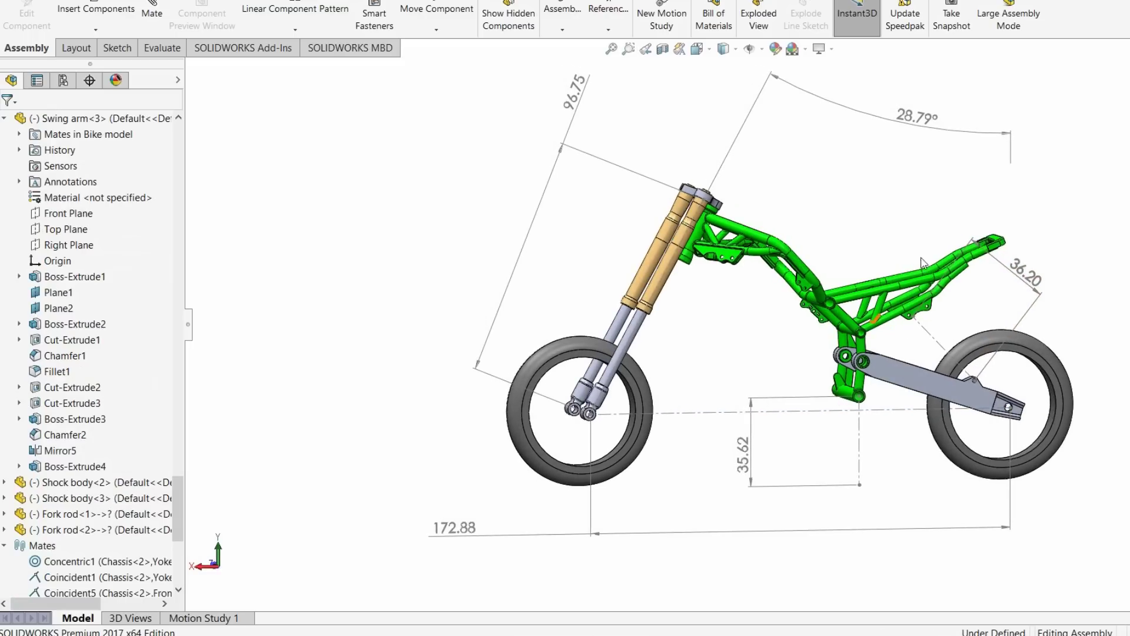
middle_click_drag(896, 274, 868, 171)
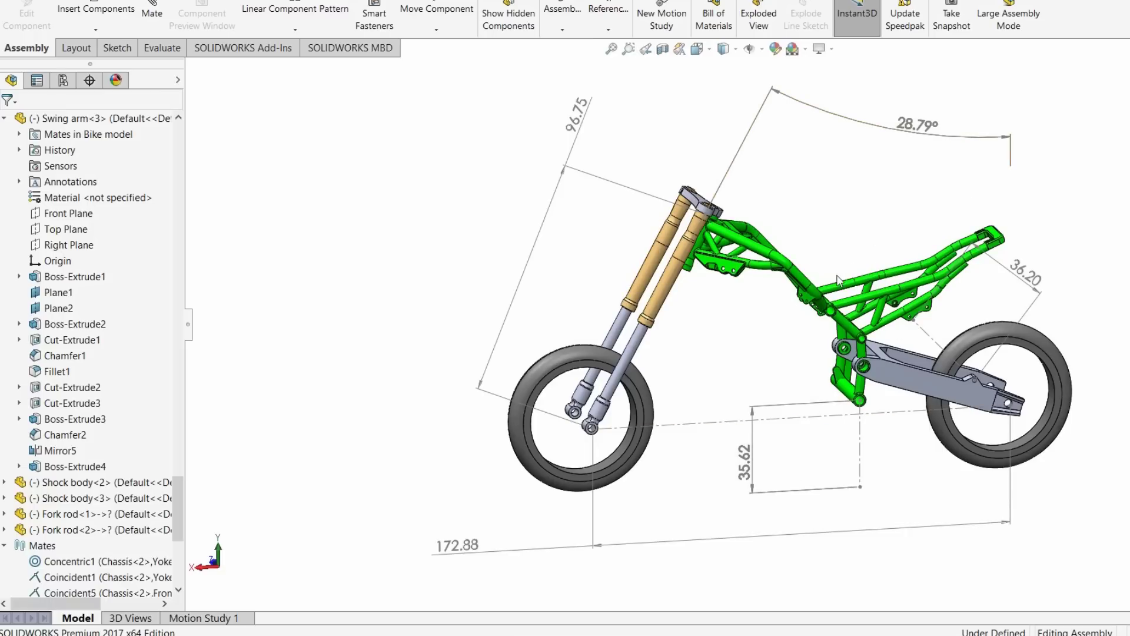
middle_click_drag(868, 233, 889, 259)
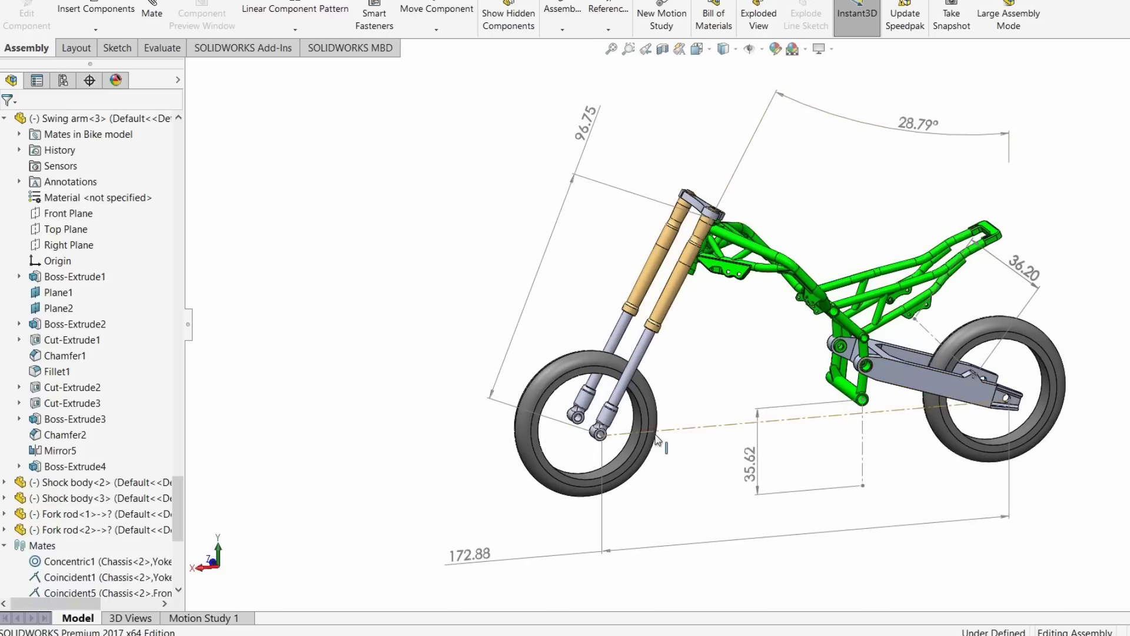
middle_click_drag(743, 316, 786, 331)
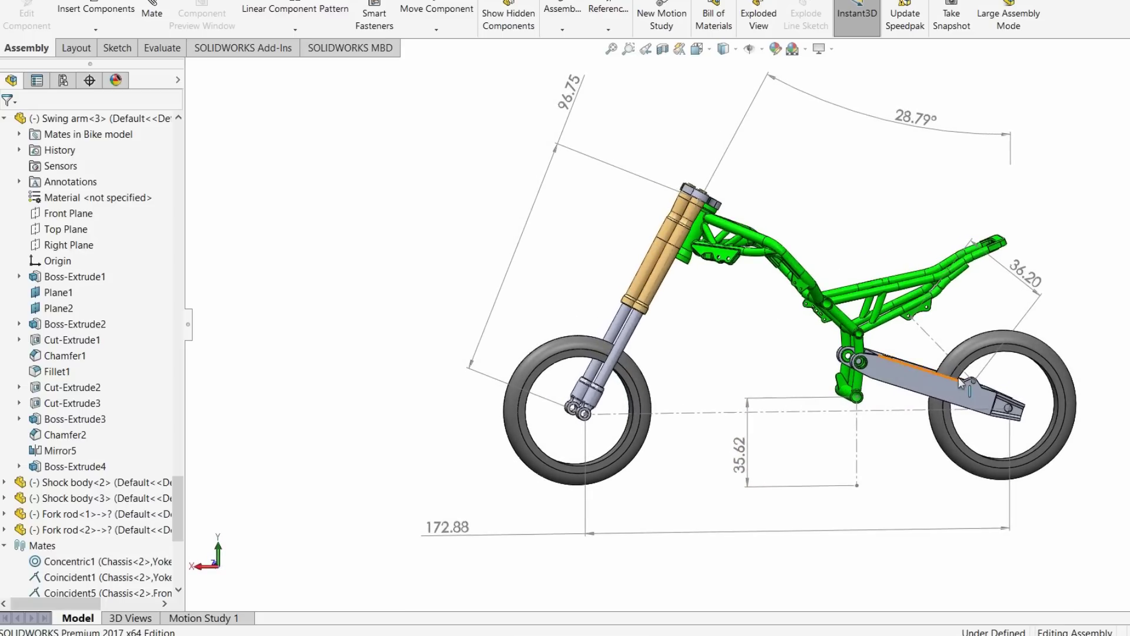
middle_click_drag(918, 371, 778, 353)
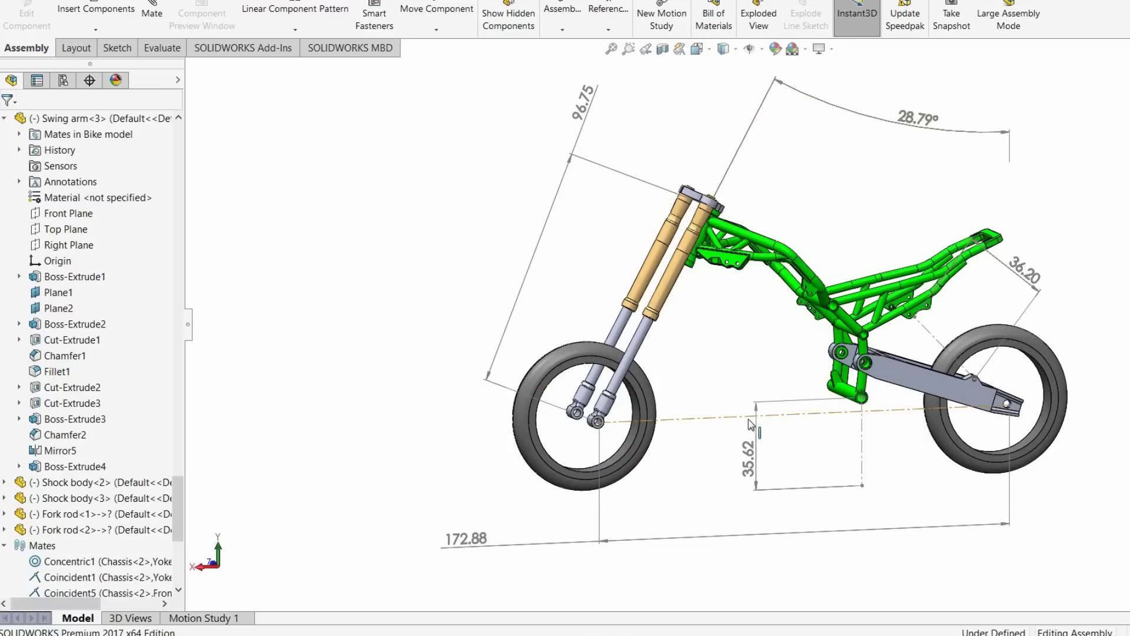
- Examine the rake dimension and overall stance of the whole extended-fork bike from side and angled views
scroll(792, 417, "up", 3)
scroll(852, 371, "down", 3)
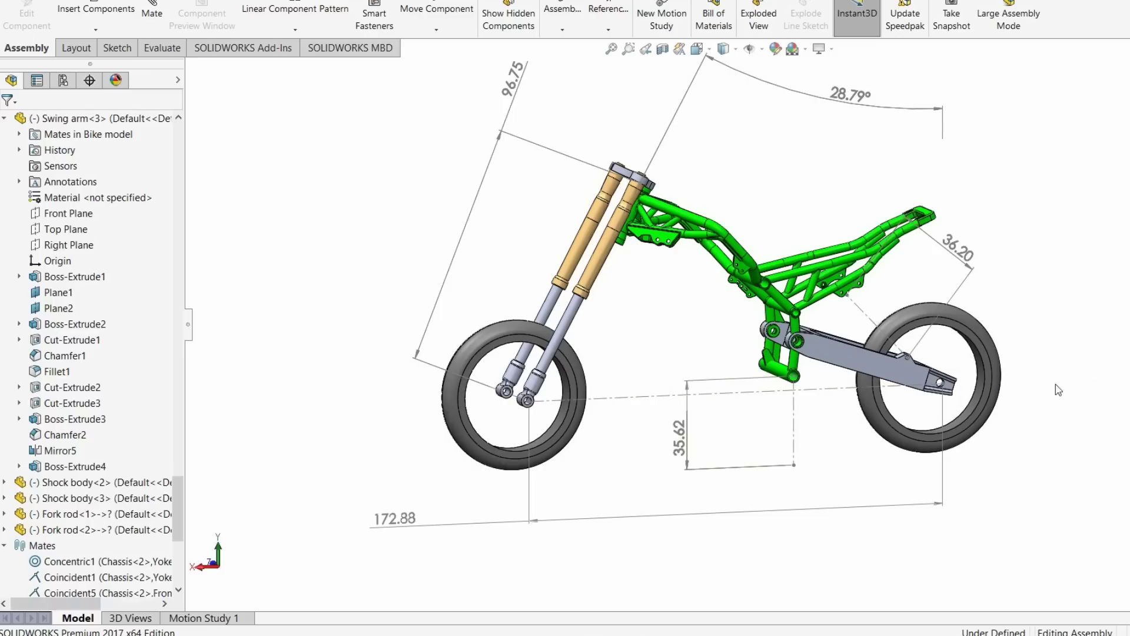
key("f")
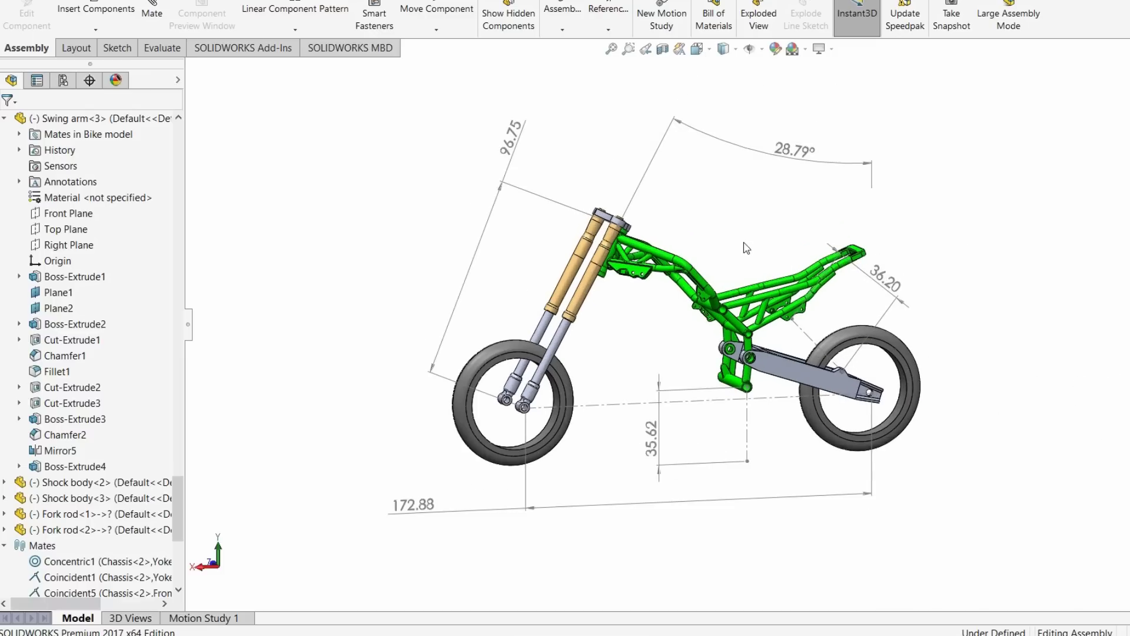
middle_click_drag(712, 257, 715, 227)
key("ctrl+2")
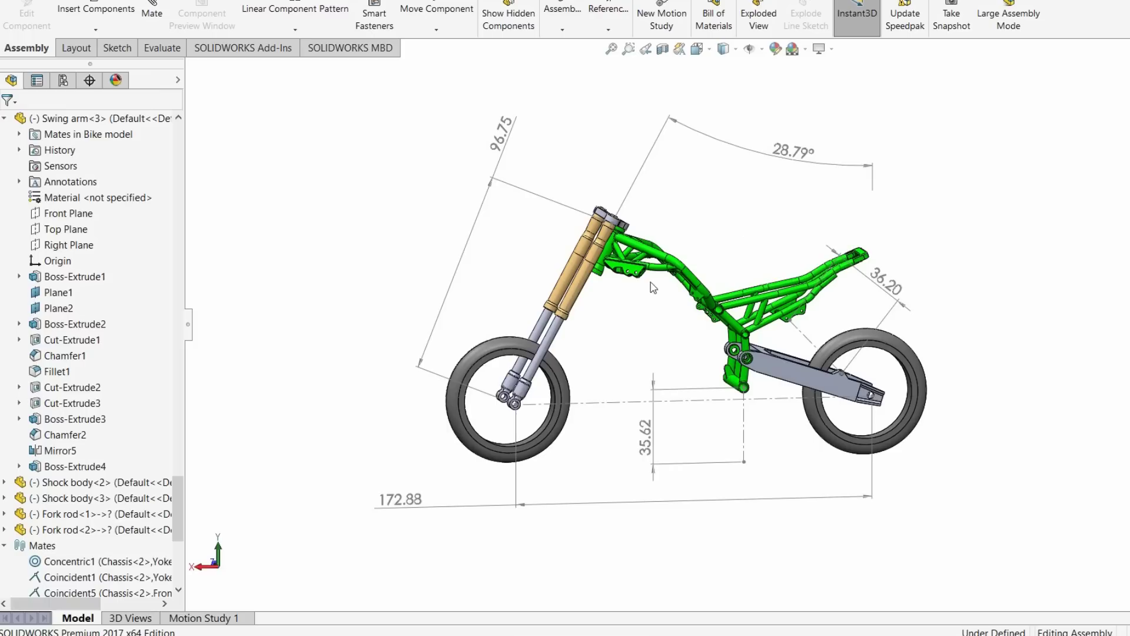
middle_click_drag(623, 293, 638, 305)
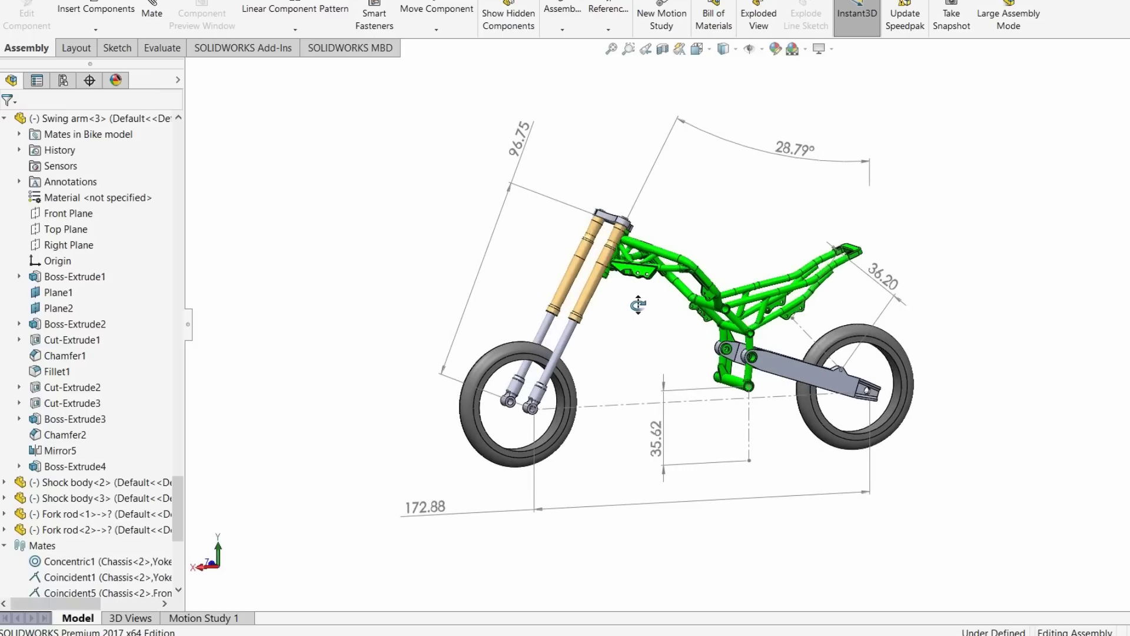
left_click(690, 206)
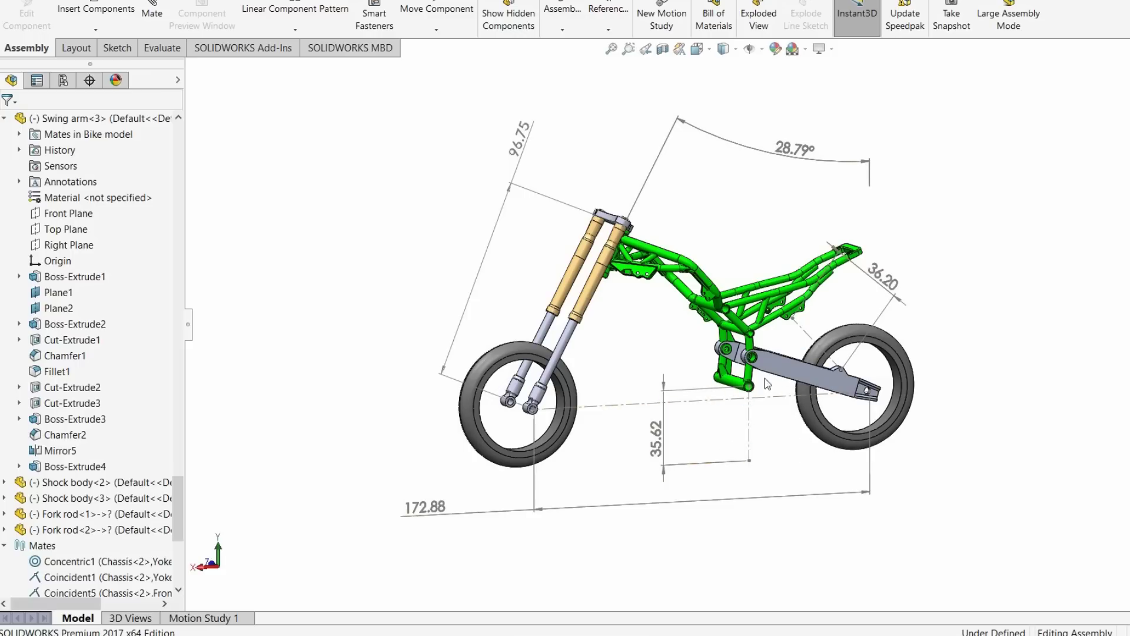
scroll(625, 360, "down", 3)
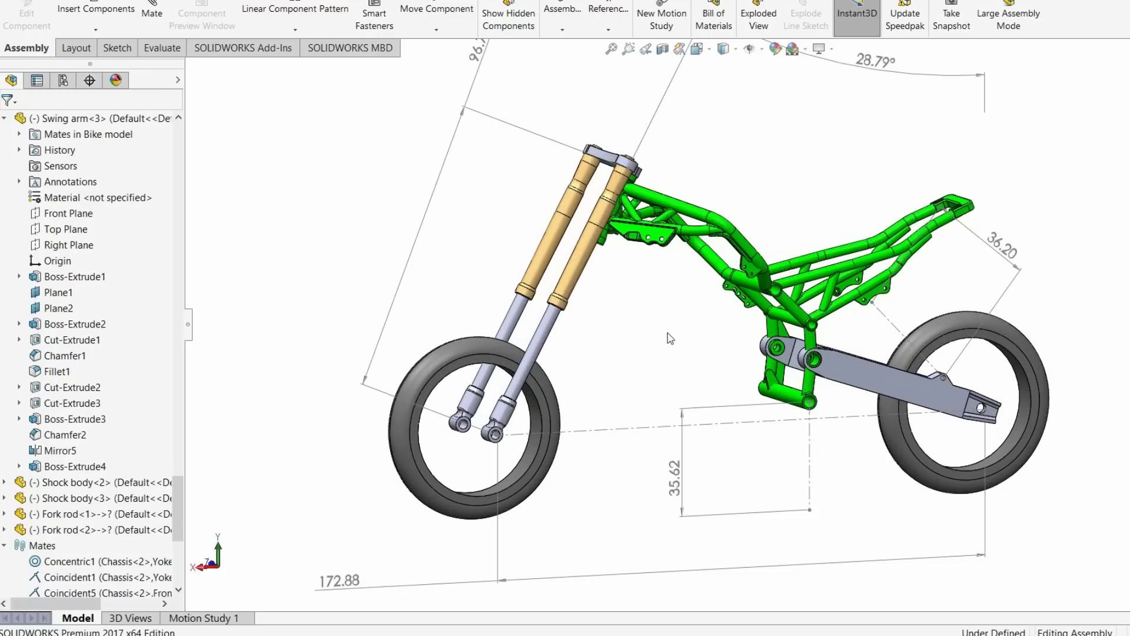
scroll(668, 333, "up", 3)
left_click(670, 330)
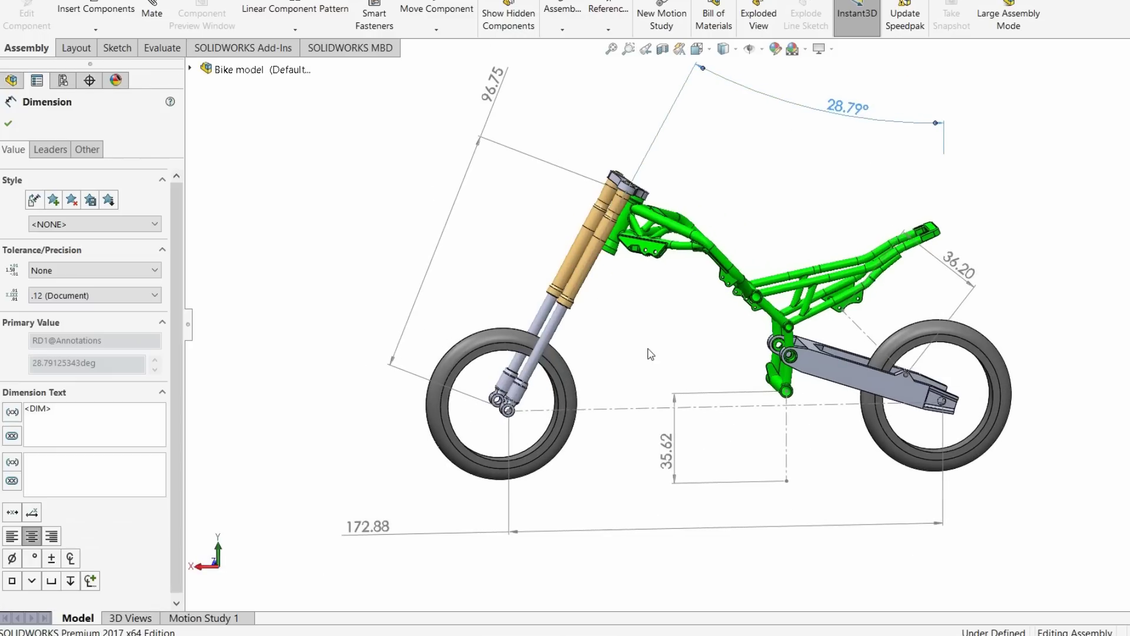
left_click(617, 338)
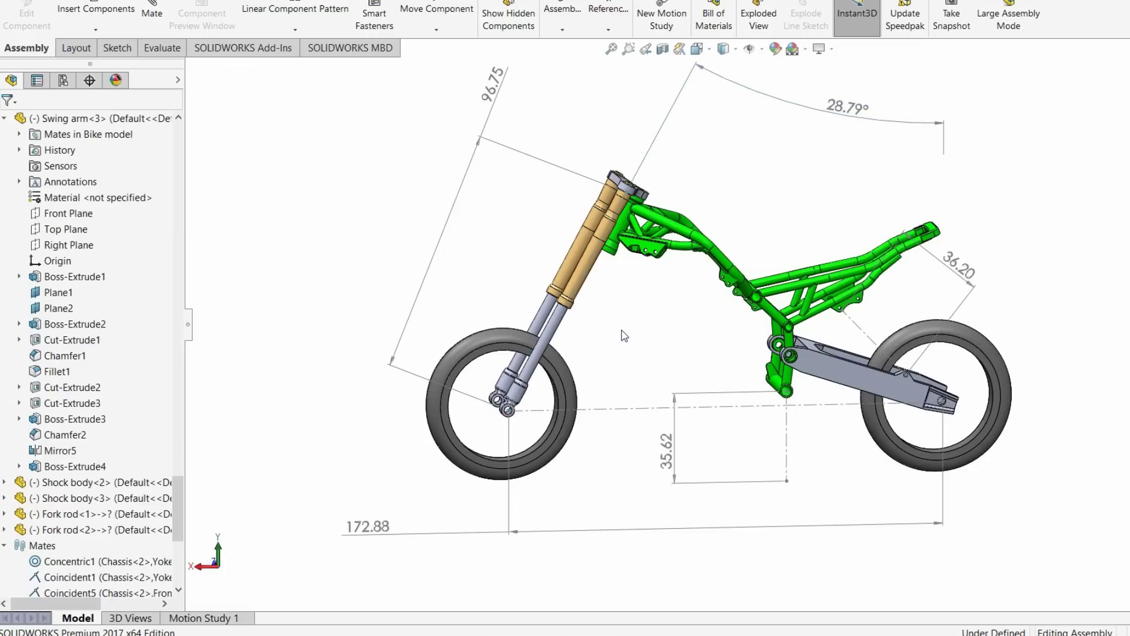
middle_click_drag(623, 329, 661, 335)
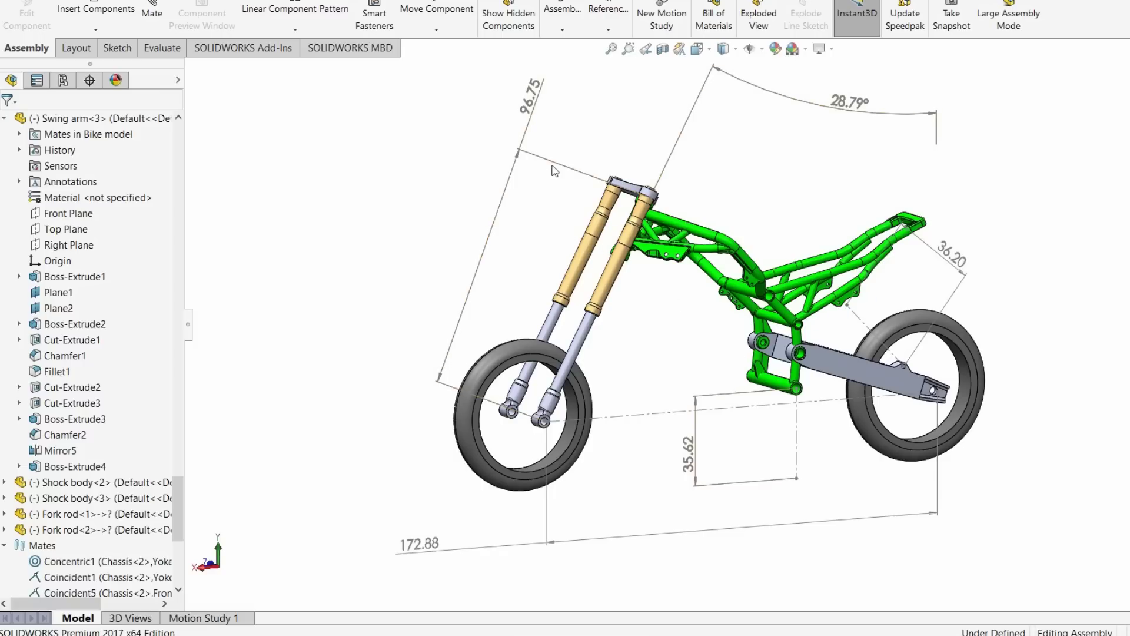
- Slide the fork body down the fork rods to shorten the front forks to about 79.59 mm
left_click(651, 198)
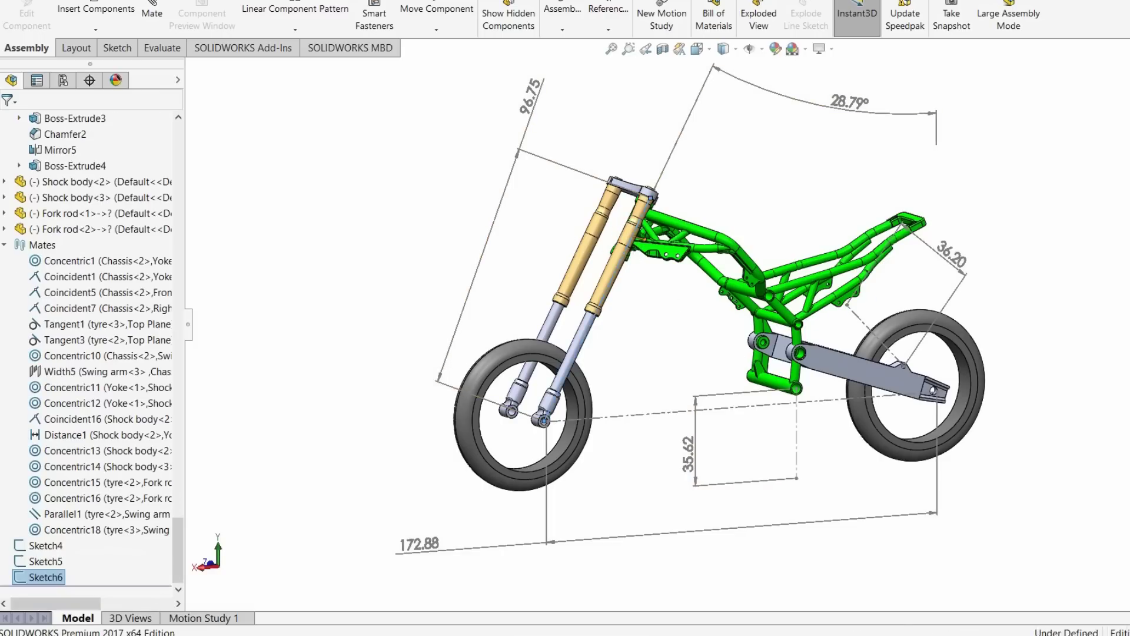
left_click(592, 241)
left_click_drag(591, 245, 574, 295)
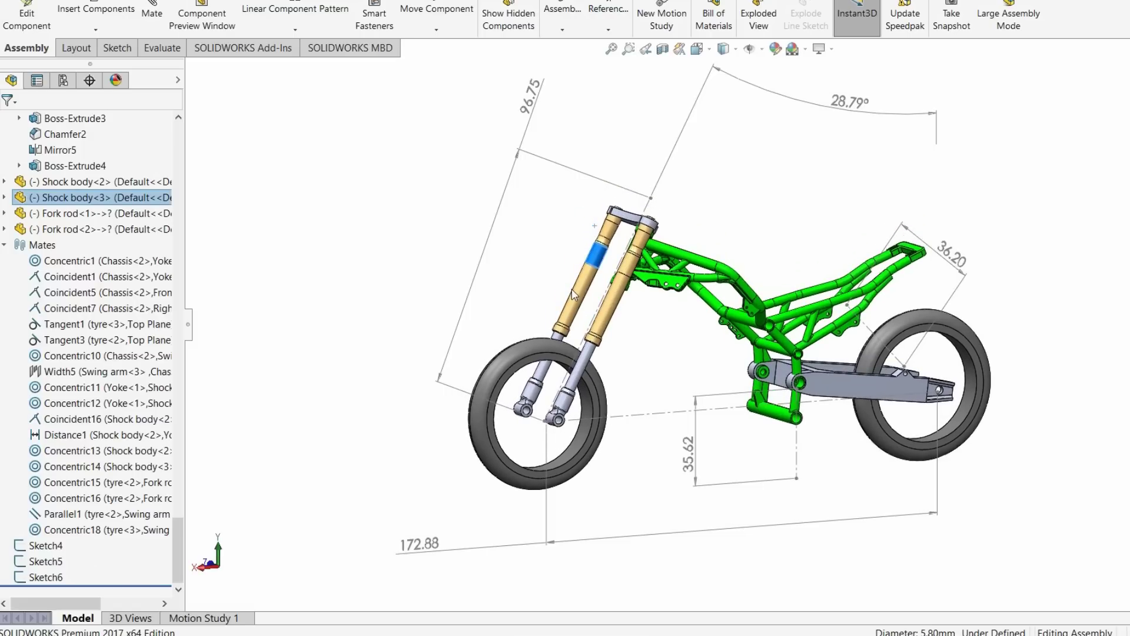
left_click(533, 283)
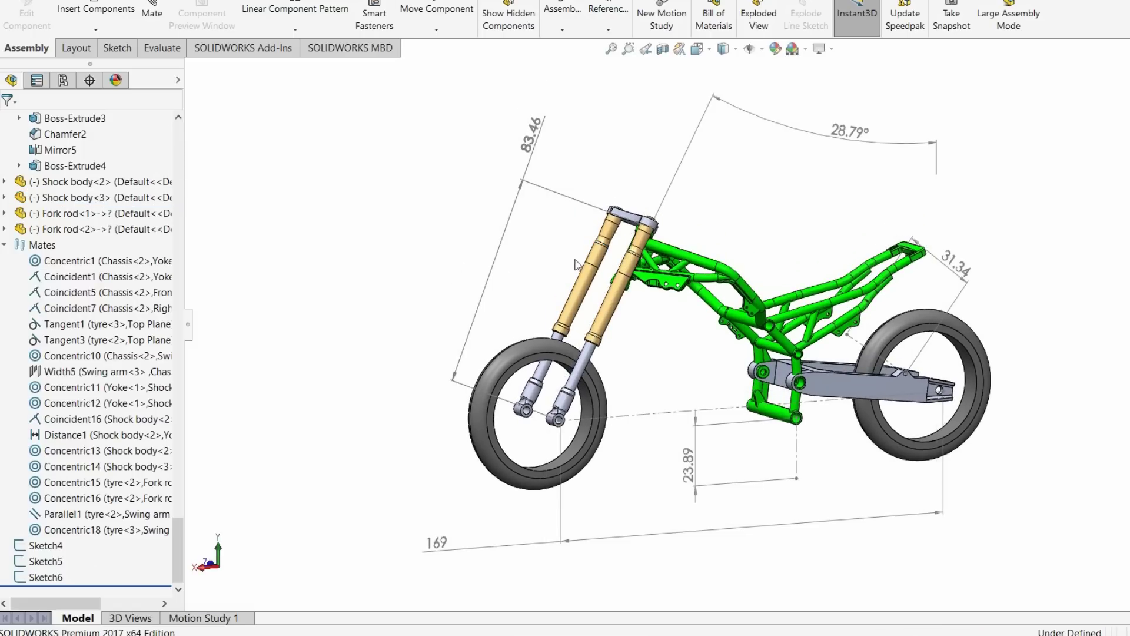
left_click_drag(595, 254, 591, 286)
left_click(532, 274)
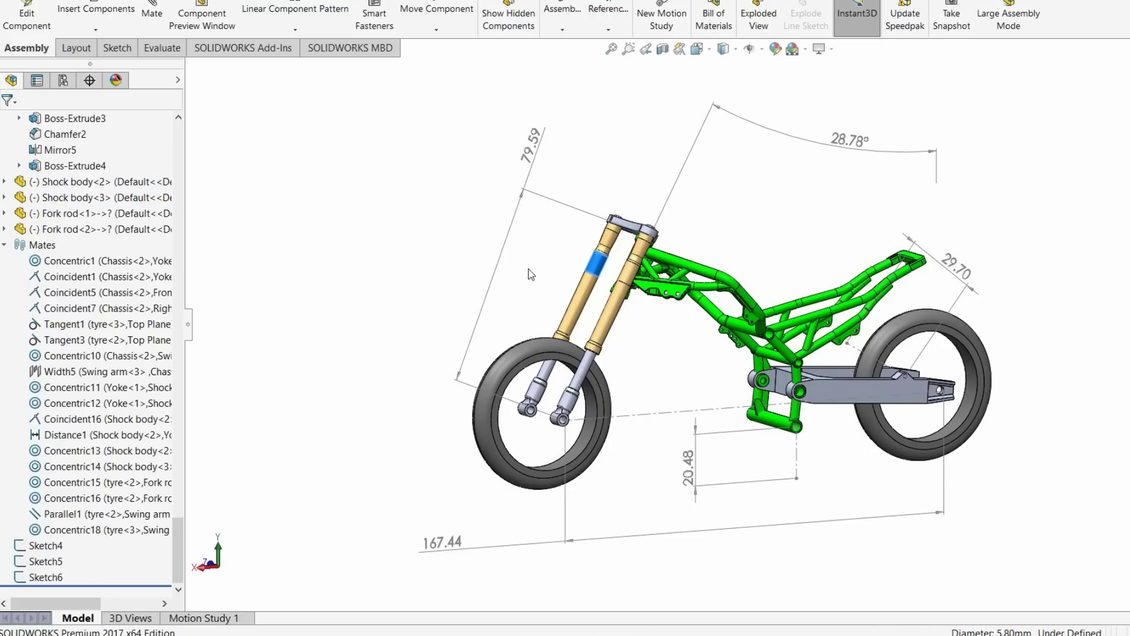
- Check the State 1 STD values in Notepad and shorten the front forks further to about 75.41 mm
key("alt+Tab")
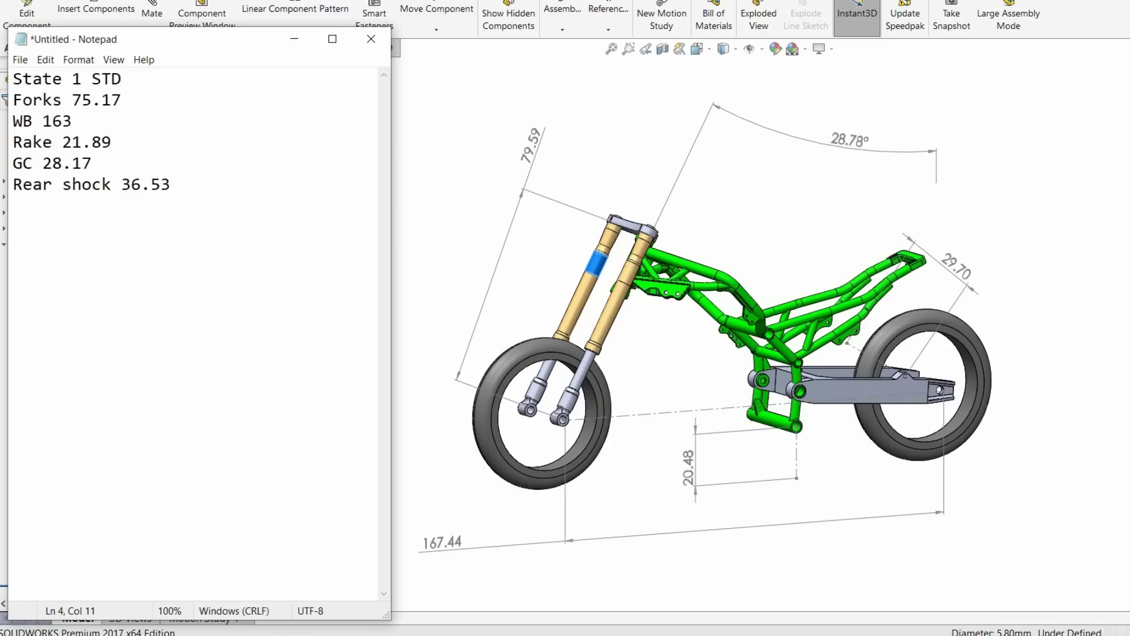
key("alt+Tab")
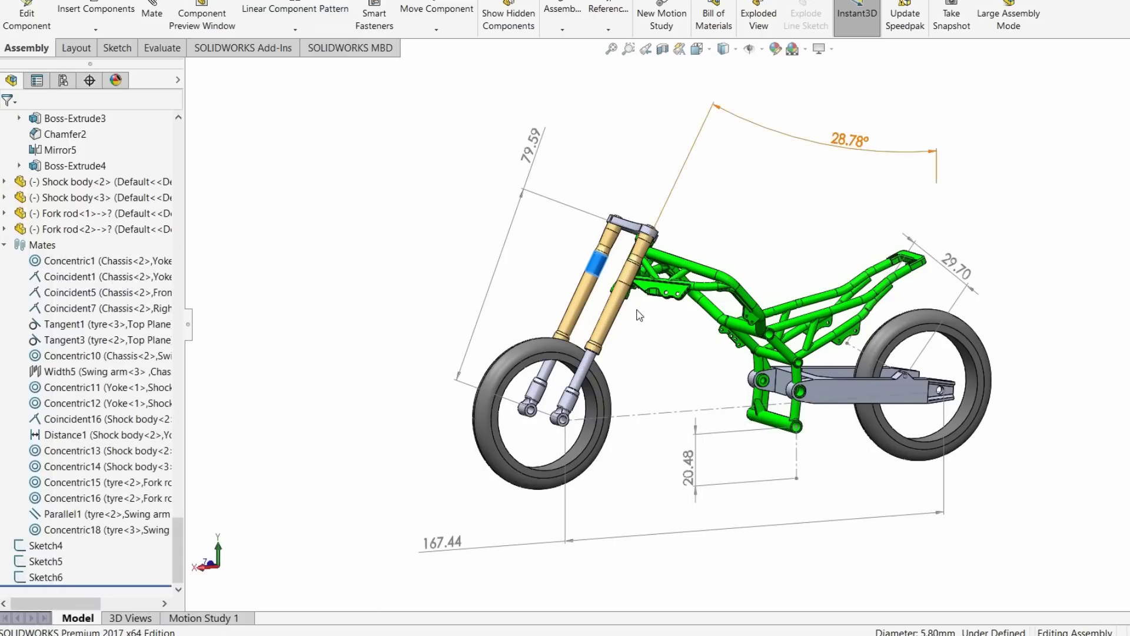
double_click(630, 280)
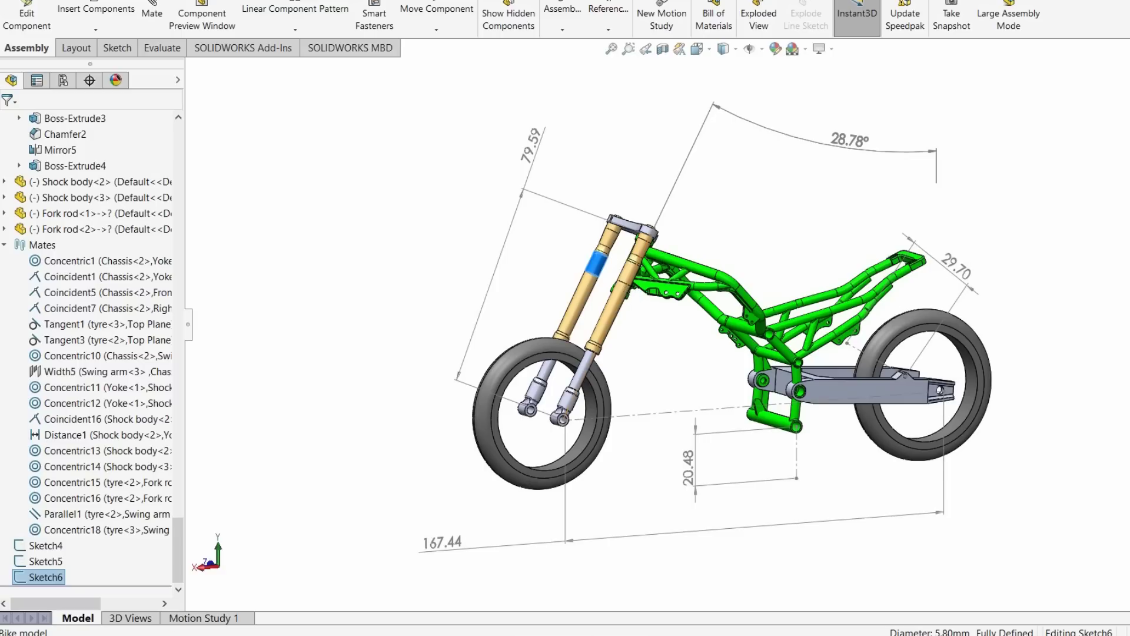
left_click(630, 279)
left_click_drag(630, 279, 489, 284)
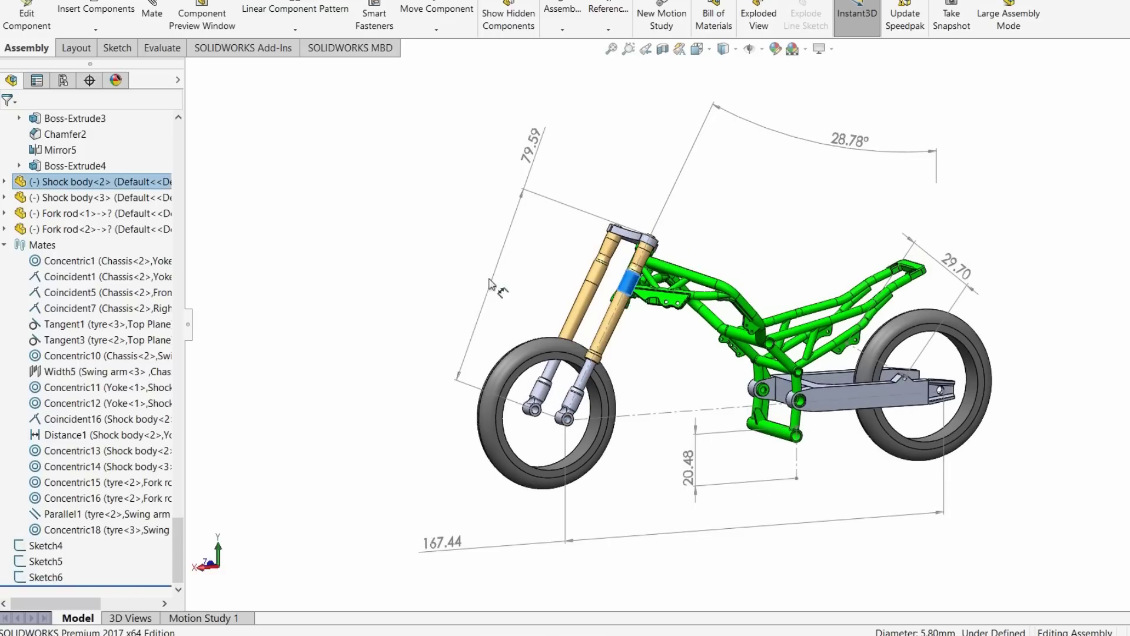
left_click(399, 265)
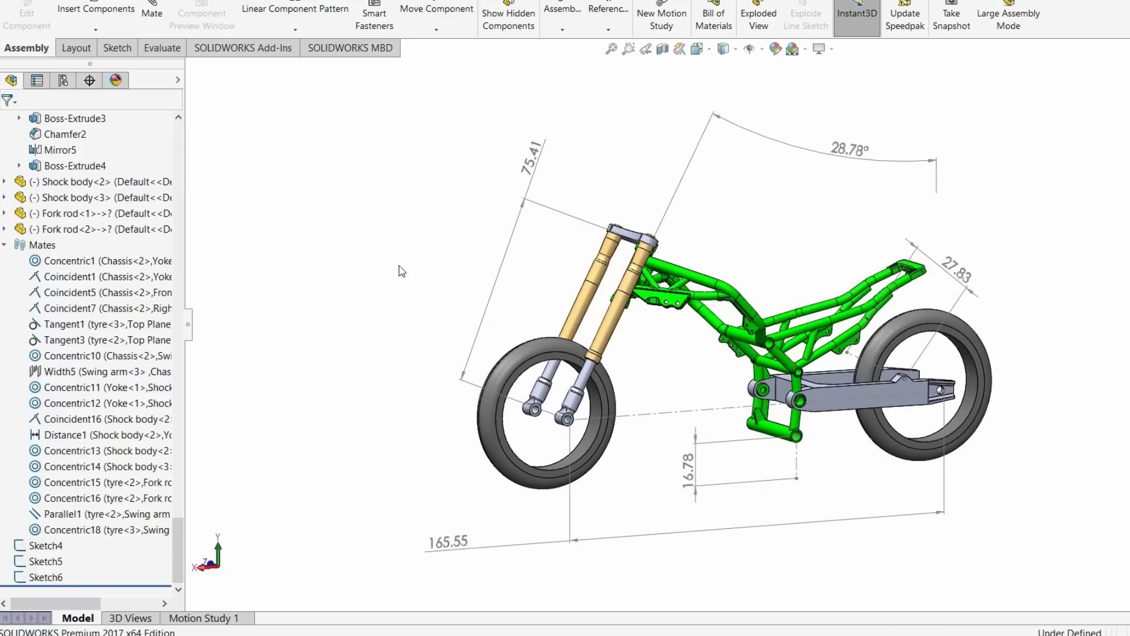
- Raise the front end of the swing arm in side view to lengthen the rear shock to about 31.45 mm
key("ctrl+2")
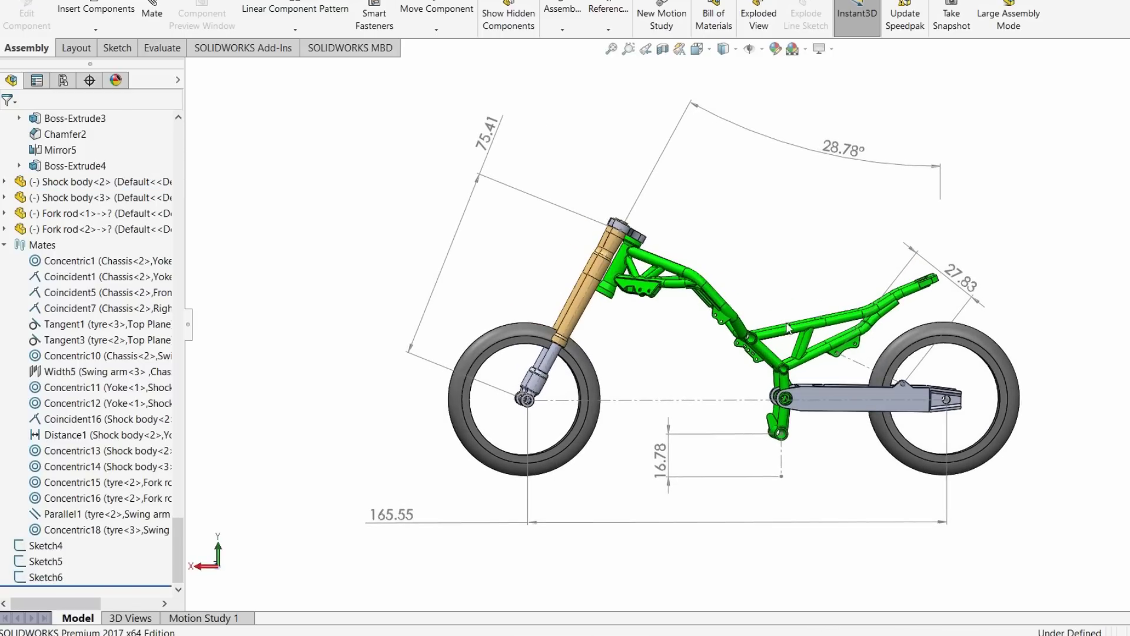
left_click_drag(800, 396, 816, 379)
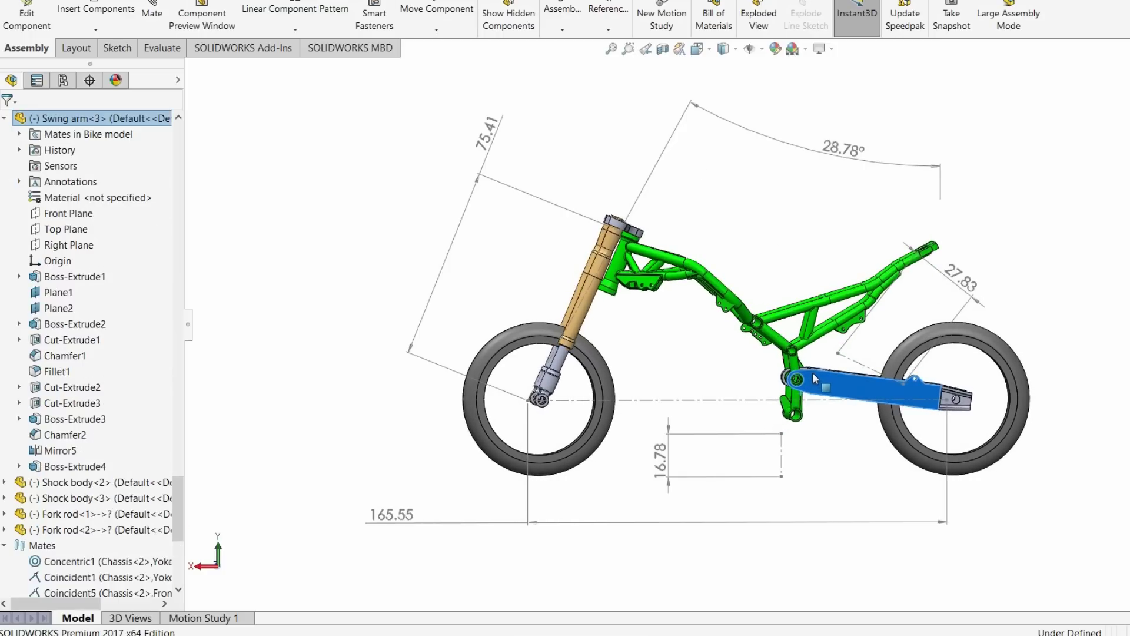
left_click_drag(572, 340, 563, 353)
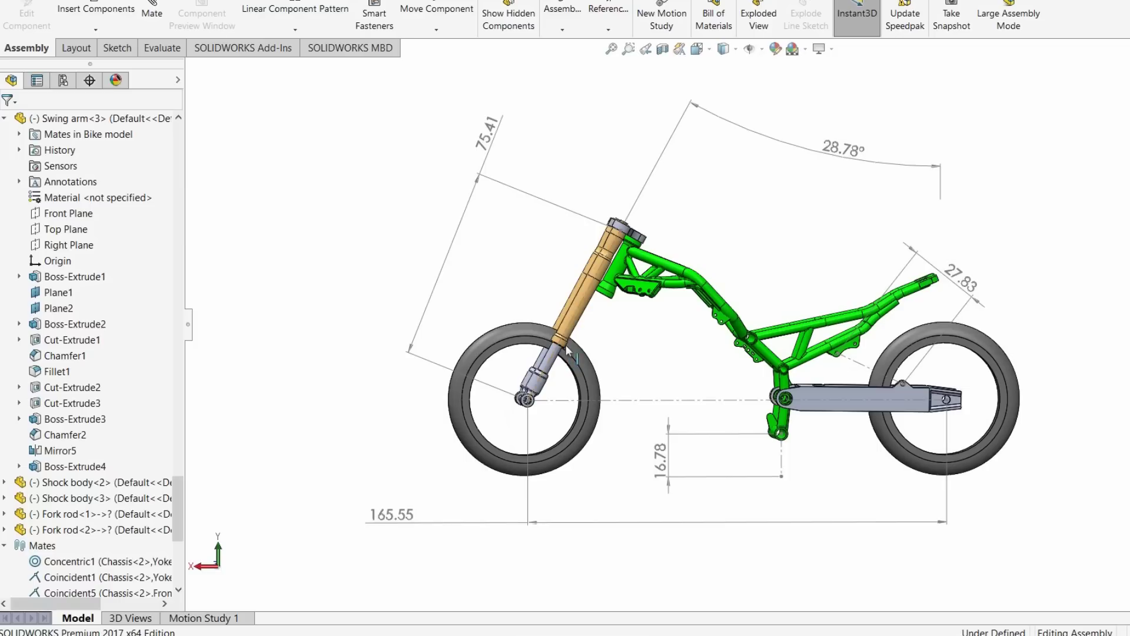
left_click(578, 363)
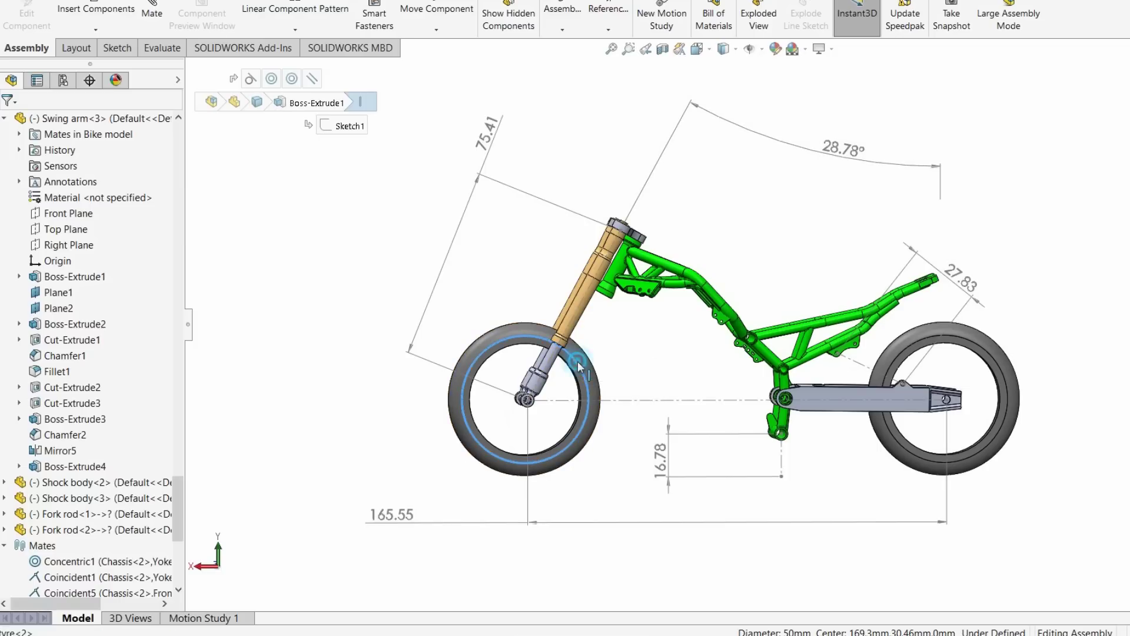
left_click(644, 356)
left_click_drag(807, 401, 814, 386)
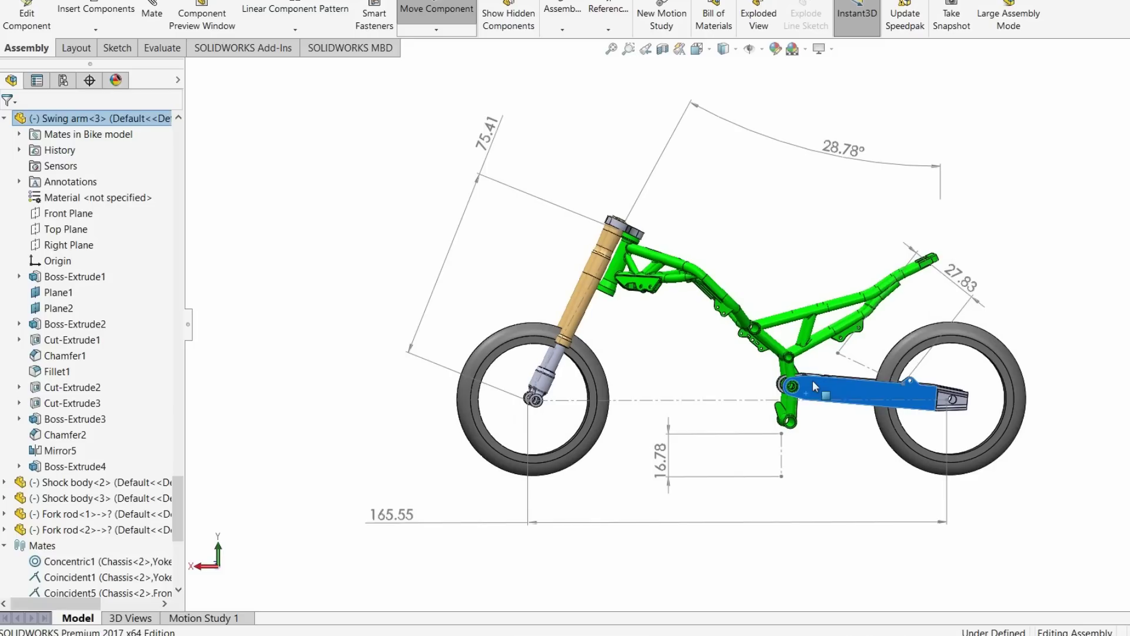
left_click_drag(815, 386, 814, 387)
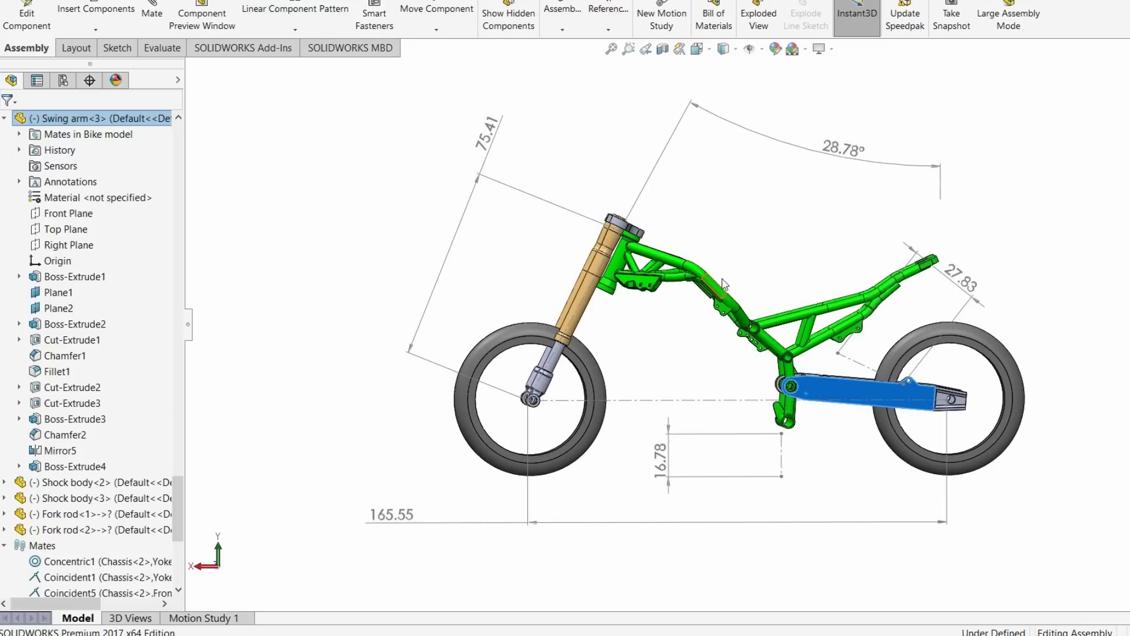
left_click(816, 276)
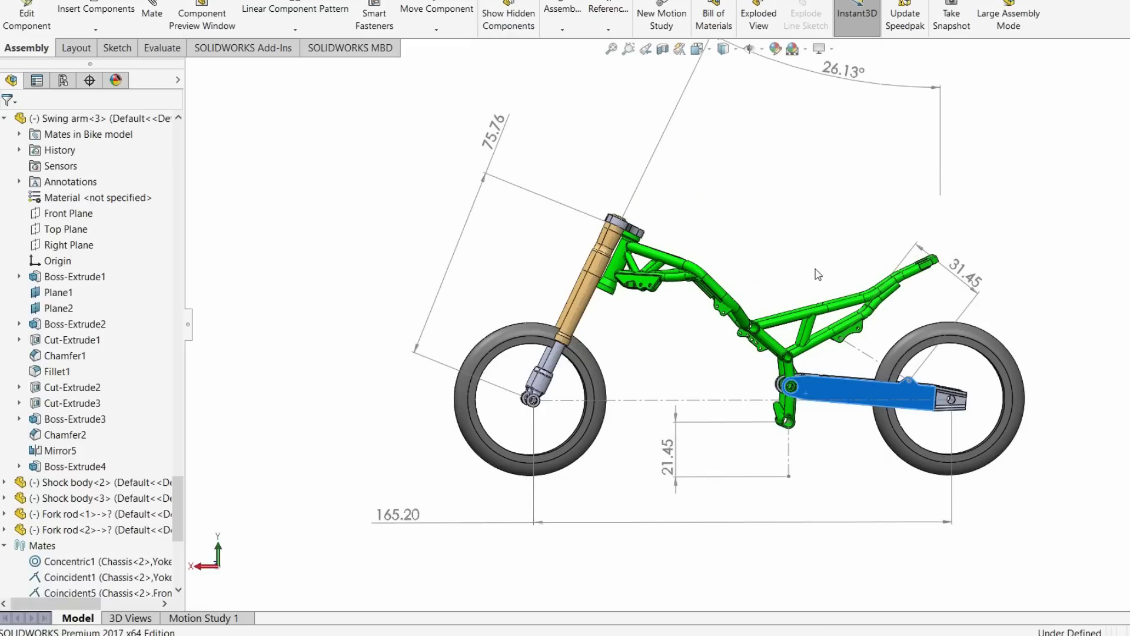
- Raise the front end of the swing arm in back view to lengthen the rear shock to about 36.69 mm
left_click(697, 49)
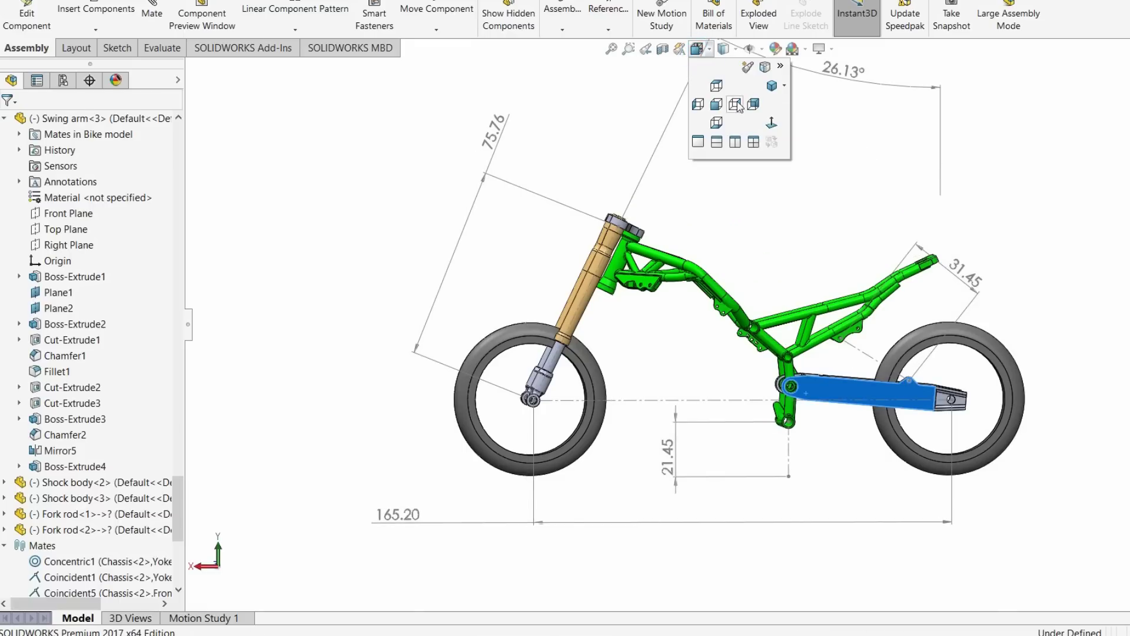
left_click(751, 105)
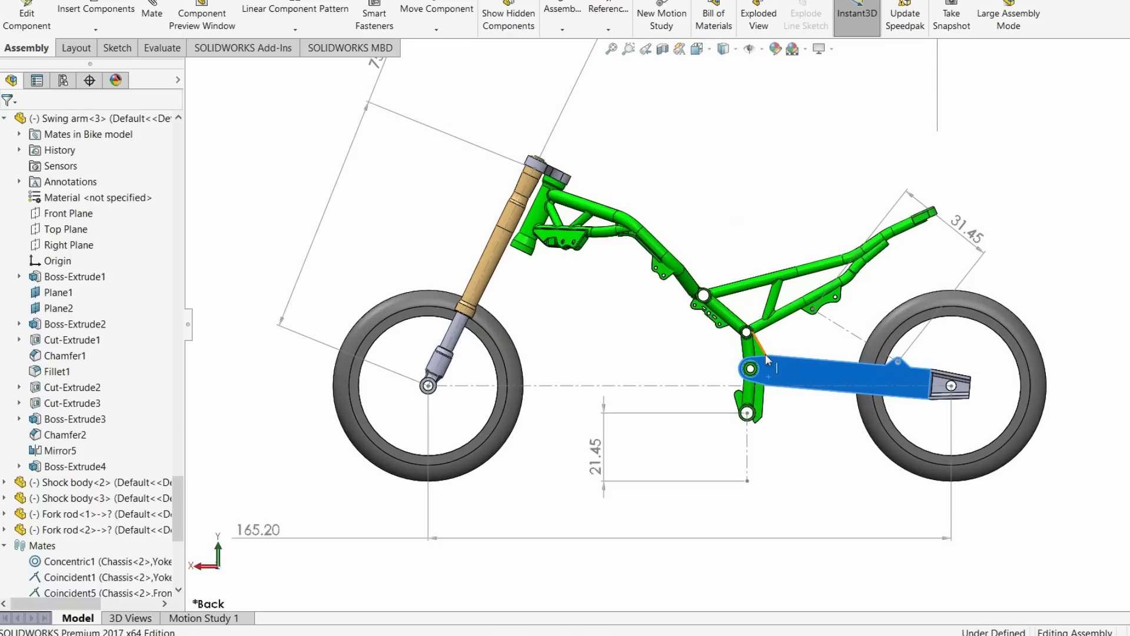
left_click_drag(774, 359, 778, 348)
left_click(853, 310)
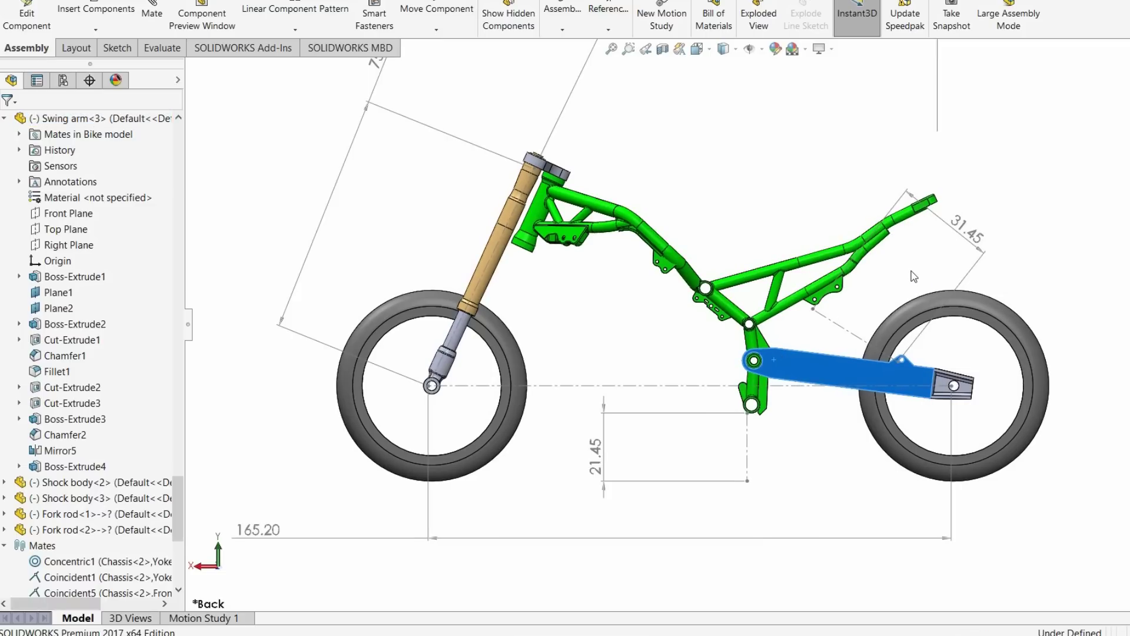
left_click_drag(785, 358, 803, 343)
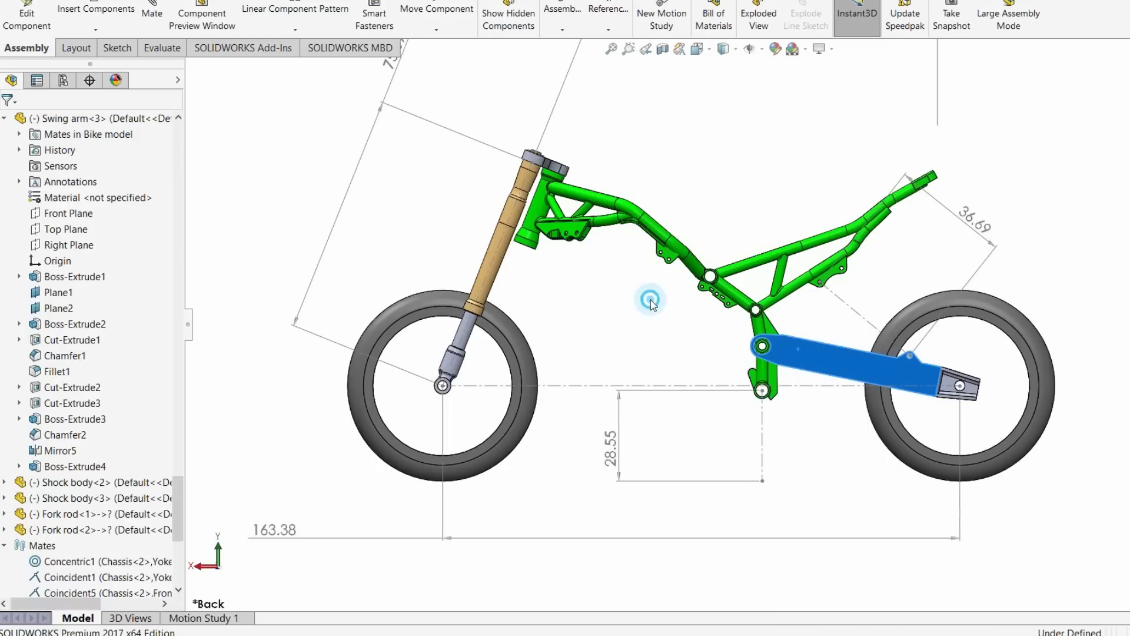
left_click(636, 316)
- Check the State 1 STD values in Notepad and move the rake angle dimension down closer to the chassis
scroll(639, 317, "up", 2)
middle_click_drag(643, 320, 689, 338)
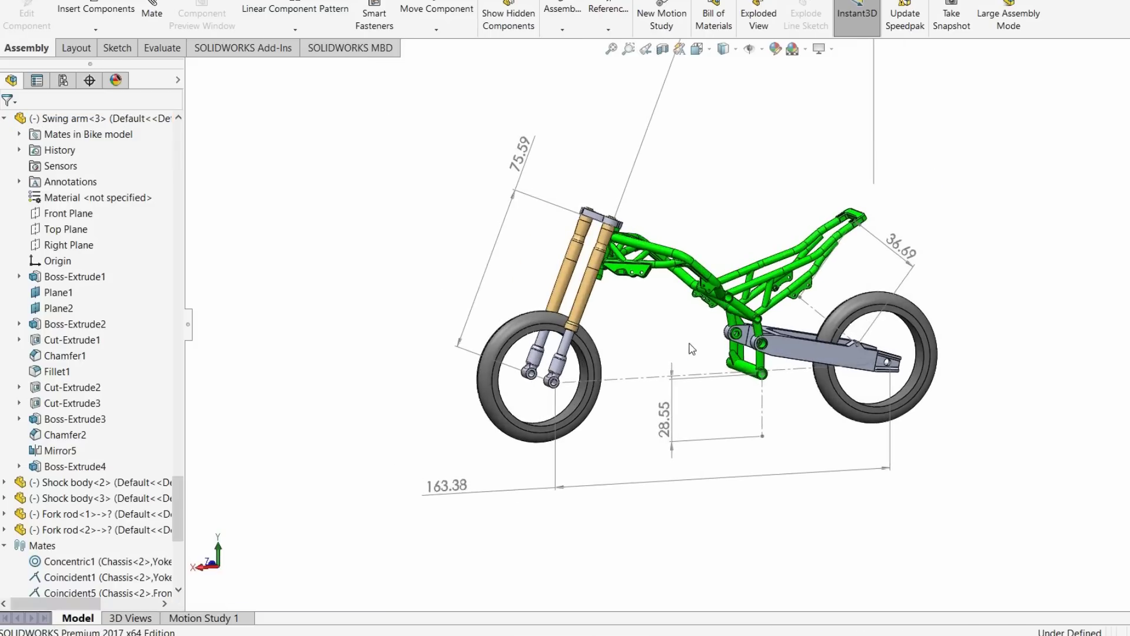
scroll(696, 338, "down", 2)
key("alt+Tab")
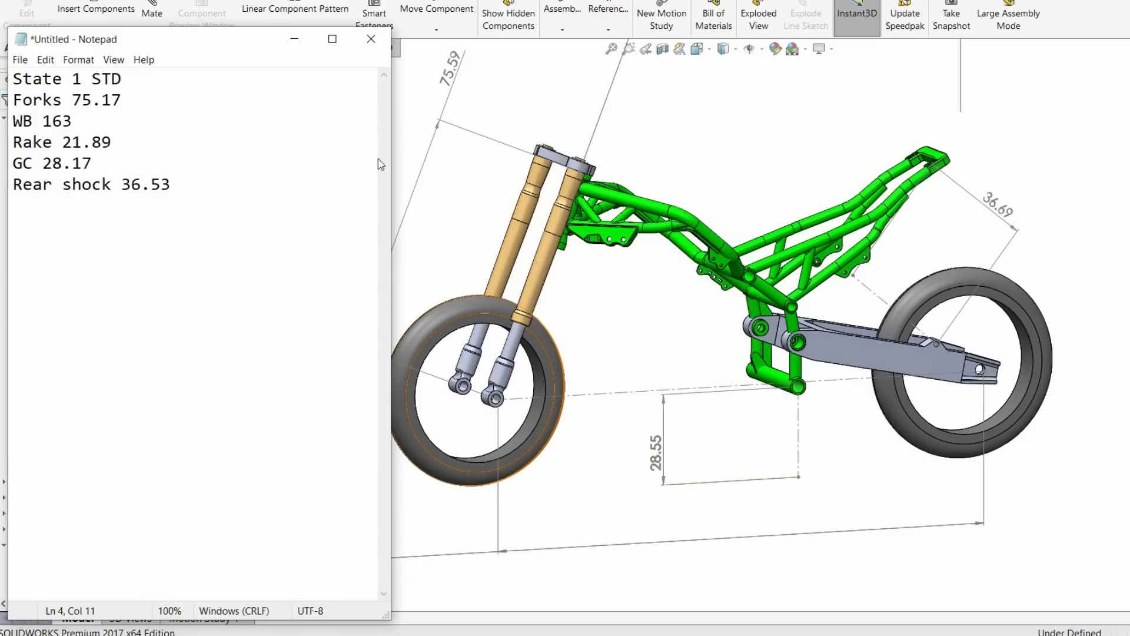
scroll(707, 265, "up", 5)
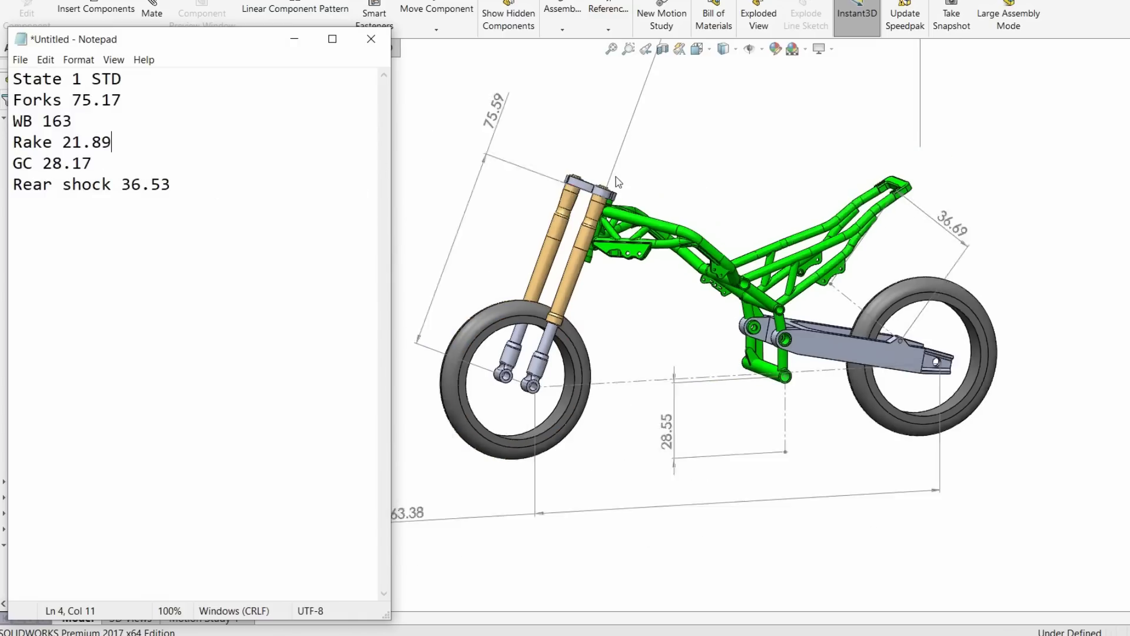
scroll(716, 154, "down", 2)
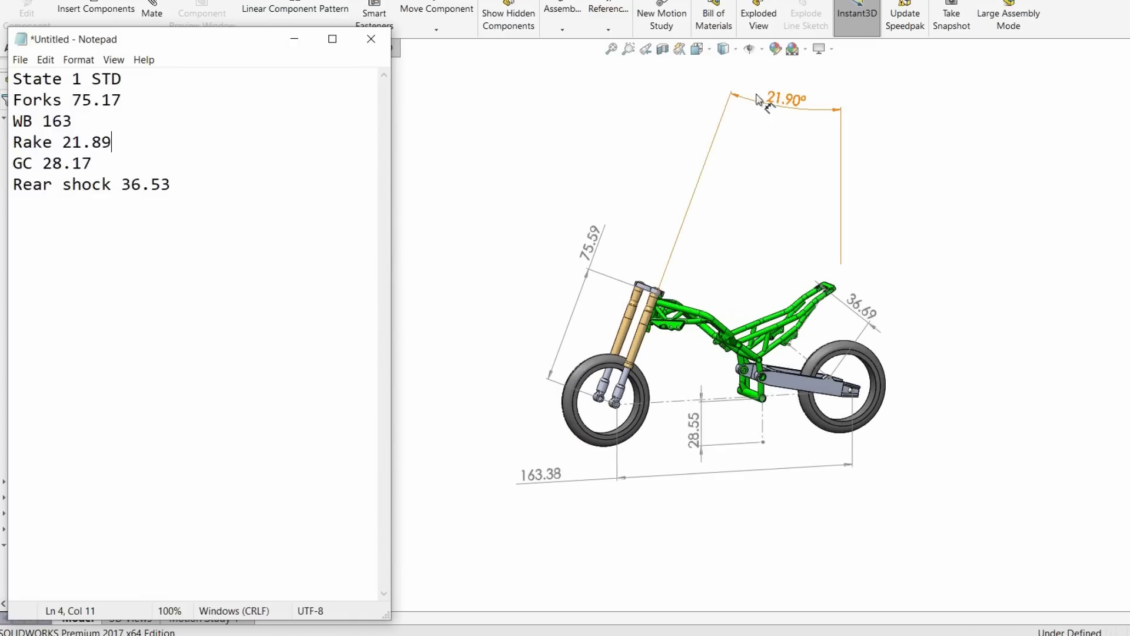
left_click_drag(775, 101, 863, 253)
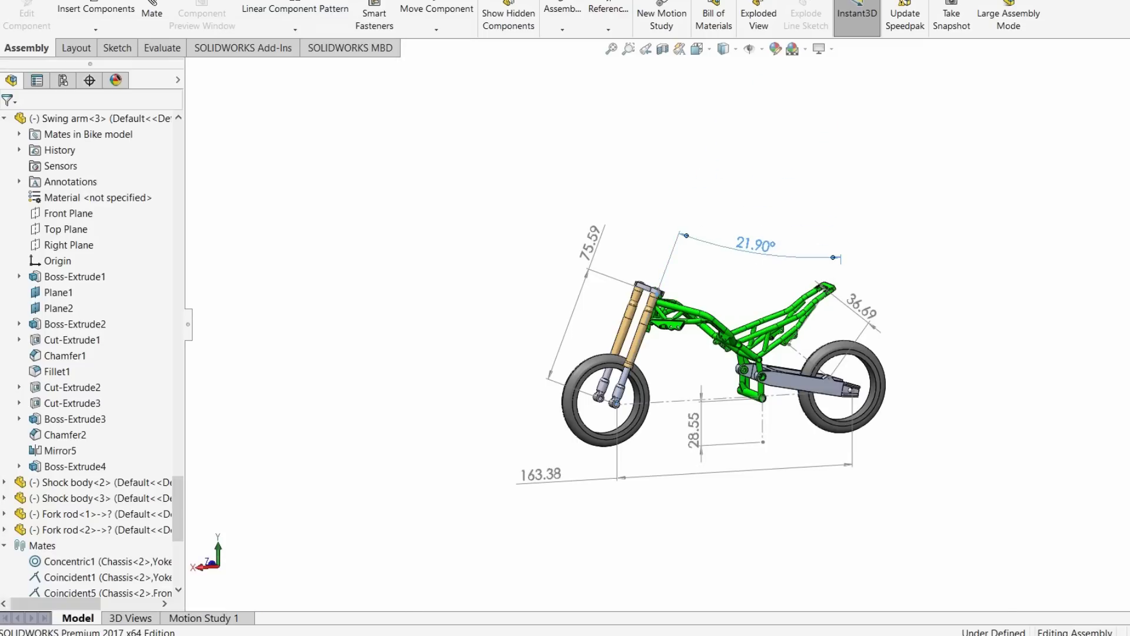
- Compare the bike's wheelbase, rake, ground clearance, fork and rear shock dimensions with the State 1 STD values in Notepad
scroll(819, 353, "down", 3)
scroll(716, 318, "up", 3)
scroll(648, 370, "down", 2)
scroll(648, 369, "down", 2)
key("alt+Tab")
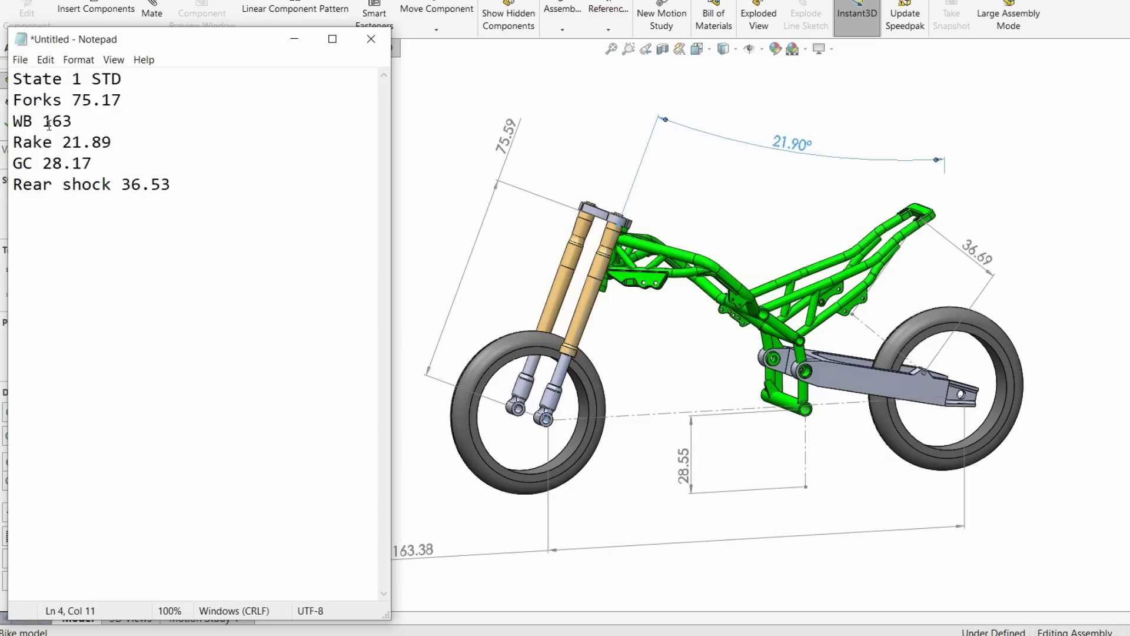
key("alt+Tab")
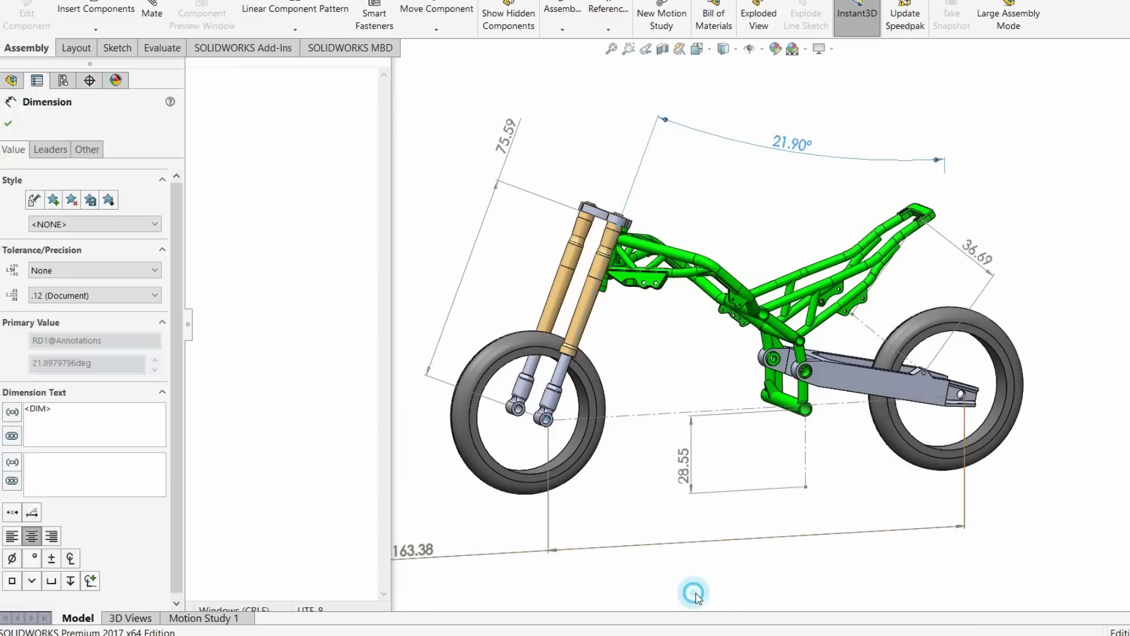
left_click(687, 550)
scroll(687, 550, "up", 3)
scroll(677, 241, "down", 2)
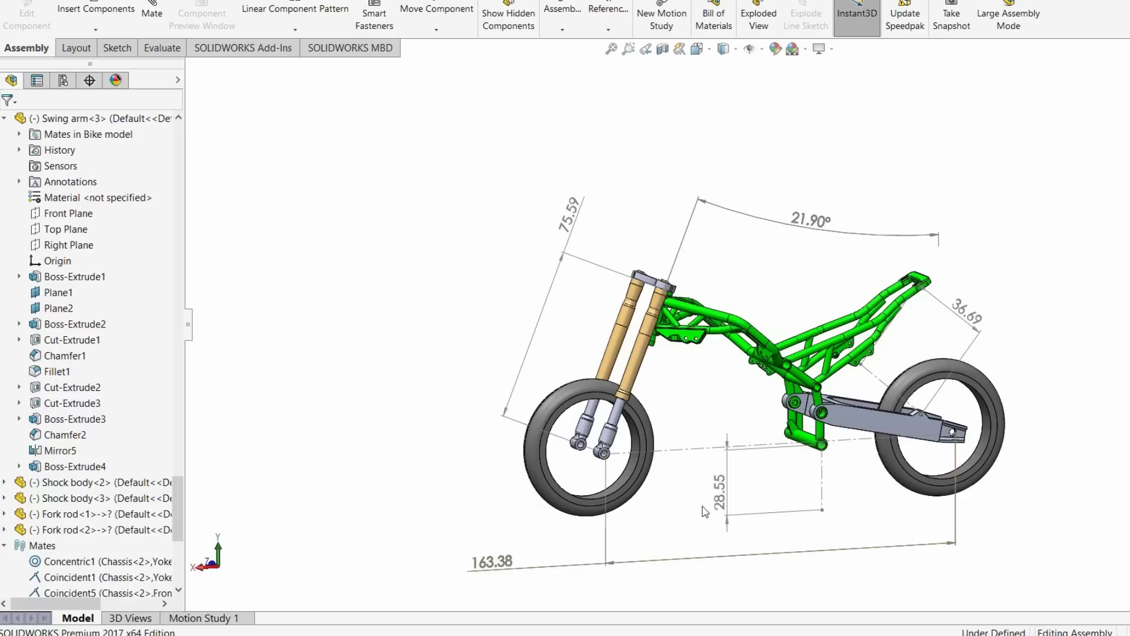
- Find the Distance1 mate between the fork body and the yoke and examine its offset at the fork tops
scroll(641, 299, "down", 5)
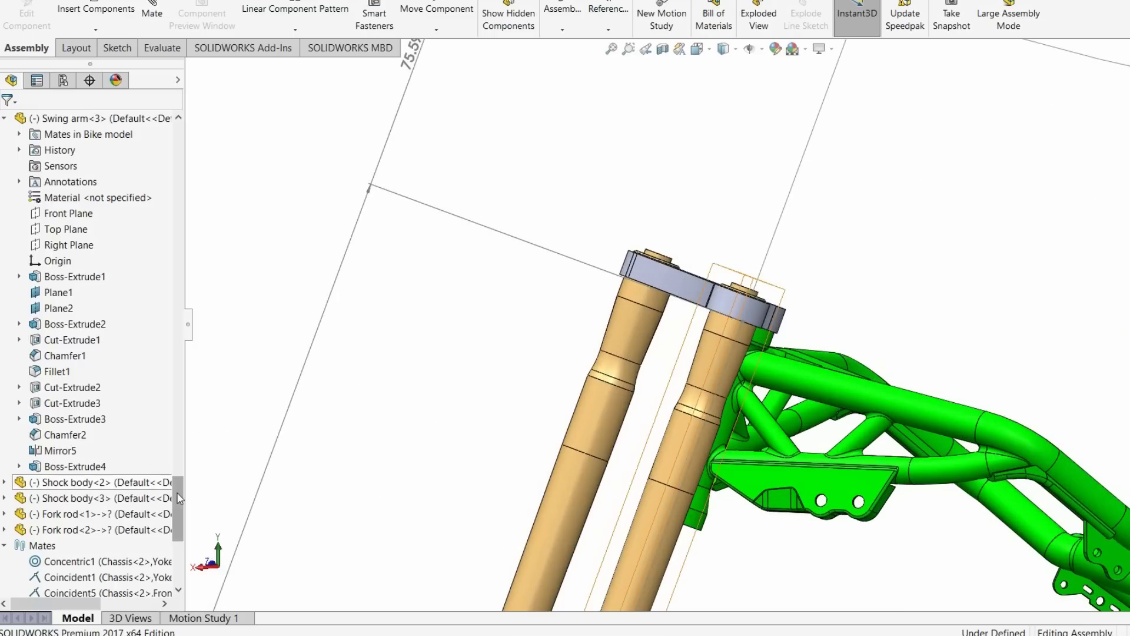
scroll(177, 492, "down", 6)
left_click(74, 518)
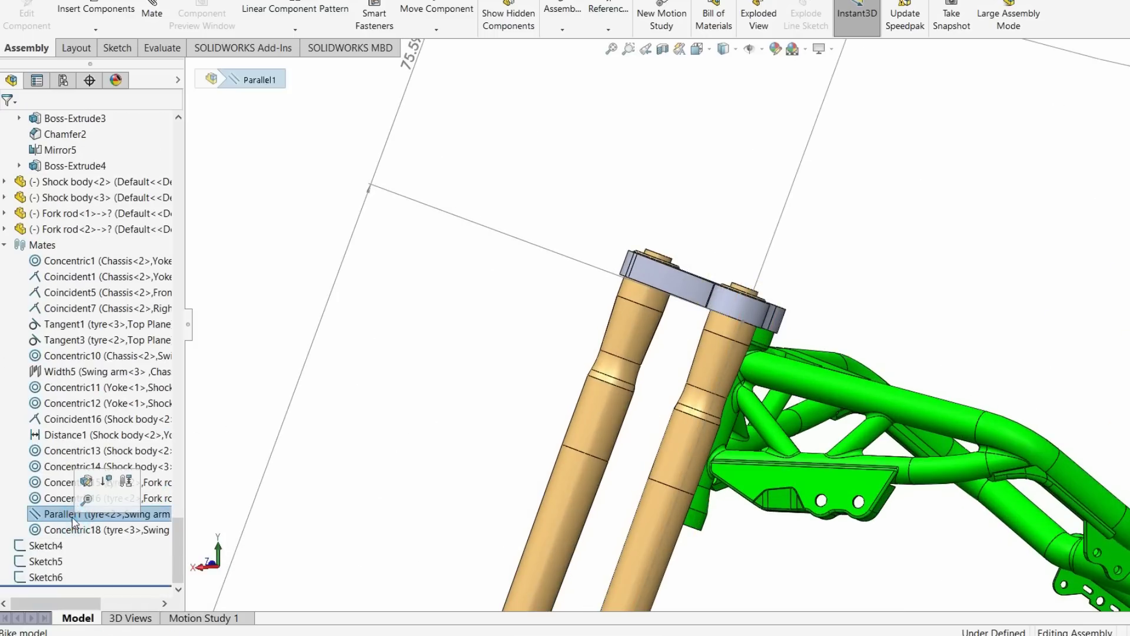
left_click(52, 435)
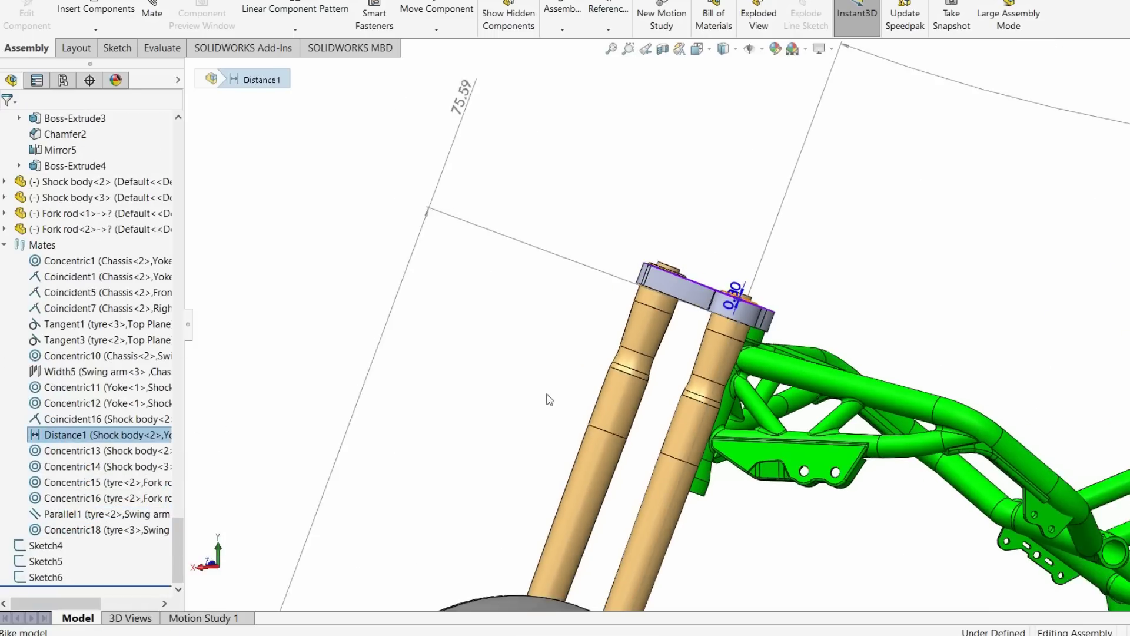
scroll(652, 318, "down", 5)
scroll(653, 305, "down", 3)
middle_click_drag(654, 304, 665, 365)
scroll(652, 318, "up", 5)
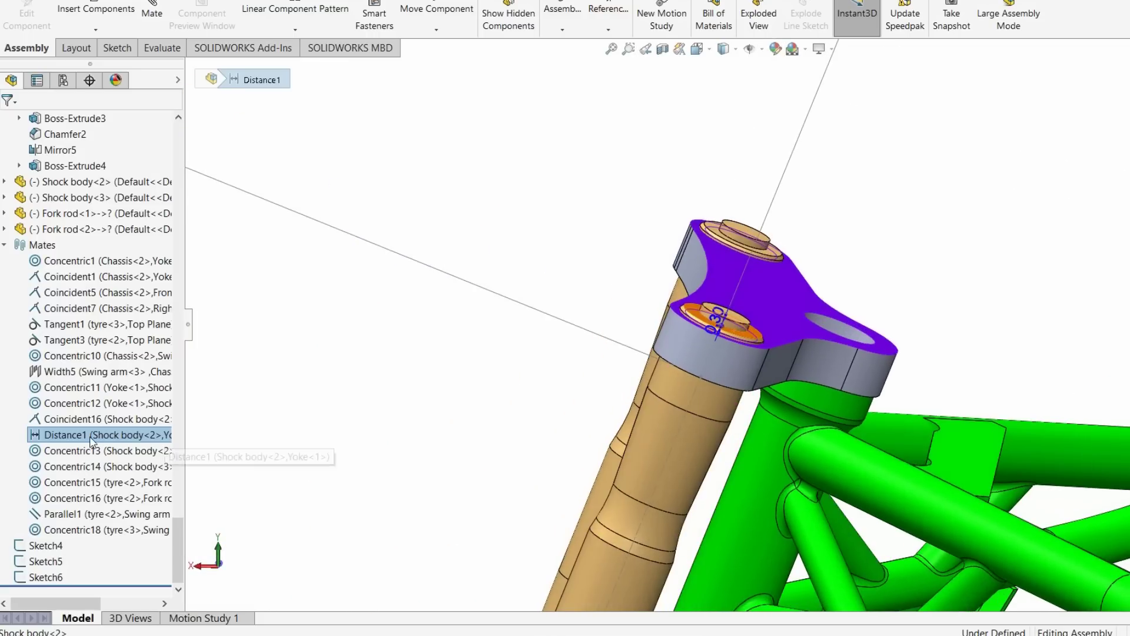
- Edit the Distance1 mate between the fork body and the yoke, trying offsets of 1 mm and 5 mm
right_click(96, 430)
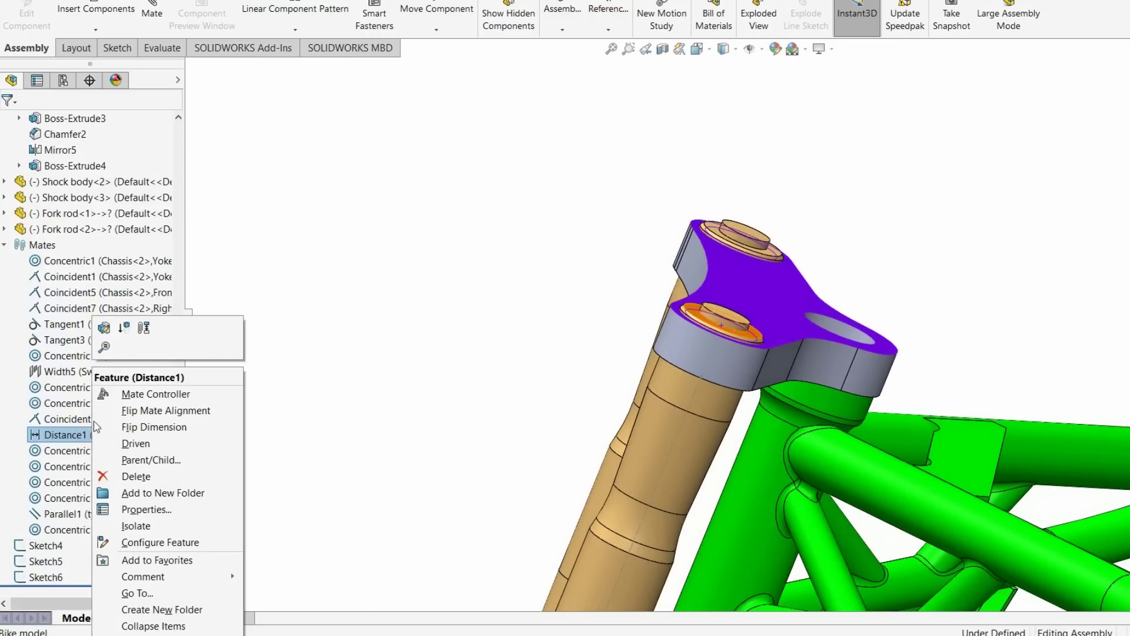
left_click(104, 327)
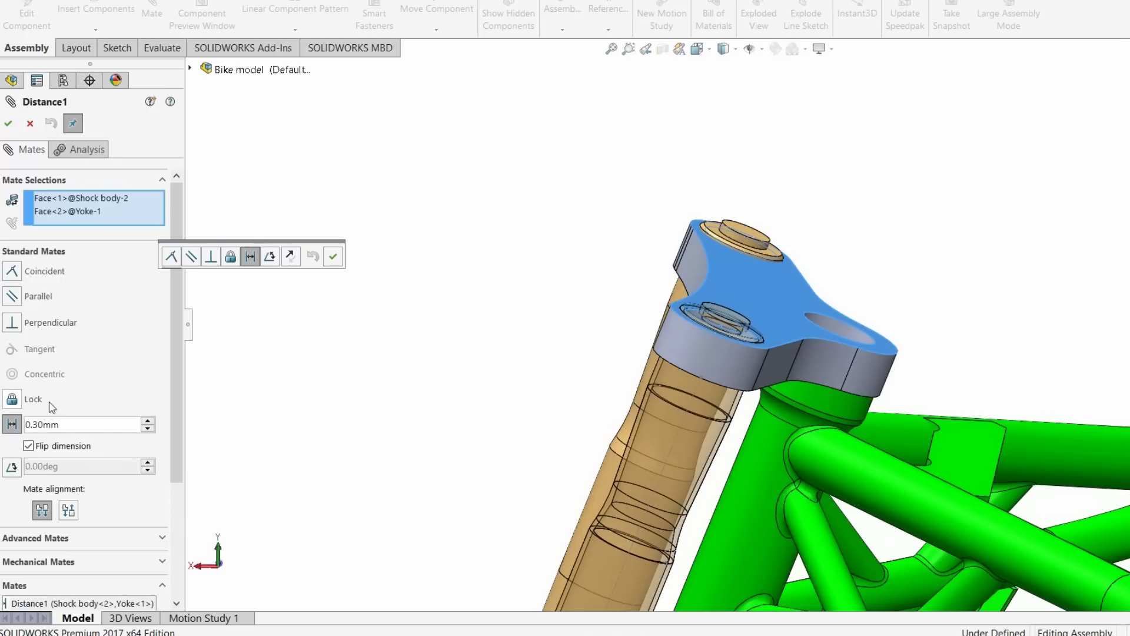
double_click(70, 425)
type("1")
key("Return")
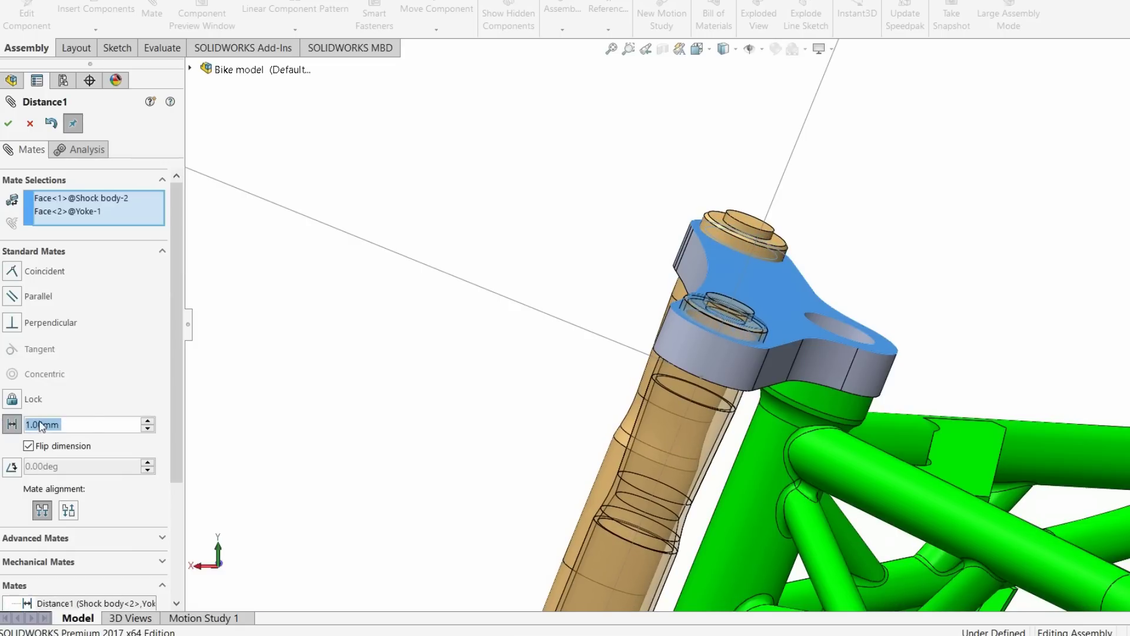
type("5")
key("Return")
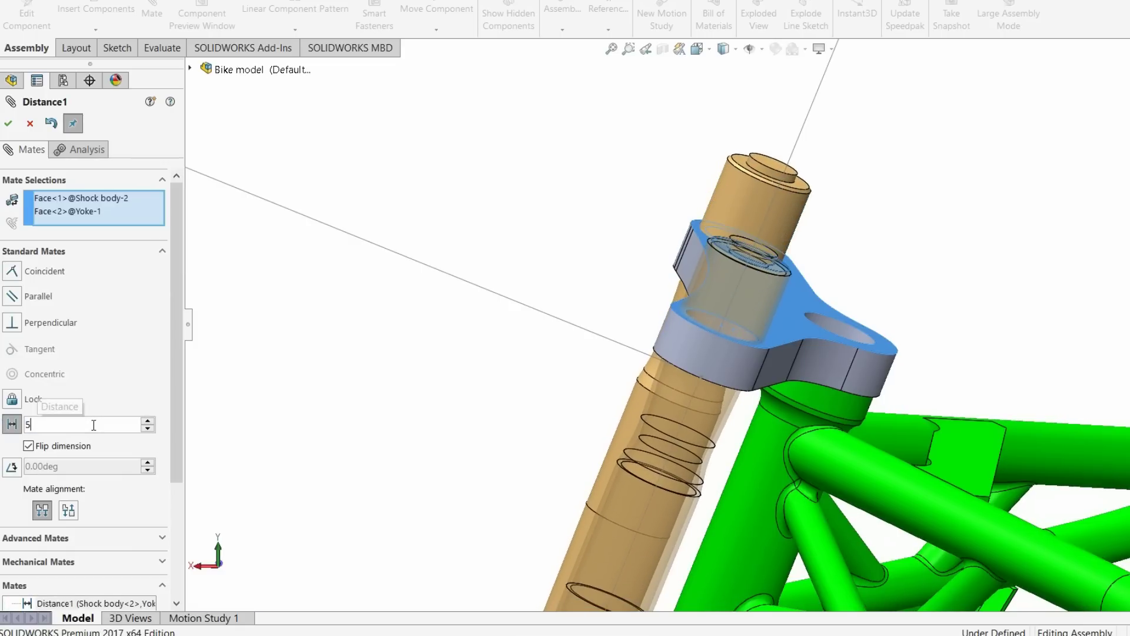
- Try an 8 mm fork offset above the yoke and finish the Distance1 mate at 10 mm
type("8")
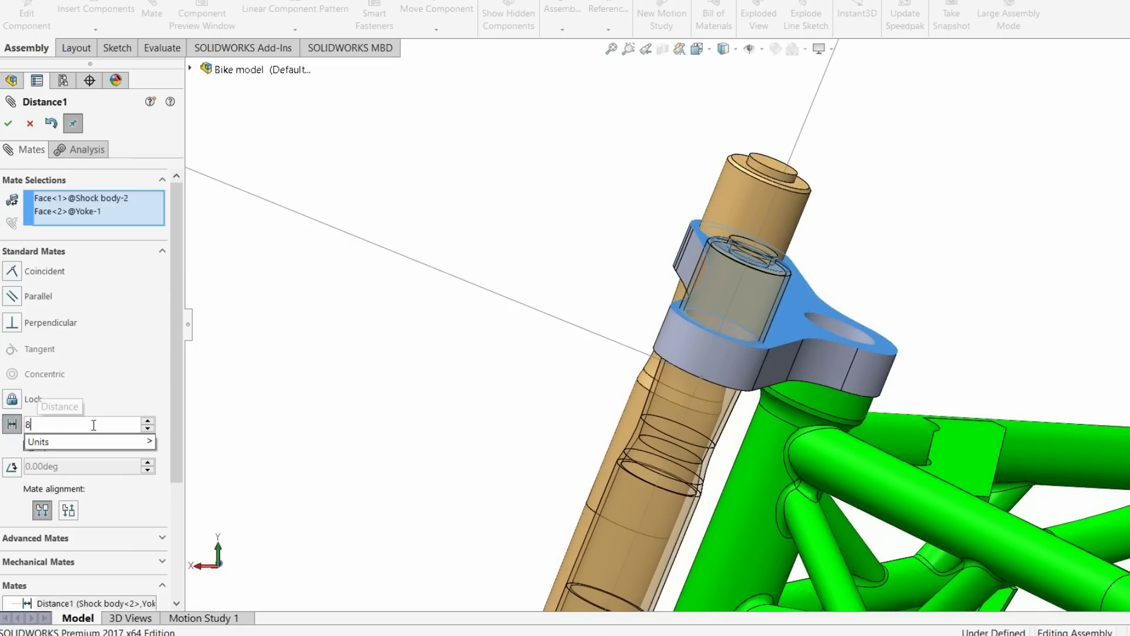
key("Return")
type("10")
key("Return")
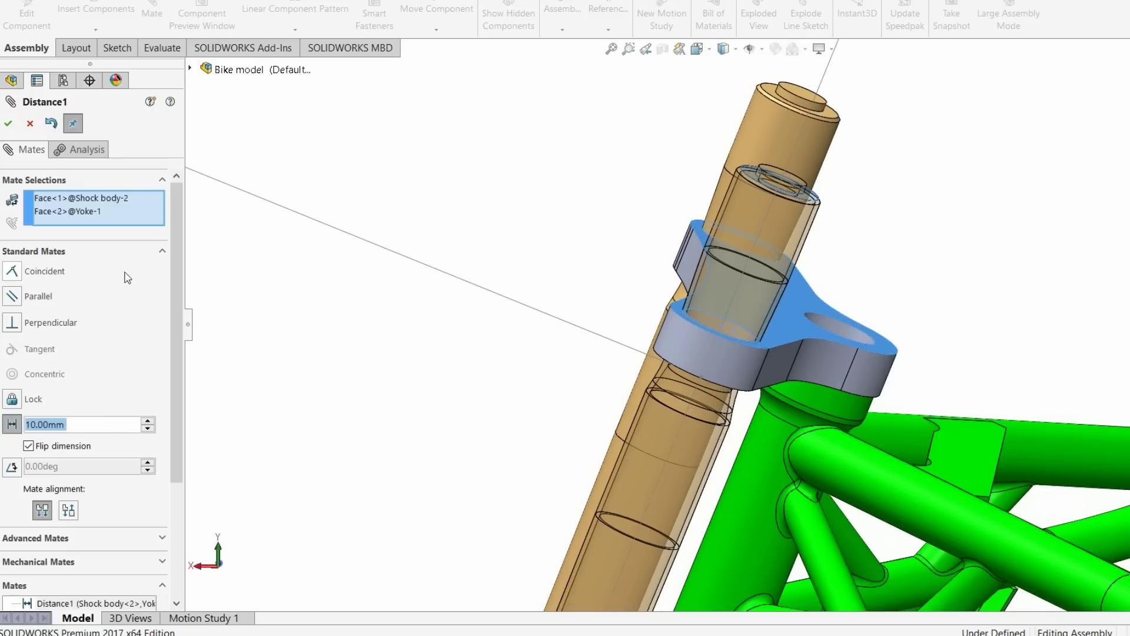
left_click(8, 123)
left_click(9, 123)
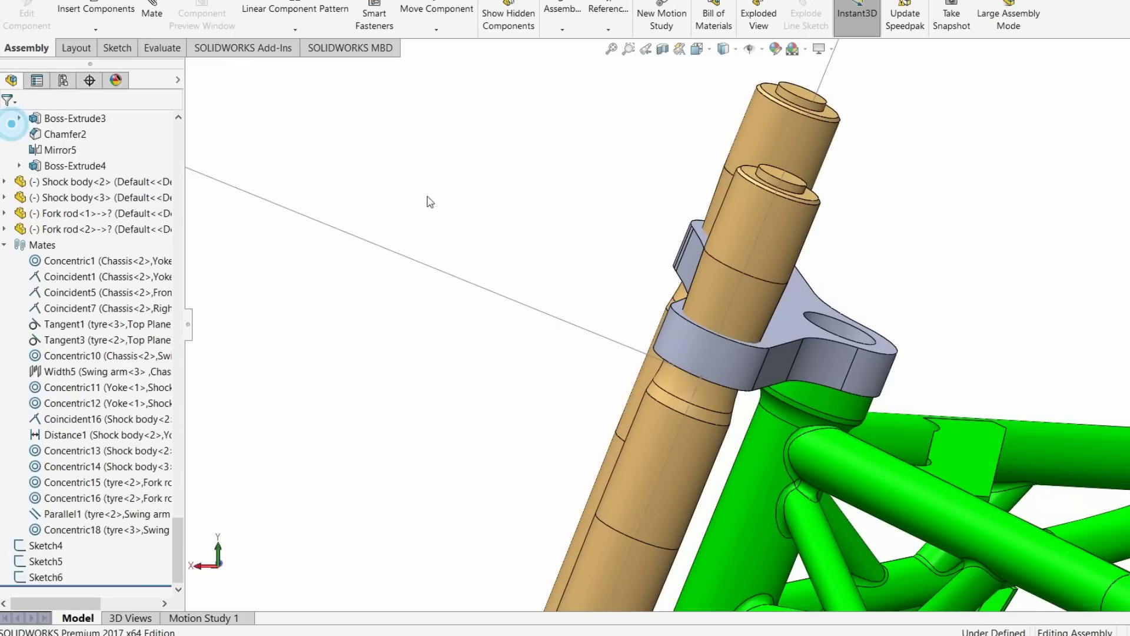
- Set the Distance1 mate between the fork body and the yoke to 0.3 mm
scroll(636, 371, "up", 6)
scroll(649, 378, "up", 2)
middle_click_drag(649, 379, 864, 329)
scroll(780, 401, "up", 2)
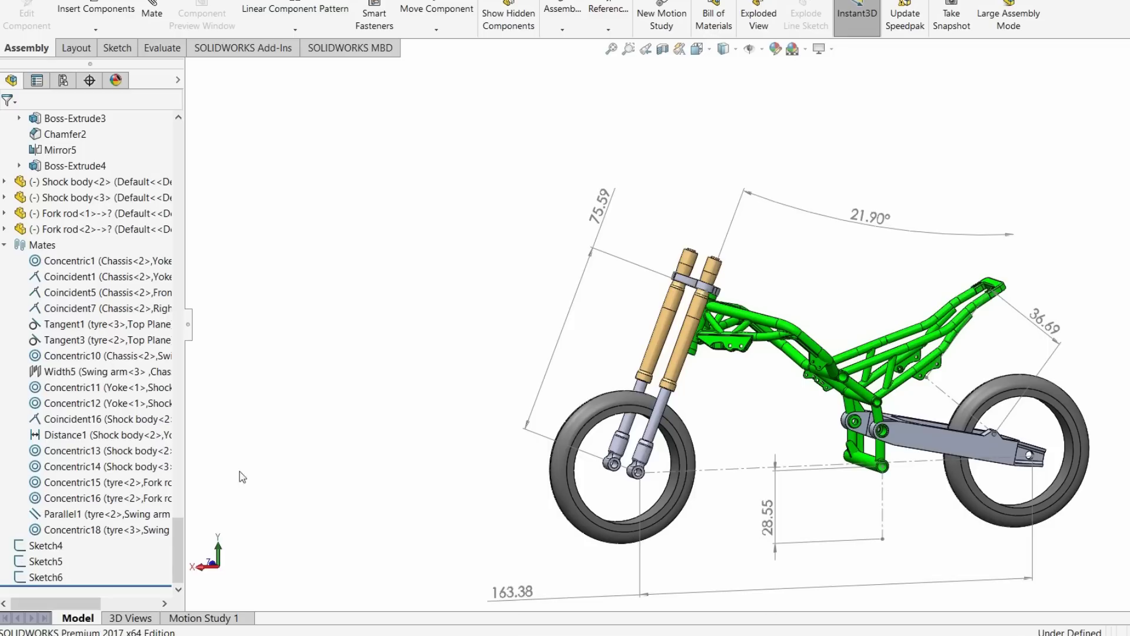
right_click(67, 438)
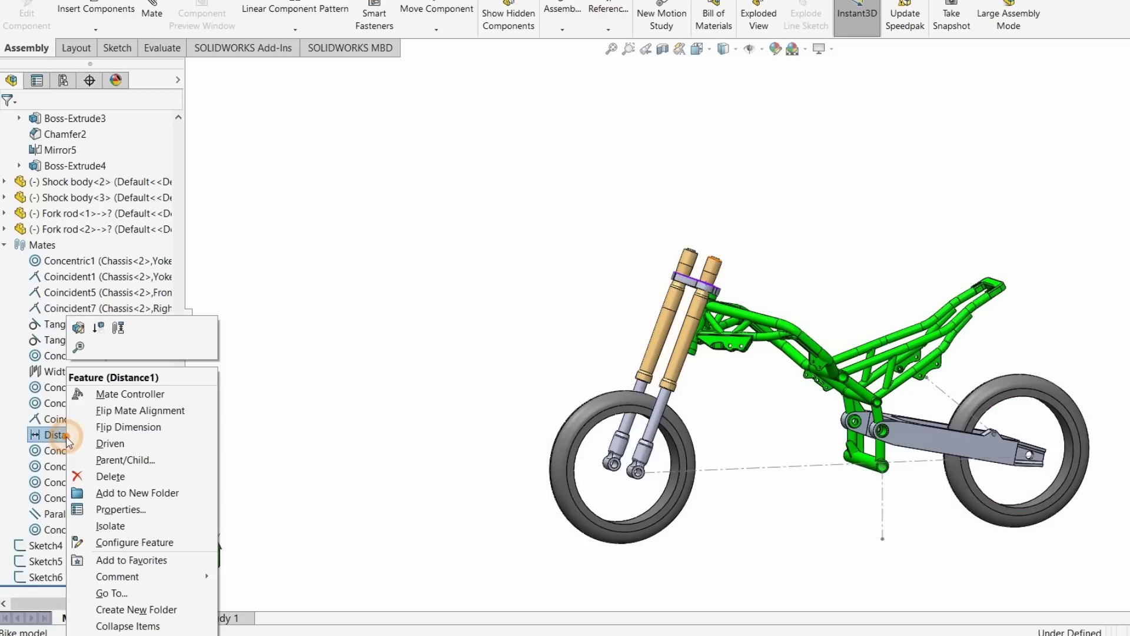
left_click(78, 328)
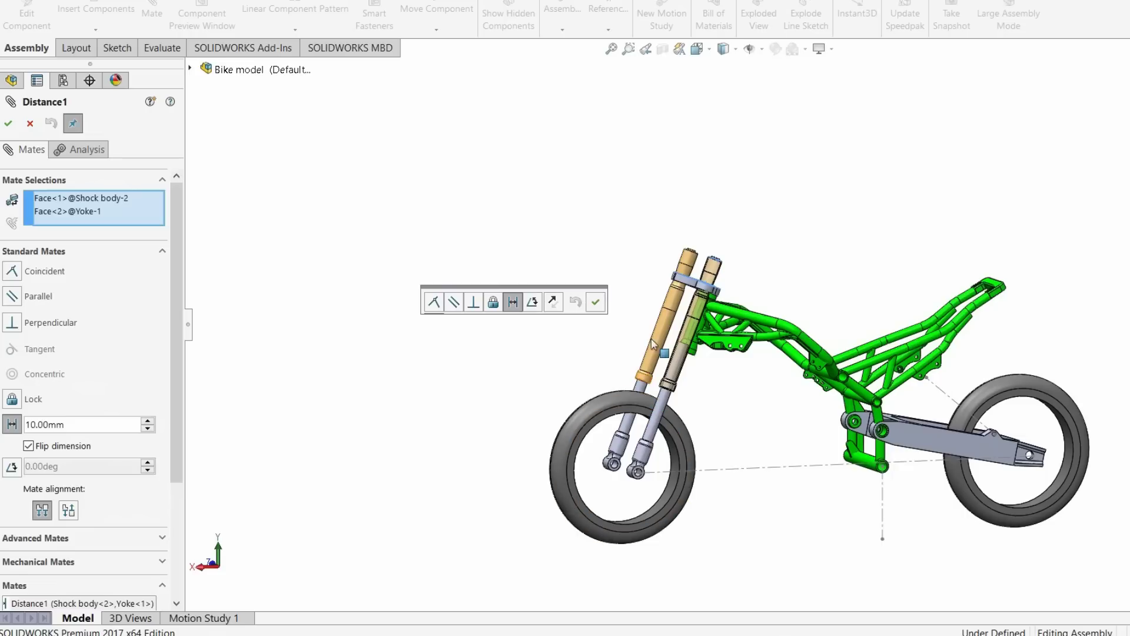
double_click(82, 425)
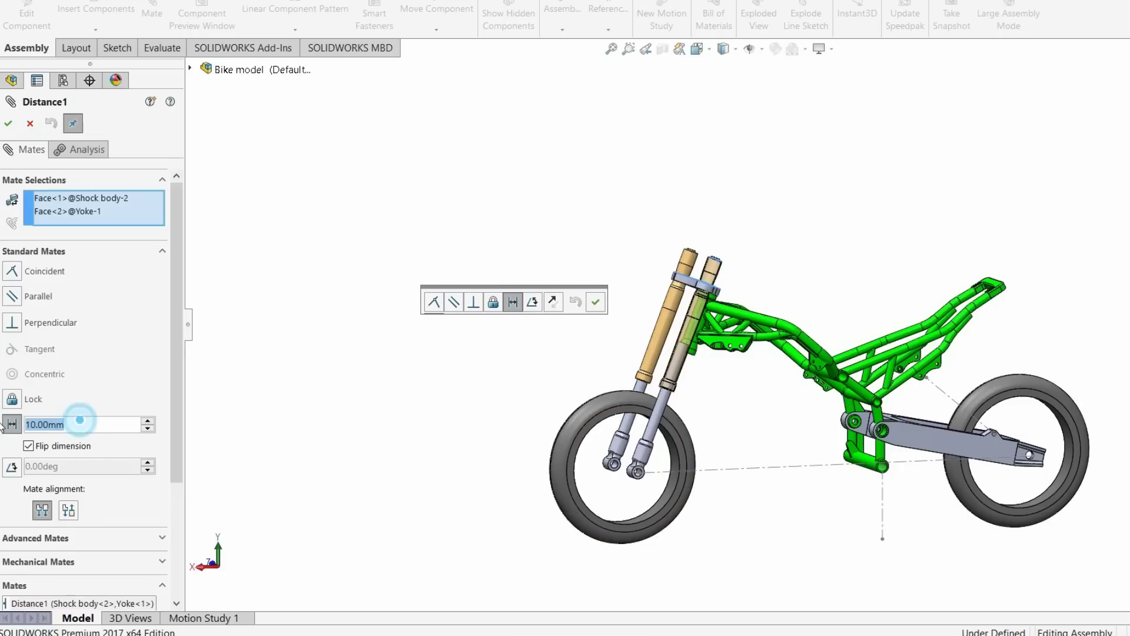
type("0.3")
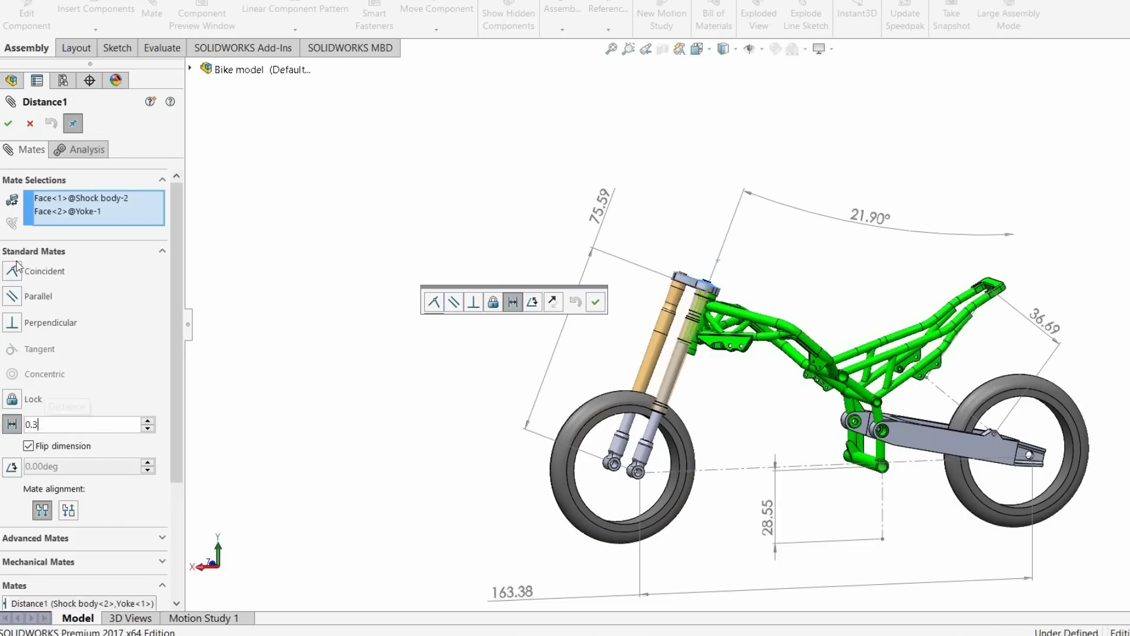
key("Return")
left_click(8, 123)
left_click(8, 124)
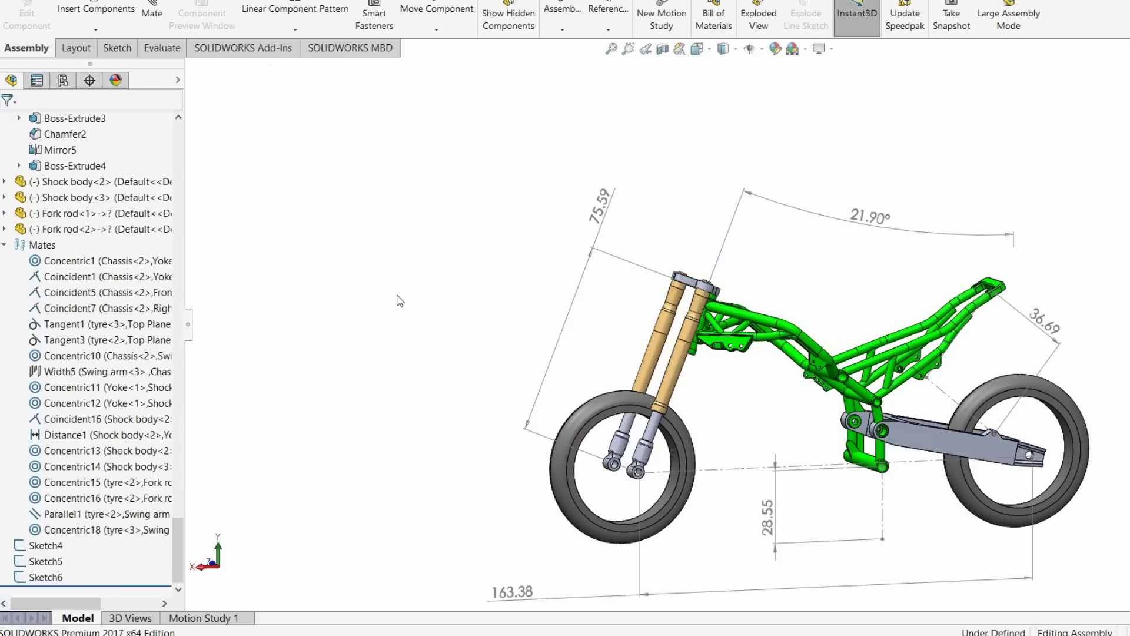
- Add a reference dimension between the fork body's lower edge and the fork rod's upper collar edge, placed outside the front tyre
scroll(653, 431, "down", 5)
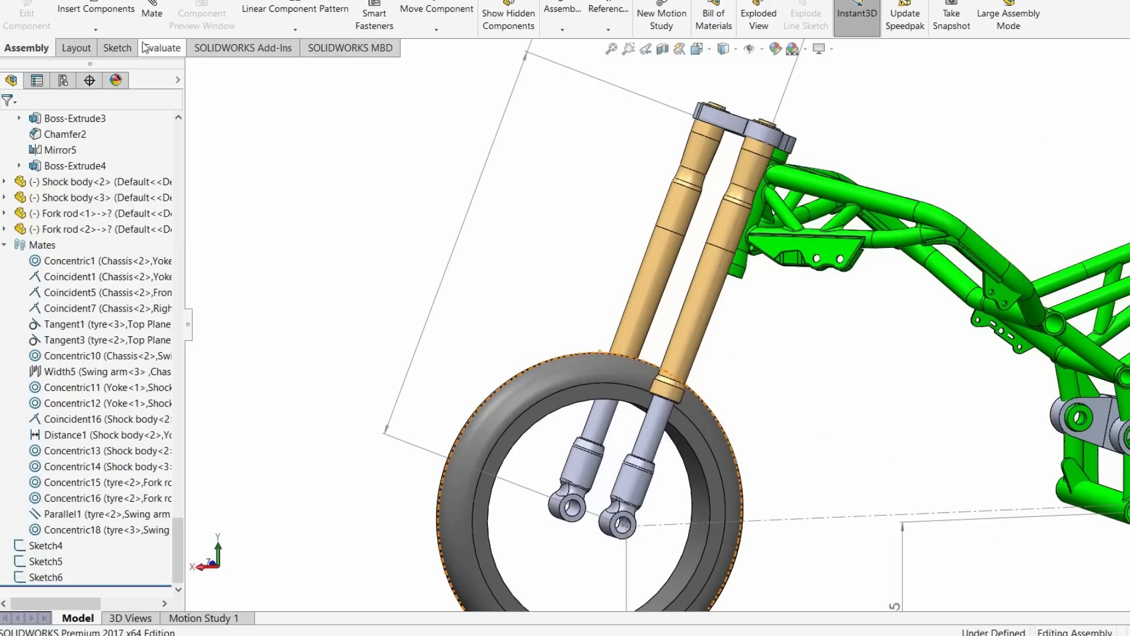
left_click(153, 50)
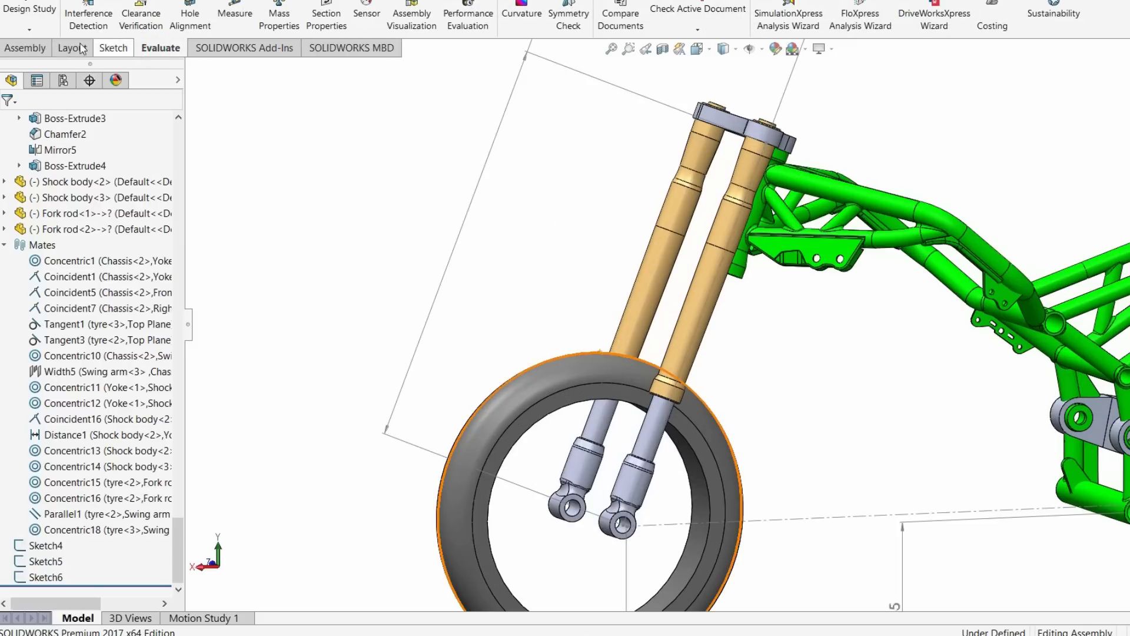
left_click(112, 47)
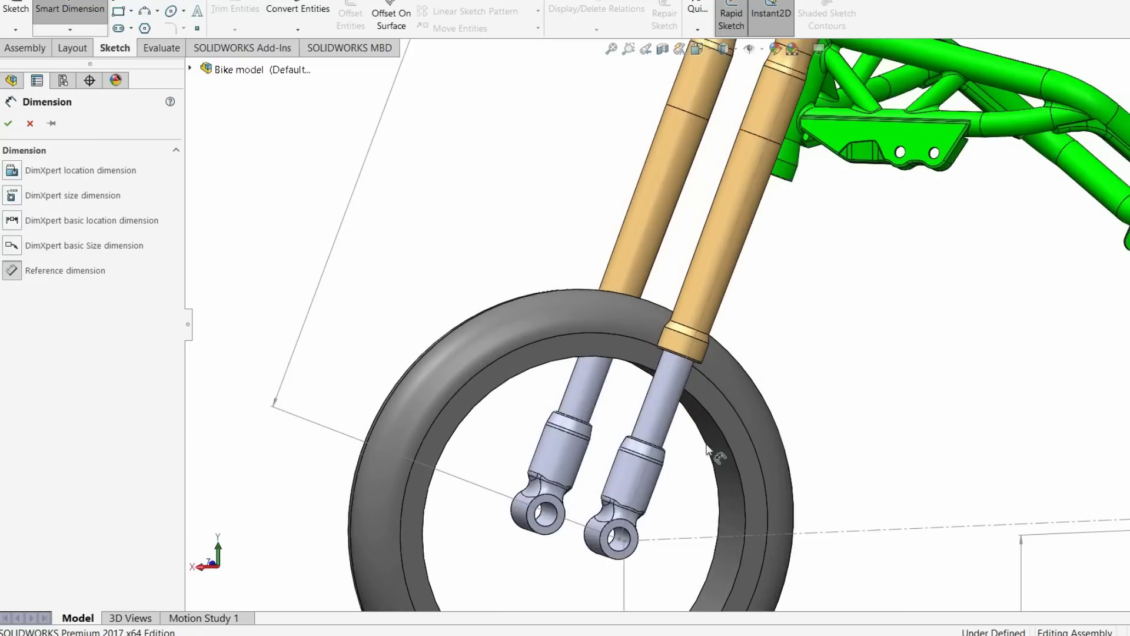
scroll(686, 341, "down", 8)
left_click(712, 253)
middle_click_drag(712, 253, 521, 522)
scroll(520, 521, "down", 6)
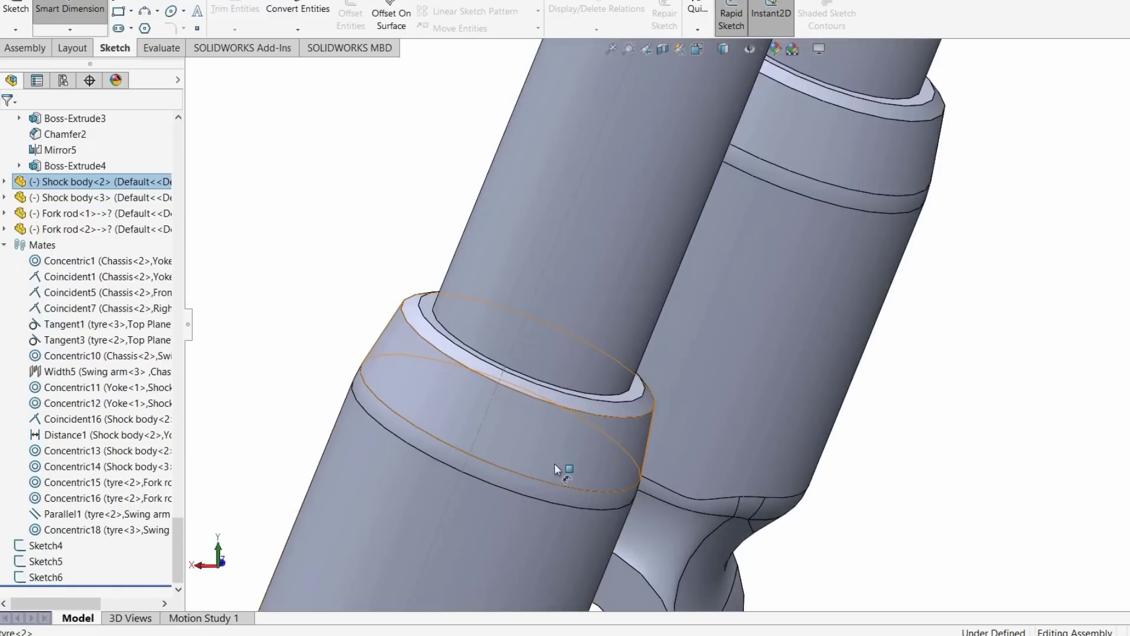
left_click(687, 347)
scroll(709, 380, "up", 10)
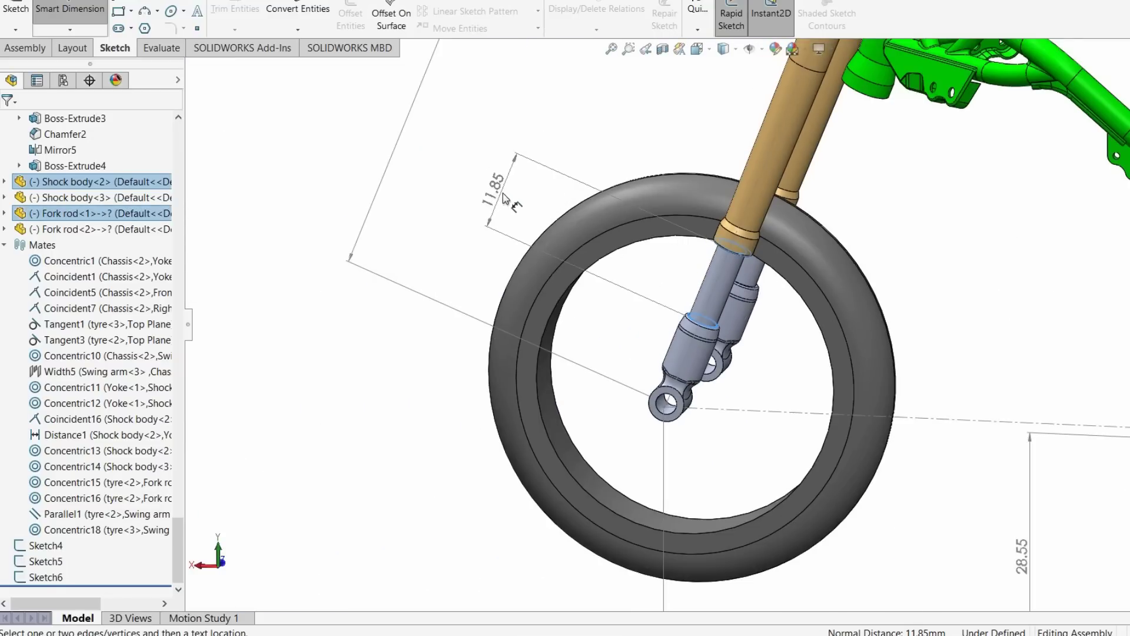
left_click(502, 198)
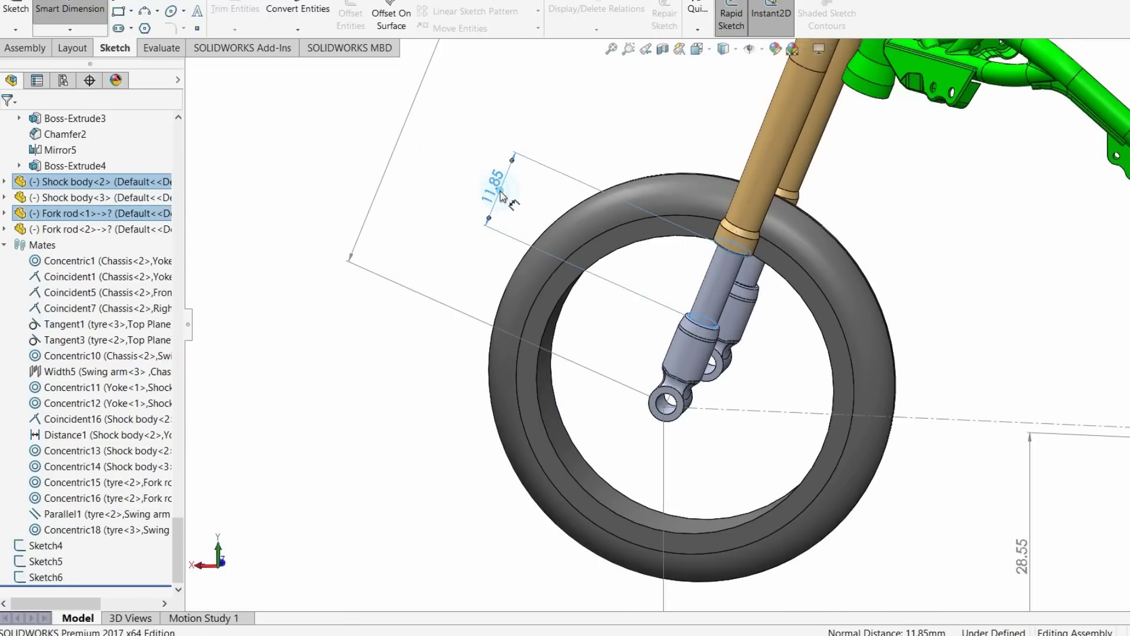
- Finish dimensioning and set the Distance1 mate between the fork body and the yoke to 10 mm
left_click(8, 123)
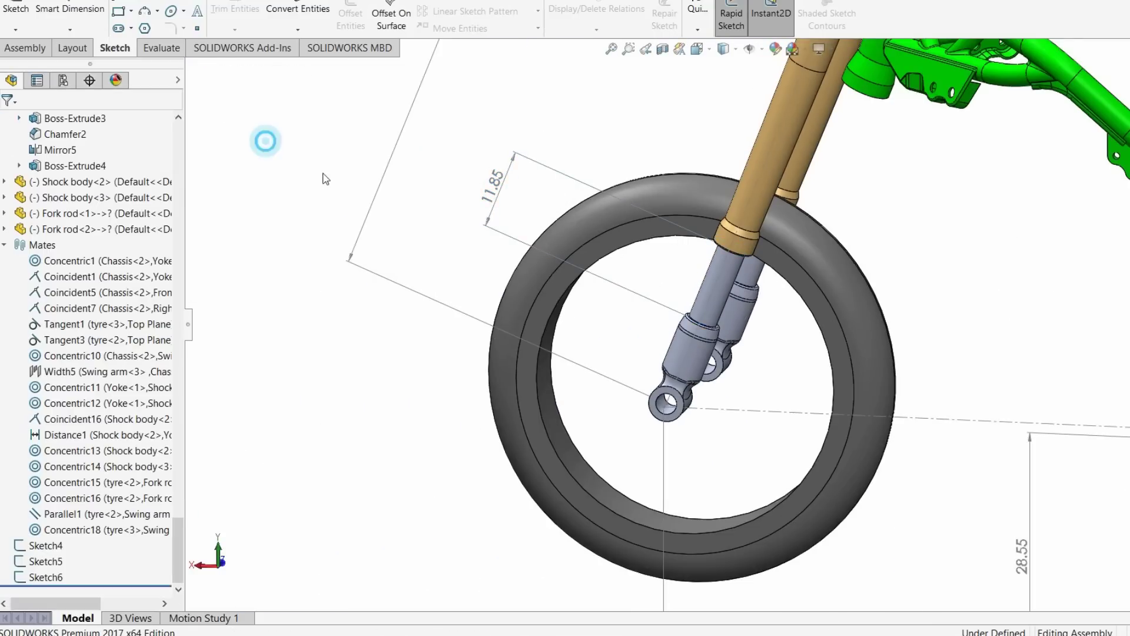
scroll(828, 176, "up", 5)
scroll(760, 272, "down", 3)
scroll(688, 331, "down", 2)
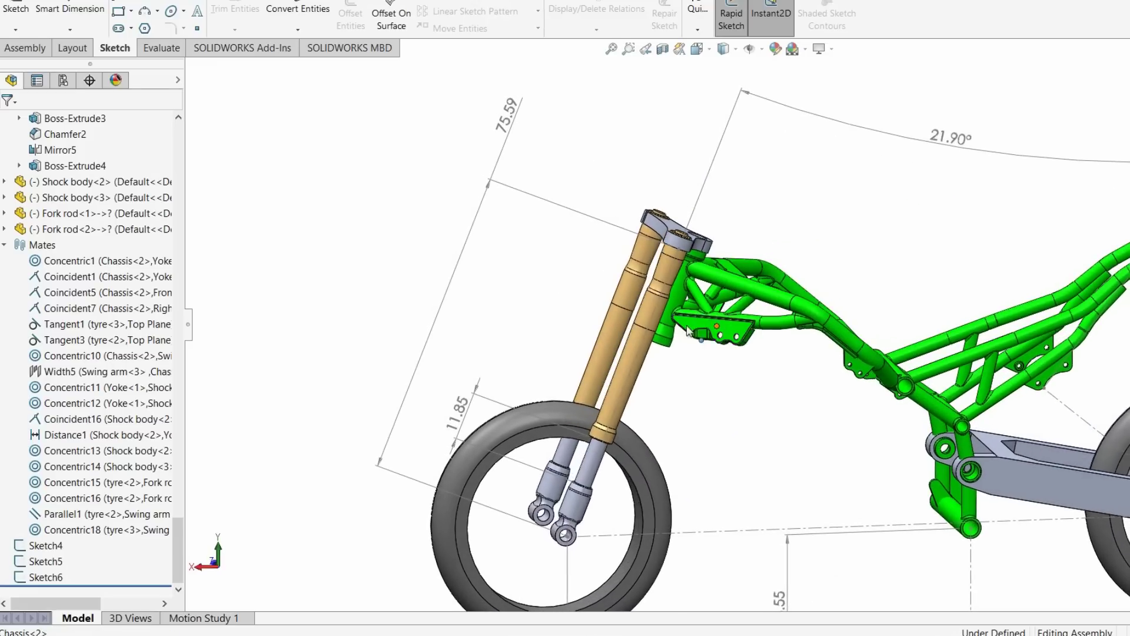
left_click(80, 435)
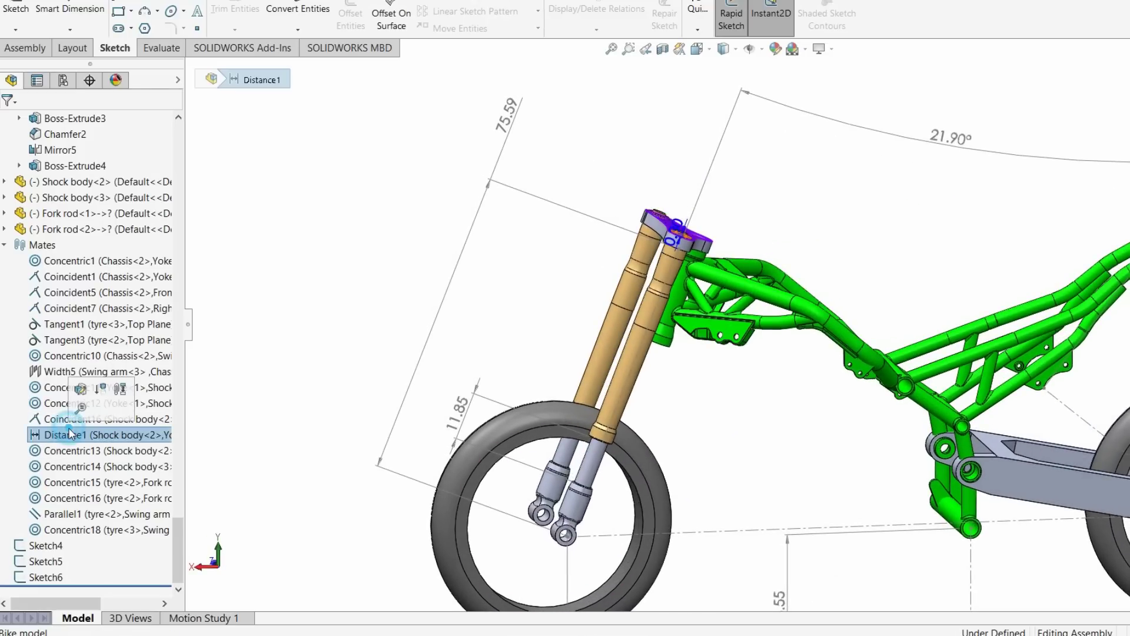
left_click(80, 389)
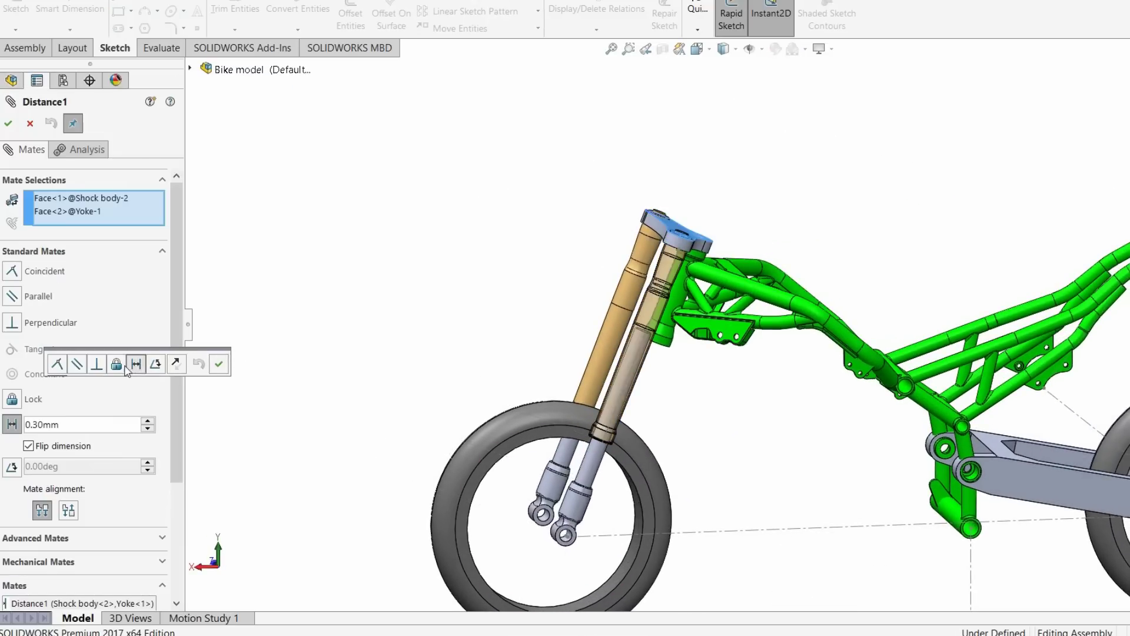
double_click(64, 423)
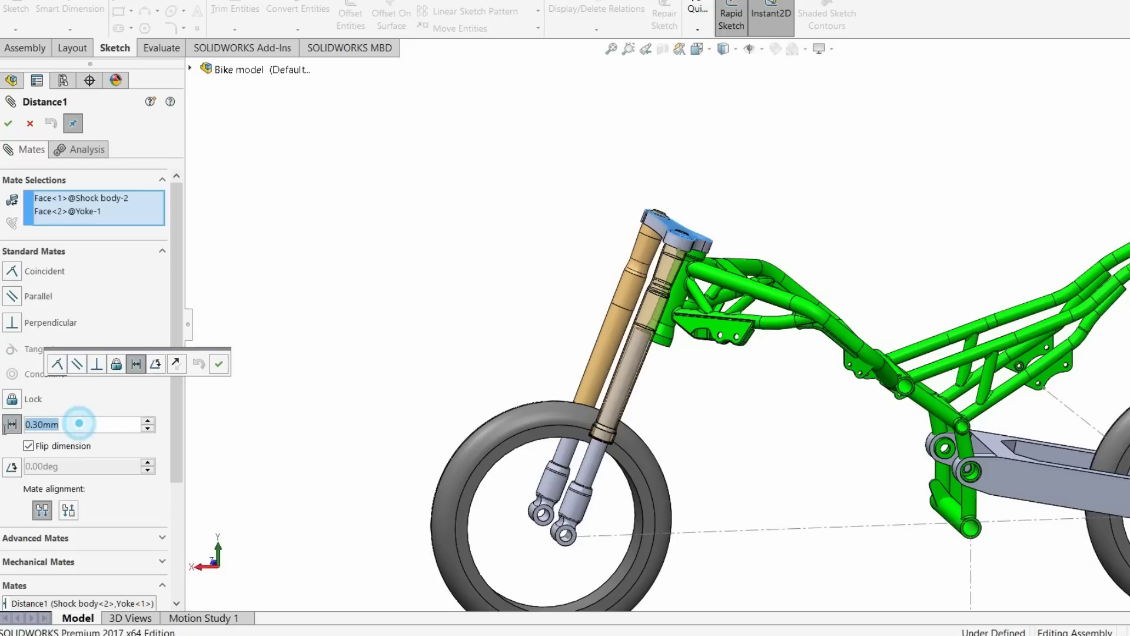
type("10")
key("Return")
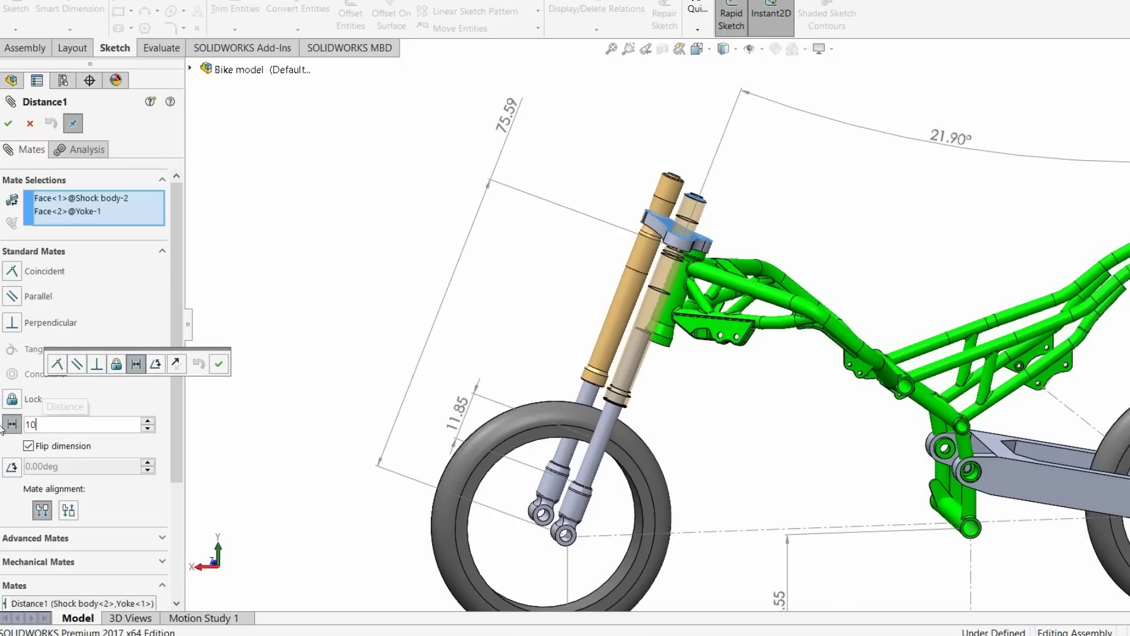
left_click(8, 123)
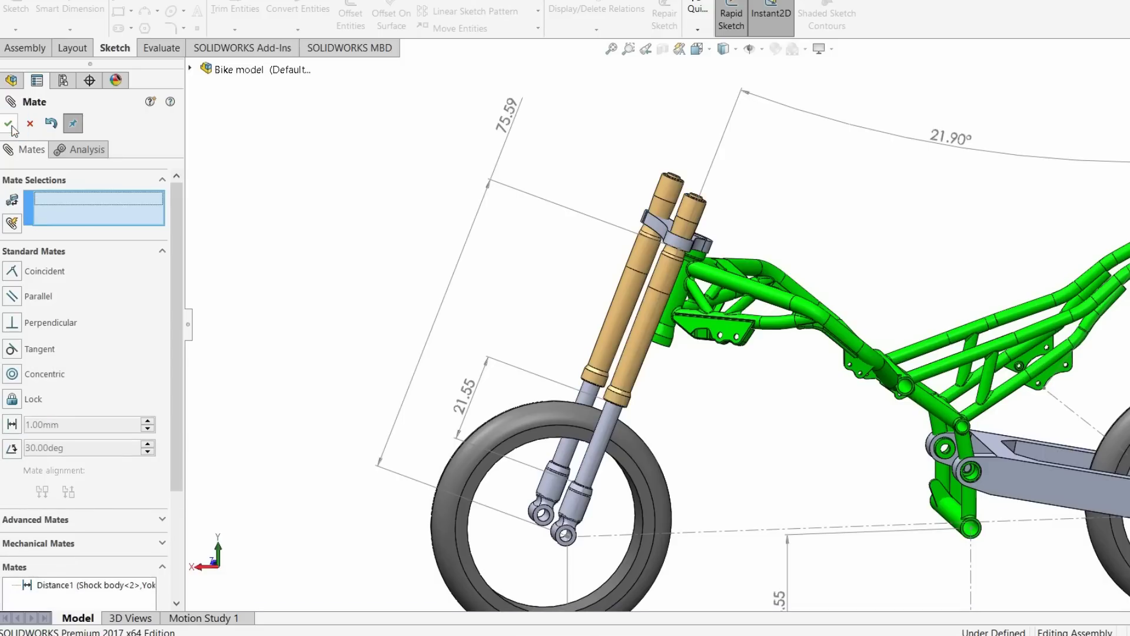
left_click(9, 123)
- Compress the front fork by lowering the fork body until the exposed rod length is about 12 mm
left_click_drag(620, 403, 612, 488)
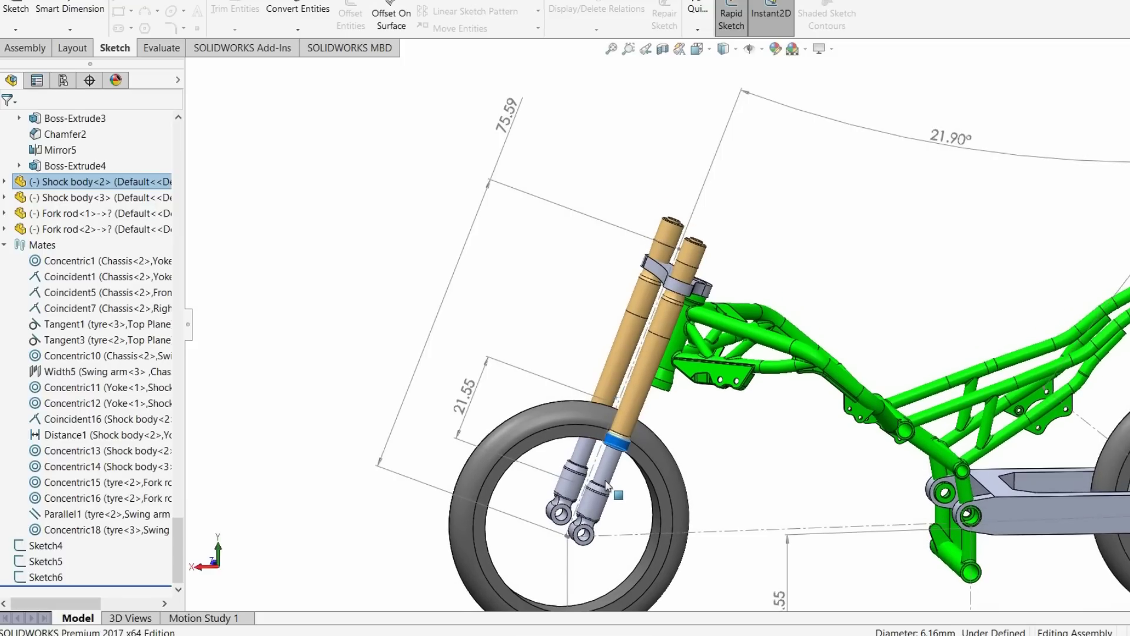
mouse_move(616, 441)
left_mouse_down()
mouse_move(625, 443)
mouse_move(616, 444)
left_mouse_up()
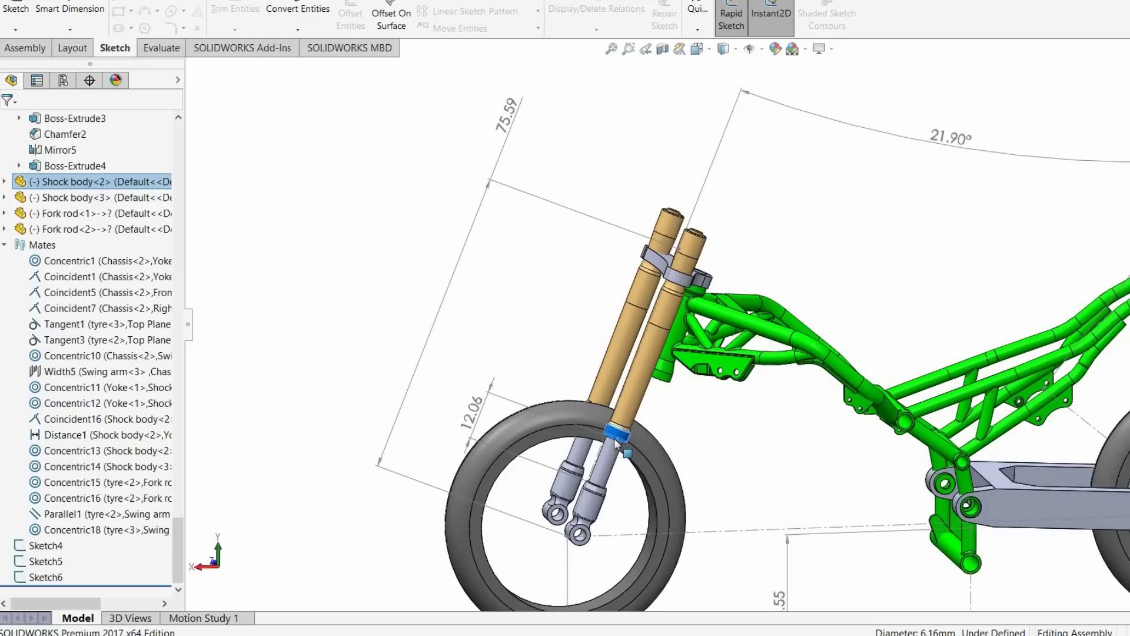
left_click_drag(540, 345, 535, 335)
scroll(535, 335, "up", 2)
scroll(881, 397, "down", 5)
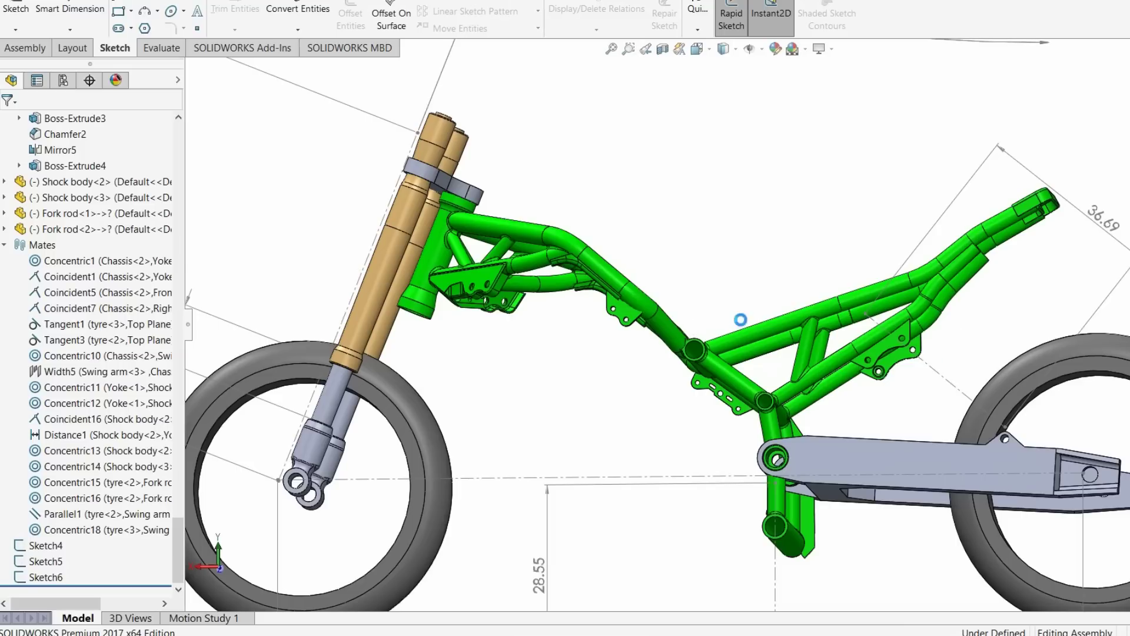
- Move the swing arm's pivot end to adjust the rear ride height until the rear shock length is about 35.9 mm
left_click(802, 455)
left_click_drag(799, 450, 807, 436)
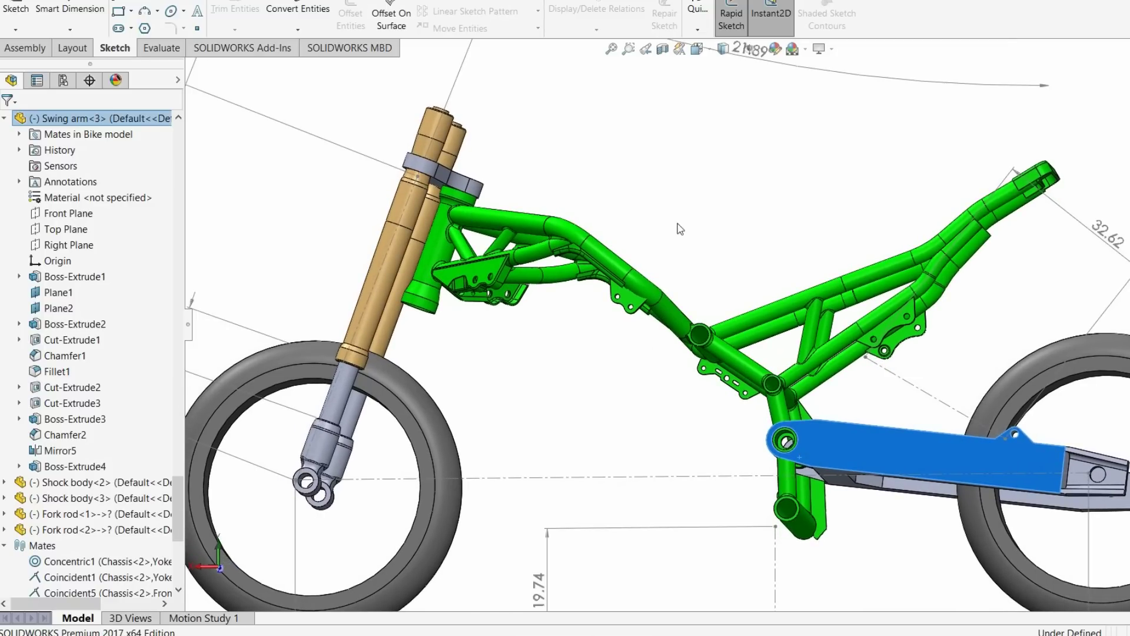
left_click(743, 217)
left_click_drag(808, 436, 807, 438)
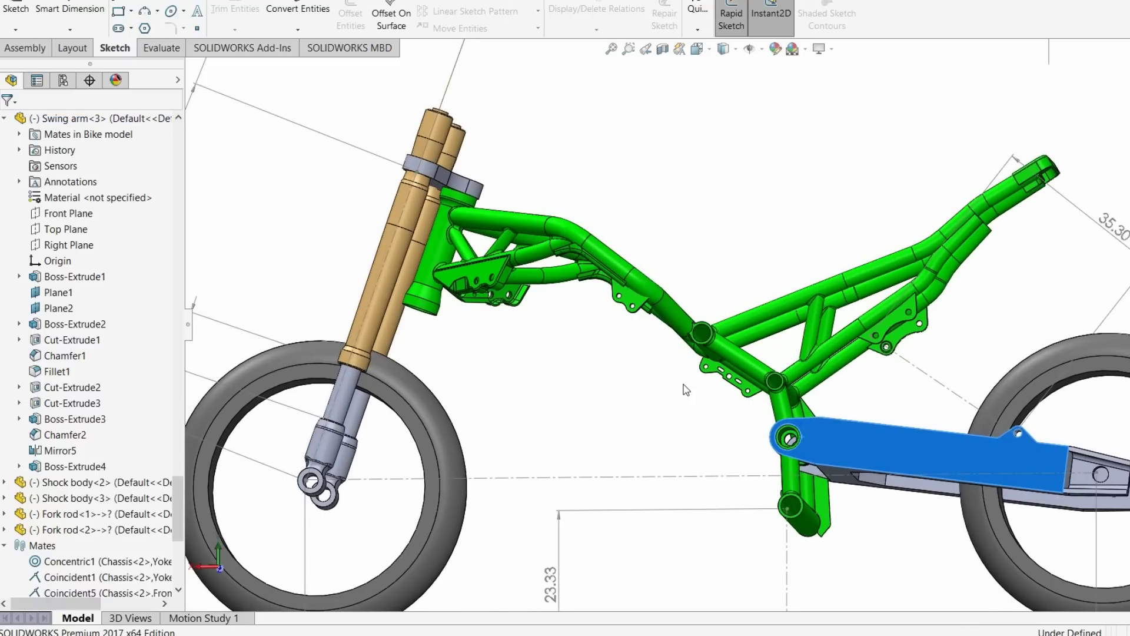
scroll(684, 365, "down", 2)
scroll(706, 386, "up", 4)
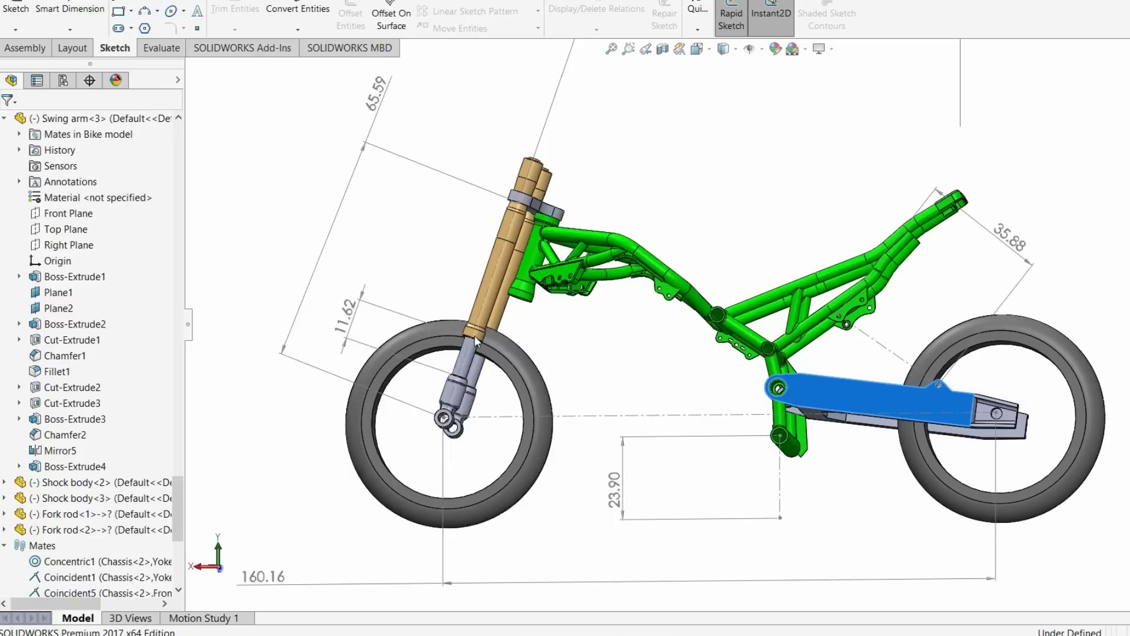
- Switch to the Notepad notes and compare the State 1 STD fork length and wheelbase with the assembly's dimensions
middle_click_drag(707, 385, 718, 378)
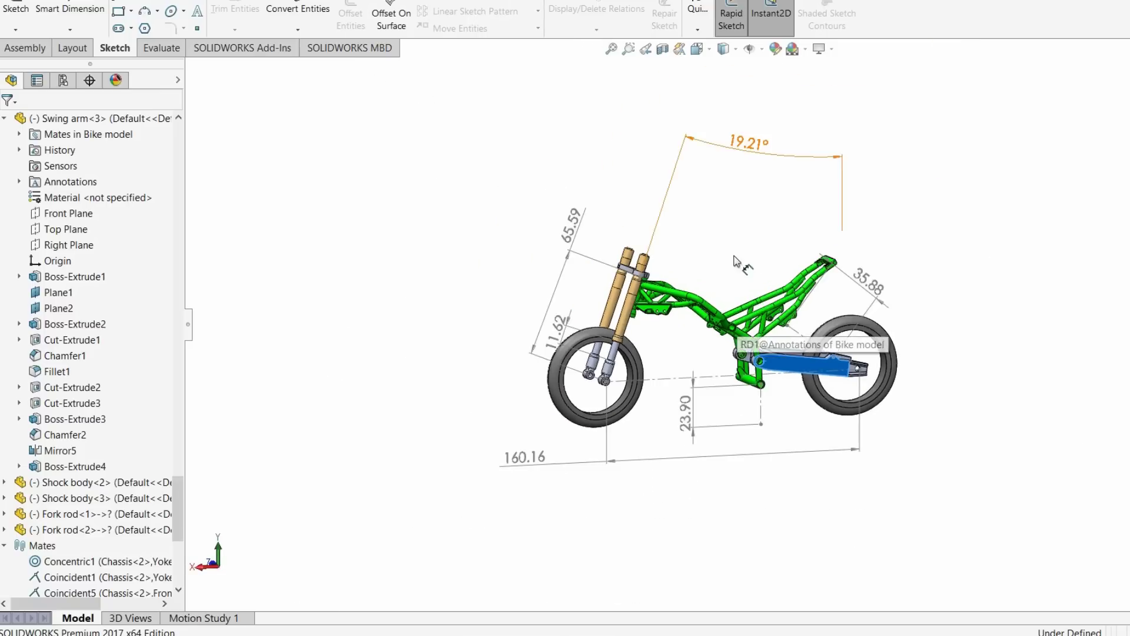
scroll(933, 244, "down", 1)
left_click(878, 271)
scroll(879, 270, "down", 1)
scroll(645, 353, "up", 2)
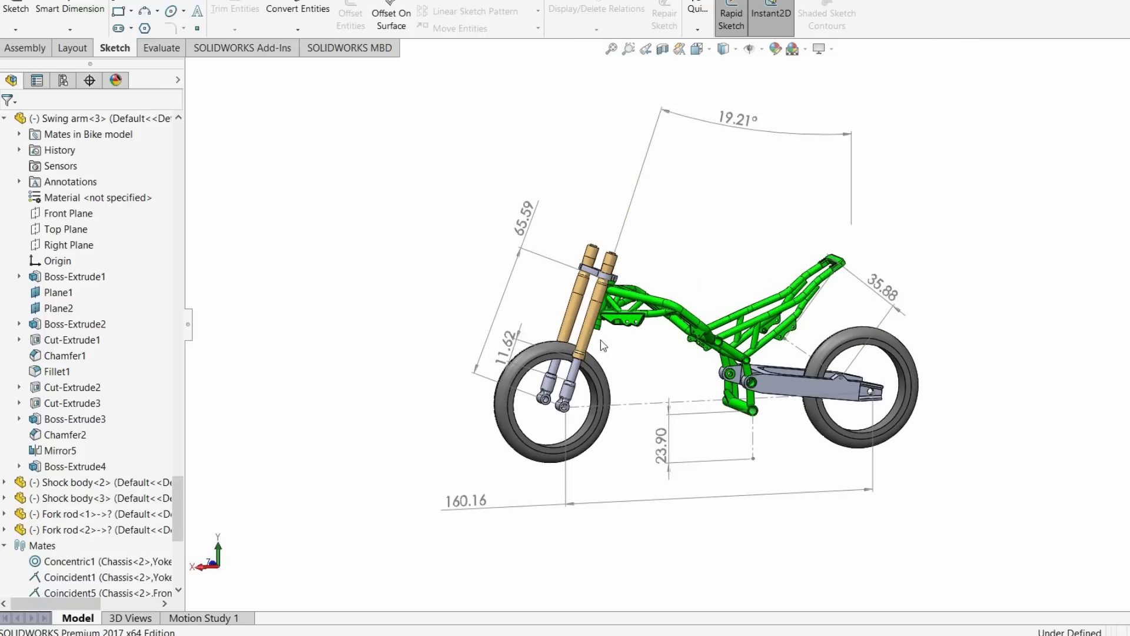
scroll(684, 280, "down", 2)
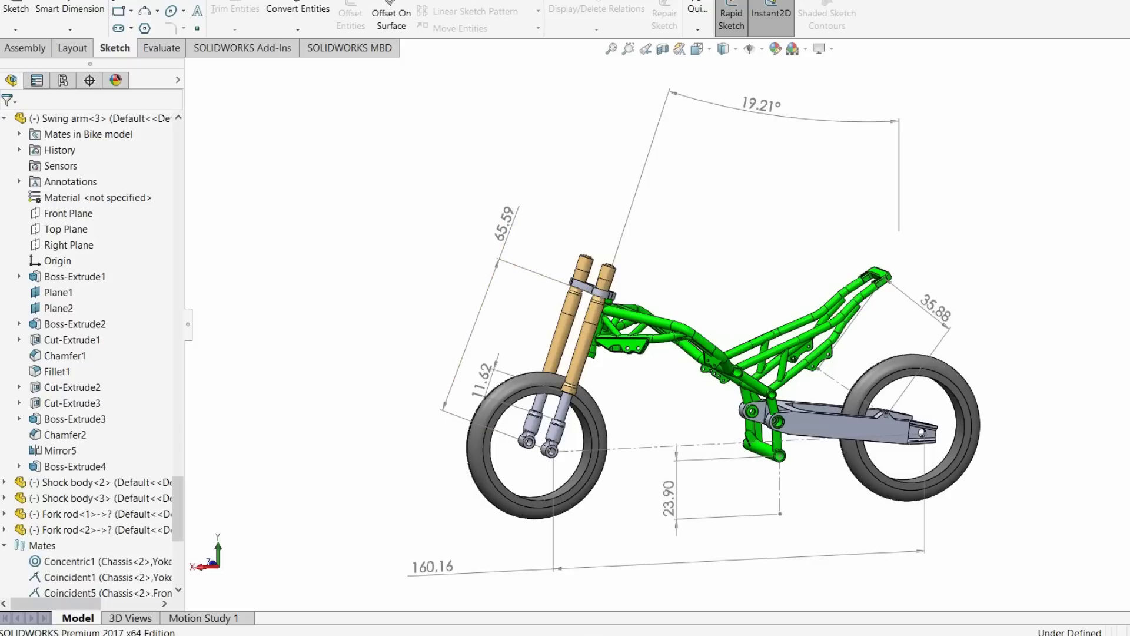
key("alt+Tab")
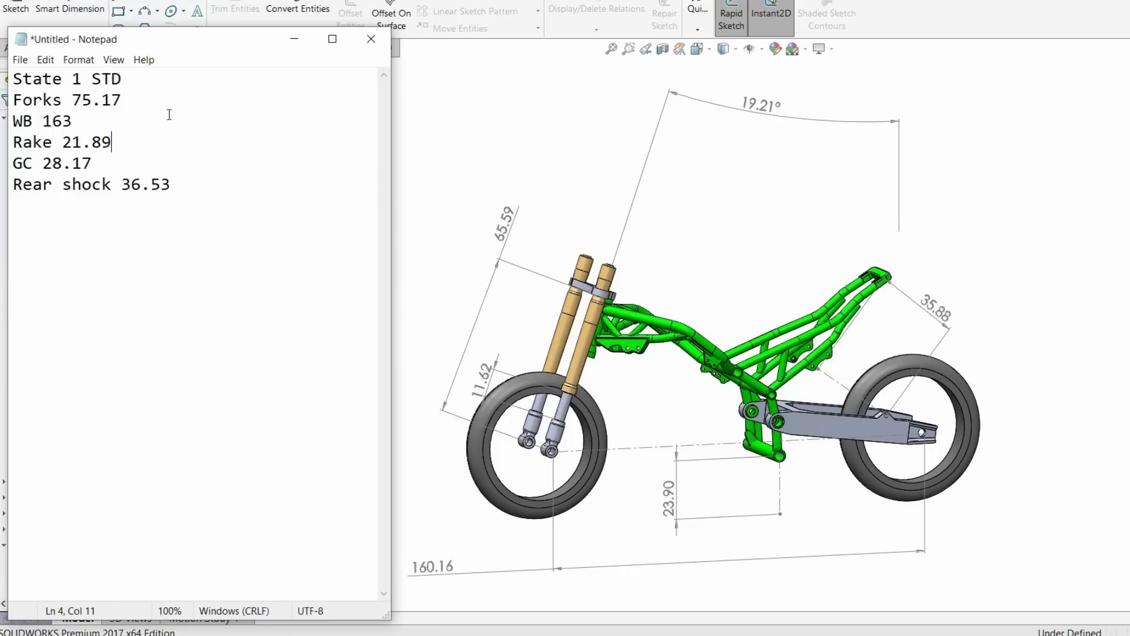
left_click_drag(159, 106, 85, 107)
left_click(177, 122)
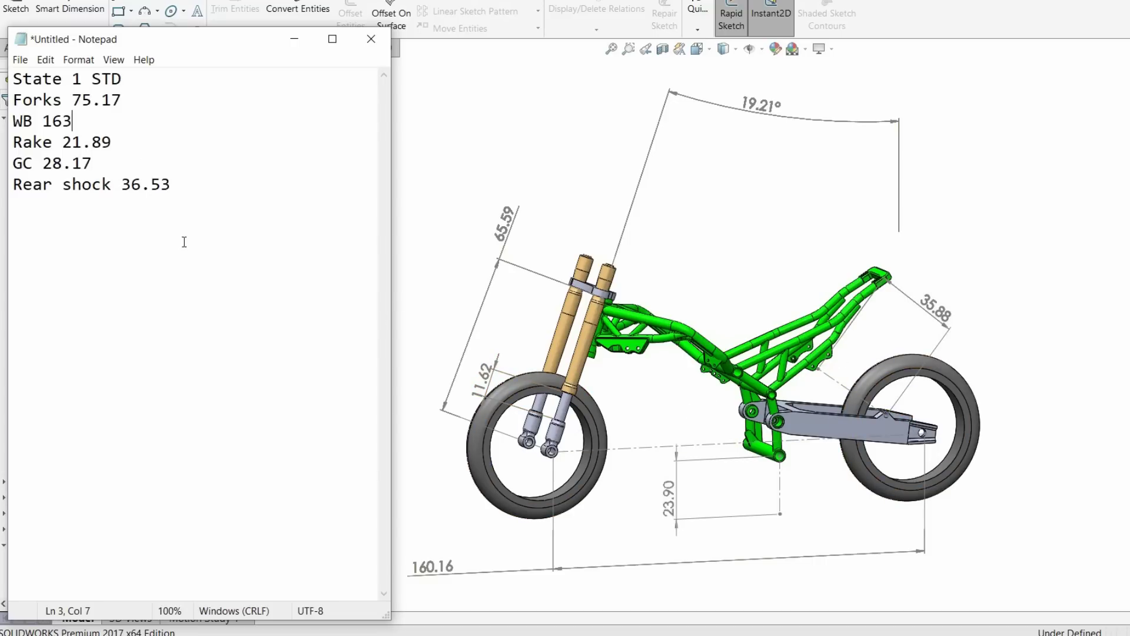
- Switch back to SOLIDWORKS and raise the swing arm's pivot end slightly until the rear shock length is about 36.4 mm
left_click(791, 420)
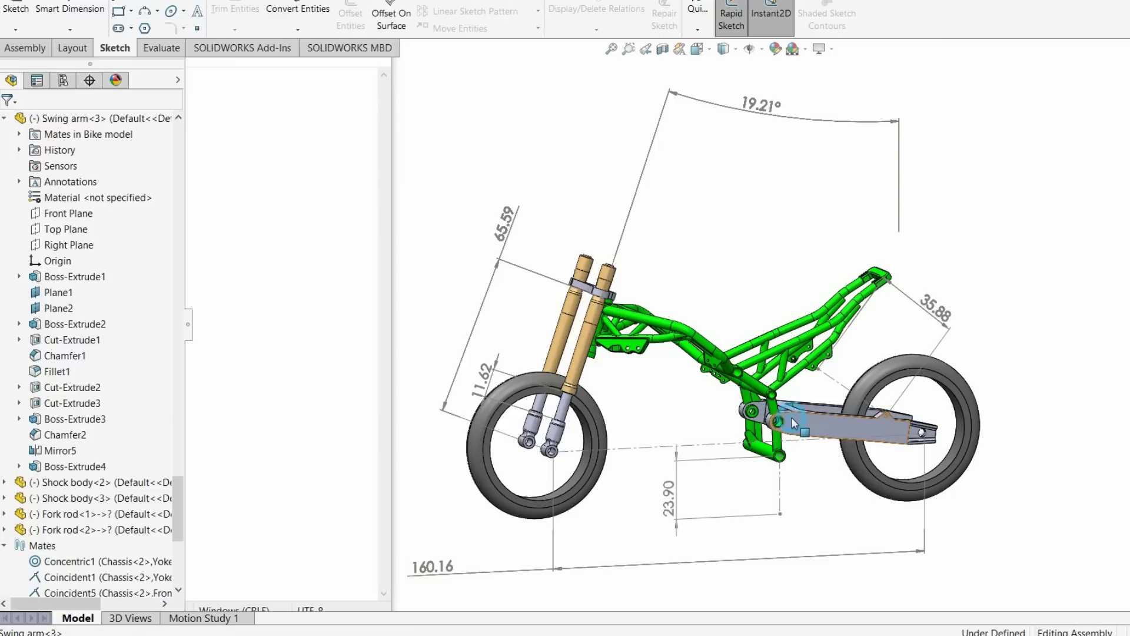
left_click_drag(794, 422, 794, 421)
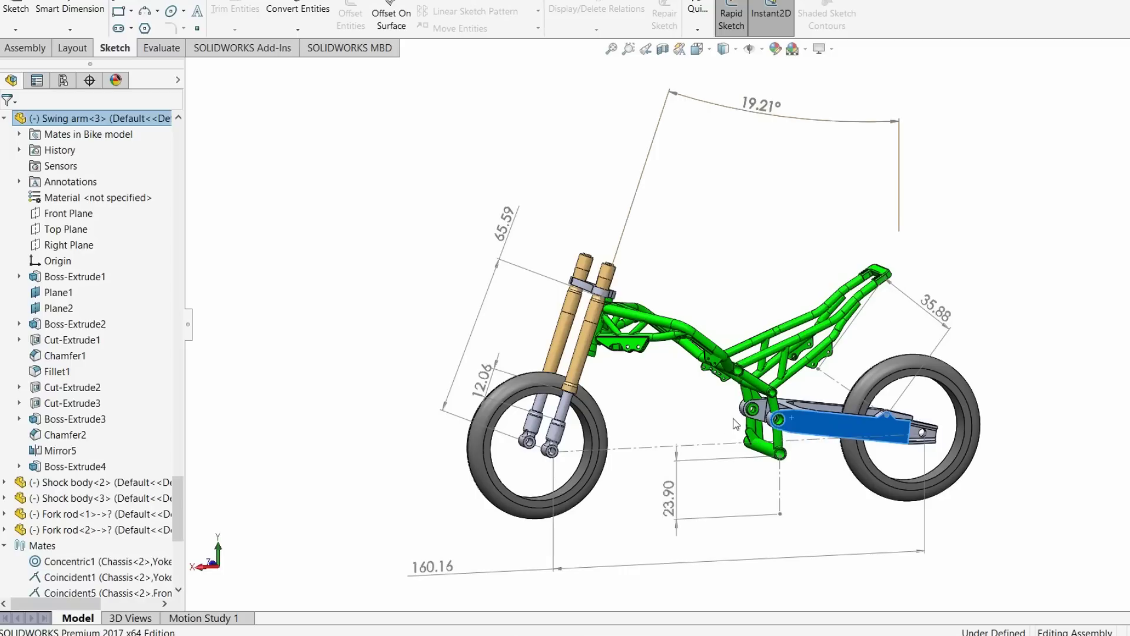
left_click_drag(763, 418, 767, 414)
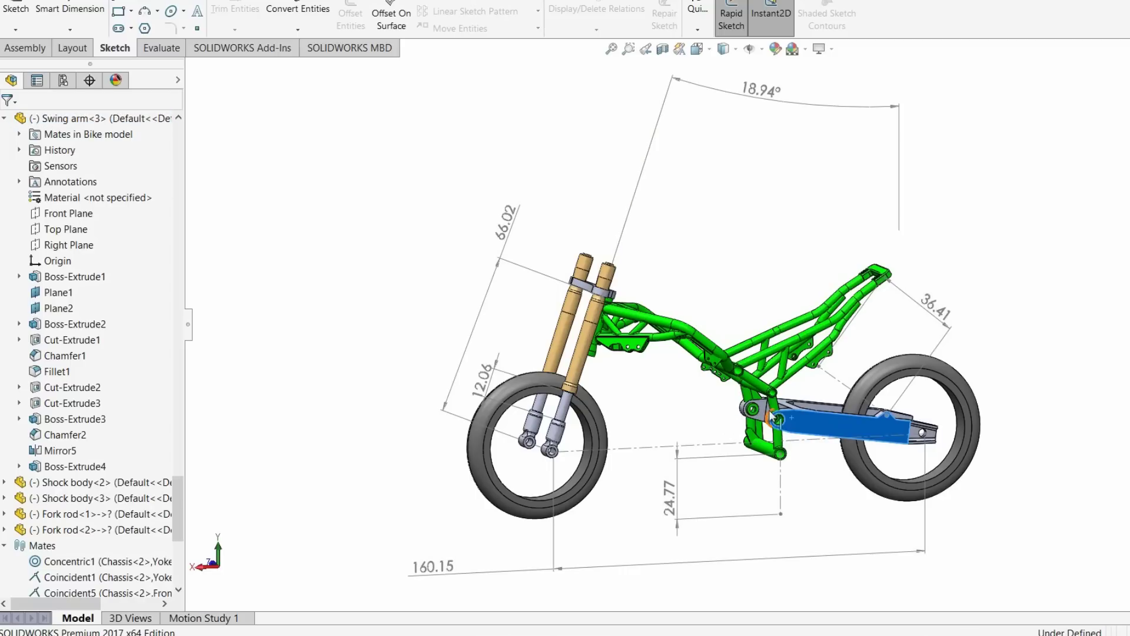
left_click(314, 318)
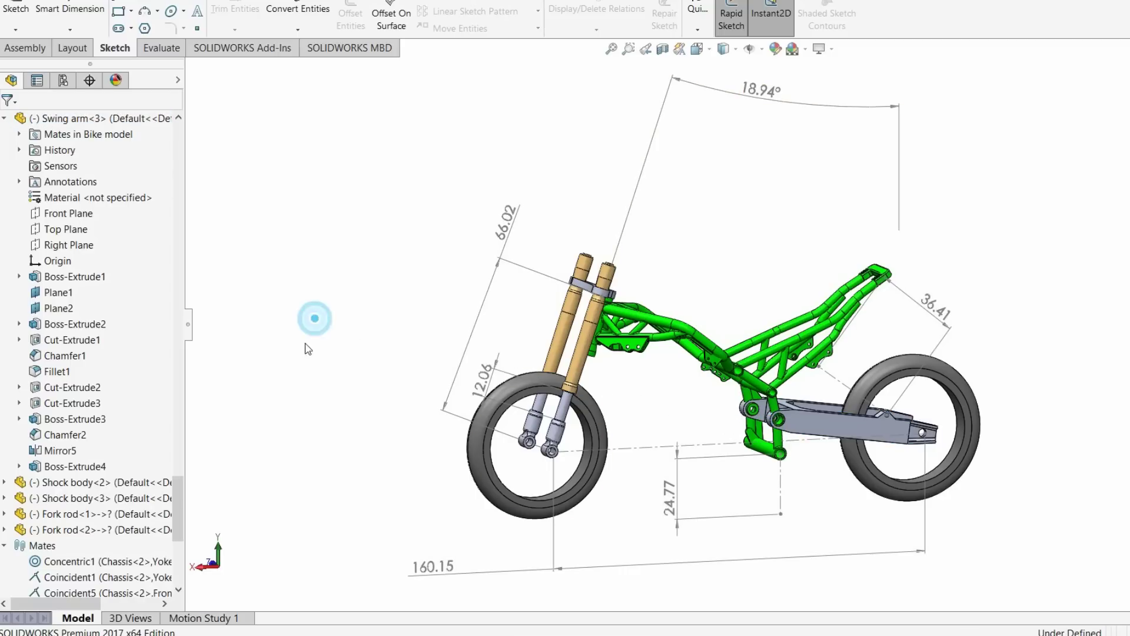
- Return to the Notepad notes and compare the State 1 STD forks, wheelbase, rake and ground clearance with the assembly's dimensions
key("alt+Tab")
left_click(125, 97)
left_click(99, 130)
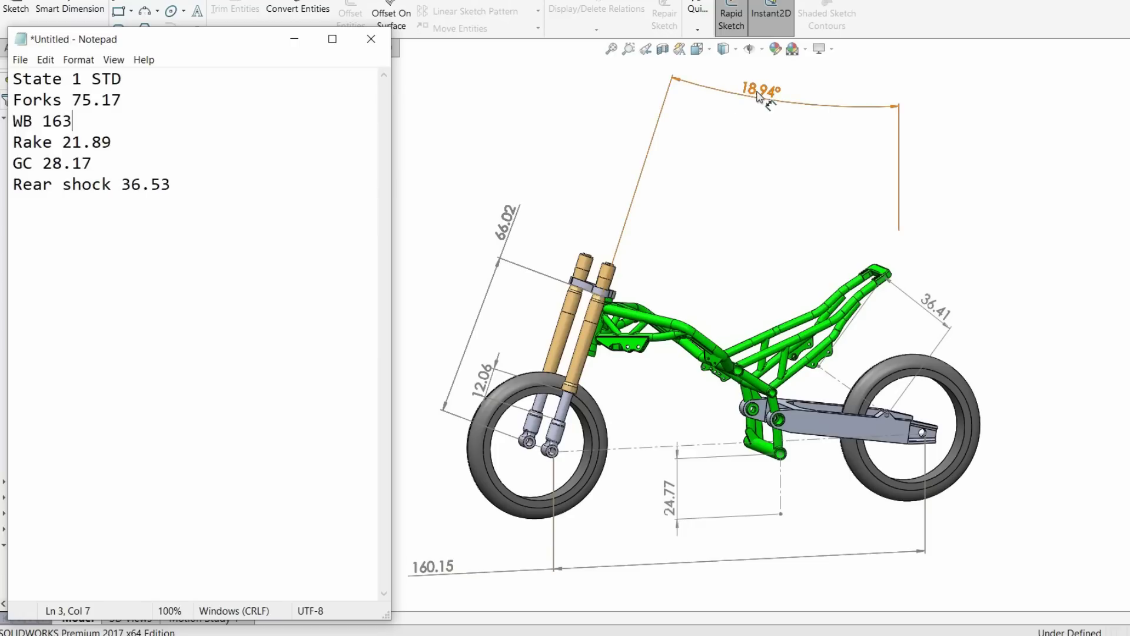
double_click(74, 144)
left_click(282, 136)
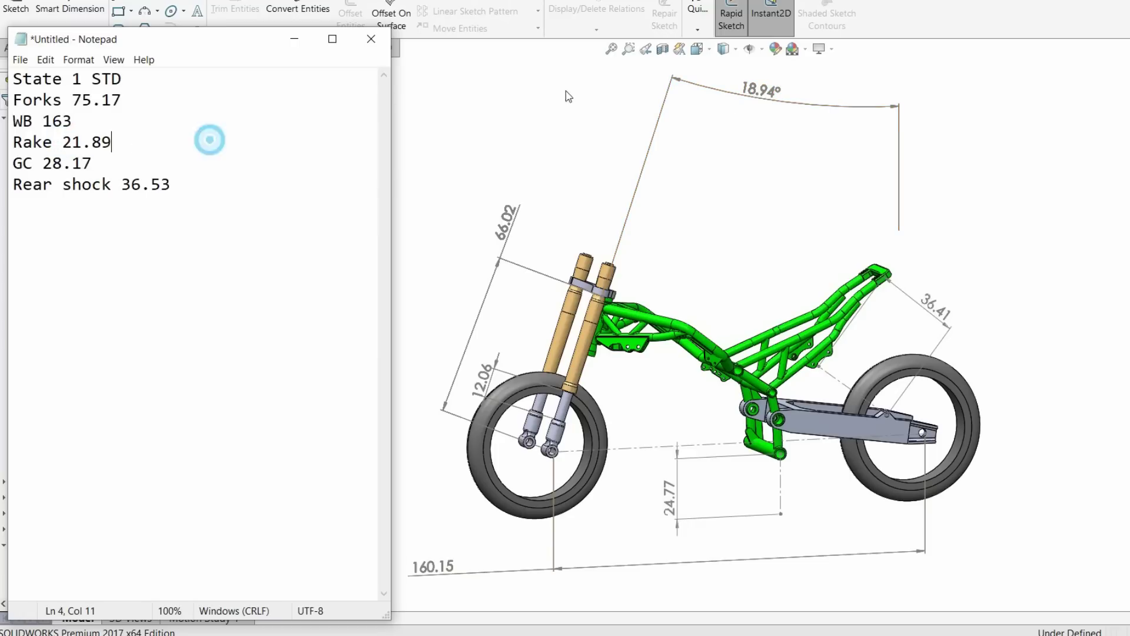
left_click(93, 165)
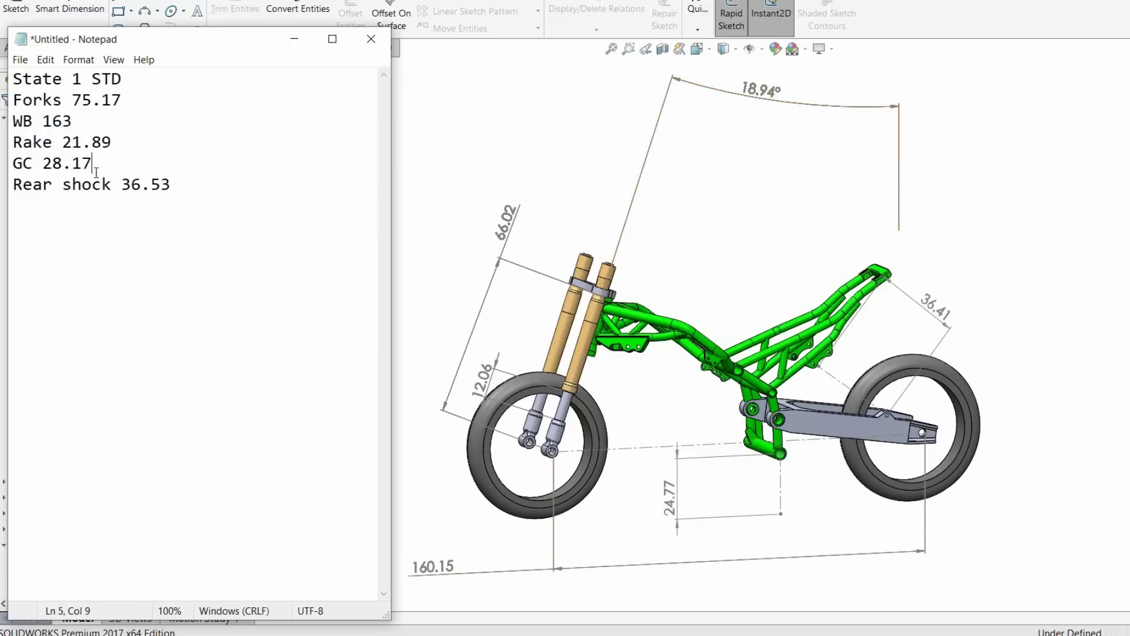
left_click_drag(46, 168, 122, 167)
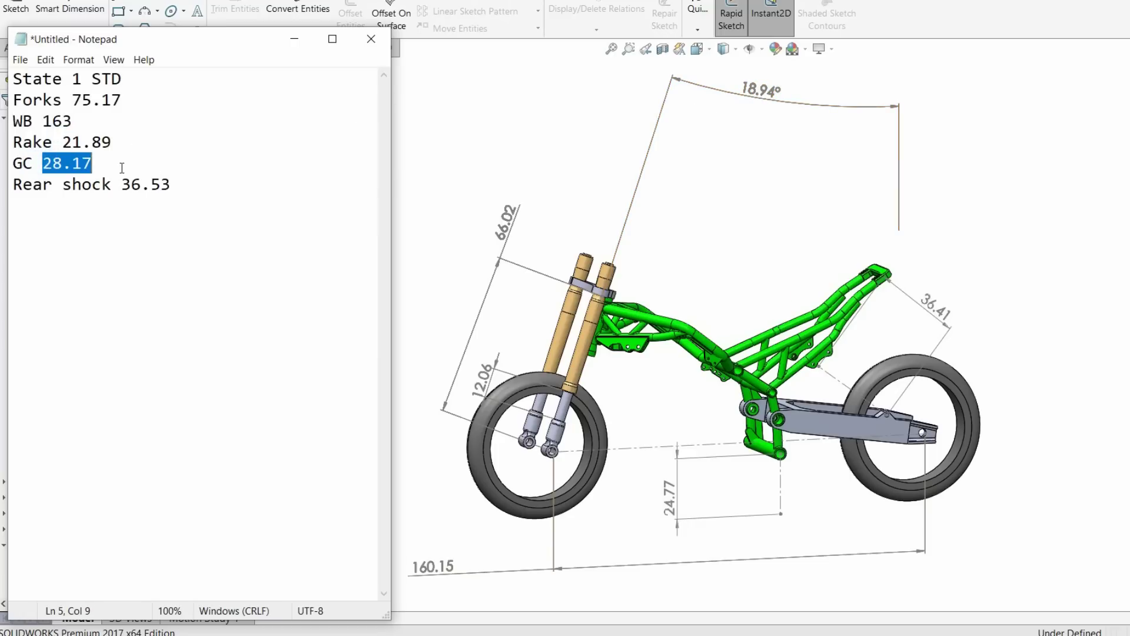
left_click(159, 159)
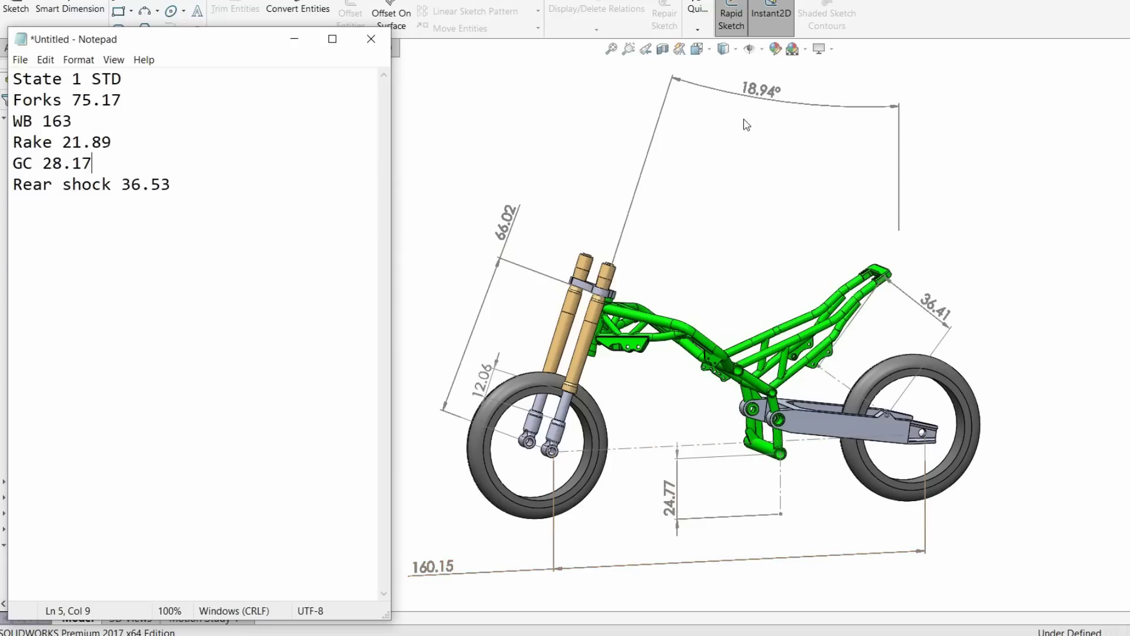
- Return to SOLIDWORKS and examine the rake, wheelbase, fork and ground clearance dimensions of the lowered bike from the side
left_click(751, 212)
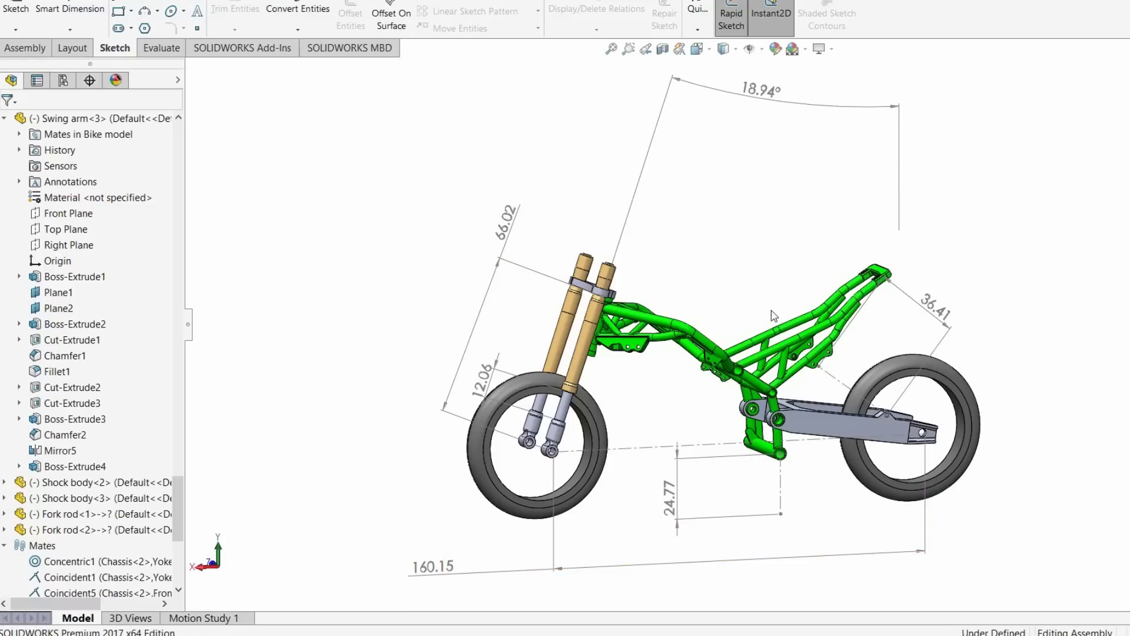
key("ctrl+8")
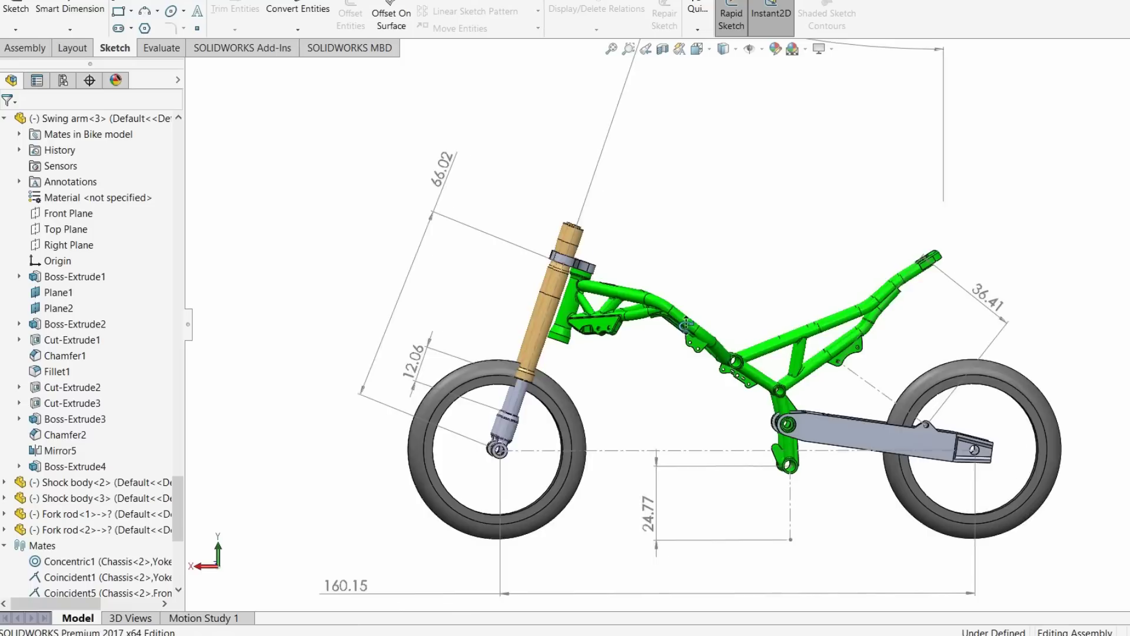
middle_click_drag(687, 324, 732, 245)
scroll(764, 274, "down", 3)
scroll(764, 274, "up", 2)
scroll(724, 303, "down", 2)
scroll(719, 317, "up", 3)
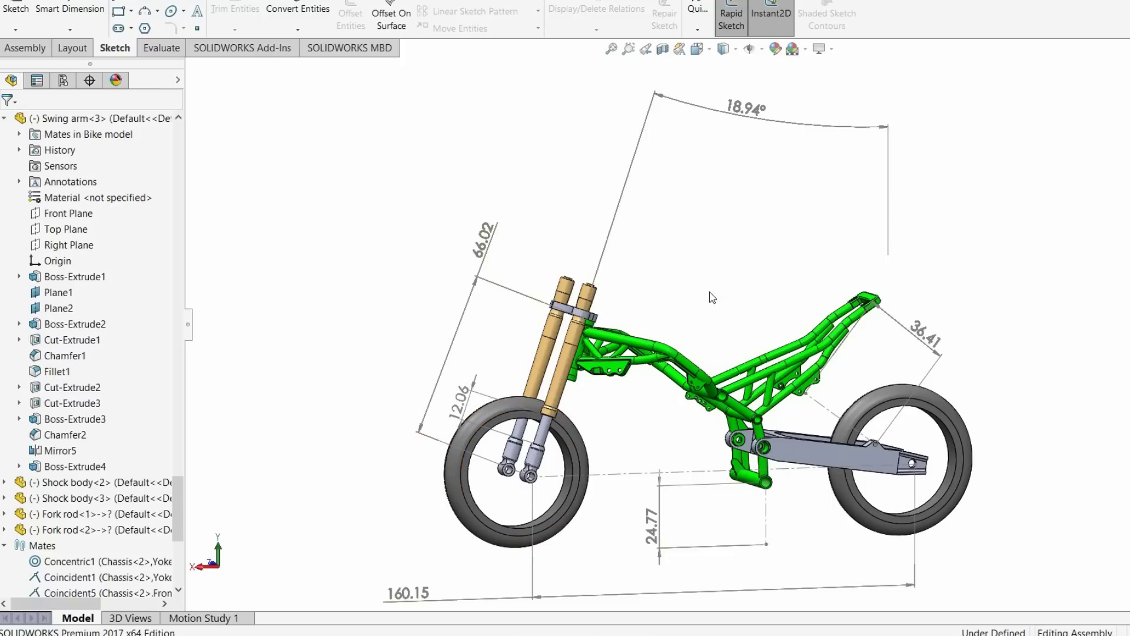
middle_click_drag(730, 268, 666, 260, "ctrl")
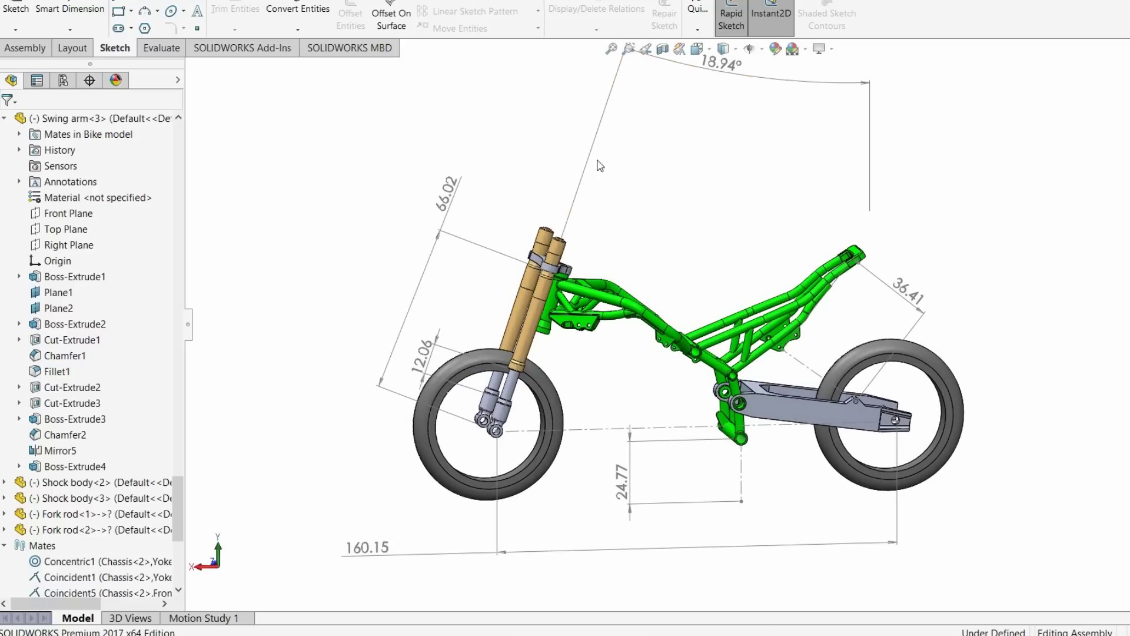
middle_click_drag(599, 333, 765, 248)
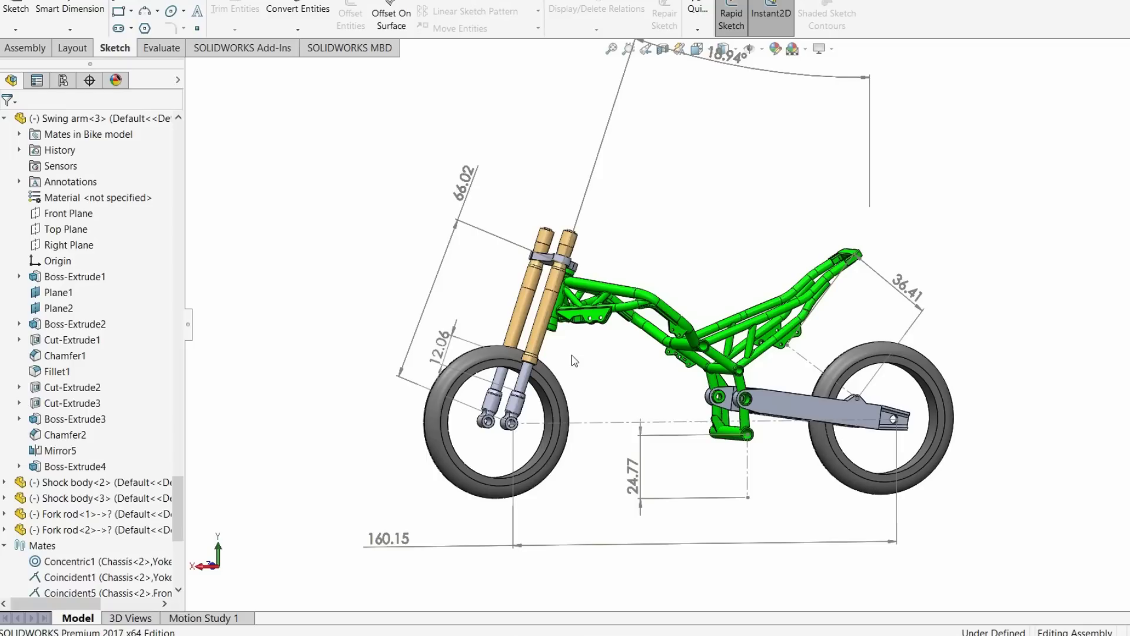
mouse_move(633, 350)
middle_mouse_down()
mouse_move(598, 387)
mouse_move(613, 393)
mouse_move(623, 362)
middle_mouse_up()
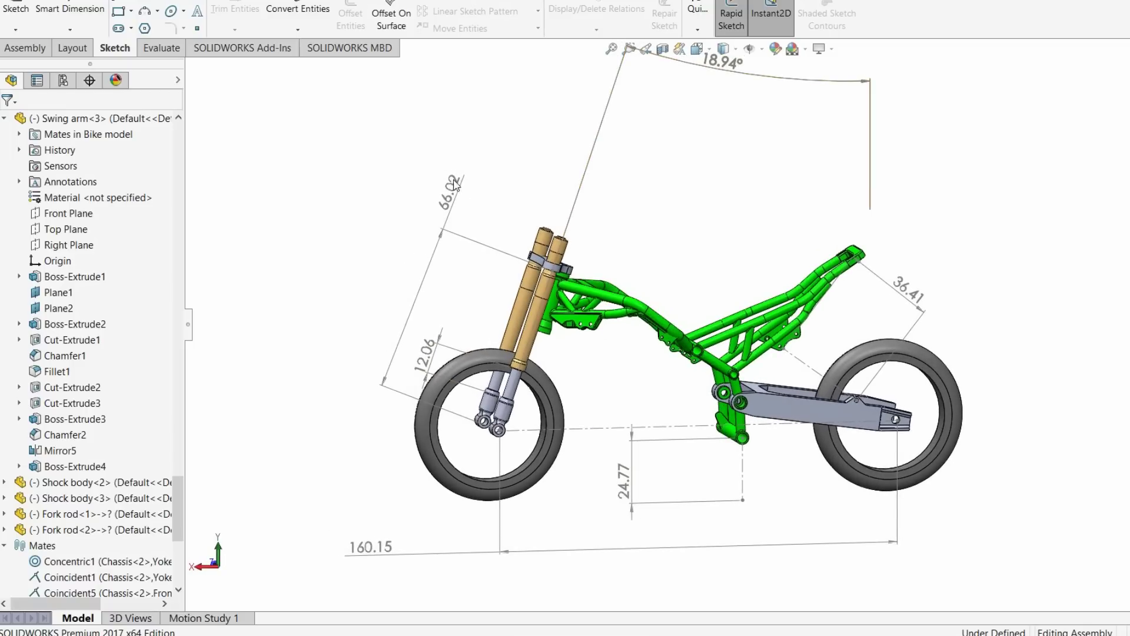
scroll(691, 272, "down", 3)
scroll(706, 243, "up", 2)
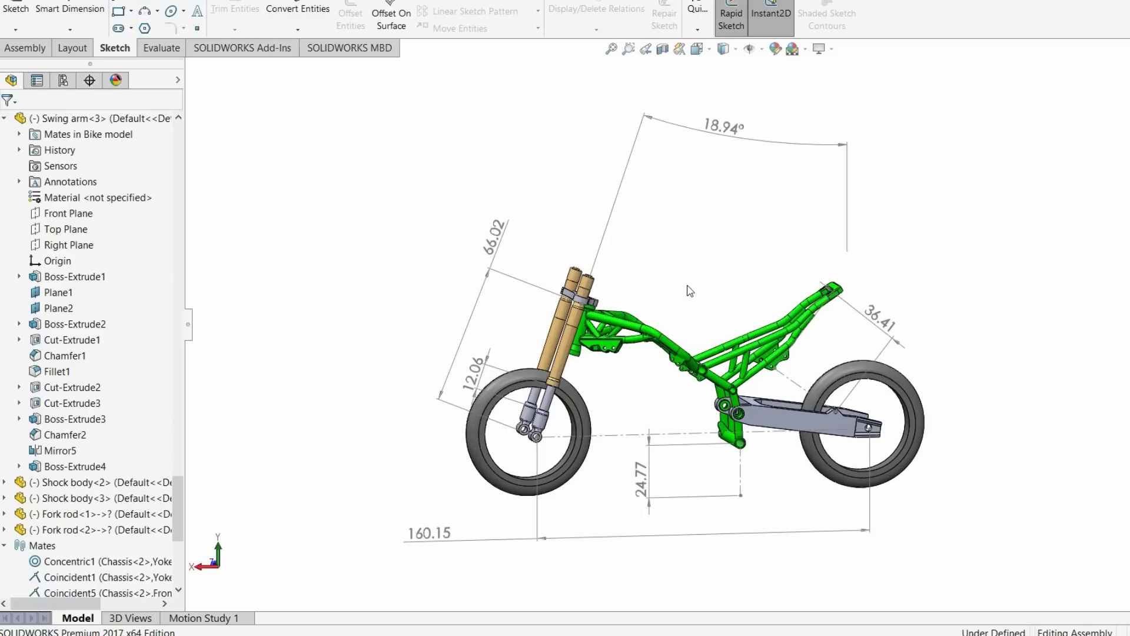
middle_click_drag(618, 412, 645, 394)
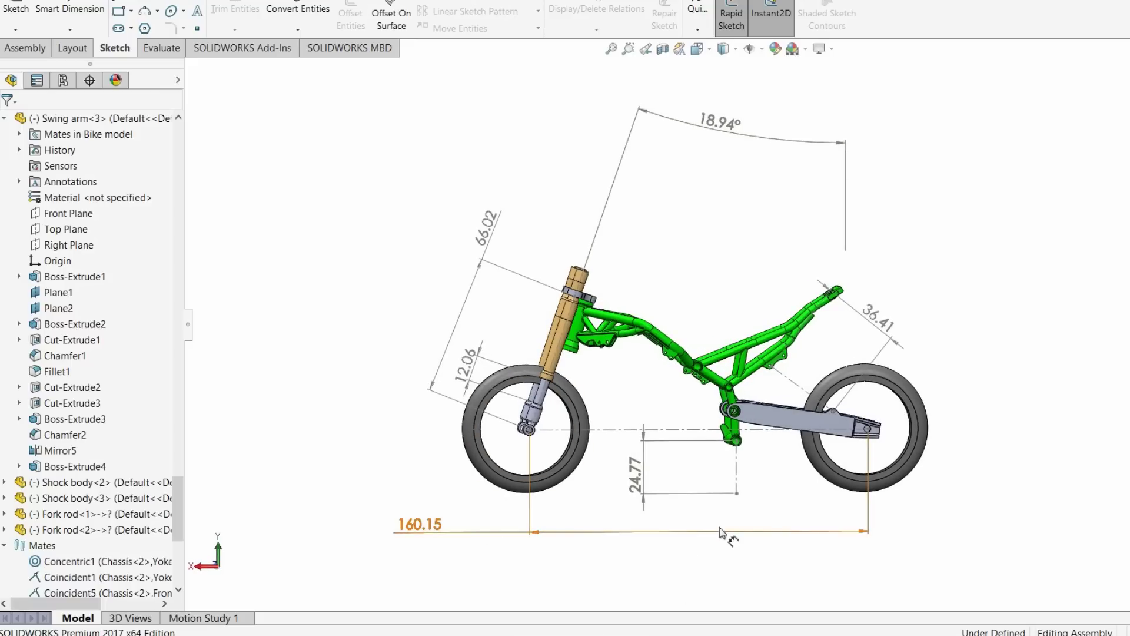
- Turn on the display of planes in the motorcycle assembly and show the bike in isometric view
scroll(663, 295, "up", 2)
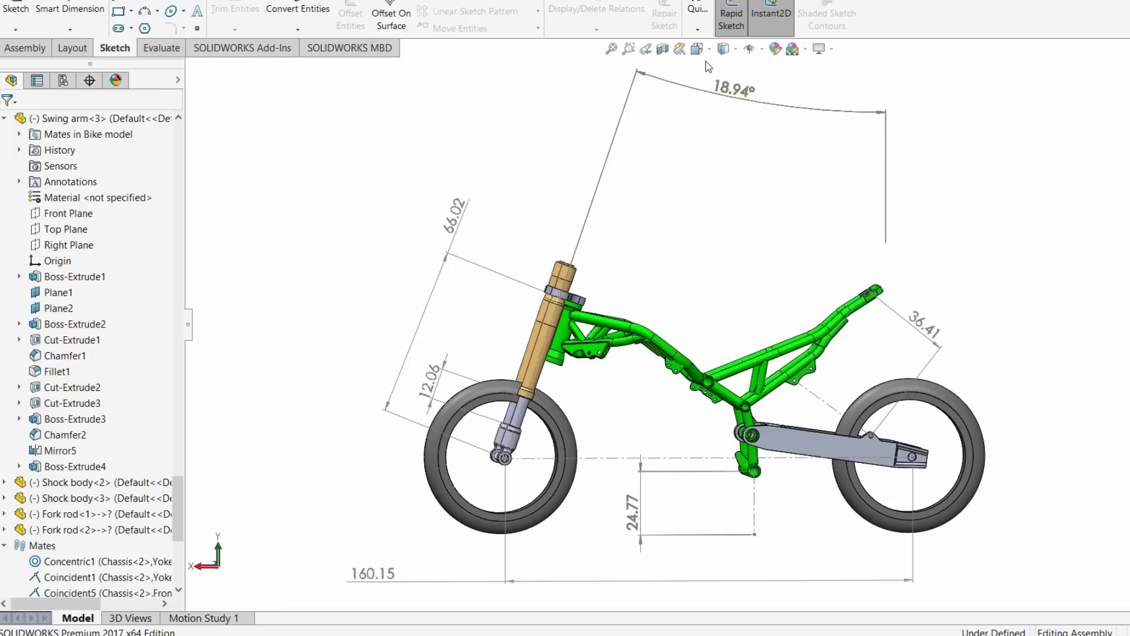
left_click(750, 48)
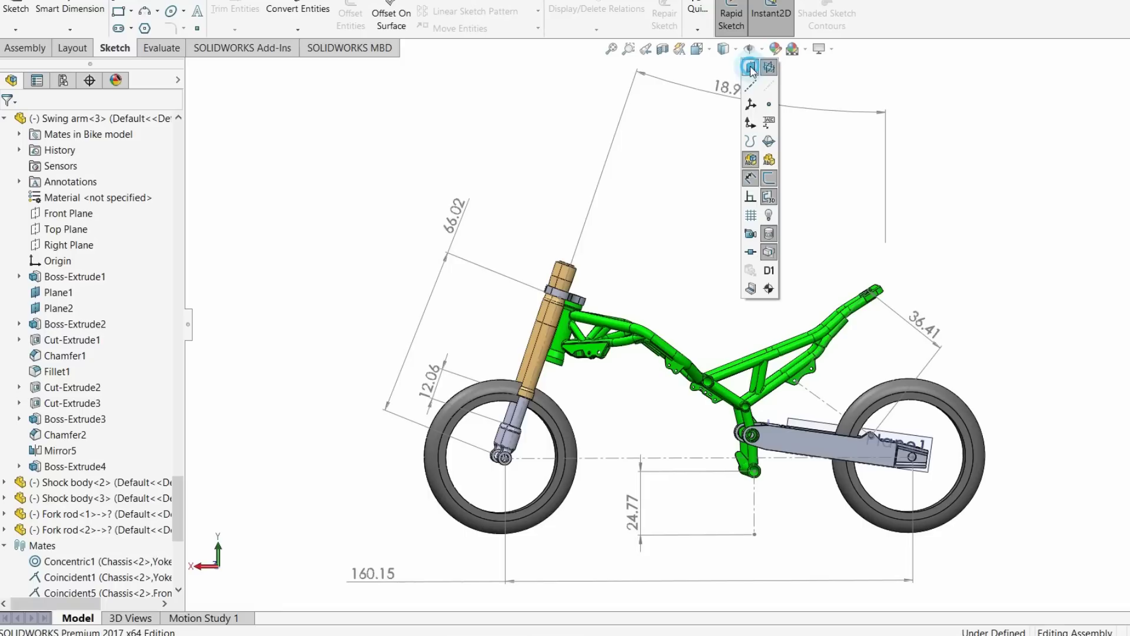
left_click(906, 209)
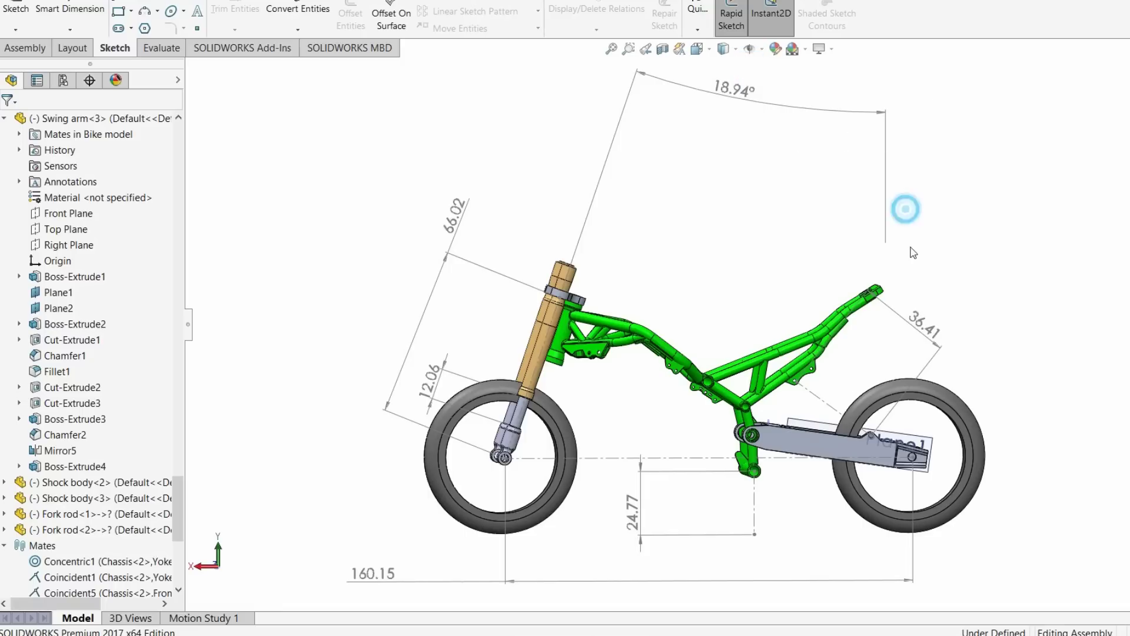
key("ctrl+7")
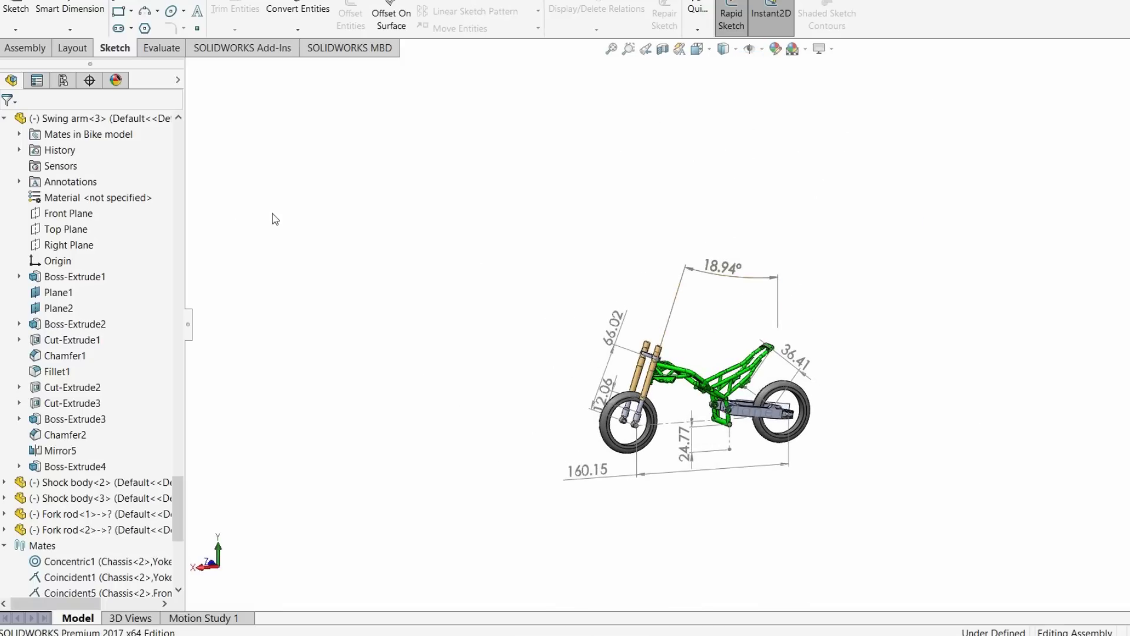
- Examine the swing arm's Top Plane and the assembly's Front, Top and Right planes by highlighting each one
left_click(66, 229)
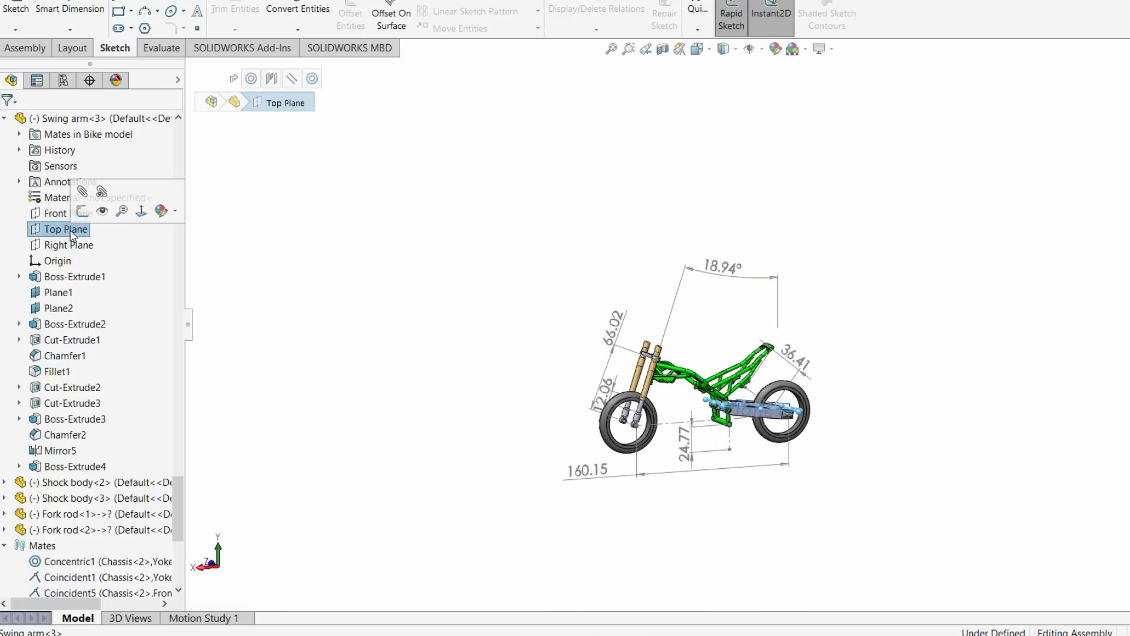
key("f")
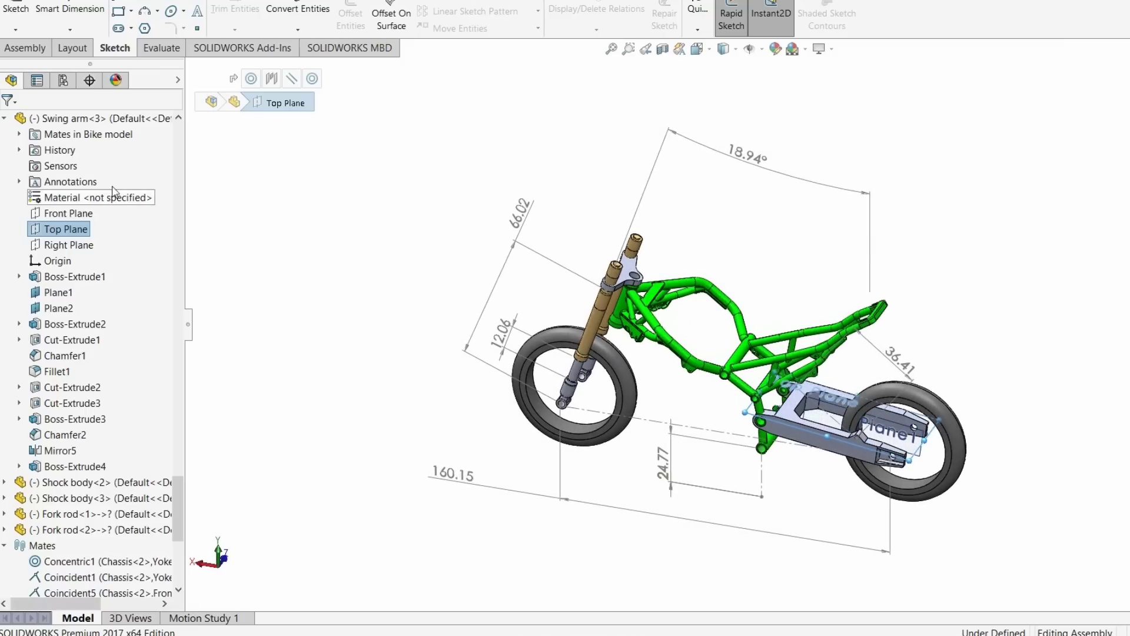
scroll(95, 296, "up", 15)
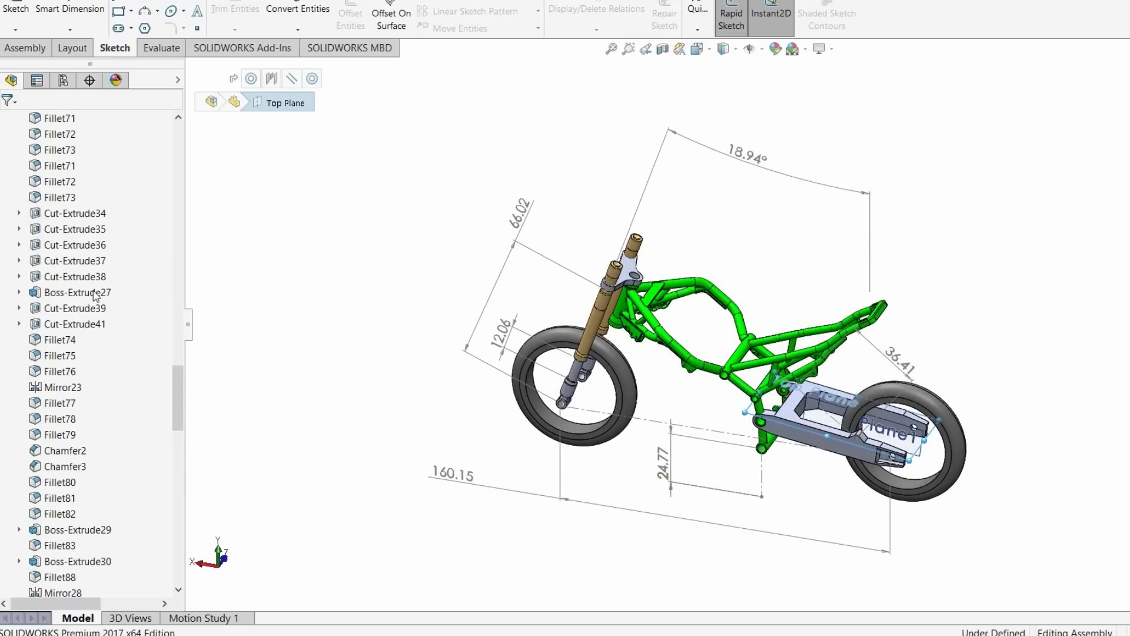
left_click_drag(175, 384, 174, 116)
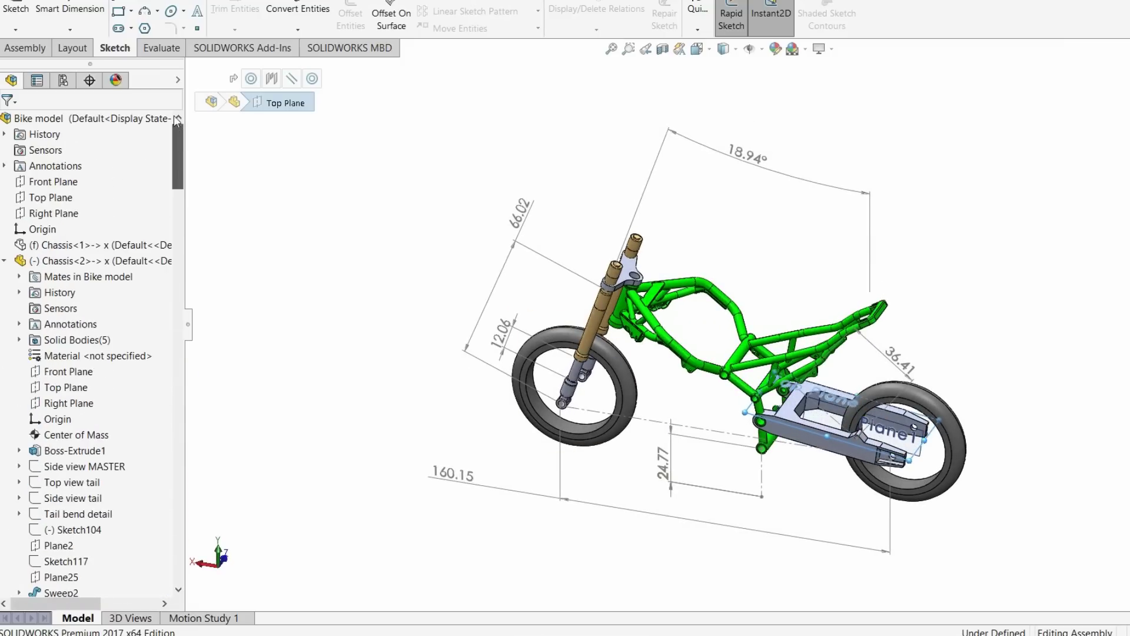
left_click(53, 182)
middle_click_drag(373, 272, 484, 267)
left_click(51, 197)
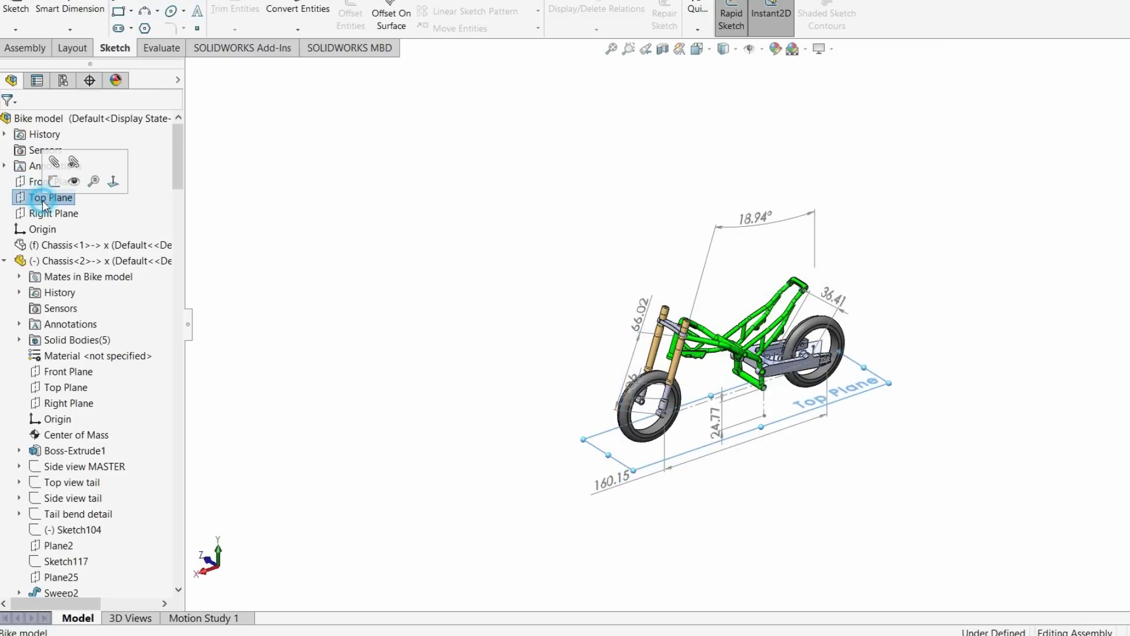
left_click(46, 214)
middle_click_drag(312, 222, 287, 196)
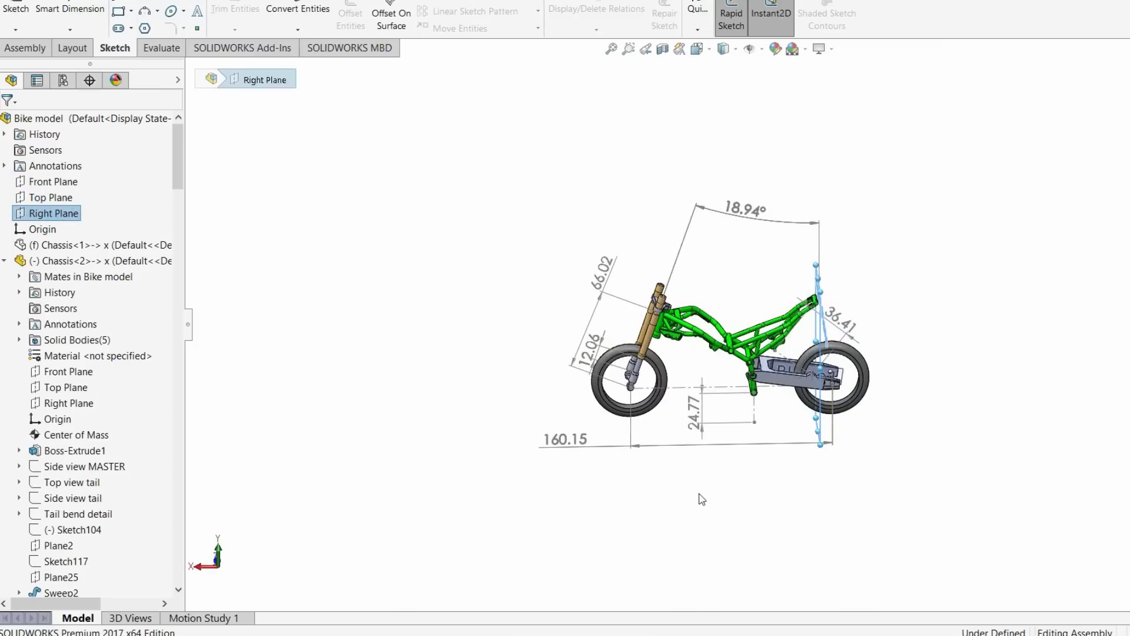
left_click(523, 235)
- Examine the dimensioned bike from several angles, including the side view, checking rake, fork, shock, wheelbase and ground clearance
middle_click_drag(726, 328, 653, 329)
scroll(726, 273, "down", 3)
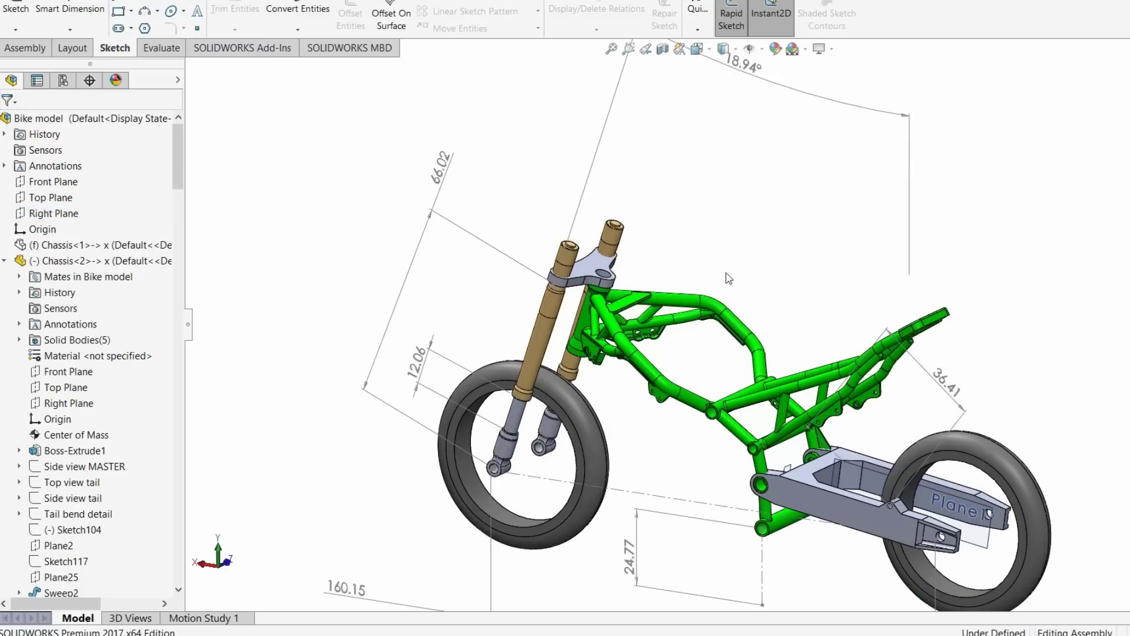
scroll(684, 466, "up", 5)
middle_click_drag(730, 412, 817, 328)
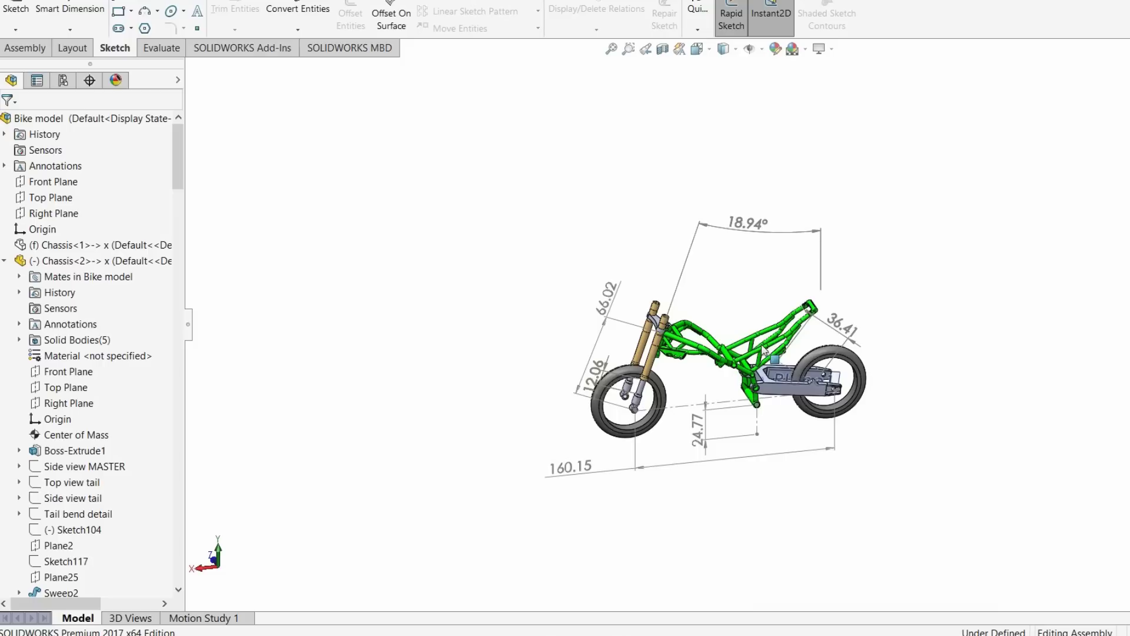
scroll(727, 341, "down", 5)
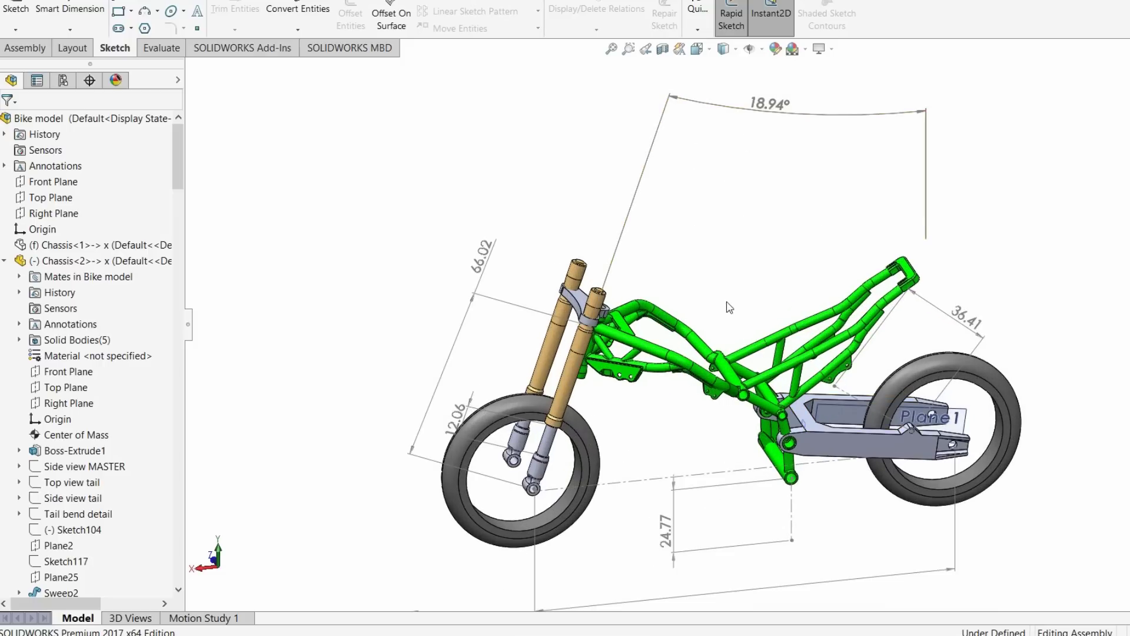
scroll(701, 263, "up", 3)
middle_click_drag(701, 263, 755, 312)
scroll(768, 312, "up", 3)
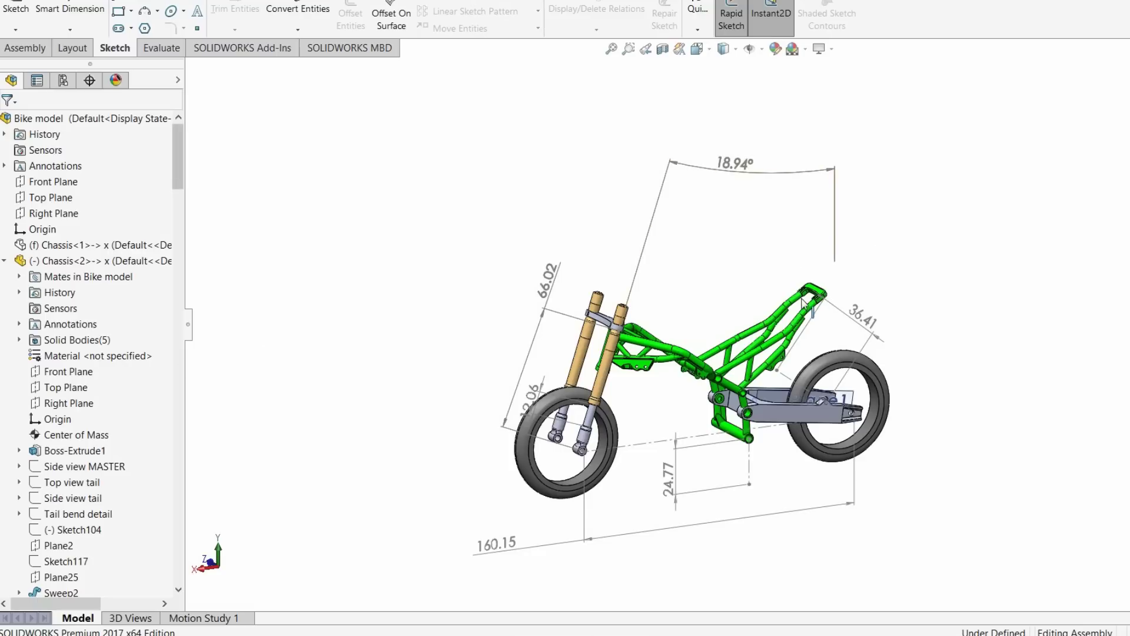
key("ctrl+2")
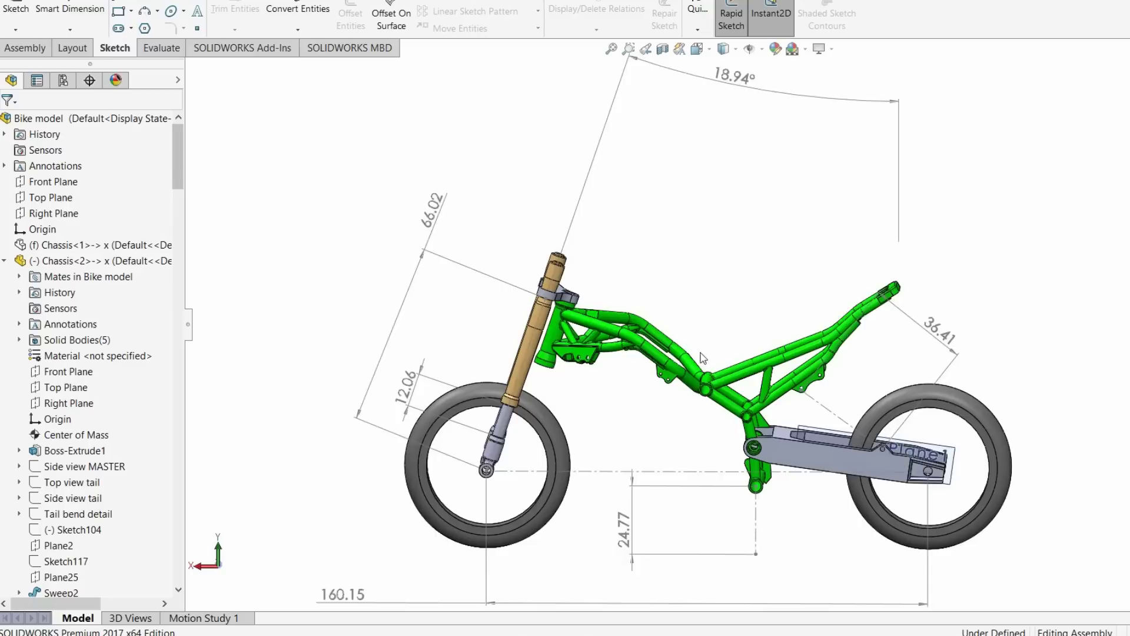
middle_click_drag(685, 331, 759, 348)
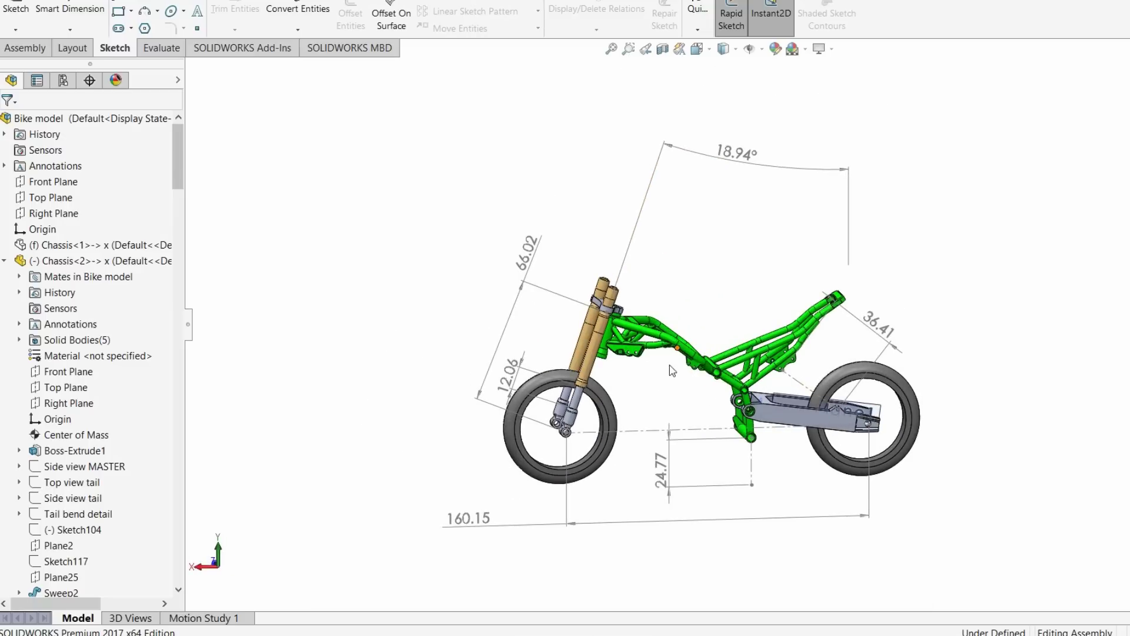
scroll(745, 326, "down", 2)
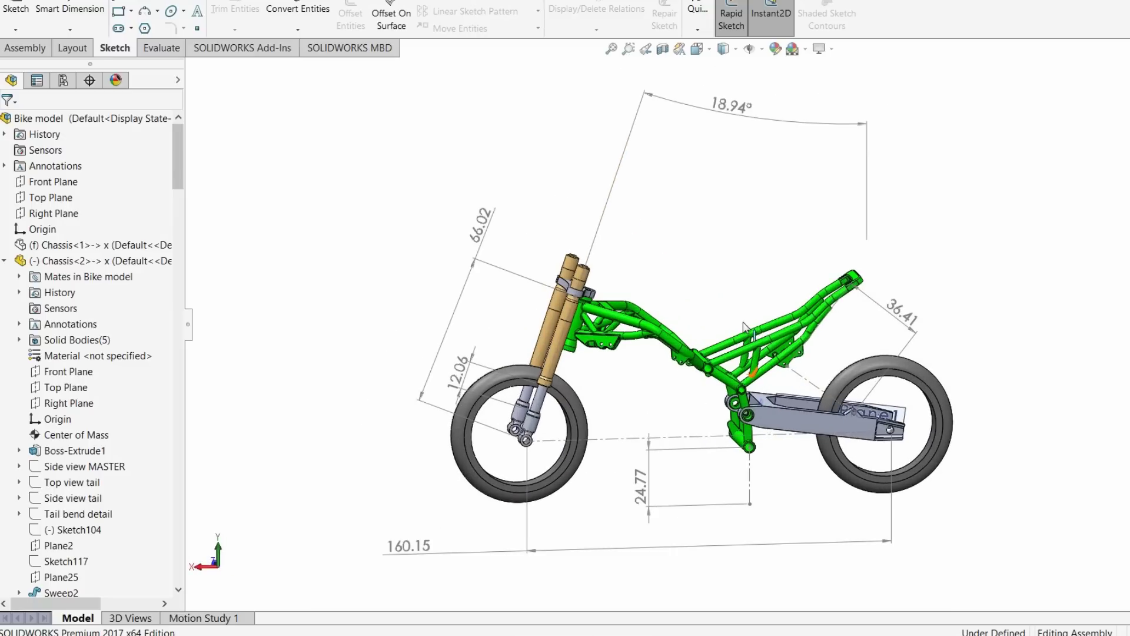
- Hide Plane1 of the swing arm
left_click(912, 415)
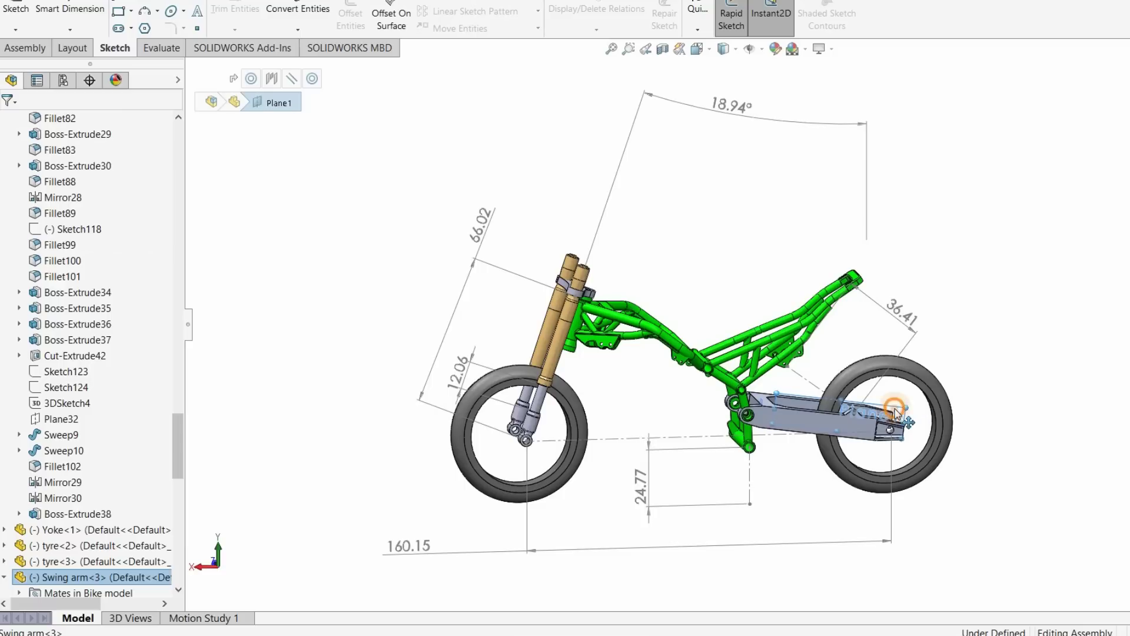
right_click(892, 407)
left_click(928, 199)
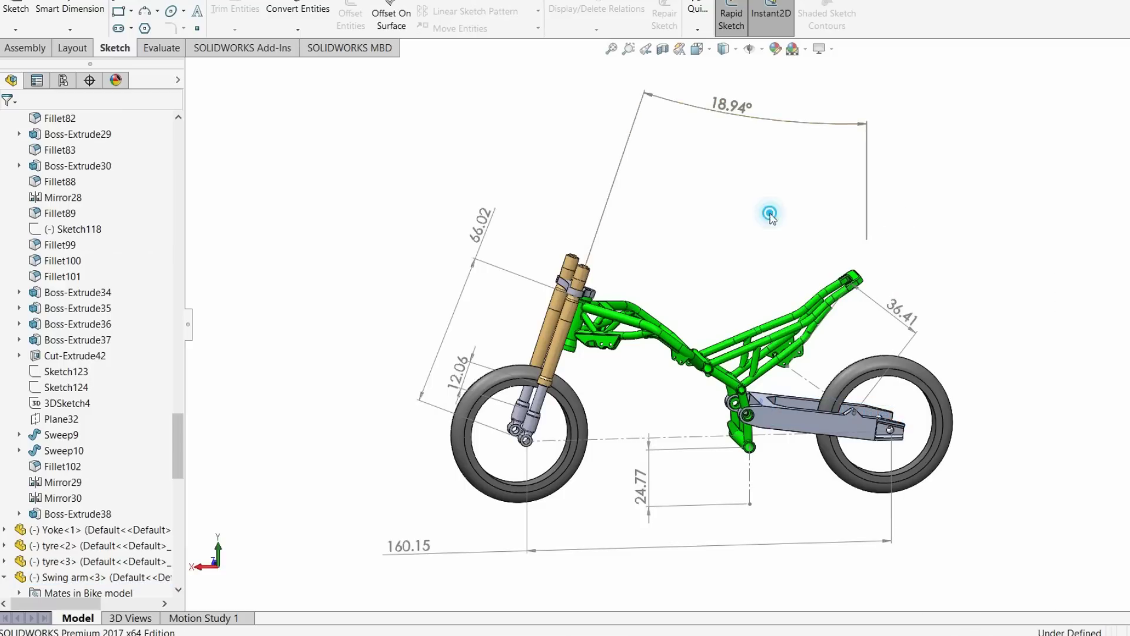
- Move the rake angle dimension down closer to the chassis
middle_click_drag(770, 285, 719, 298)
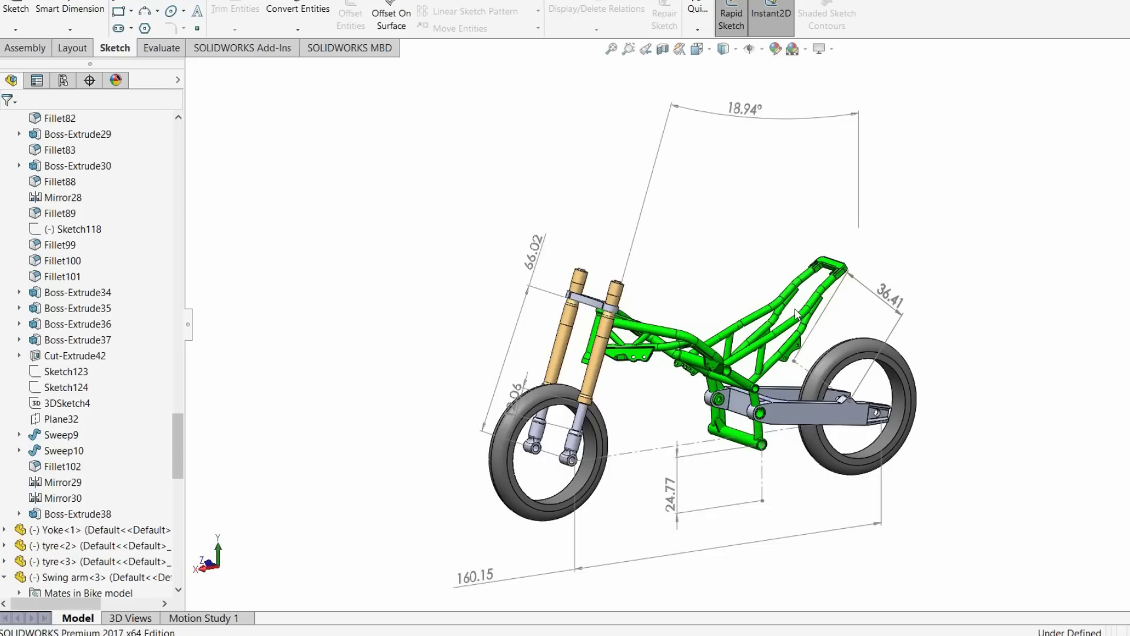
middle_click_drag(682, 294, 539, 353)
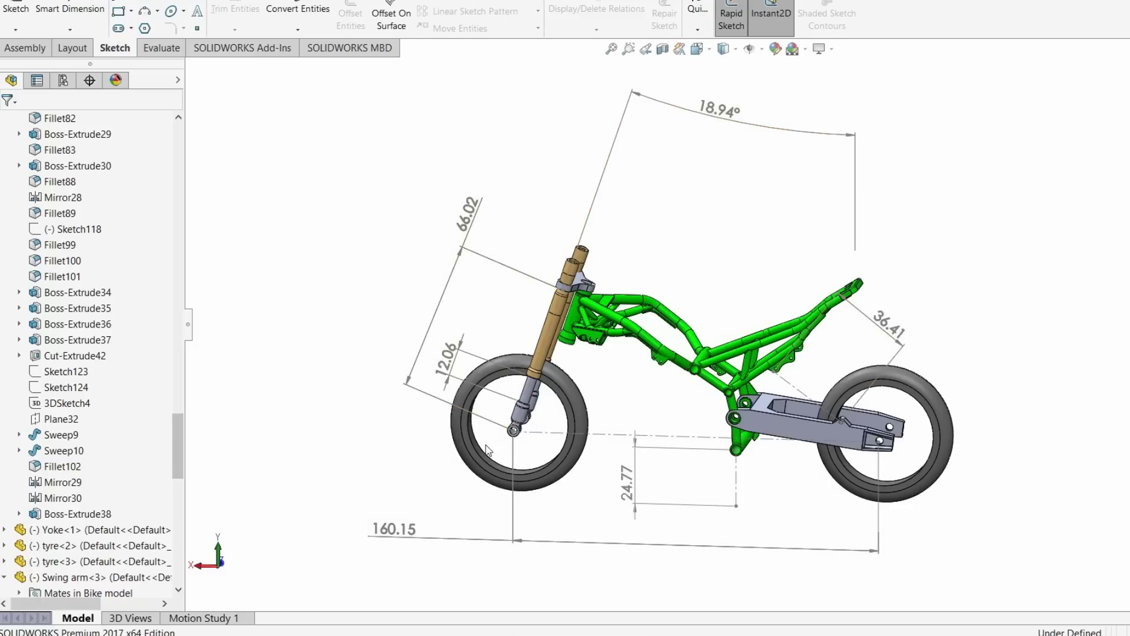
middle_click_drag(613, 397, 713, 310)
scroll(641, 332, "down", 3)
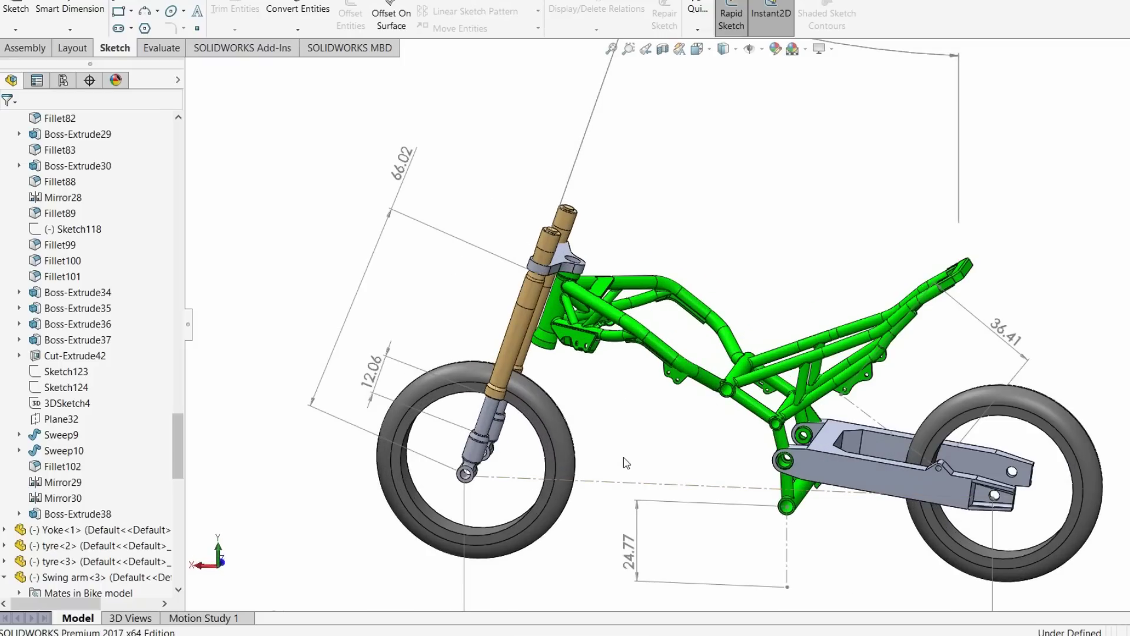
middle_click_drag(562, 469, 707, 454)
scroll(707, 453, "up", 5)
left_click(764, 194)
left_click_drag(765, 195, 759, 254)
left_click(930, 260)
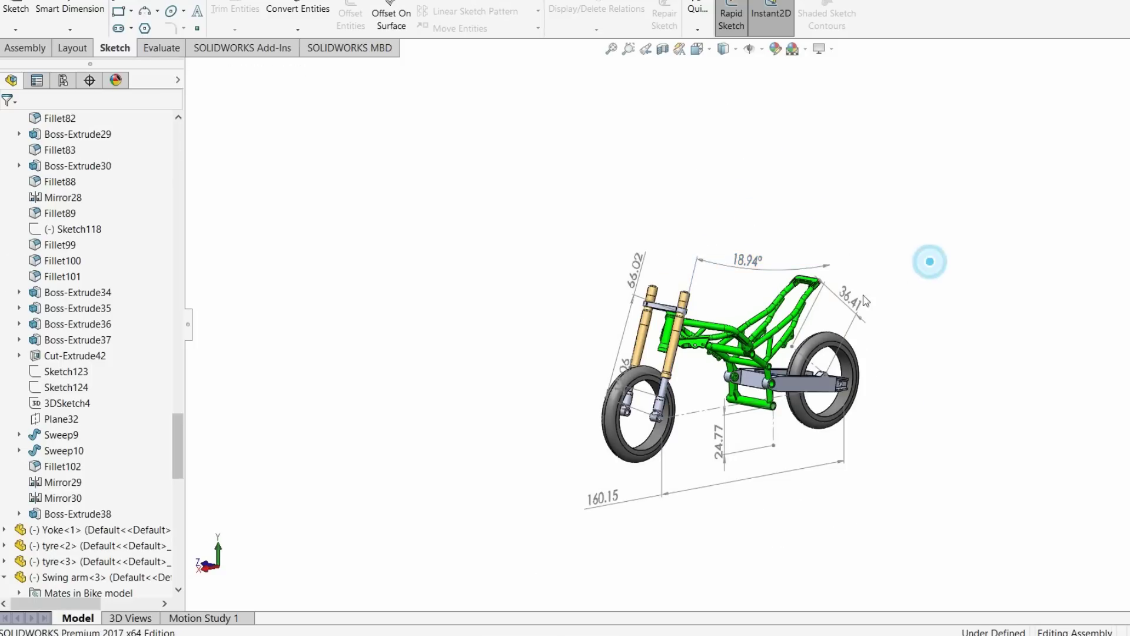
- Move the wheelbase dimension up slightly, closer to the wheels
scroll(724, 349, "down", 3)
scroll(723, 349, "up", 4)
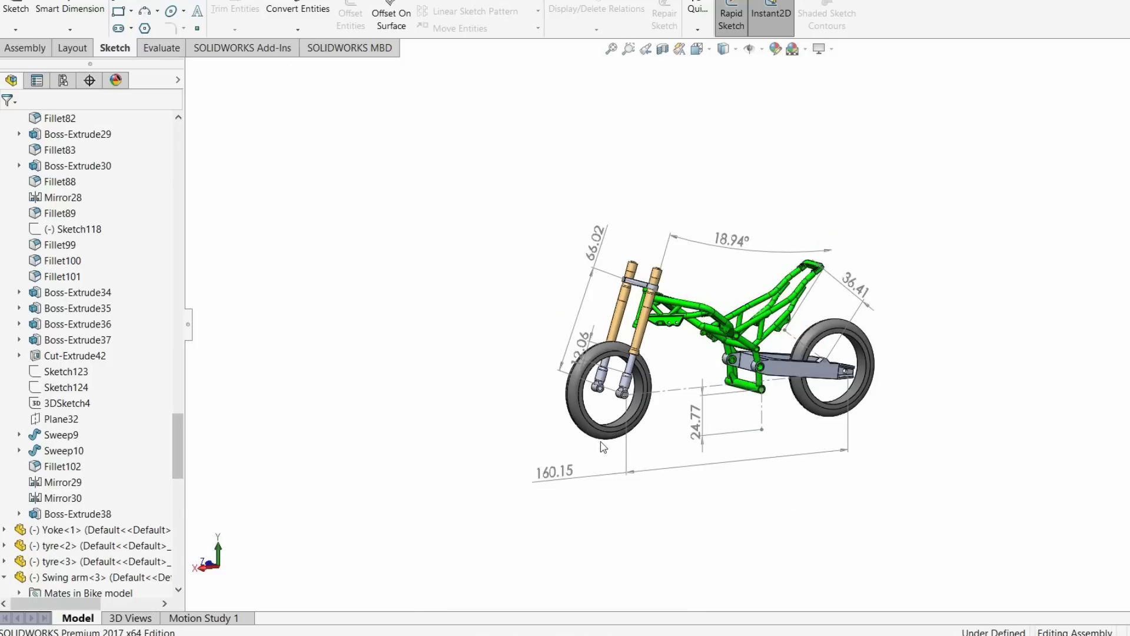
left_click_drag(565, 471, 566, 455)
left_click(494, 359)
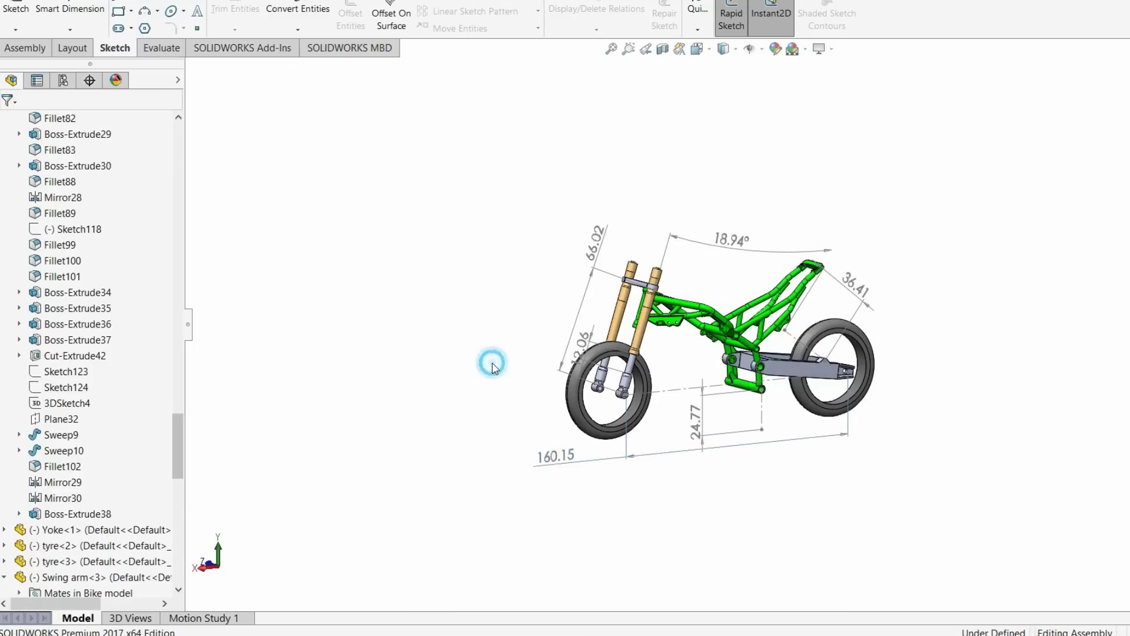
scroll(724, 347, "down", 3)
scroll(686, 371, "down", 2)
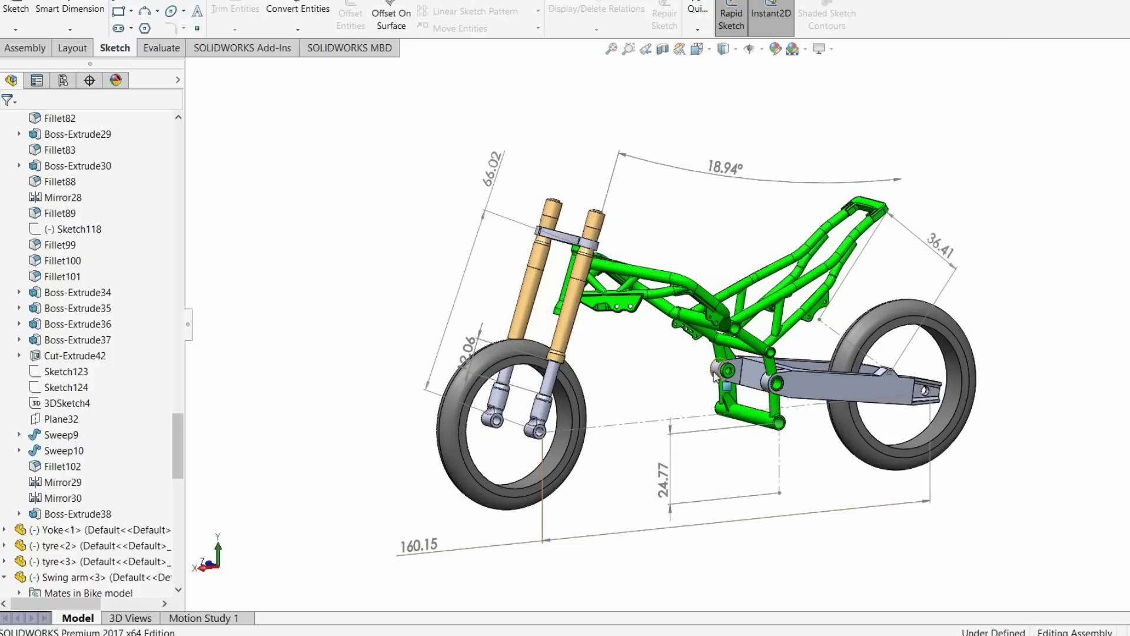